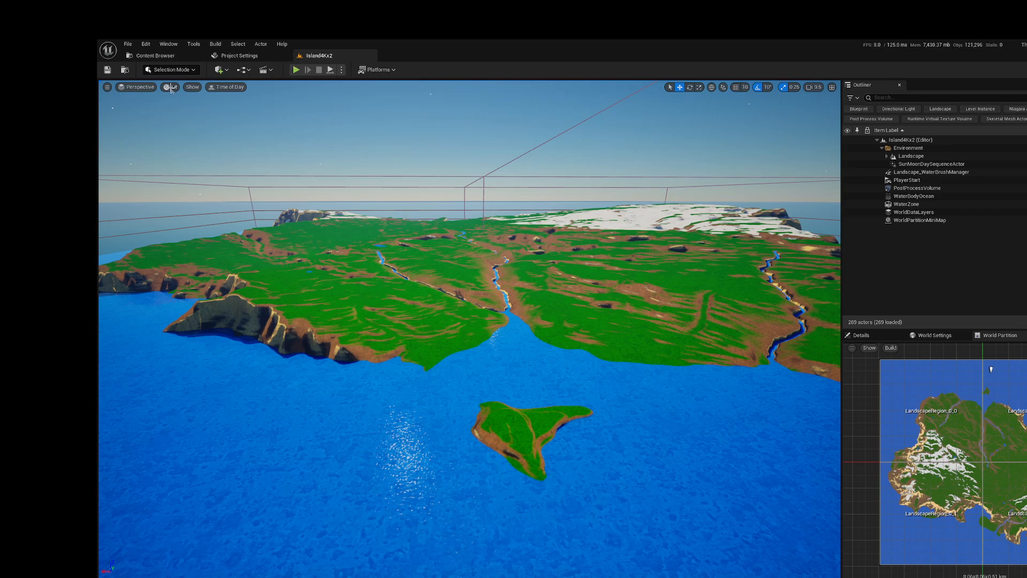
Step: Display the landscape in the Nanite Triangles visualization mode and inspect its triangle density
{"action": "left_click", "coordinate": [171, 88]}
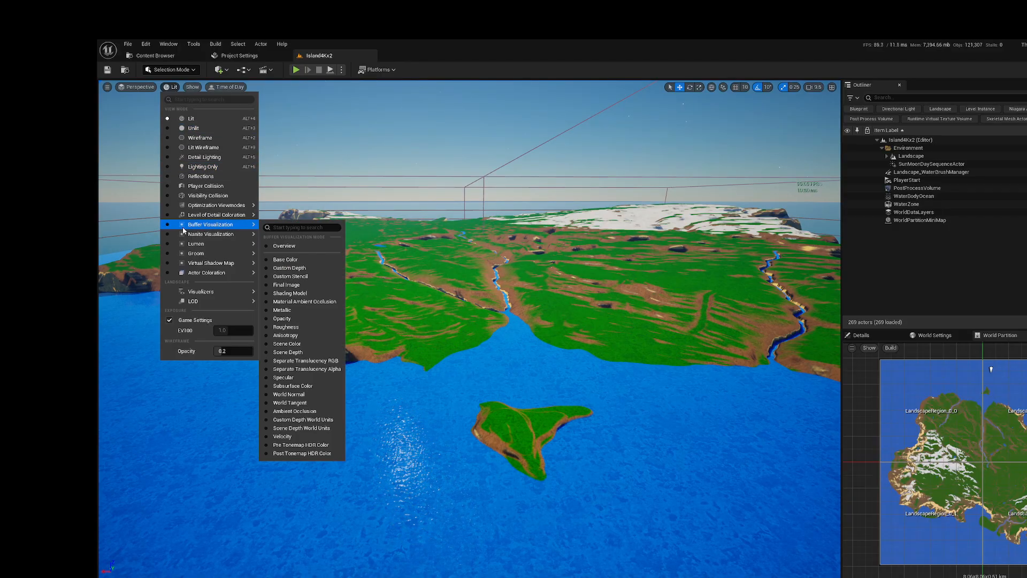
{"action": "mouse_move", "coordinate": [194, 248]}
{"action": "mouse_move", "coordinate": [255, 237]}
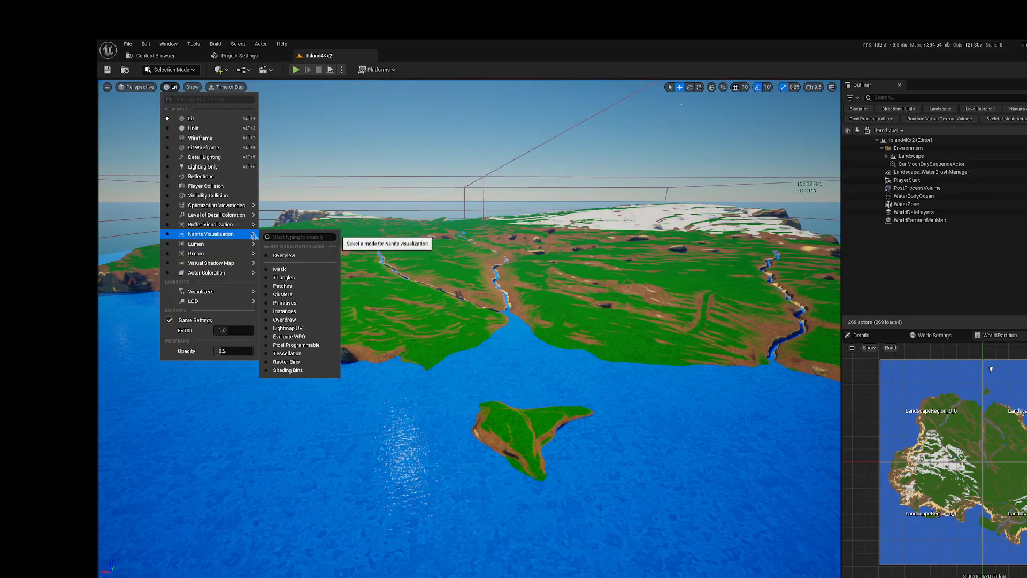
{"action": "left_click", "coordinate": [283, 277]}
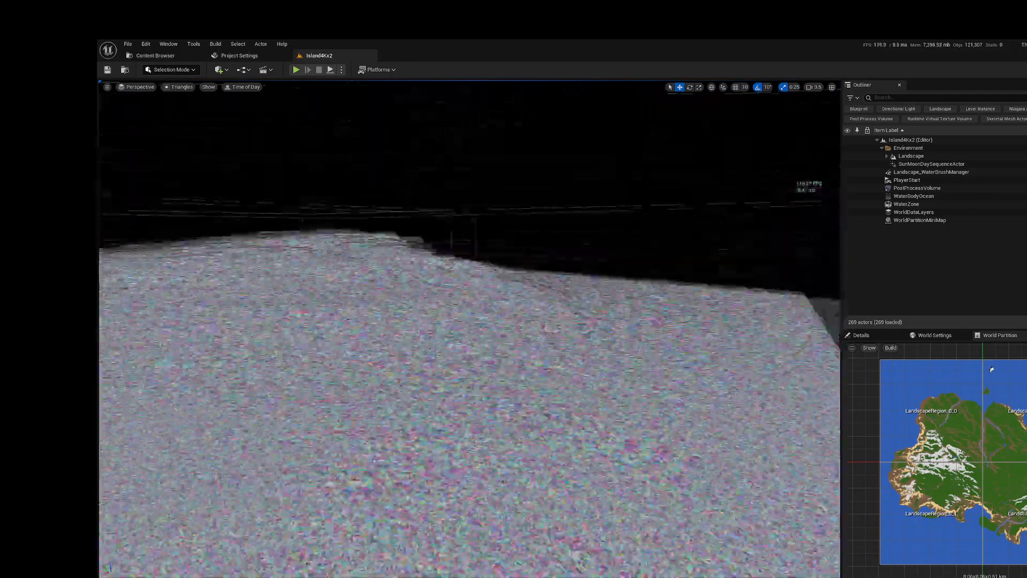
{"action": "mouse_move", "coordinate": [469, 328]}
{"action": "right_mouse_down"}
{"action": "mouse_move", "coordinate": [541, 328]}
{"action": "mouse_move", "coordinate": [412, 323]}
{"action": "mouse_move", "coordinate": [374, 308]}
{"action": "mouse_move", "coordinate": [438, 321]}
{"action": "mouse_move", "coordinate": [449, 369]}
{"action": "right_mouse_up"}
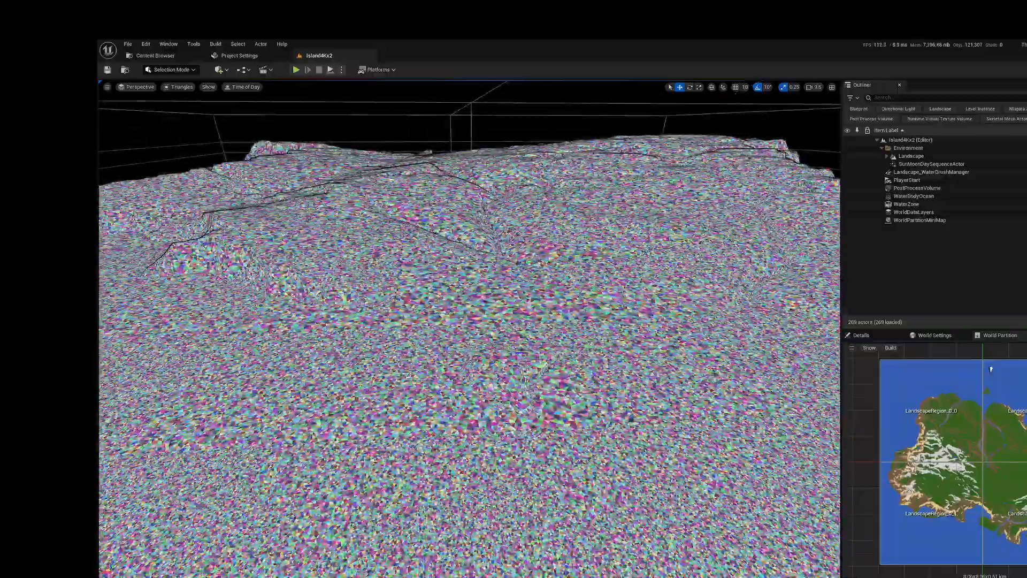
Step: Return the viewport to the Lit view mode
{"action": "left_click", "coordinate": [171, 87]}
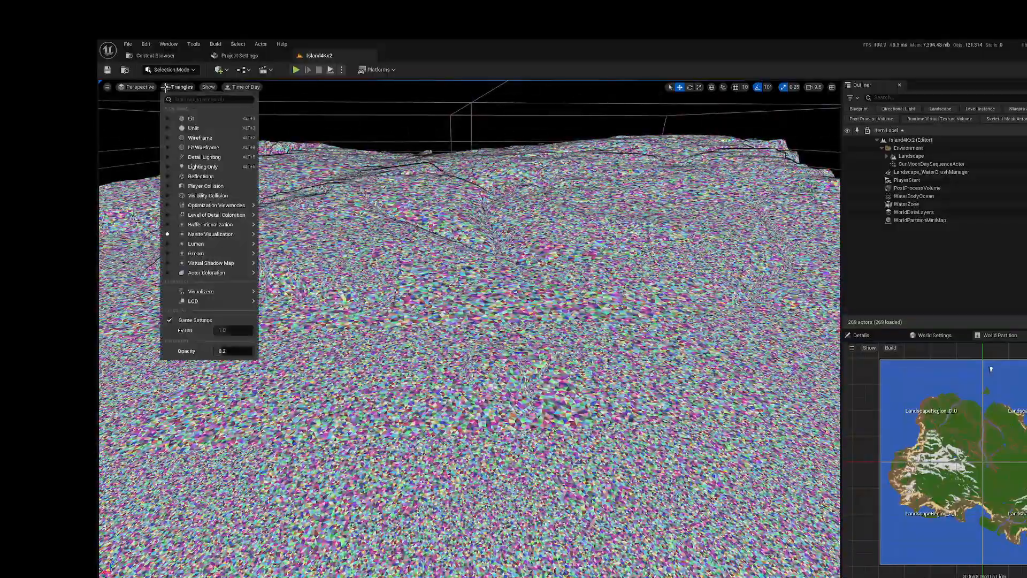
{"action": "left_click", "coordinate": [173, 118]}
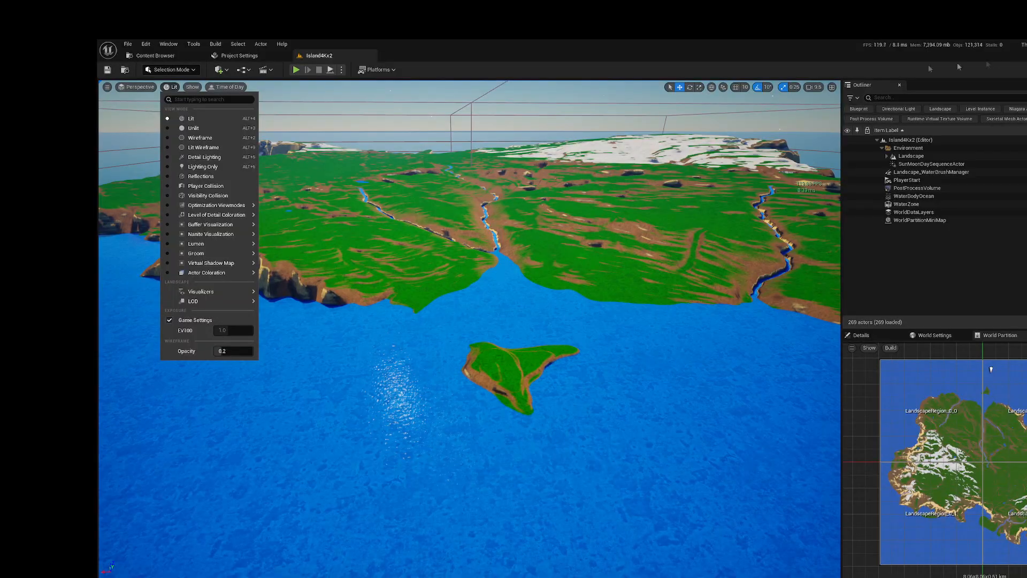
{"action": "left_click", "coordinate": [874, 47]}
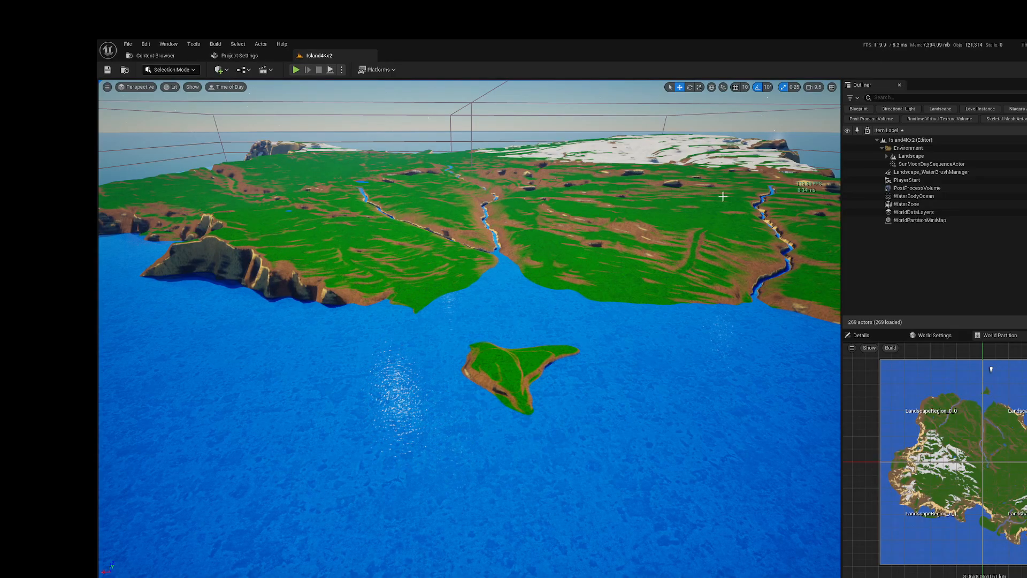
Step: Fly the camera down to the small islet off the river mouth and start a play test there
{"action": "key", "text": "w"}
{"action": "mouse_move", "coordinate": [676, 207]}
{"action": "right_mouse_down"}
{"action": "mouse_move", "coordinate": [676, 246]}
{"action": "mouse_move", "coordinate": [696, 241]}
{"action": "mouse_move", "coordinate": [678, 235]}
{"action": "mouse_move", "coordinate": [676, 199]}
{"action": "right_mouse_up"}
{"action": "key", "text": "w"}
{"action": "key", "text": "s"}
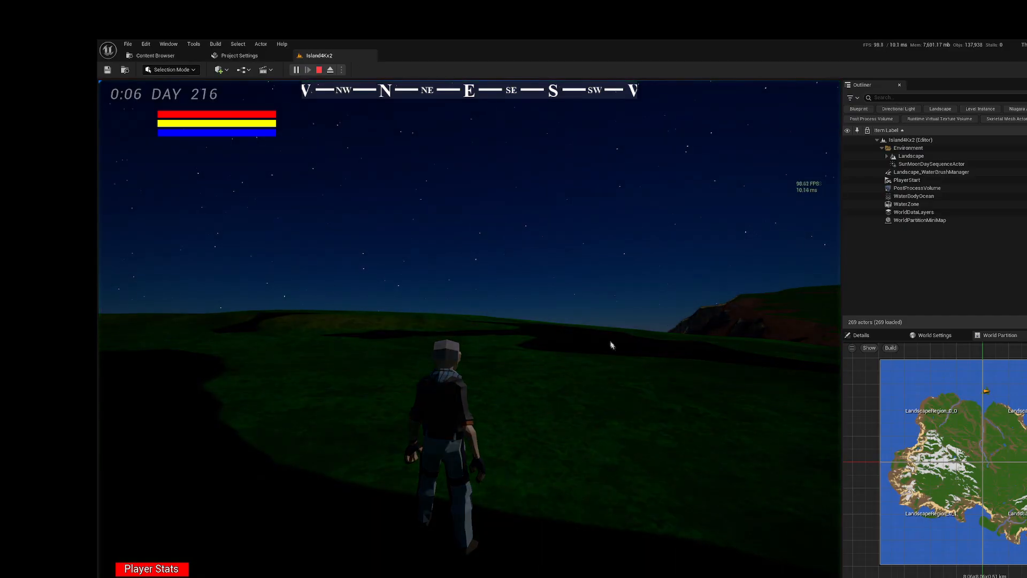
{"action": "right_click_drag", "start_coordinate": [610, 342], "coordinate": [738, 350]}
{"action": "right_click_drag", "start_coordinate": [520, 339], "coordinate": [695, 353]}
{"action": "right_click_drag", "start_coordinate": [553, 328], "coordinate": [779, 340]}
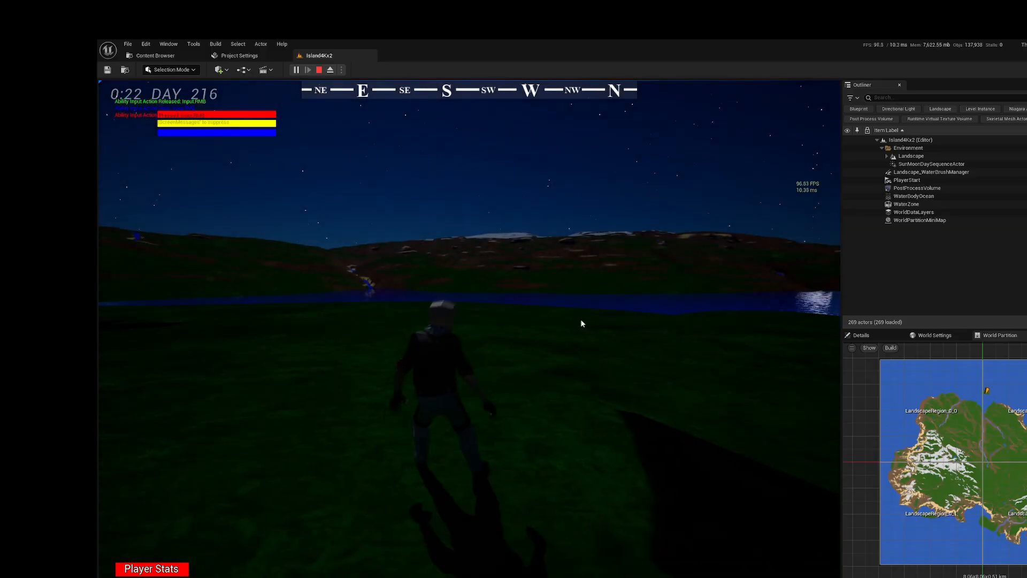
Step: Turn the game camera around the character to survey the islet and the opposite shore at night
{"action": "right_click_drag", "start_coordinate": [486, 300], "coordinate": [730, 312]}
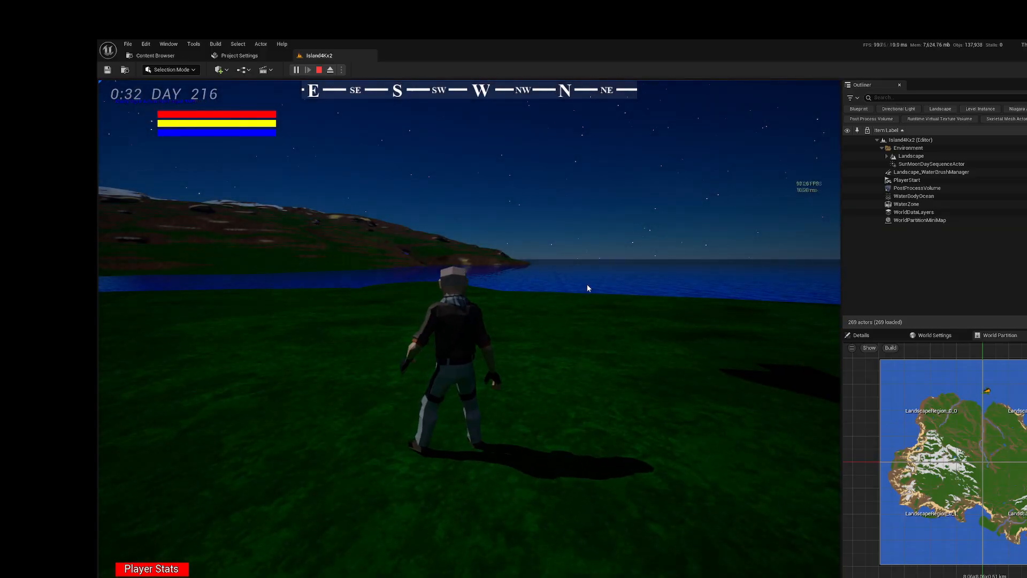
{"action": "right_click_drag", "start_coordinate": [586, 287], "coordinate": [507, 278]}
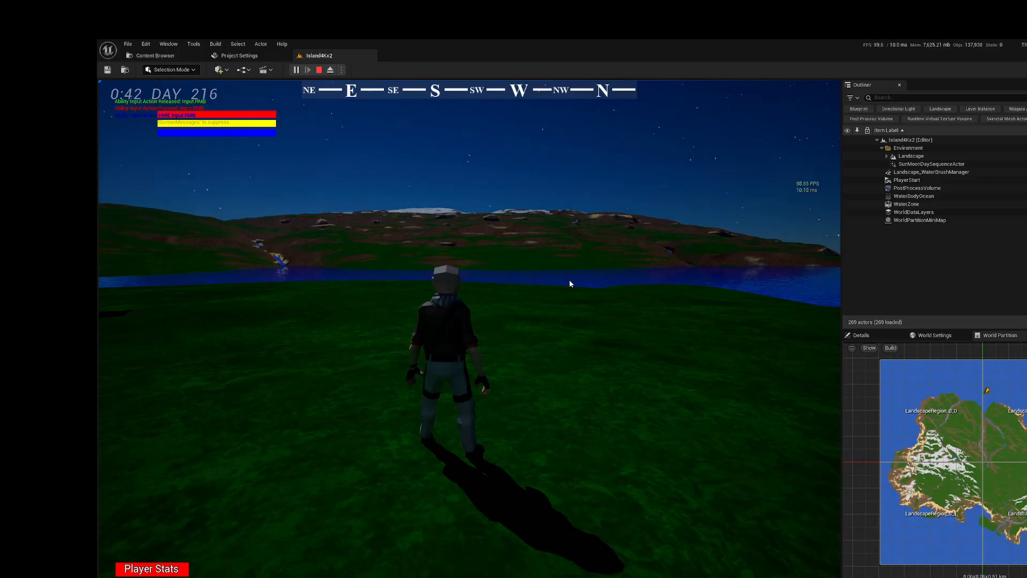
{"action": "right_click_drag", "start_coordinate": [570, 284], "coordinate": [690, 300]}
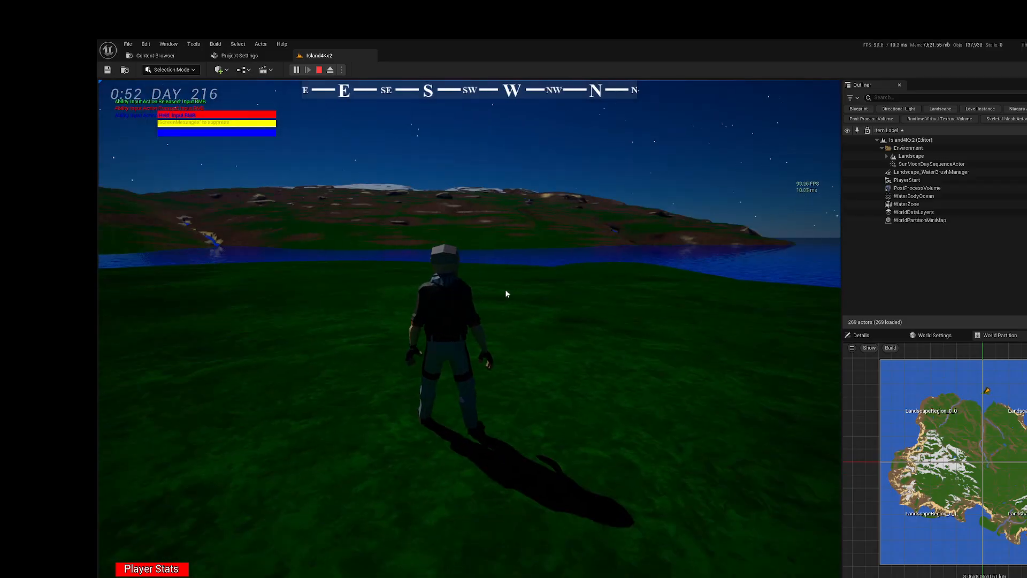
{"action": "right_click_drag", "start_coordinate": [506, 291], "coordinate": [369, 259]}
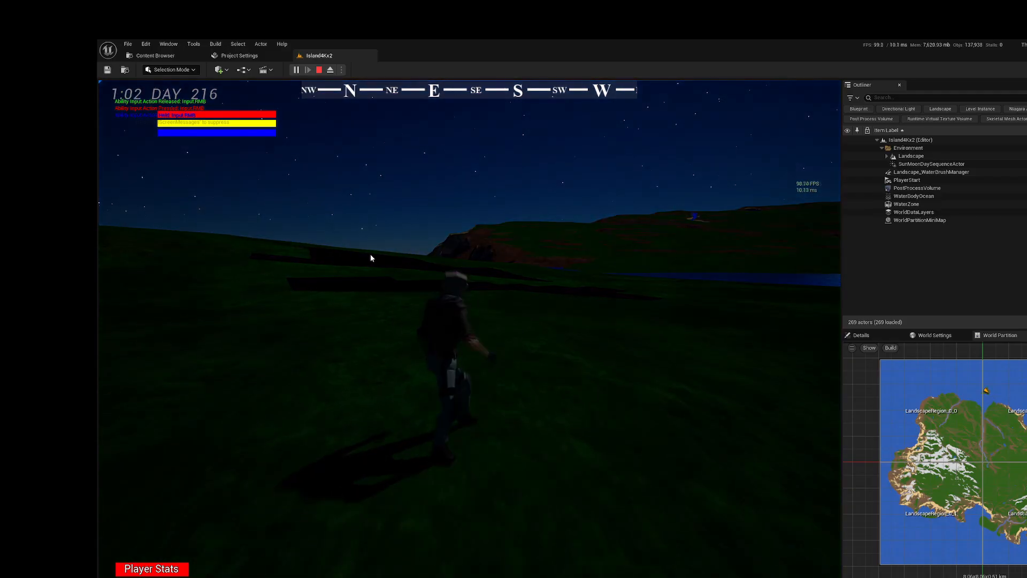
Step: Run the character across the grass to the islet's shoreline facing the river mouth
{"action": "right_click_drag", "start_coordinate": [444, 242], "coordinate": [570, 254]}
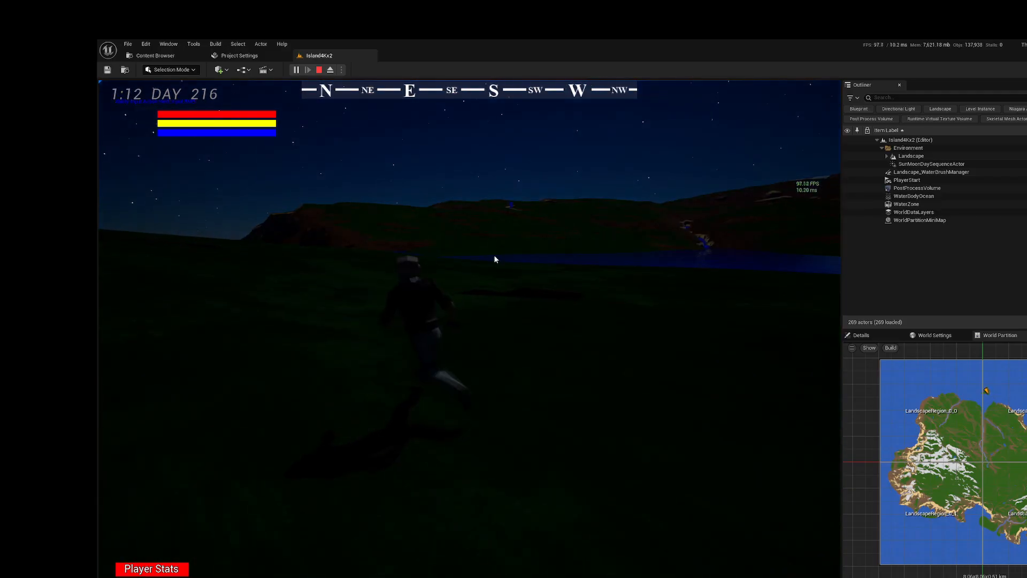
{"action": "right_click_drag", "start_coordinate": [494, 255], "coordinate": [564, 265]}
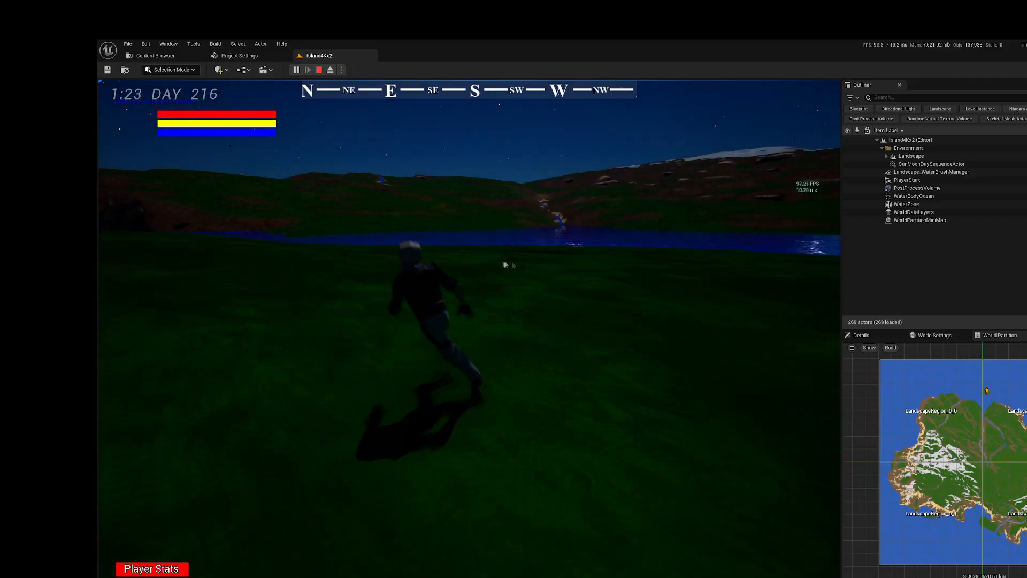
{"action": "mouse_move", "coordinate": [592, 266]}
{"action": "right_mouse_down"}
{"action": "mouse_move", "coordinate": [497, 260]}
{"action": "mouse_move", "coordinate": [588, 265]}
{"action": "right_mouse_up"}
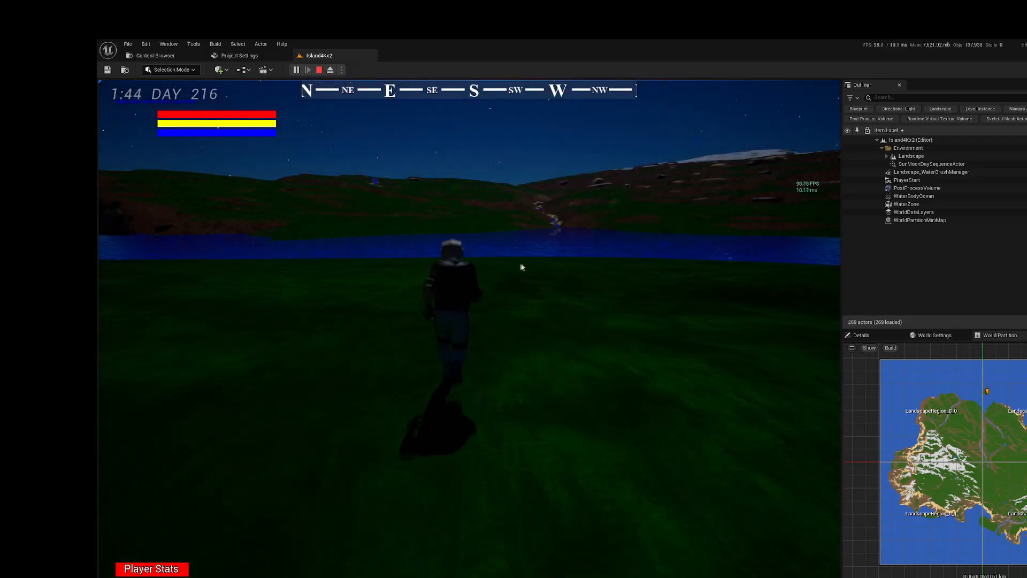
{"action": "mouse_move", "coordinate": [501, 266]}
{"action": "right_mouse_down"}
{"action": "mouse_move", "coordinate": [553, 272]}
{"action": "mouse_move", "coordinate": [486, 274]}
{"action": "right_mouse_up"}
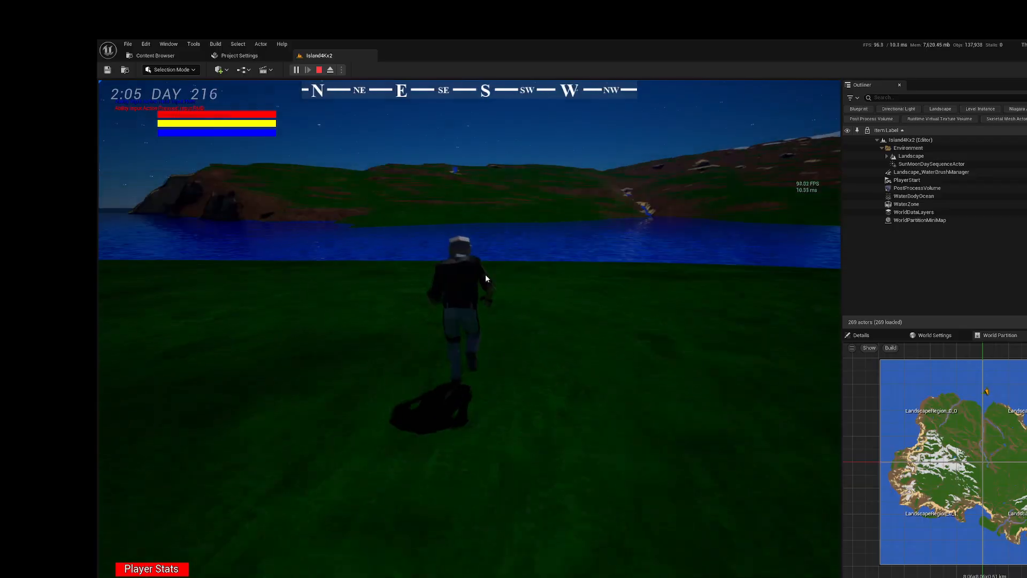
{"action": "right_click_drag", "start_coordinate": [572, 274], "coordinate": [608, 275]}
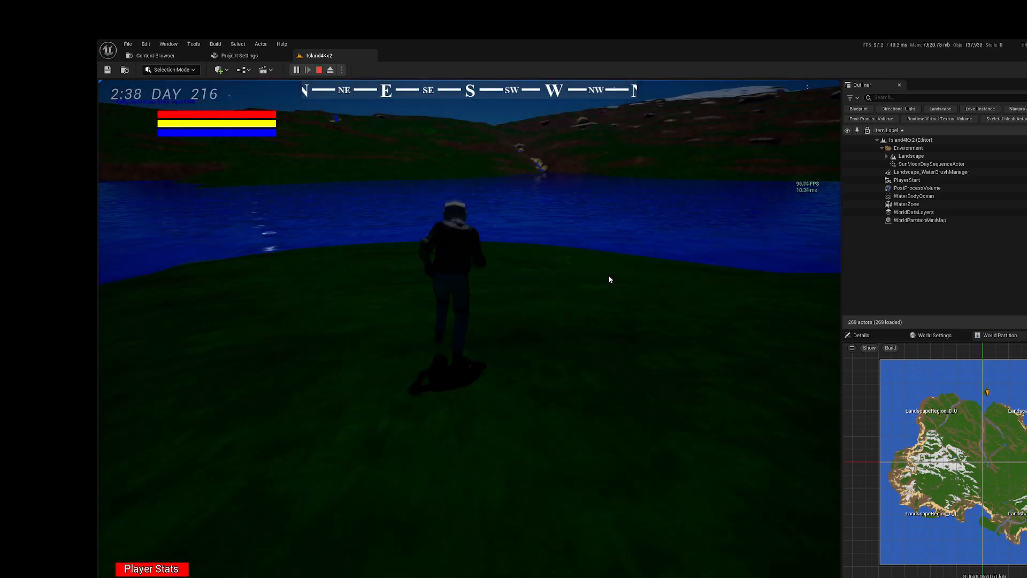
{"action": "right_click_drag", "start_coordinate": [540, 274], "coordinate": [522, 259]}
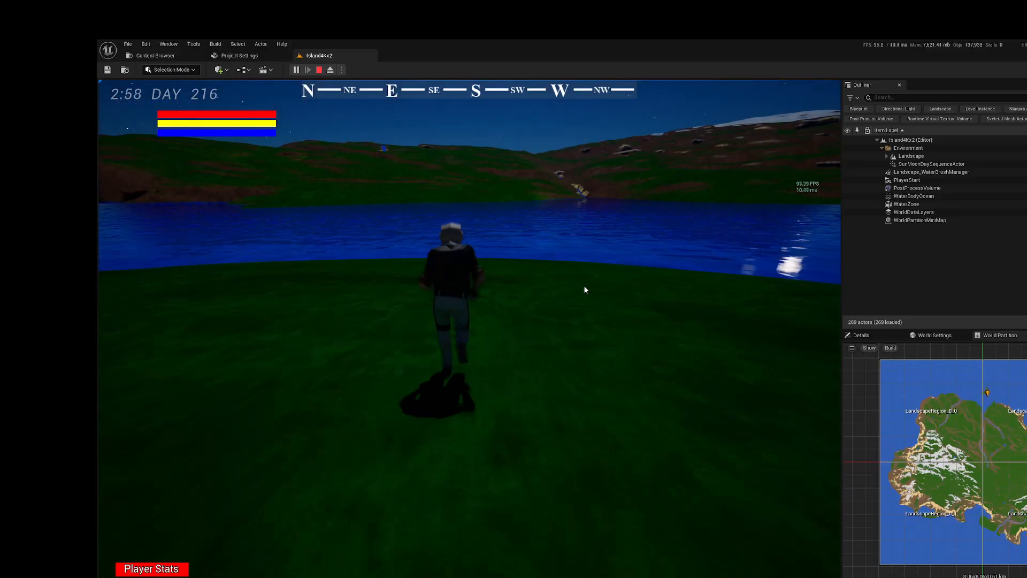
{"action": "right_click_drag", "start_coordinate": [584, 289], "coordinate": [545, 291]}
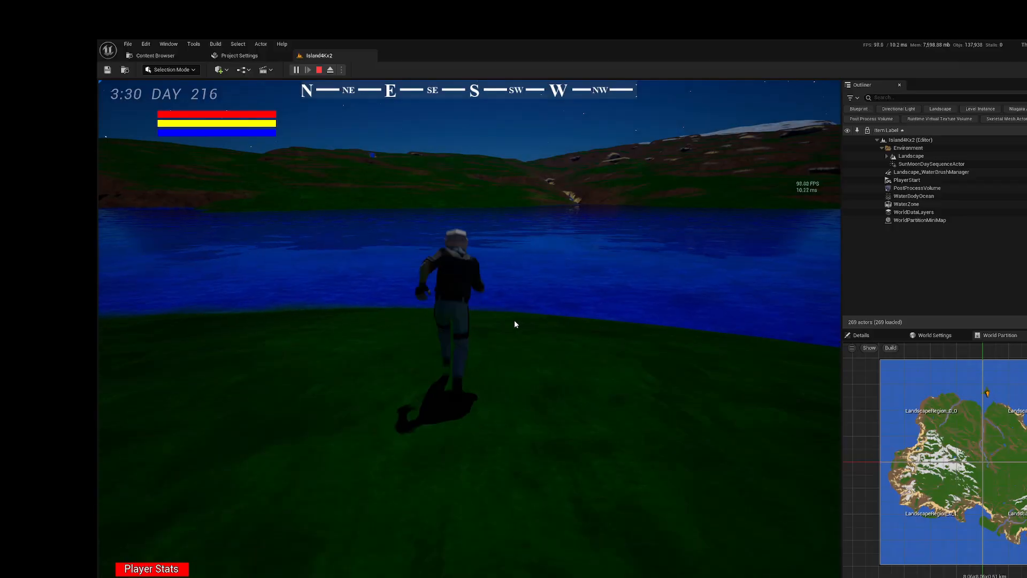
Step: Move the character into the water off the islet and examine the water surface and surrounding coast from several angles
{"action": "right_click_drag", "start_coordinate": [515, 317], "coordinate": [562, 291]}
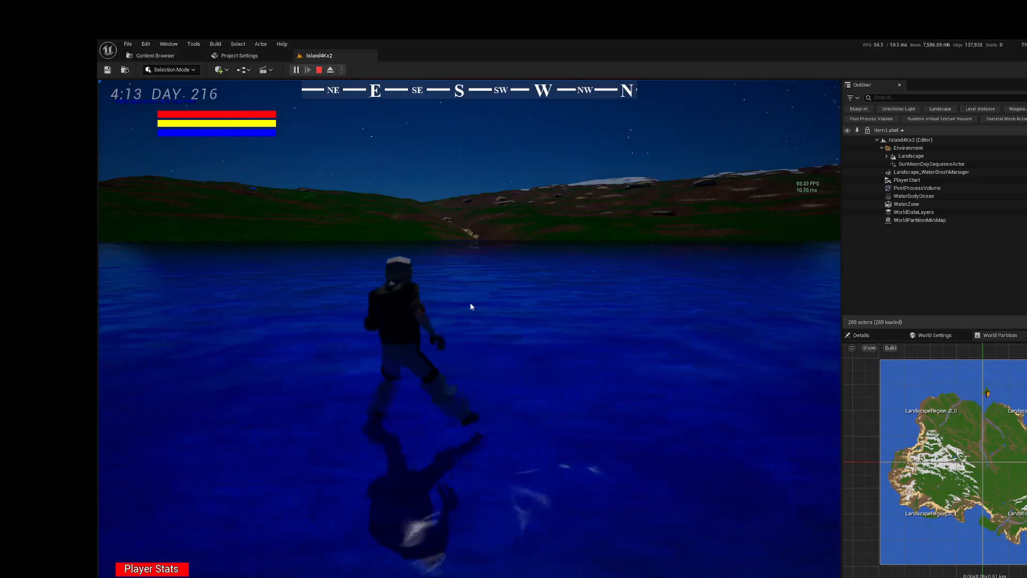
{"action": "right_click_drag", "start_coordinate": [472, 305], "coordinate": [559, 272]}
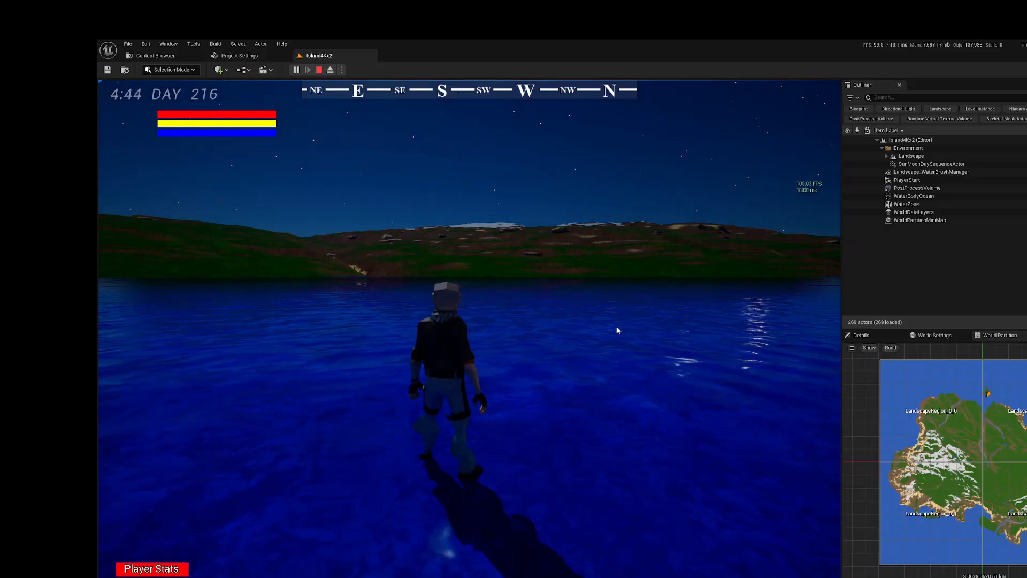
{"action": "right_click_drag", "start_coordinate": [673, 341], "coordinate": [536, 334]}
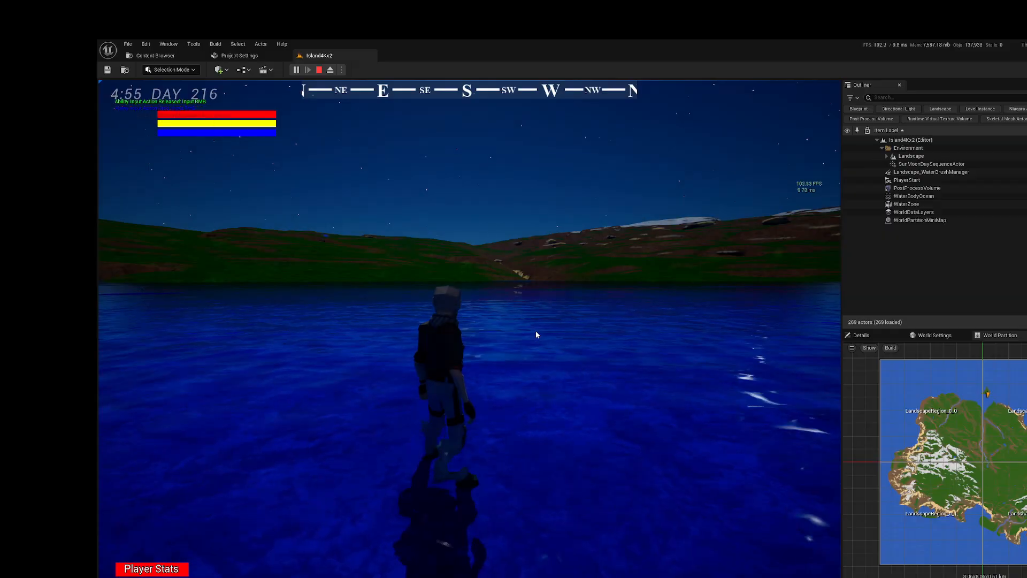
{"action": "right_click_drag", "start_coordinate": [623, 337], "coordinate": [443, 329]}
{"action": "right_click_drag", "start_coordinate": [591, 325], "coordinate": [477, 371]}
{"action": "left_click_drag", "start_coordinate": [470, 360], "coordinate": [598, 259]}
{"action": "right_click_drag", "start_coordinate": [564, 209], "coordinate": [756, 225]}
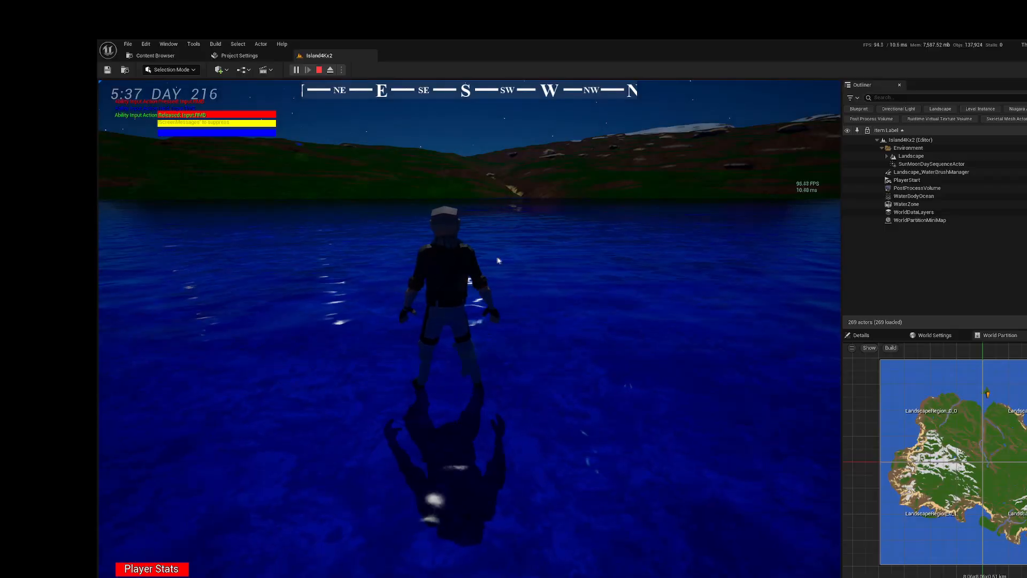
{"action": "right_click_drag", "start_coordinate": [492, 258], "coordinate": [685, 260]}
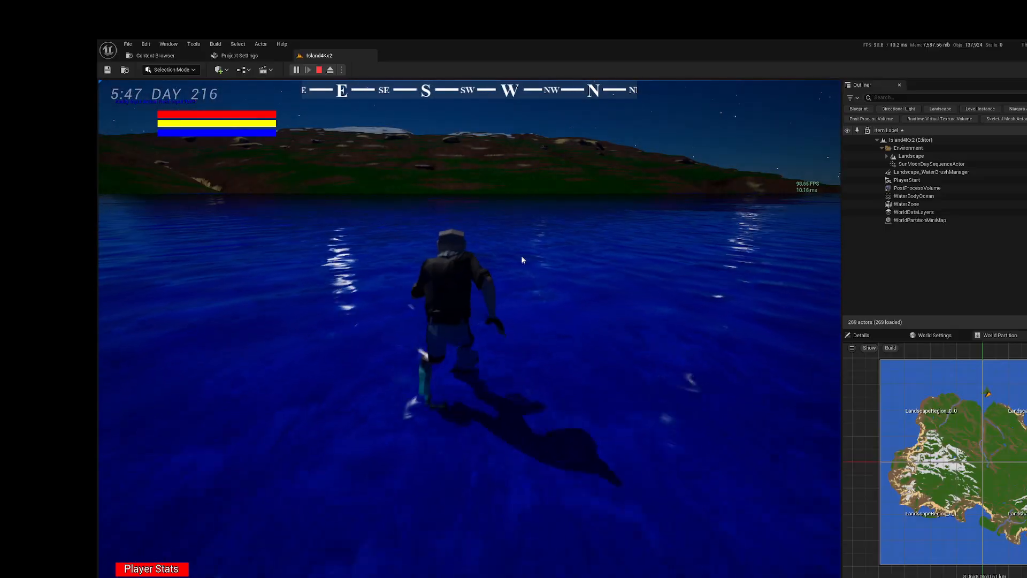
{"action": "right_click_drag", "start_coordinate": [527, 260], "coordinate": [641, 268]}
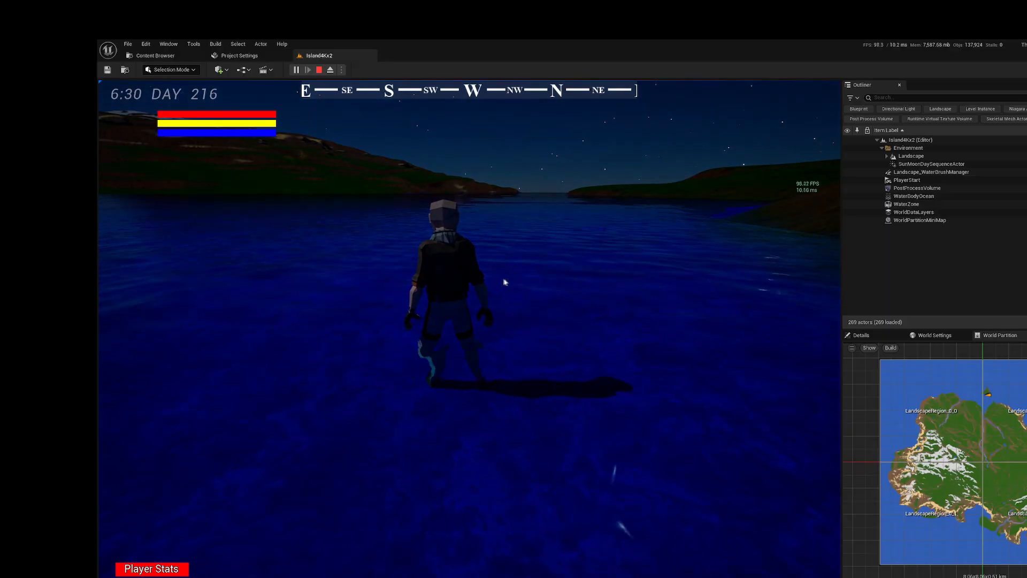
Step: Run the character north out of the water and up the islet's grassy slope
{"action": "right_click_drag", "start_coordinate": [541, 228], "coordinate": [572, 235]}
{"action": "key", "text": "w"}
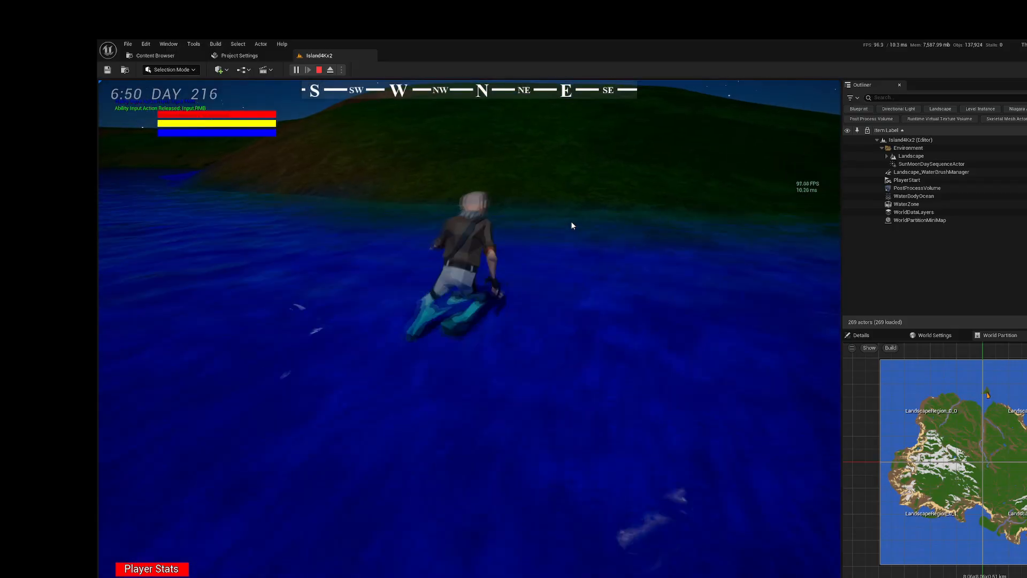
{"action": "key", "text": "w"}
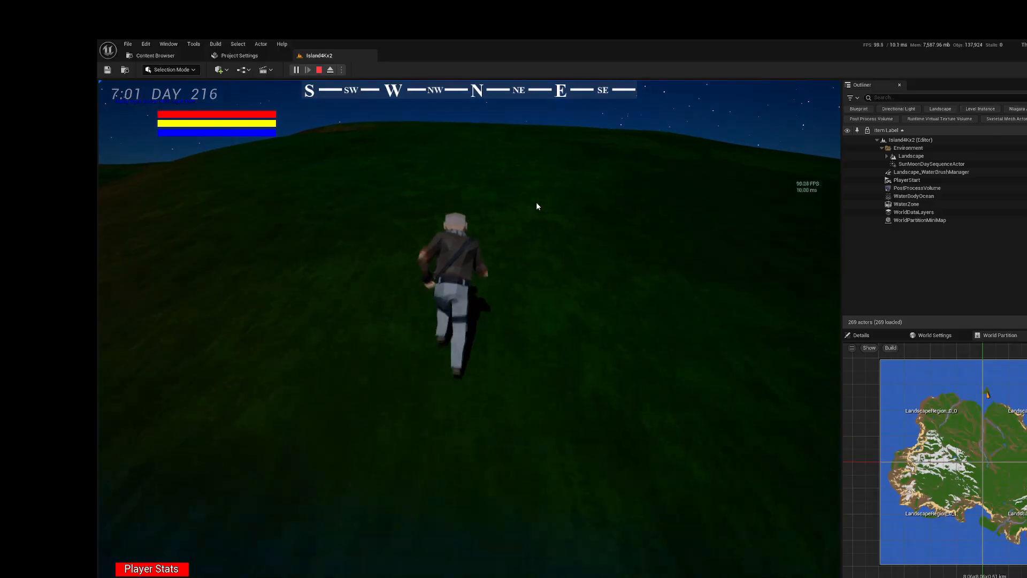
{"action": "key", "text": "w"}
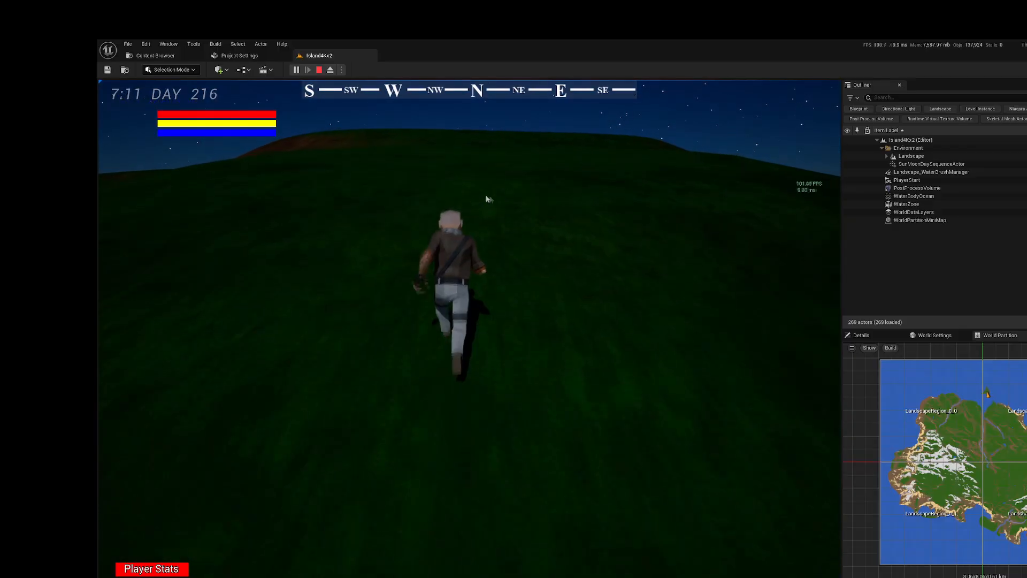
{"action": "key", "text": "w"}
{"action": "right_click_drag", "start_coordinate": [503, 200], "coordinate": [489, 188]}
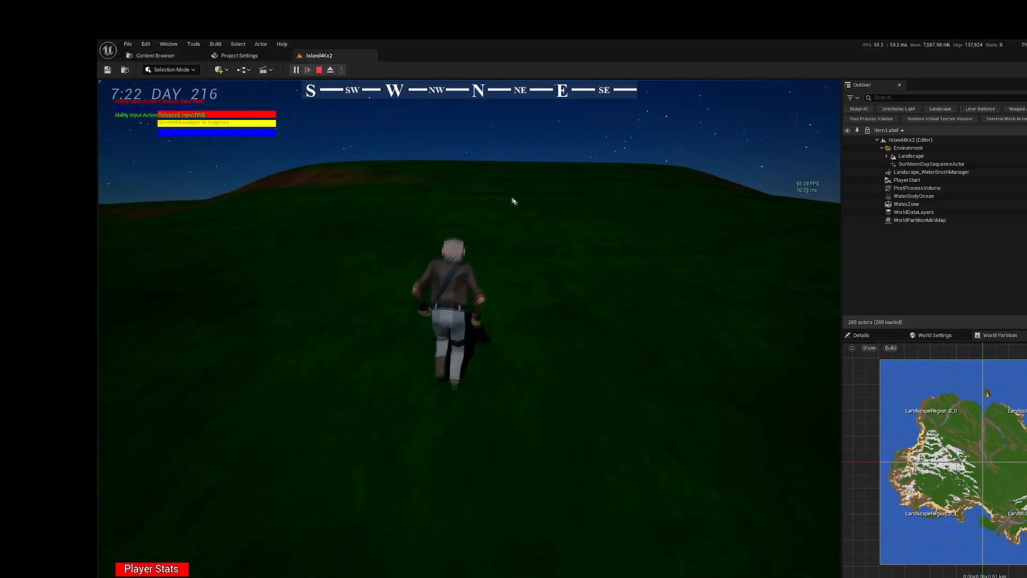
{"action": "key", "text": "w"}
Step: Swing the game camera across the water to the eastern horizon to view the sunrise beside the headland
{"action": "right_click_drag", "start_coordinate": [539, 211], "coordinate": [101, 234]}
{"action": "key", "text": "w"}
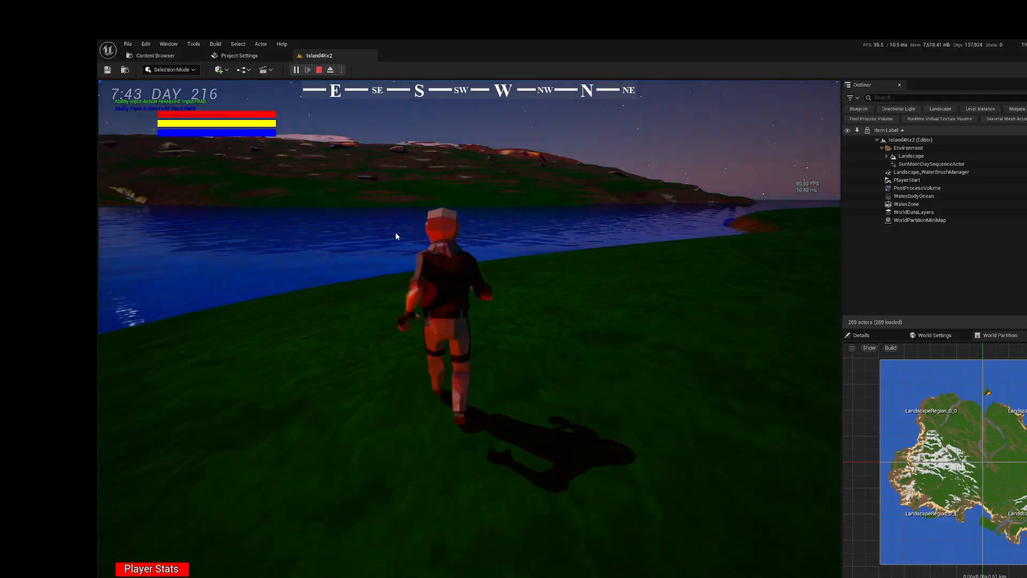
{"action": "right_click_drag", "start_coordinate": [399, 233], "coordinate": [193, 229]}
{"action": "key", "text": "w"}
{"action": "right_click_drag", "start_coordinate": [357, 223], "coordinate": [189, 225]}
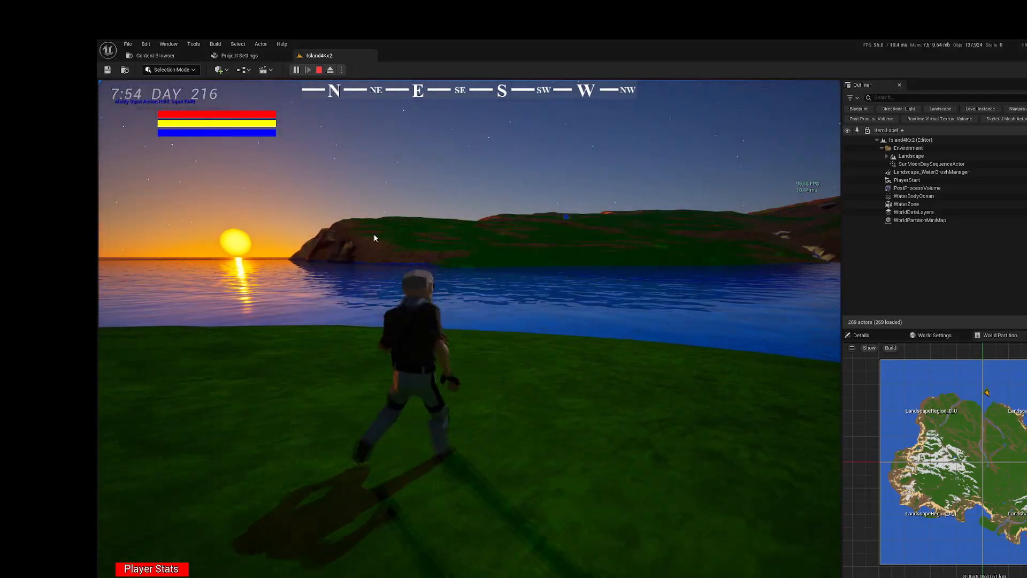
{"action": "right_click_drag", "start_coordinate": [558, 249], "coordinate": [558, 248]}
Step: Walk the character along the islet and look around the coast in the morning light, ending with the sun in view
{"action": "key", "text": "w"}
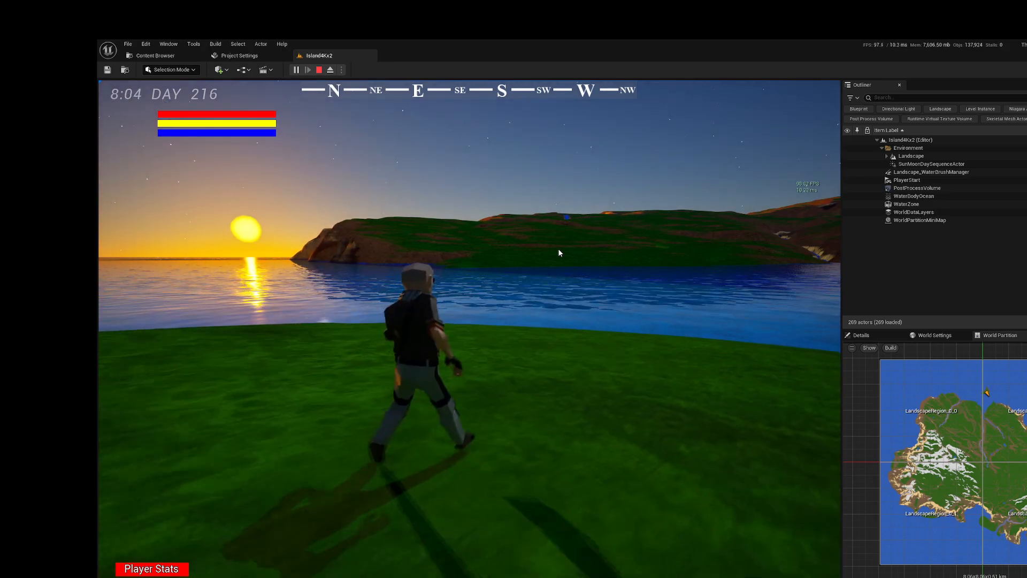
{"action": "key", "text": "w"}
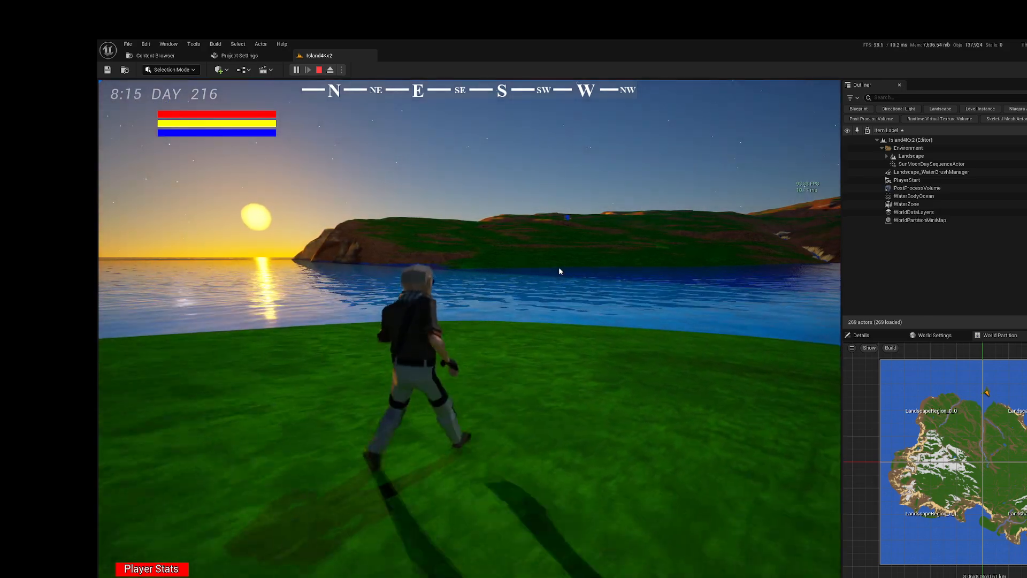
{"action": "key", "text": "w"}
{"action": "right_click_drag", "start_coordinate": [508, 271], "coordinate": [683, 273]}
{"action": "right_click_drag", "start_coordinate": [531, 273], "coordinate": [737, 280]}
{"action": "key", "text": "w"}
{"action": "right_click_drag", "start_coordinate": [542, 258], "coordinate": [113, 218]}
{"action": "key", "text": "w"}
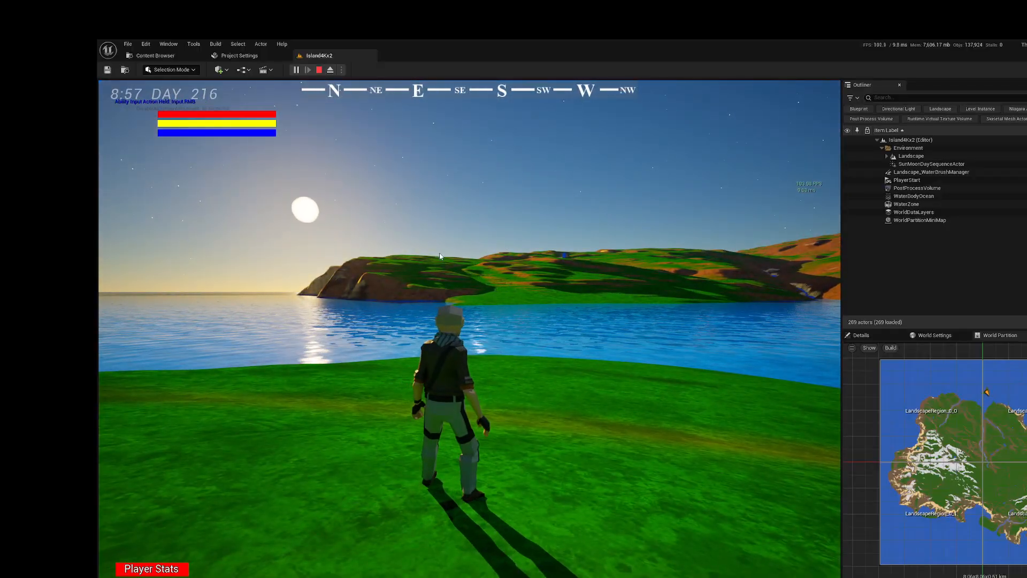
Step: Turn the game camera towards the southeastern coast and end the play session
{"action": "right_click_drag", "start_coordinate": [442, 275], "coordinate": [537, 272]}
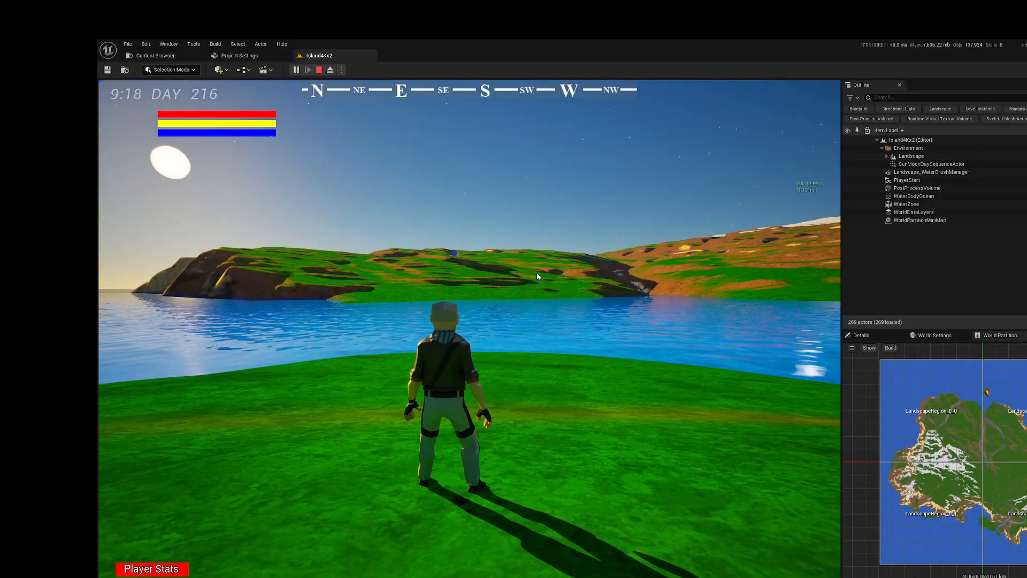
{"action": "left_click", "coordinate": [319, 70]}
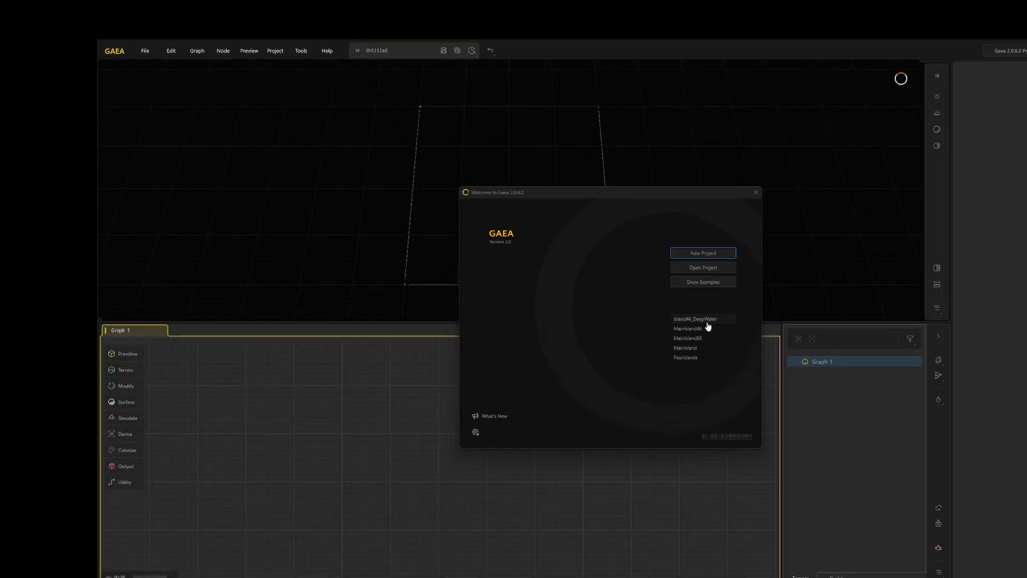
Step: Switch to Gaea, open the recent Island4k_DeepWater project and inspect its terrain and river channels from several angles
{"action": "left_click", "coordinate": [707, 319]}
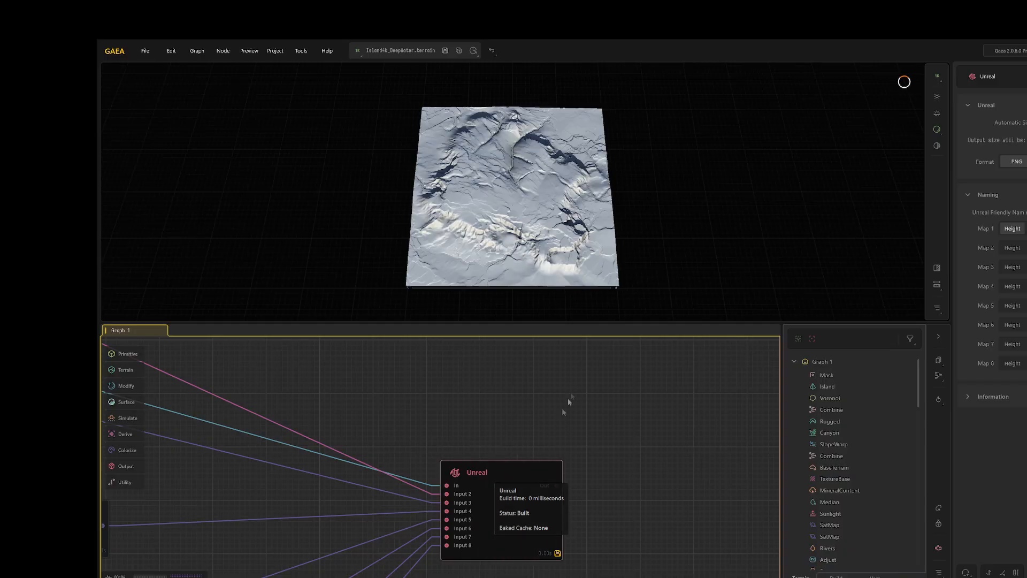
{"action": "scroll", "coordinate": [492, 217], "scroll_direction": "up", "scroll_amount": 5}
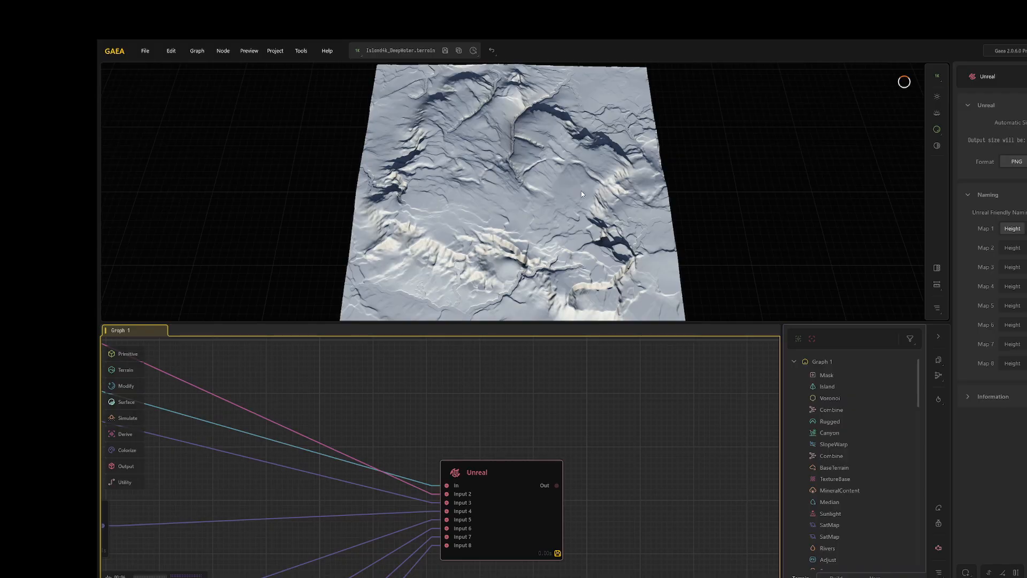
{"action": "scroll", "coordinate": [581, 190], "scroll_direction": "up", "scroll_amount": 4}
{"action": "left_click_drag", "start_coordinate": [561, 191], "coordinate": [667, 200]}
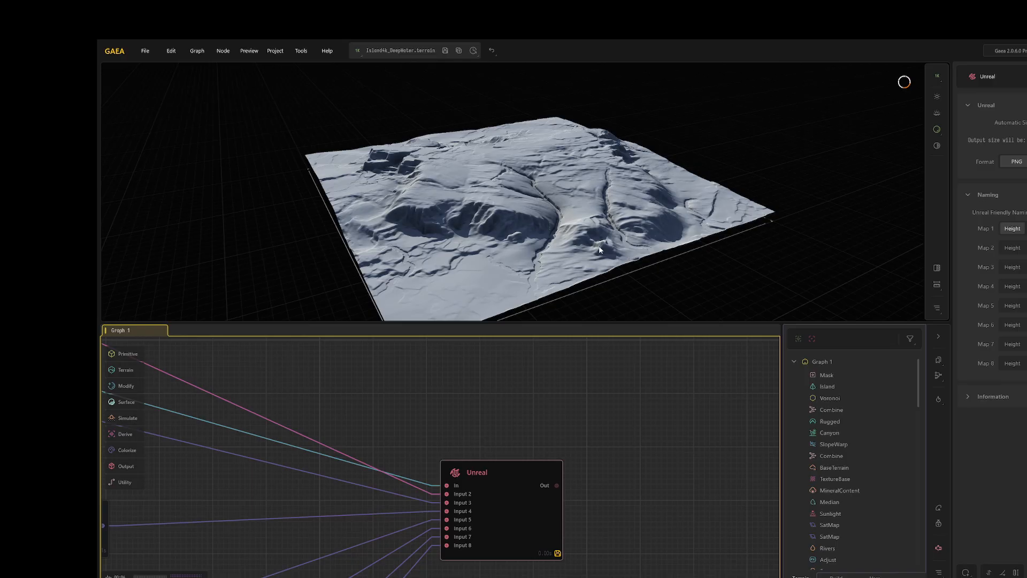
{"action": "left_click_drag", "start_coordinate": [591, 243], "coordinate": [521, 225]}
{"action": "scroll", "coordinate": [505, 237], "scroll_direction": "up", "scroll_amount": 5}
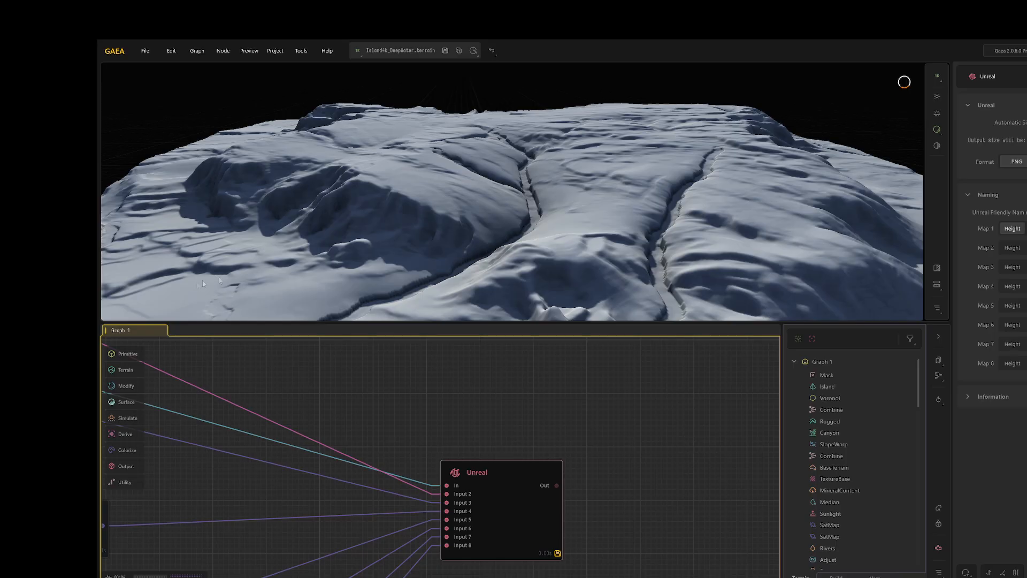
{"action": "left_click_drag", "start_coordinate": [430, 173], "coordinate": [463, 184]}
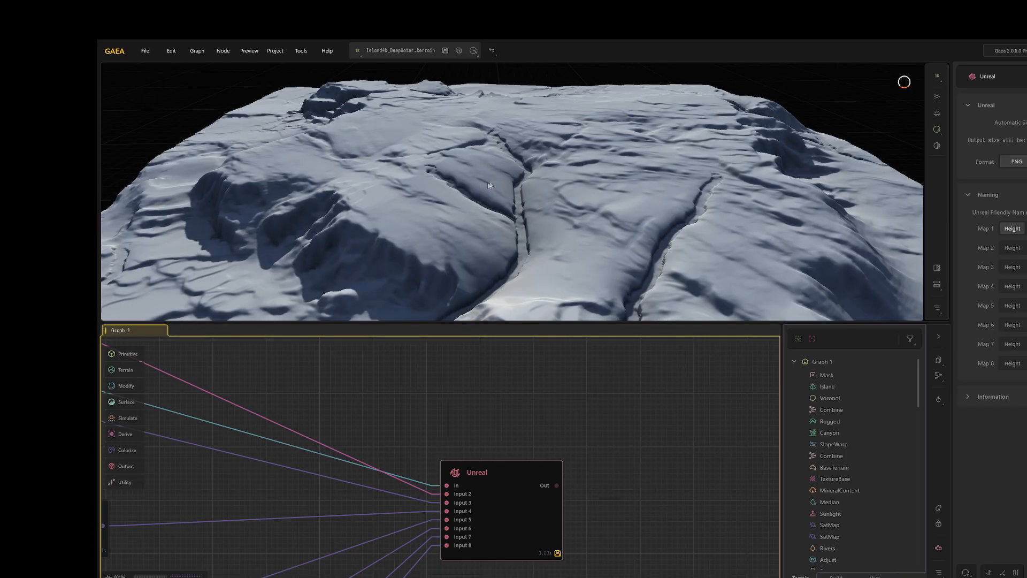
{"action": "scroll", "coordinate": [463, 184], "scroll_direction": "down", "scroll_amount": 5}
{"action": "left_click_drag", "start_coordinate": [580, 167], "coordinate": [592, 190]}
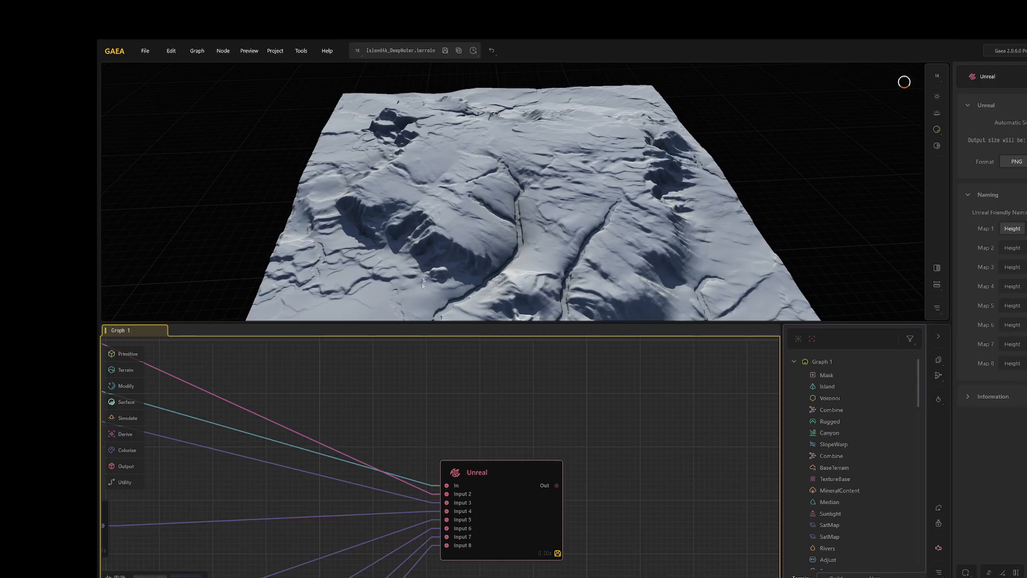
Step: Review the project's build resolution and terrain width and height in the build settings
{"action": "left_click", "coordinate": [277, 51]}
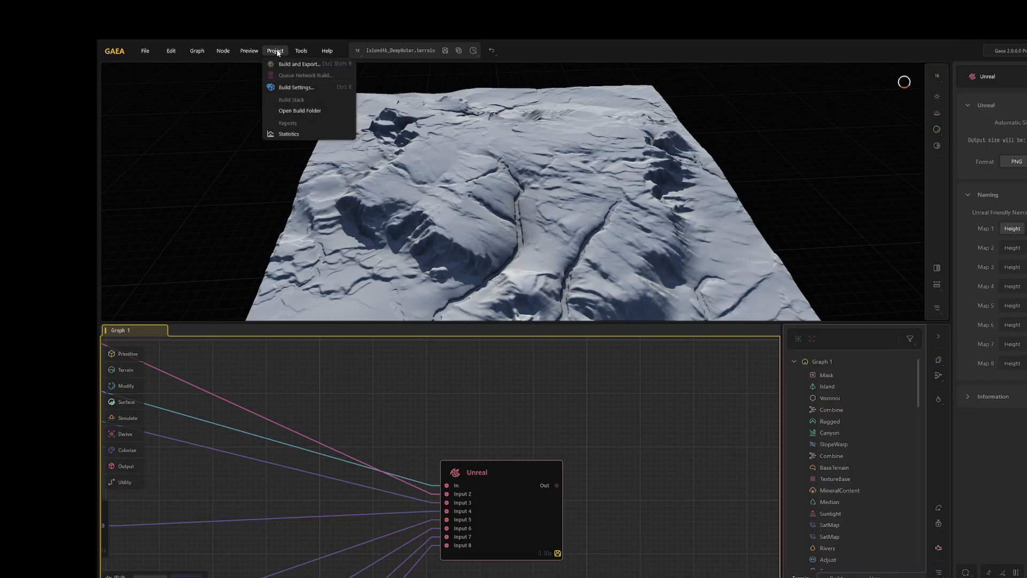
{"action": "left_click", "coordinate": [296, 88]}
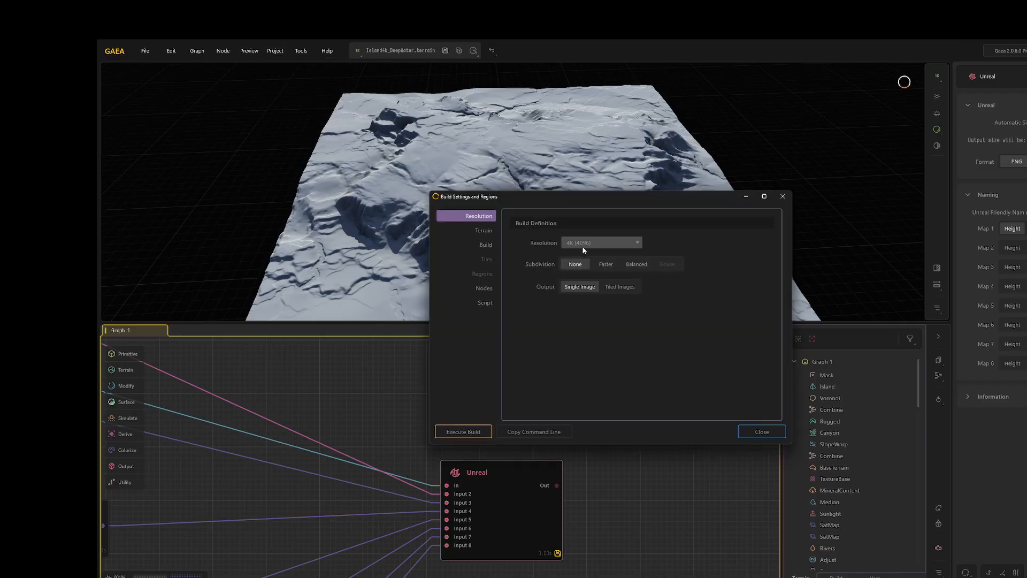
{"action": "left_click", "coordinate": [473, 231]}
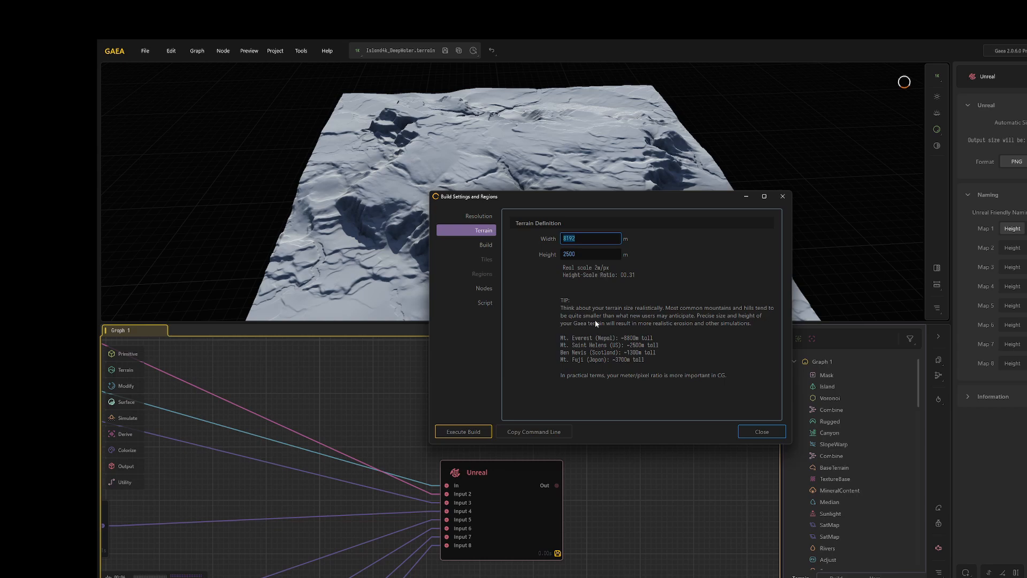
{"action": "left_click", "coordinate": [770, 433]}
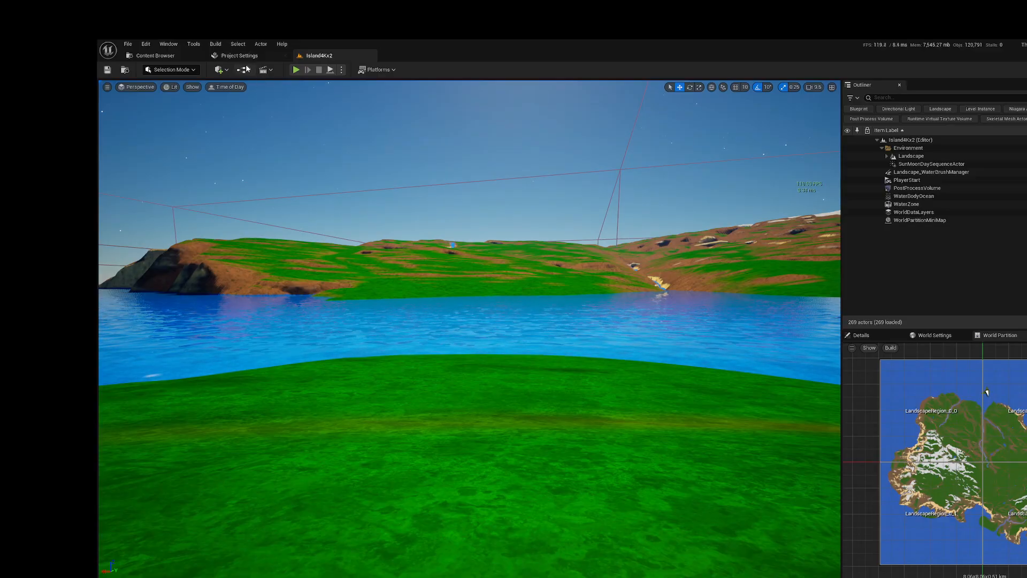
Step: Switch to the Unreal Editor and create a new level from the Empty Open World template
{"action": "left_click", "coordinate": [154, 56]}
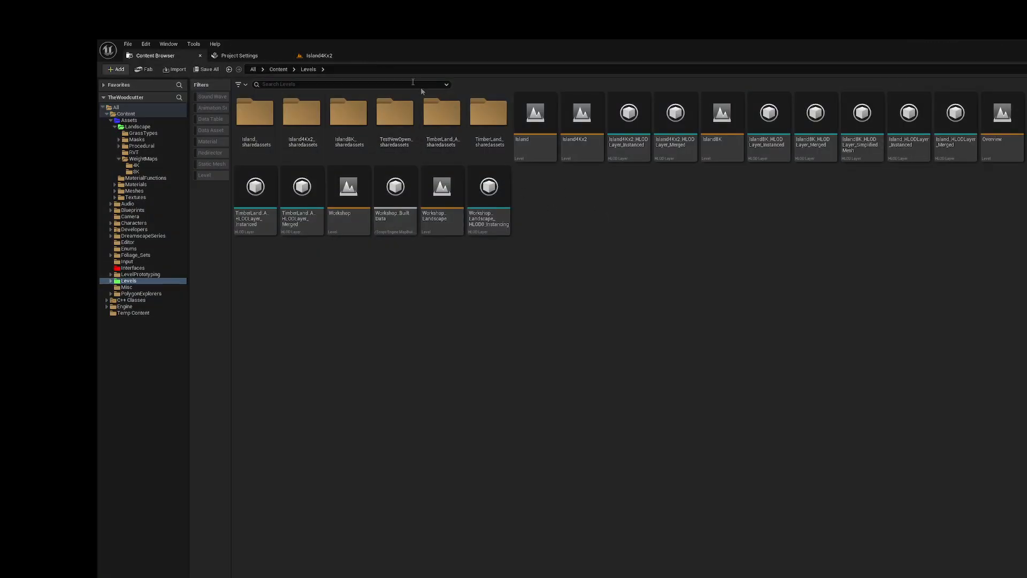
{"action": "left_click", "coordinate": [319, 56]}
{"action": "left_click", "coordinate": [127, 45]}
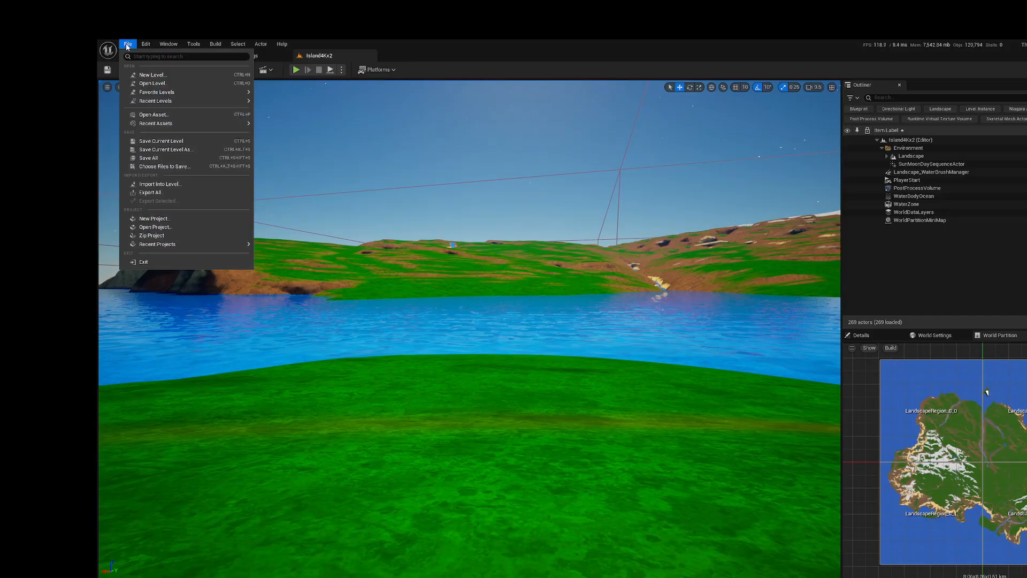
{"action": "left_click", "coordinate": [158, 76]}
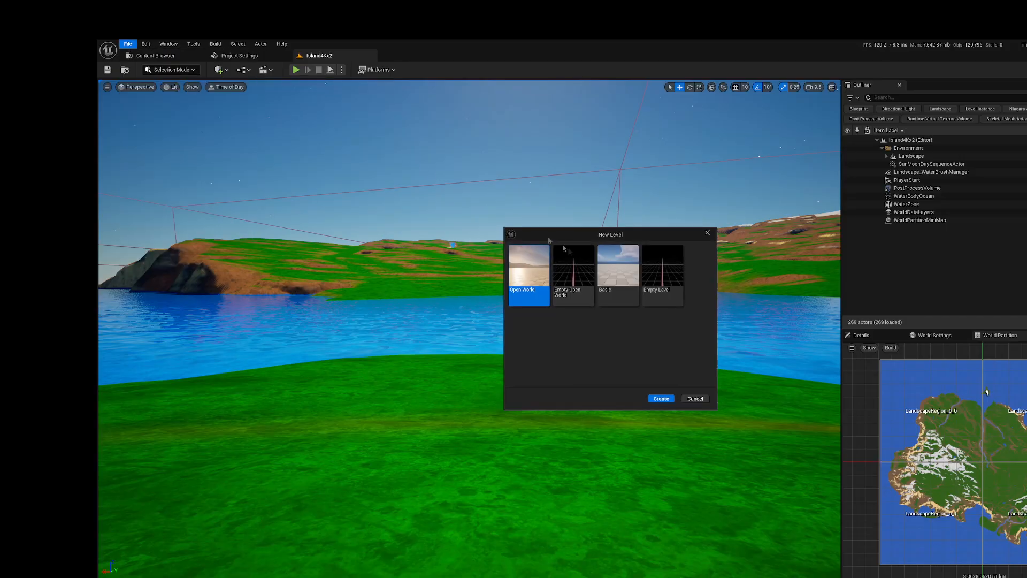
{"action": "left_click", "coordinate": [574, 270]}
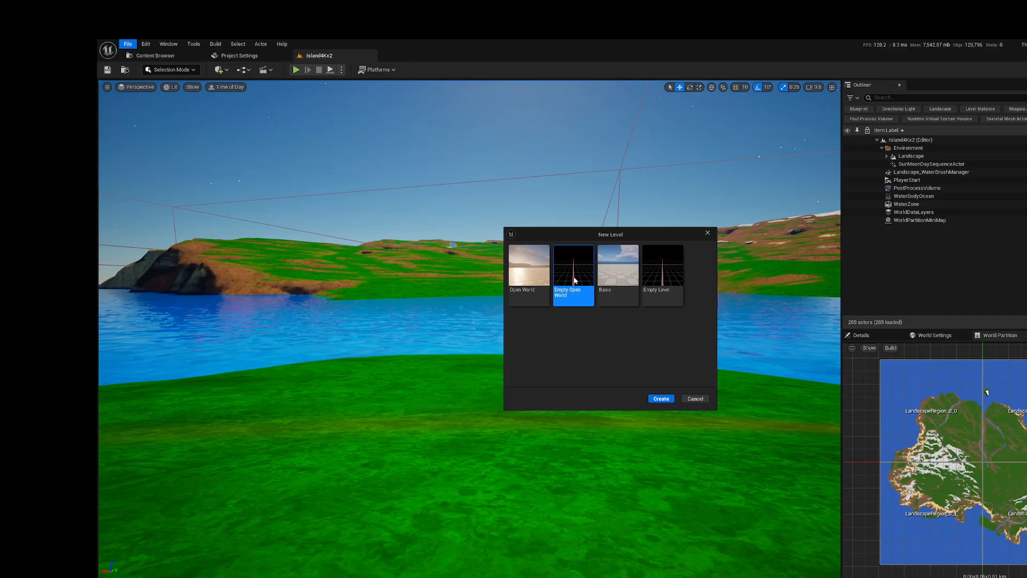
{"action": "left_click", "coordinate": [661, 399]}
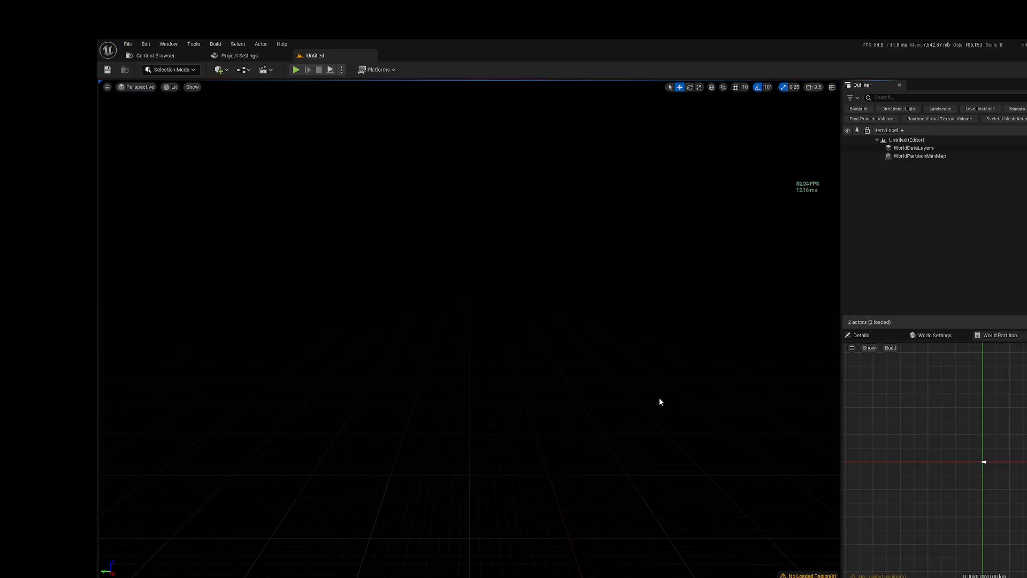
Step: Save the new level in the Levels folder as Island4KDeepWater
{"action": "left_click", "coordinate": [107, 69]}
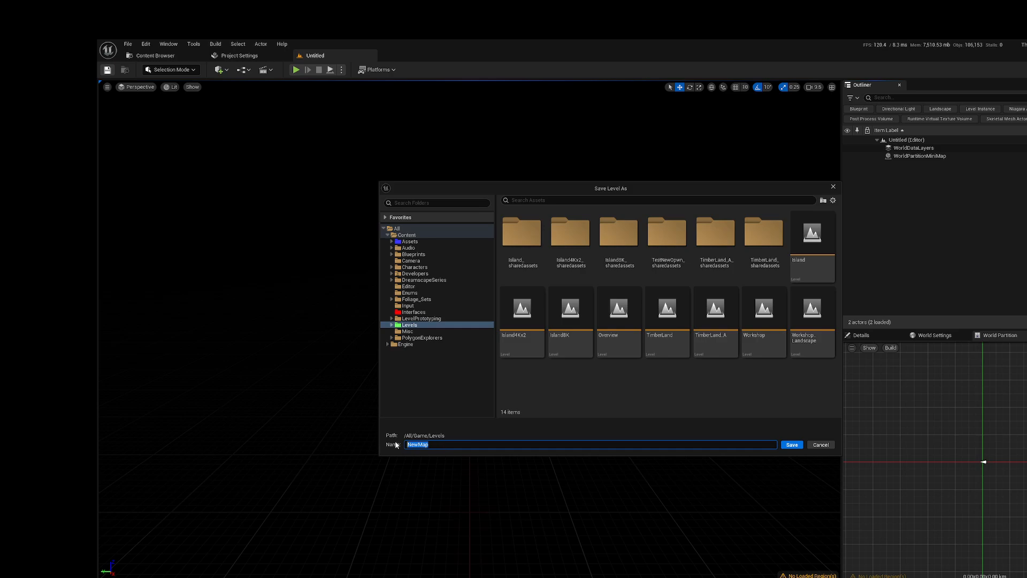
{"action": "type", "text": "I"}
{"action": "type", "text": "sland4KDeepWater"}
{"action": "left_click", "coordinate": [791, 444]}
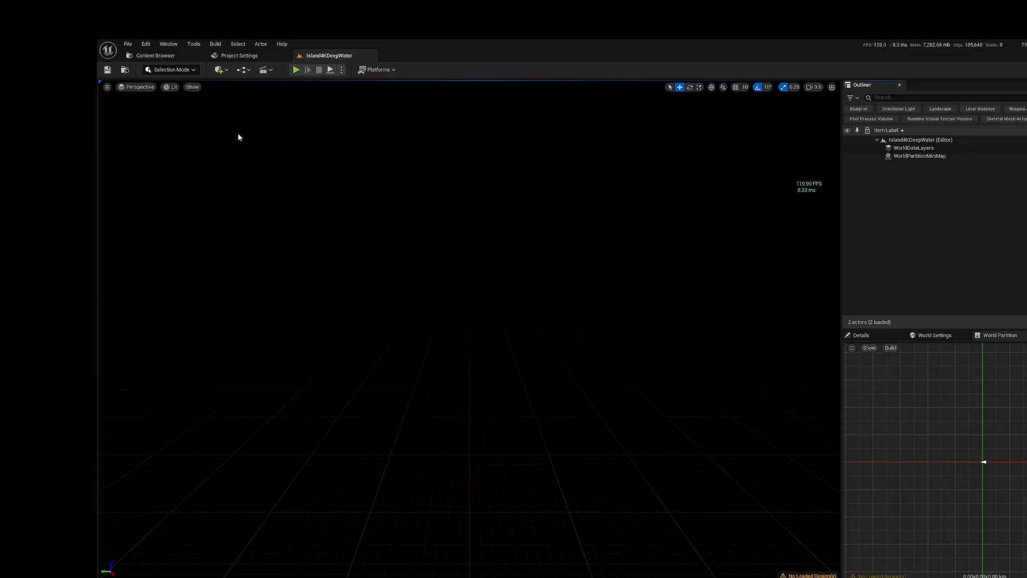
Step: Enter Landscape mode and set the new landscape to be imported from a file
{"action": "left_click", "coordinate": [178, 70]}
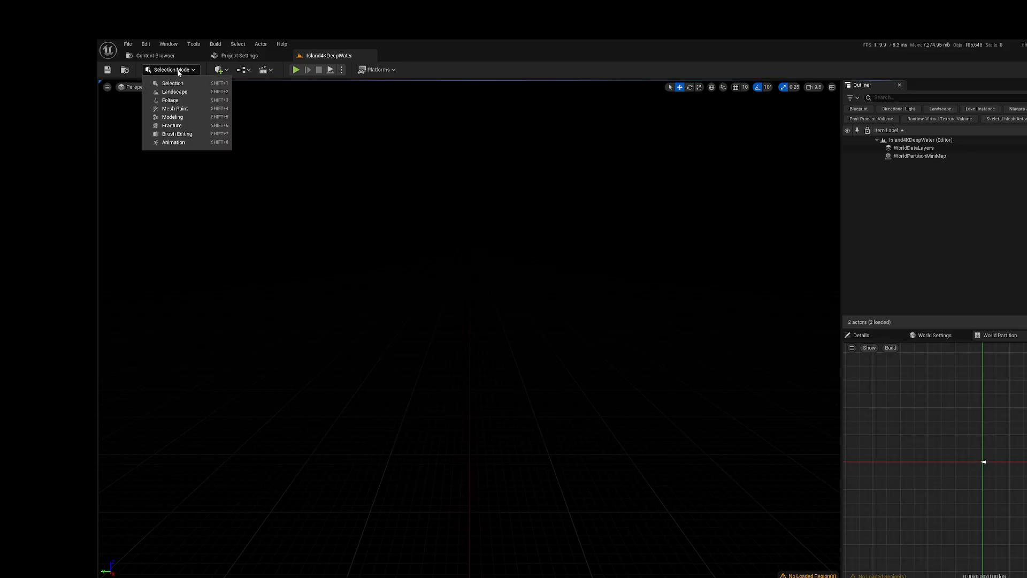
{"action": "left_click", "coordinate": [170, 87]}
{"action": "key", "text": "shift+2"}
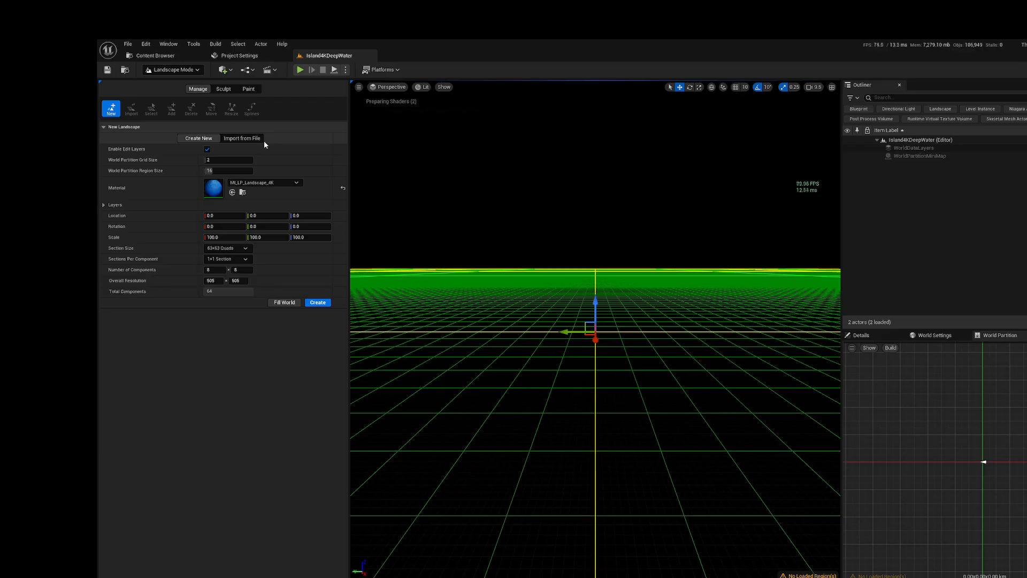
{"action": "right_click_drag", "start_coordinate": [498, 233], "coordinate": [476, 241]}
{"action": "key", "text": "w"}
{"action": "key", "text": "s"}
{"action": "key", "text": "w"}
{"action": "key", "text": "a"}
{"action": "left_click", "coordinate": [241, 138]}
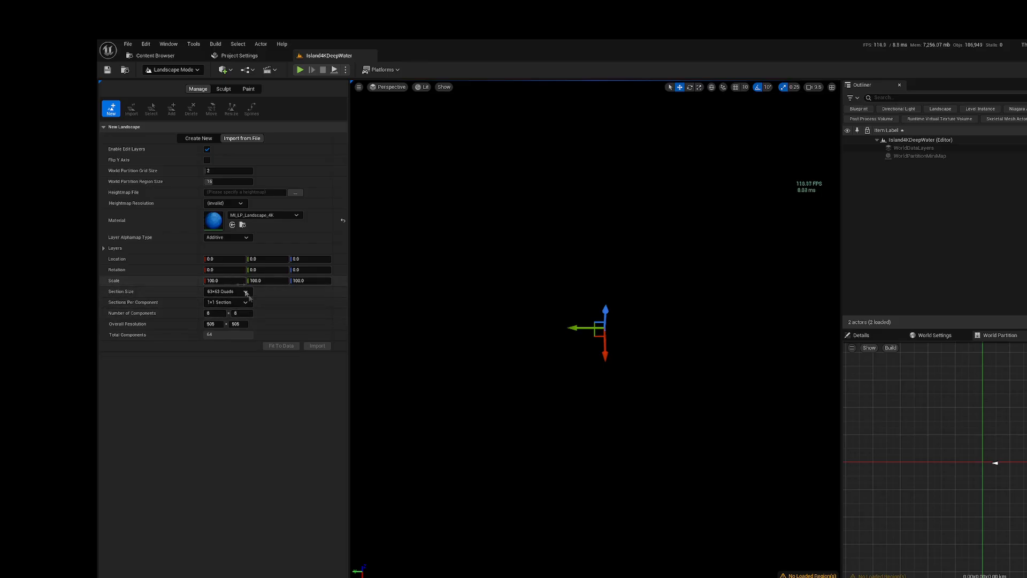
Step: Load H_HeightMap_Out.png from the 4k DeepWater folder as the heightmap and check the landscape's wireframe preview
{"action": "left_click", "coordinate": [296, 193]}
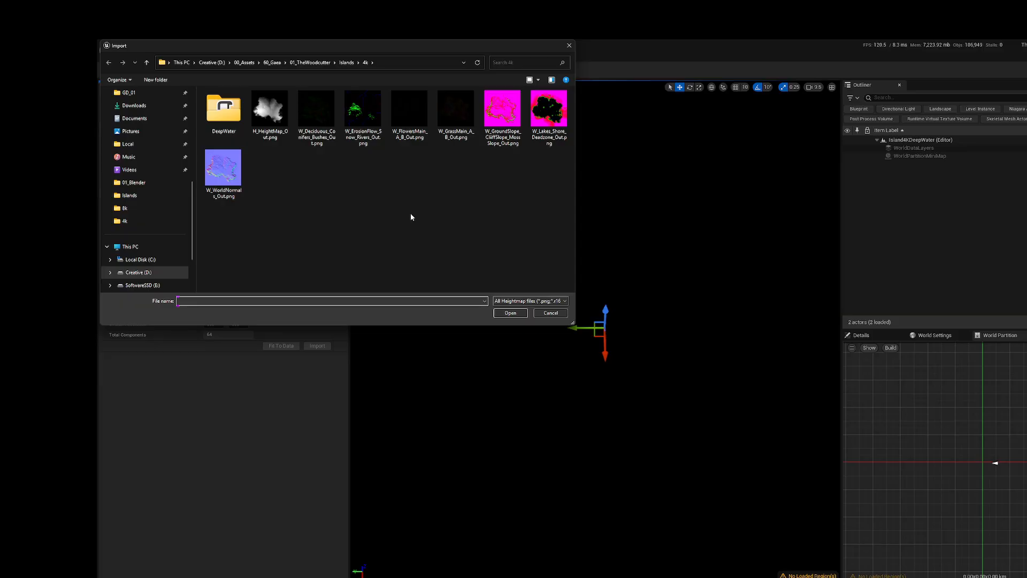
{"action": "double_click", "coordinate": [218, 112]}
{"action": "left_click", "coordinate": [219, 114]}
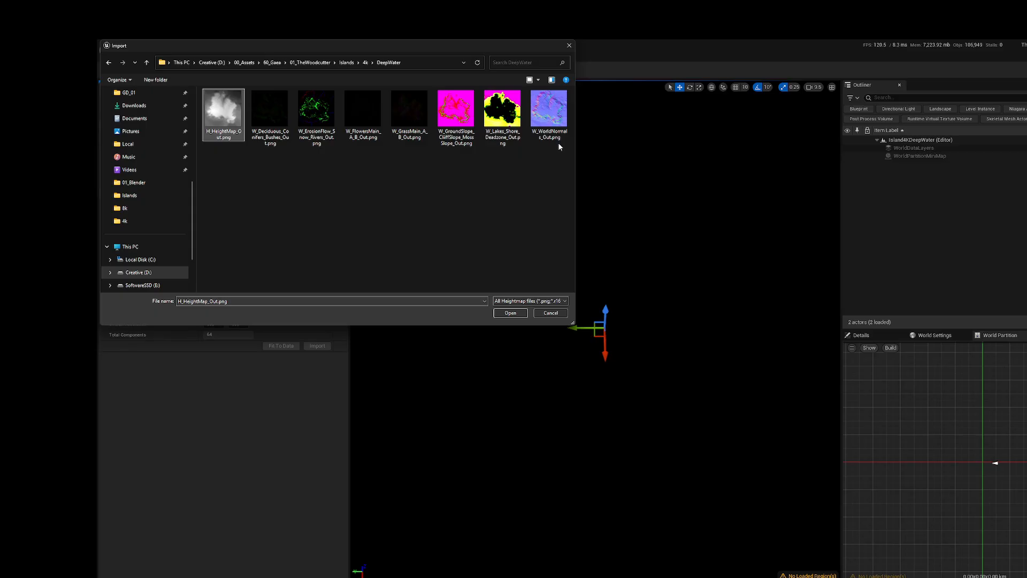
{"action": "left_click", "coordinate": [509, 313]}
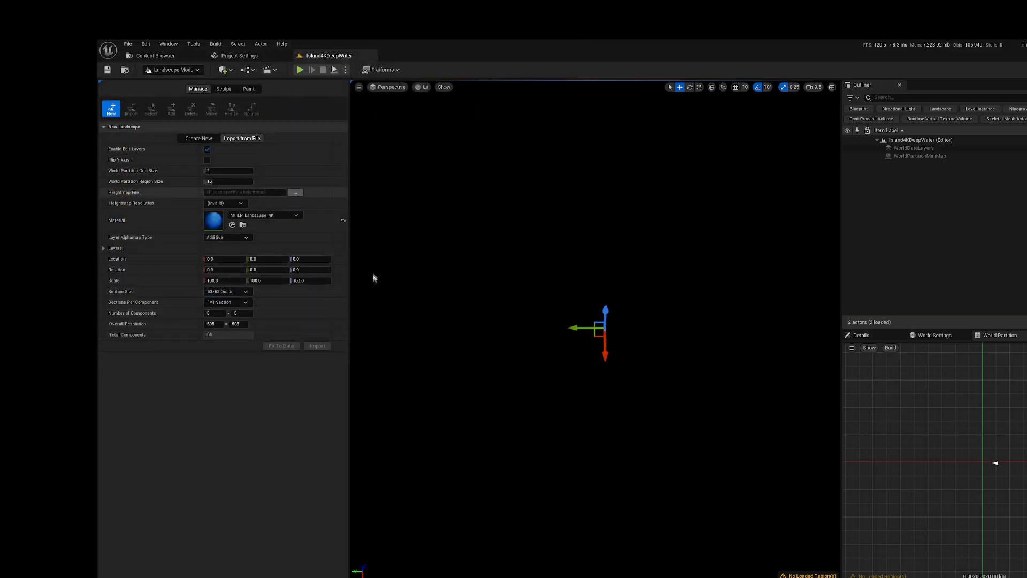
{"action": "scroll", "coordinate": [486, 295], "scroll_direction": "down", "scroll_amount": 2}
{"action": "right_click_drag", "start_coordinate": [523, 316], "coordinate": [509, 338]}
{"action": "key", "text": "s"}
{"action": "key", "text": "s"}
{"action": "key", "text": "w"}
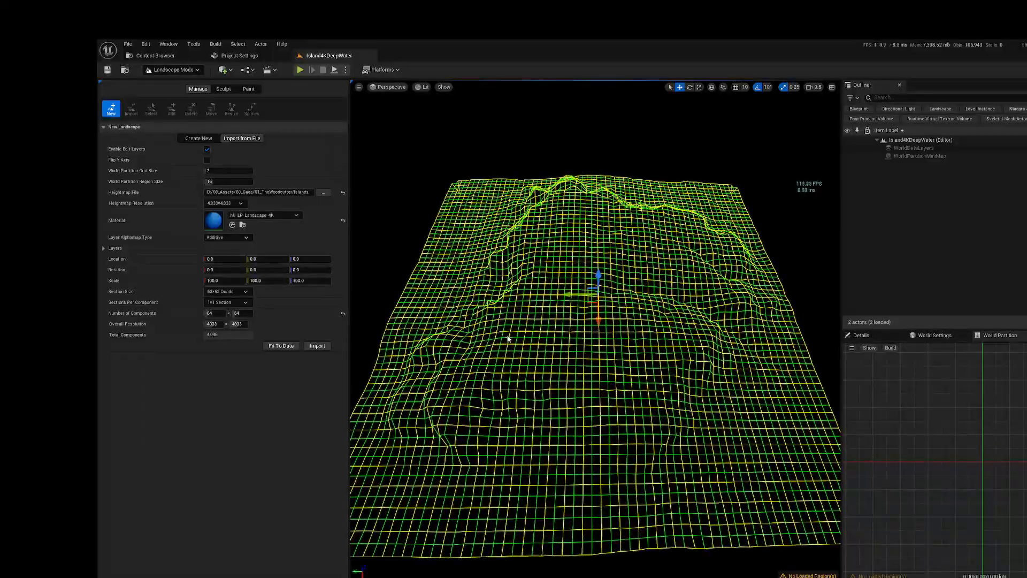
{"action": "right_click_drag", "start_coordinate": [619, 280], "coordinate": [594, 280]}
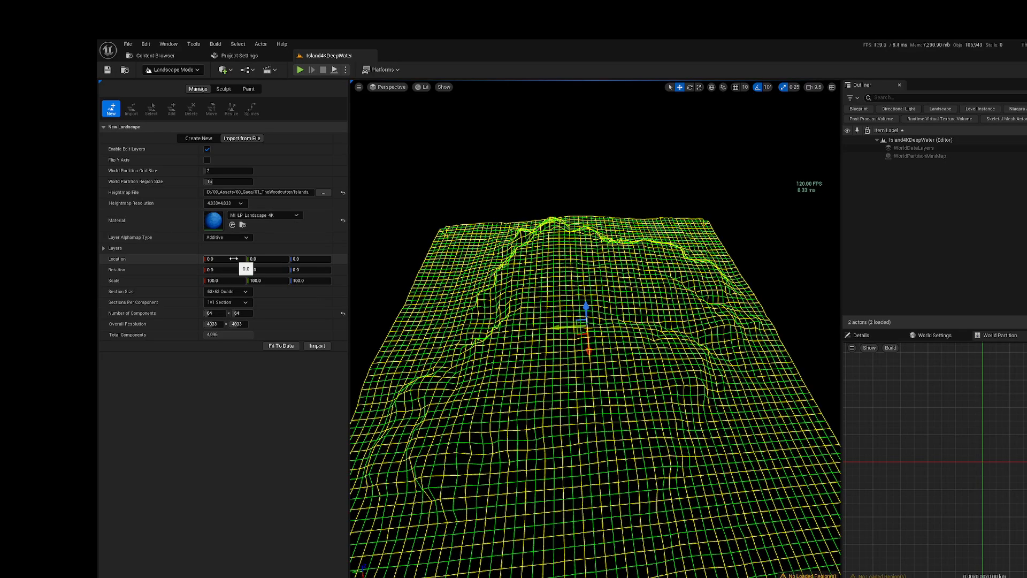
Step: Set the new landscape's X and Y scale to 200
{"action": "left_click", "coordinate": [231, 282]}
{"action": "type", "text": "200"}
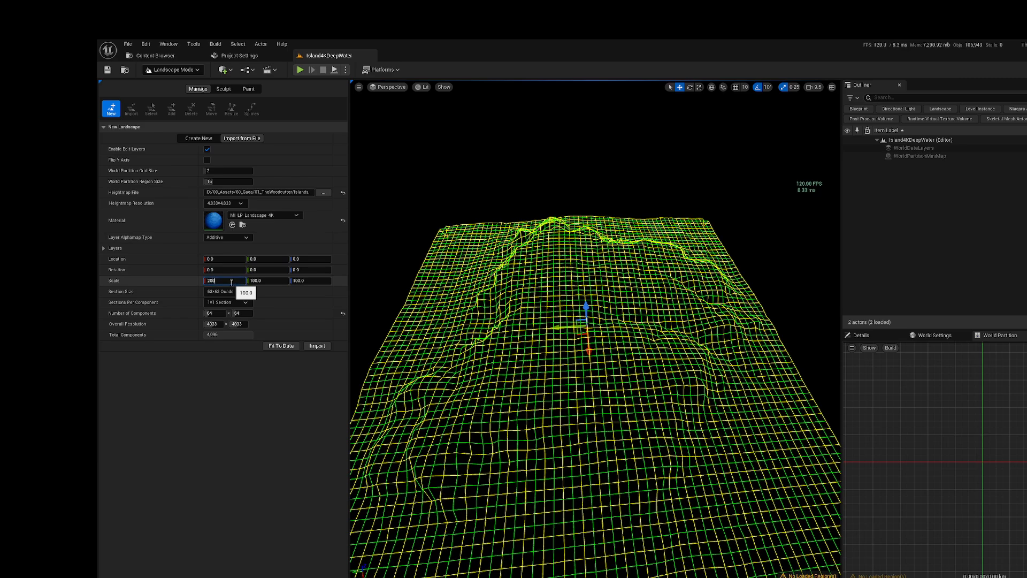
{"action": "left_click", "coordinate": [257, 280]}
{"action": "type", "text": "200"}
{"action": "key", "text": "Return"}
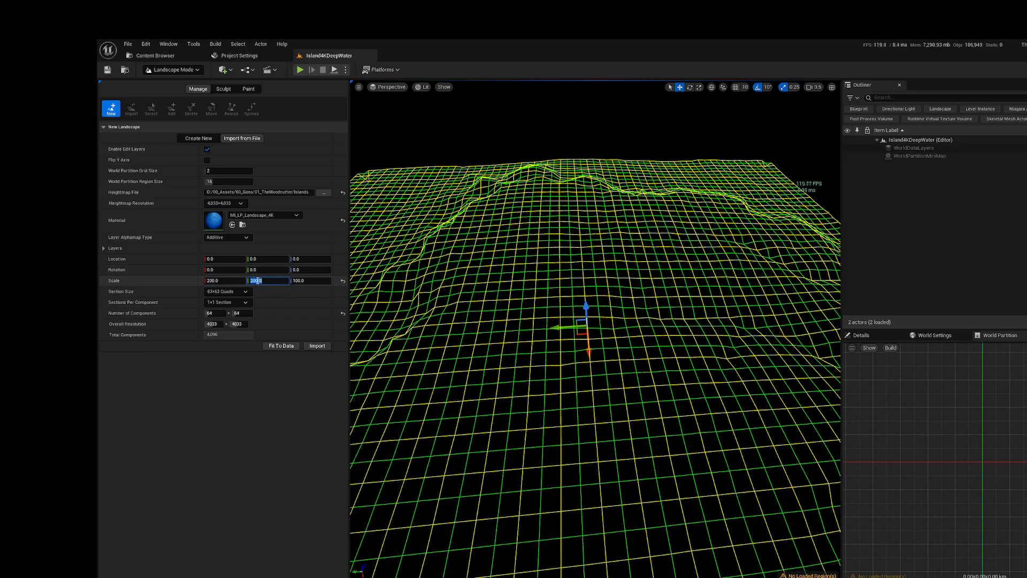
{"action": "type", "text": "200"}
{"action": "key", "text": "Return"}
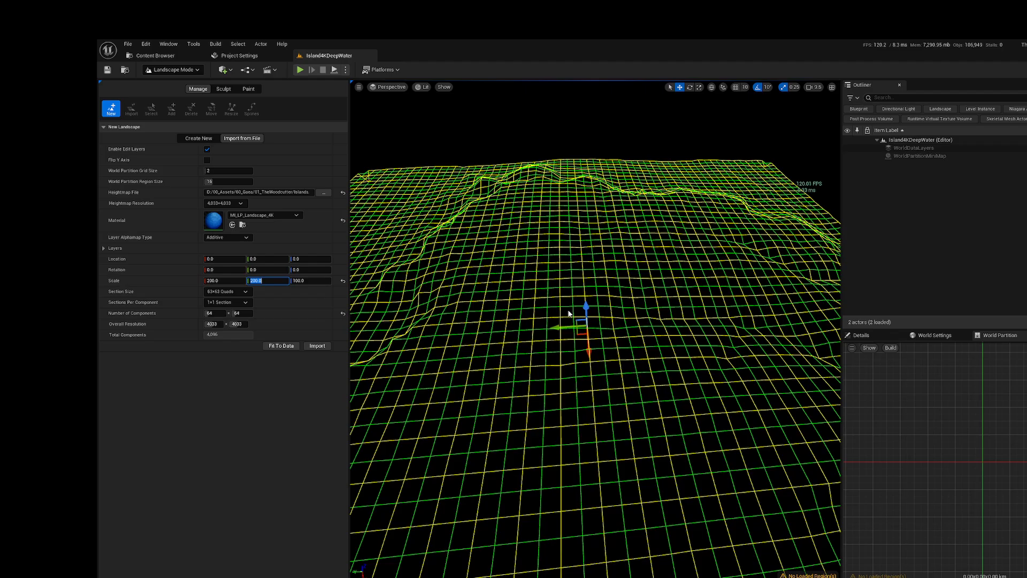
{"action": "right_click_drag", "start_coordinate": [556, 335], "coordinate": [580, 339]}
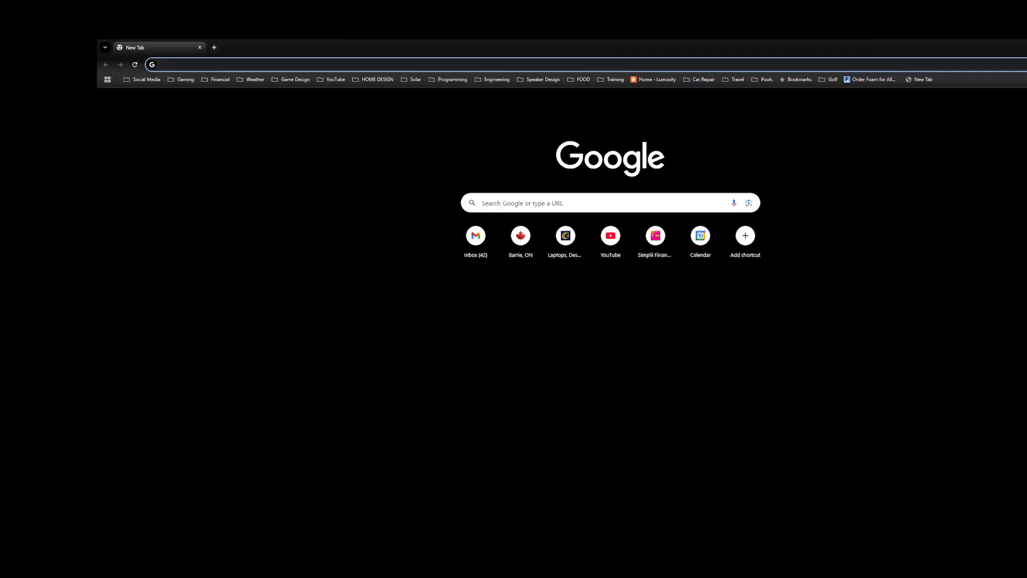
Step: Switch to the Chrome browser, enter "ue 5.5" and look up the earlier world partition search in the browsing history
{"action": "type", "text": "unre"}
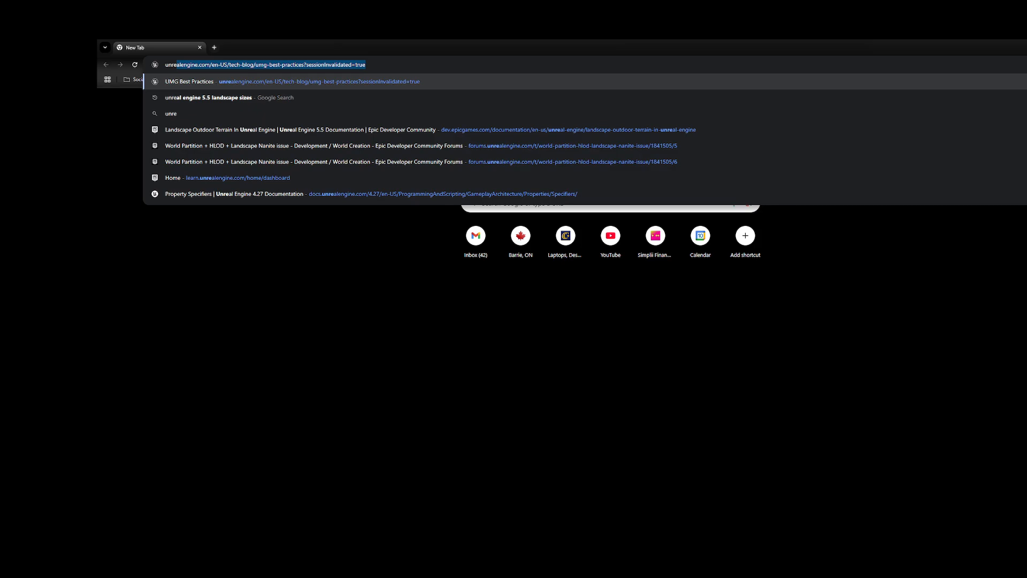
{"action": "key", "text": "BackSpace"}
{"action": "key", "text": "BackSpace"}
{"action": "key", "text": "BackSpace"}
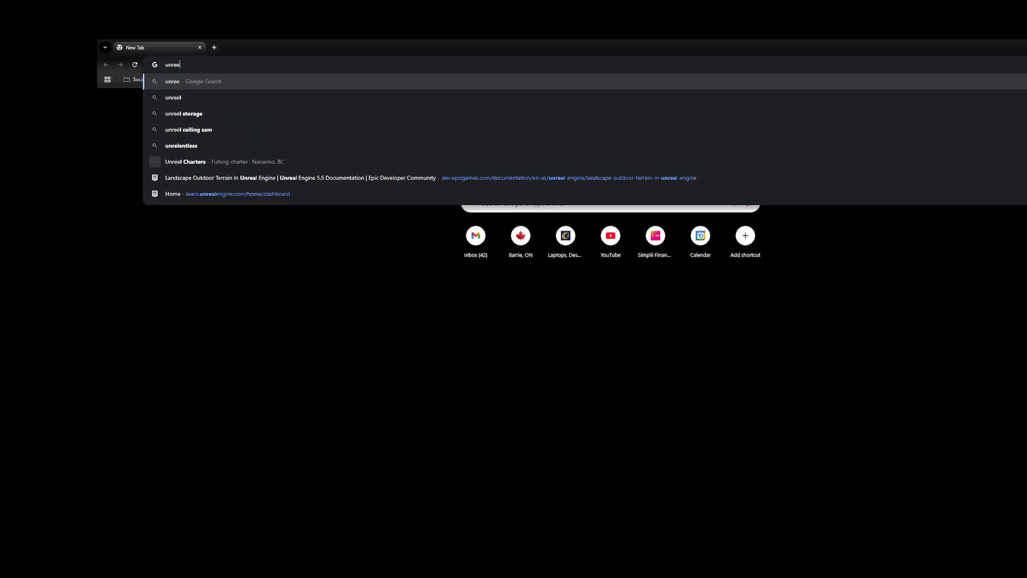
{"action": "key", "text": "BackSpace"}
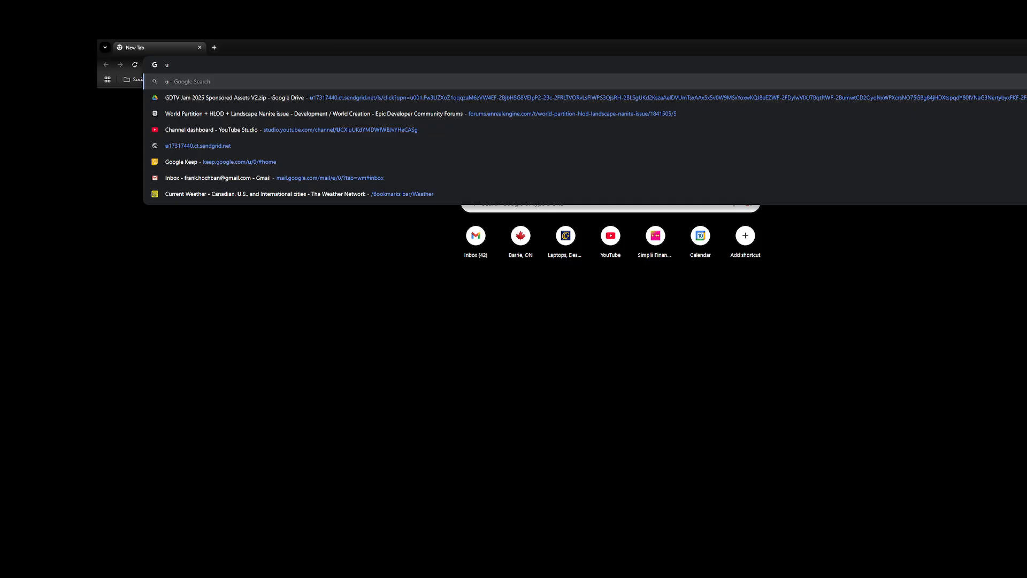
{"action": "type", "text": "e 5.5."}
{"action": "key", "text": "BackSpace"}
{"action": "key", "text": "Down"}
{"action": "key", "text": "Return"}
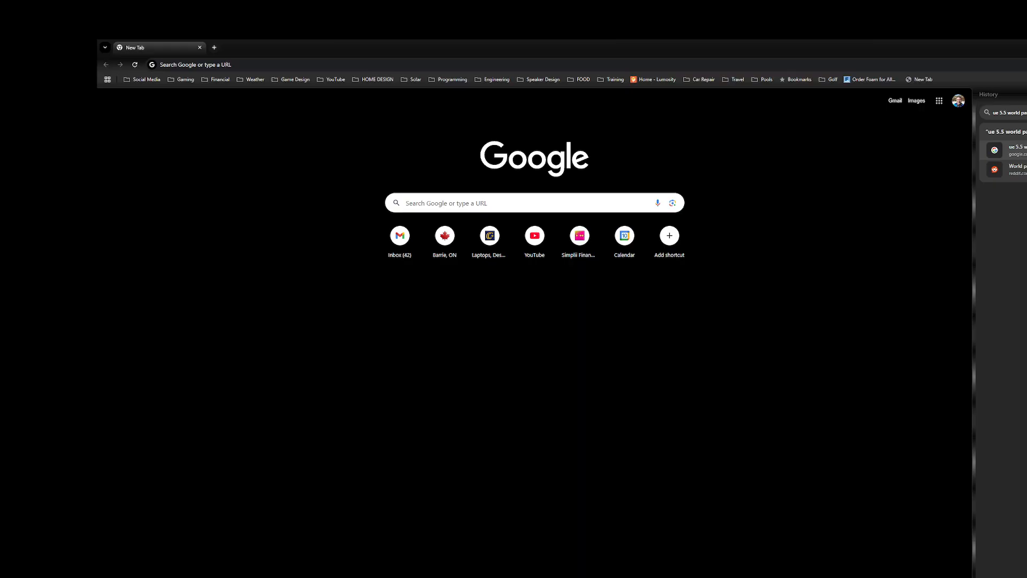
Step: Reopen the "ue 5.5 world partition grid size" search and check Epic's World Partition project settings page among its results
{"action": "left_click", "coordinate": [1006, 150]}
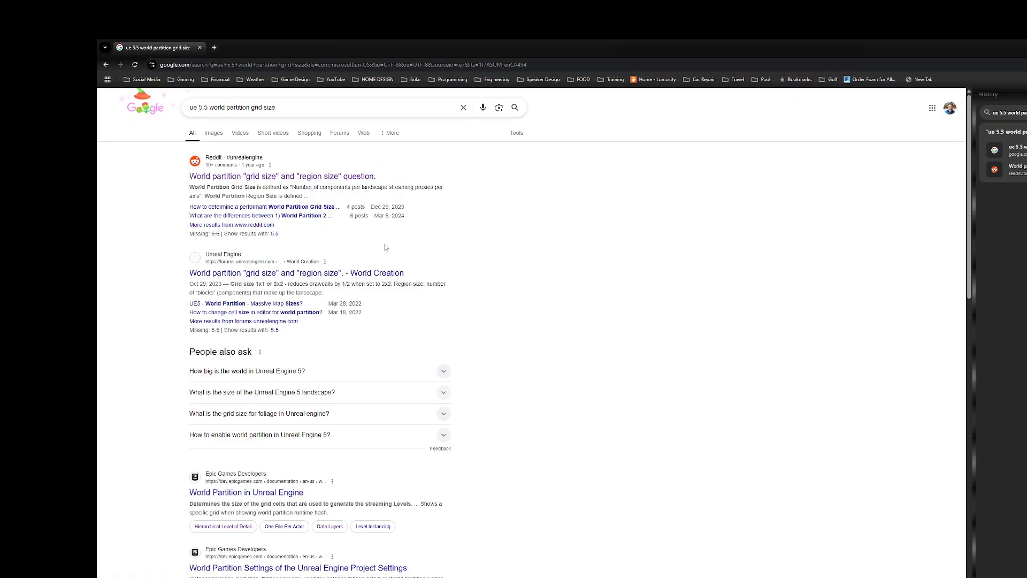
{"action": "scroll", "coordinate": [292, 273], "scroll_direction": "down", "scroll_amount": 2}
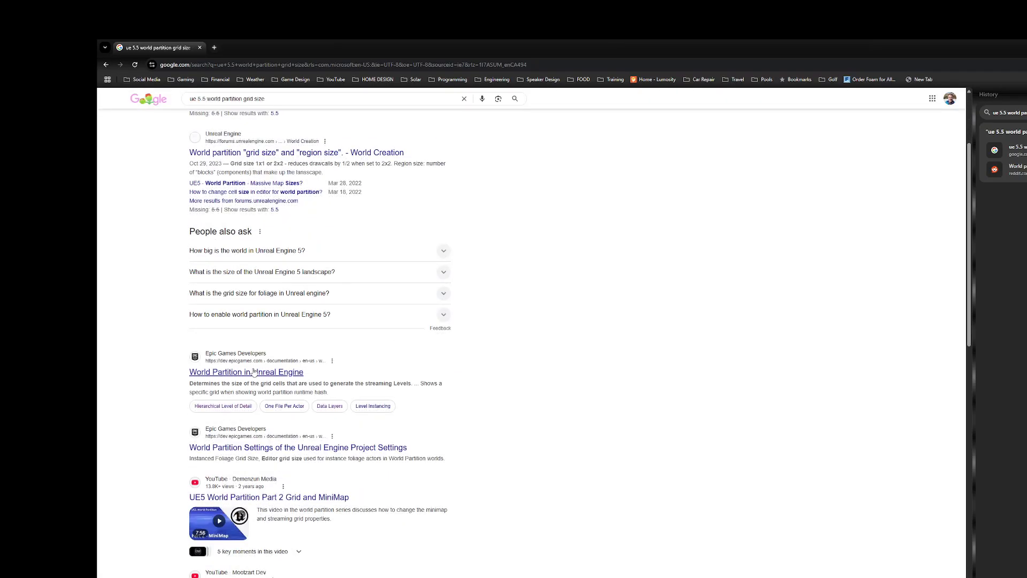
{"action": "left_click", "coordinate": [256, 448]}
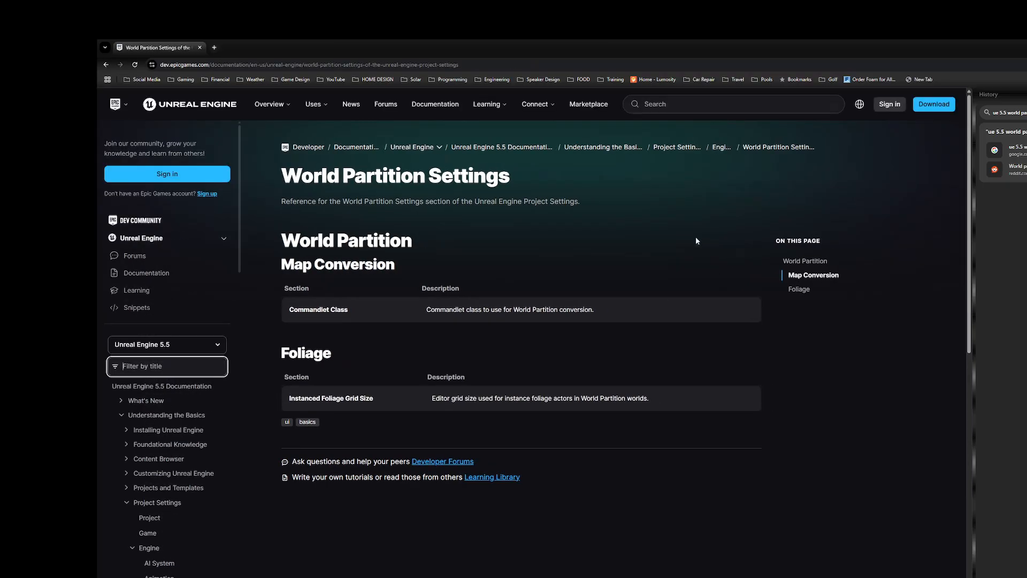
{"action": "left_click", "coordinate": [106, 65]}
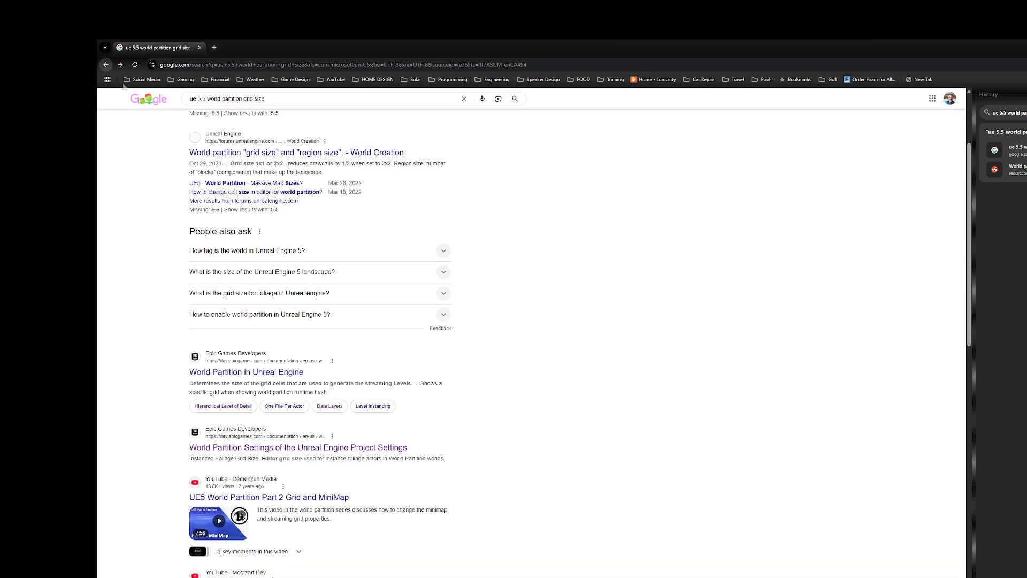
Step: Open Epic's World Partition in Unreal Engine documentation and read through to the Runtime Grid Settings options
{"action": "left_click", "coordinate": [250, 377]}
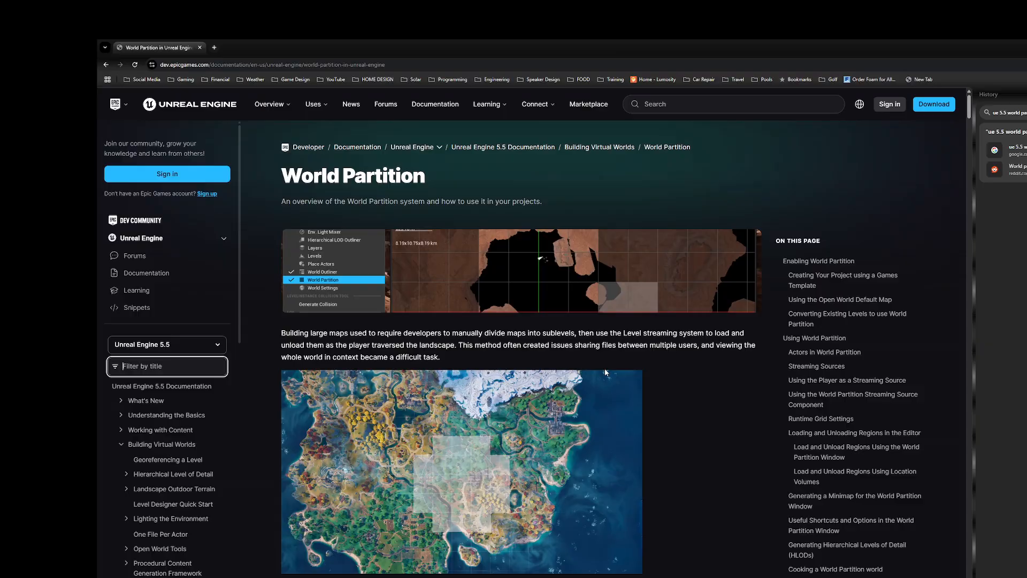
{"action": "scroll", "coordinate": [646, 404], "scroll_direction": "down", "scroll_amount": 3}
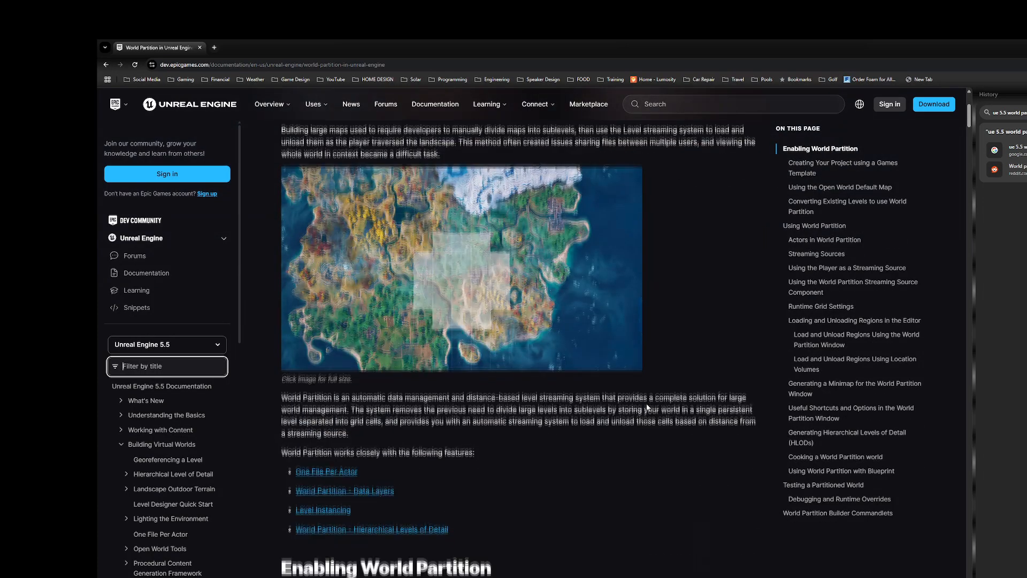
{"action": "scroll", "coordinate": [646, 404], "scroll_direction": "down", "scroll_amount": 3}
{"action": "scroll", "coordinate": [646, 403], "scroll_direction": "down", "scroll_amount": 6}
{"action": "scroll", "coordinate": [657, 404], "scroll_direction": "down", "scroll_amount": 10}
{"action": "scroll", "coordinate": [658, 404], "scroll_direction": "down", "scroll_amount": 12}
{"action": "scroll", "coordinate": [658, 404], "scroll_direction": "down", "scroll_amount": 15}
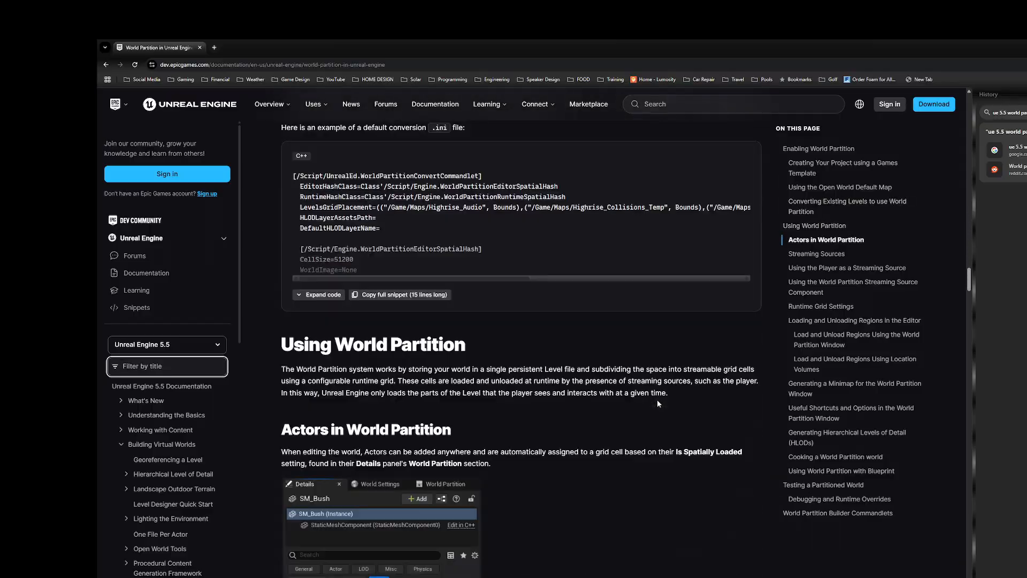
{"action": "scroll", "coordinate": [657, 403], "scroll_direction": "down", "scroll_amount": 12}
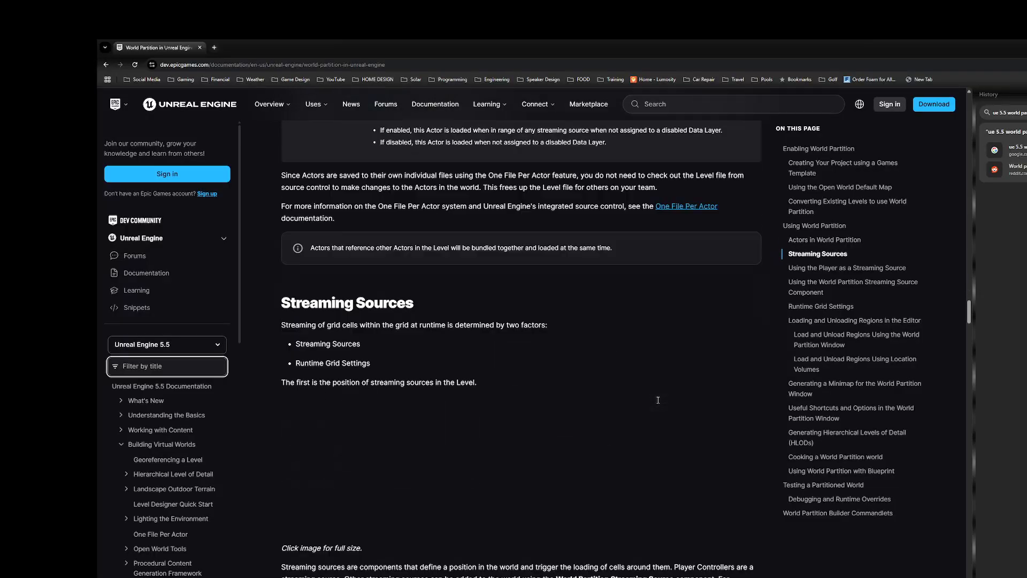
{"action": "scroll", "coordinate": [658, 402], "scroll_direction": "down", "scroll_amount": 8}
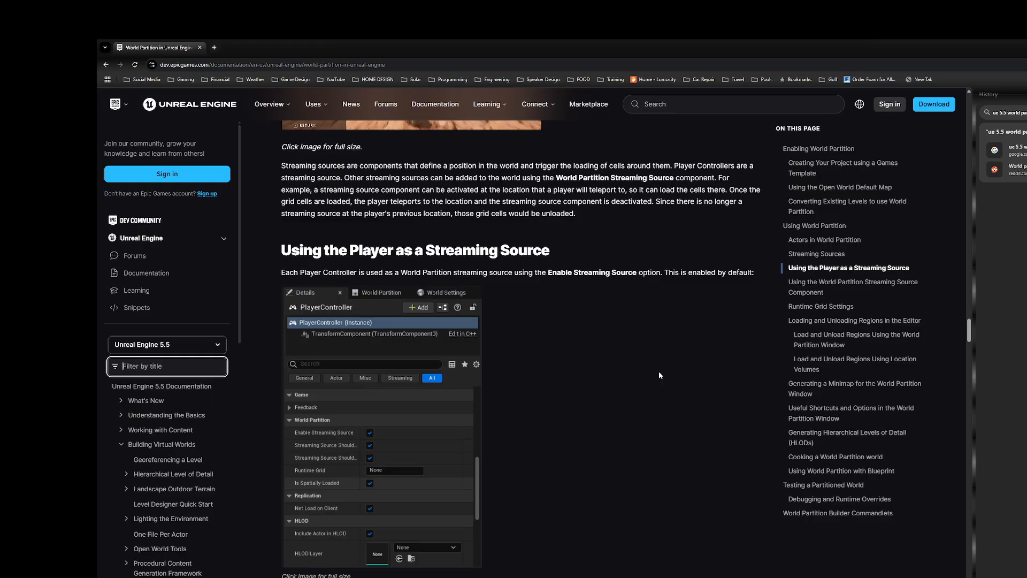
{"action": "scroll", "coordinate": [725, 319], "scroll_direction": "down", "scroll_amount": 1}
{"action": "scroll", "coordinate": [726, 321], "scroll_direction": "down", "scroll_amount": 15}
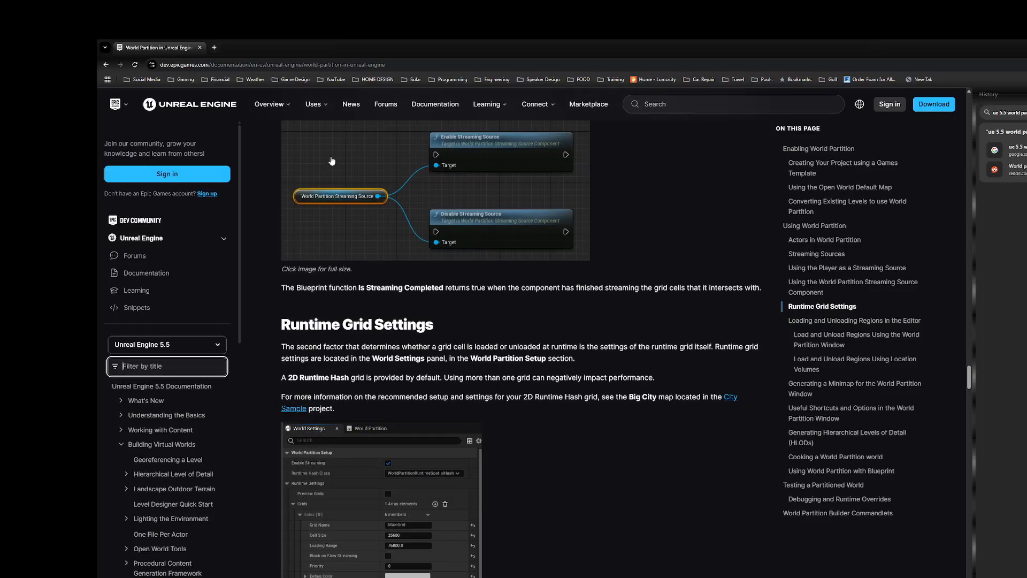
{"action": "scroll", "coordinate": [331, 160], "scroll_direction": "down", "scroll_amount": 5}
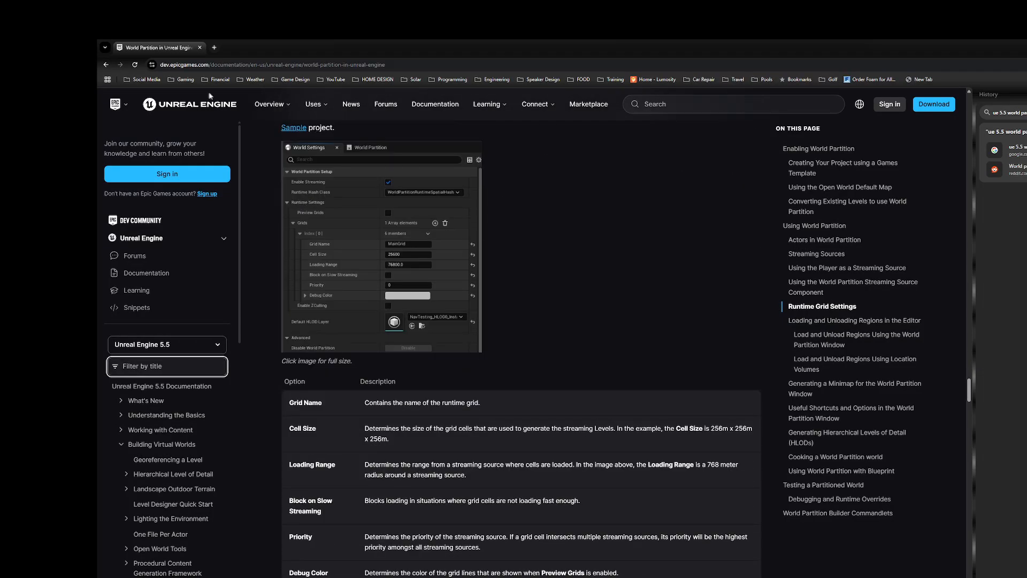
Step: Search the web for "ue 5.5 landscape sizes" and open Epic's Landscape Technical Guide
{"action": "left_click", "coordinate": [179, 65]}
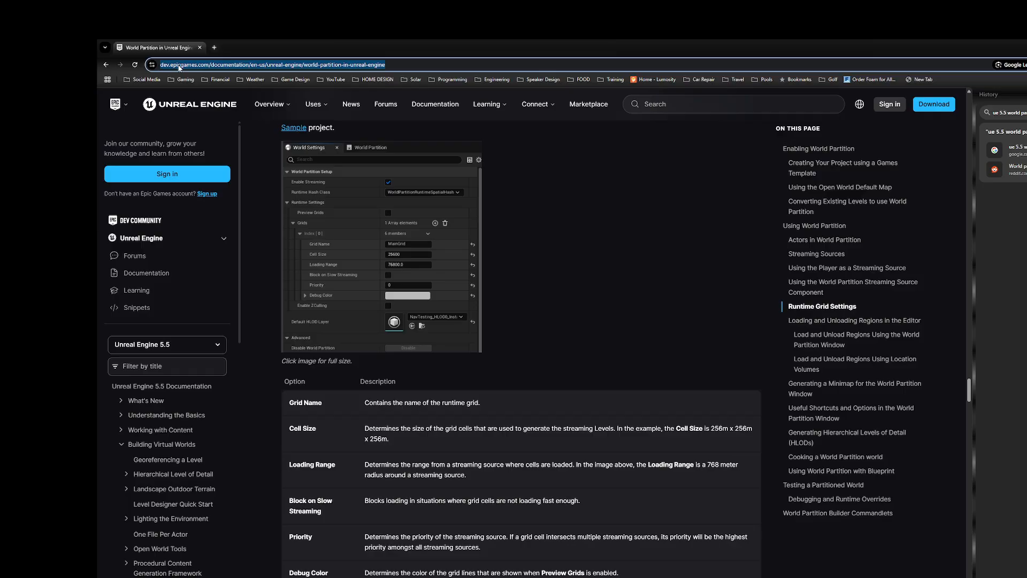
{"action": "type", "text": "ue 5.5"}
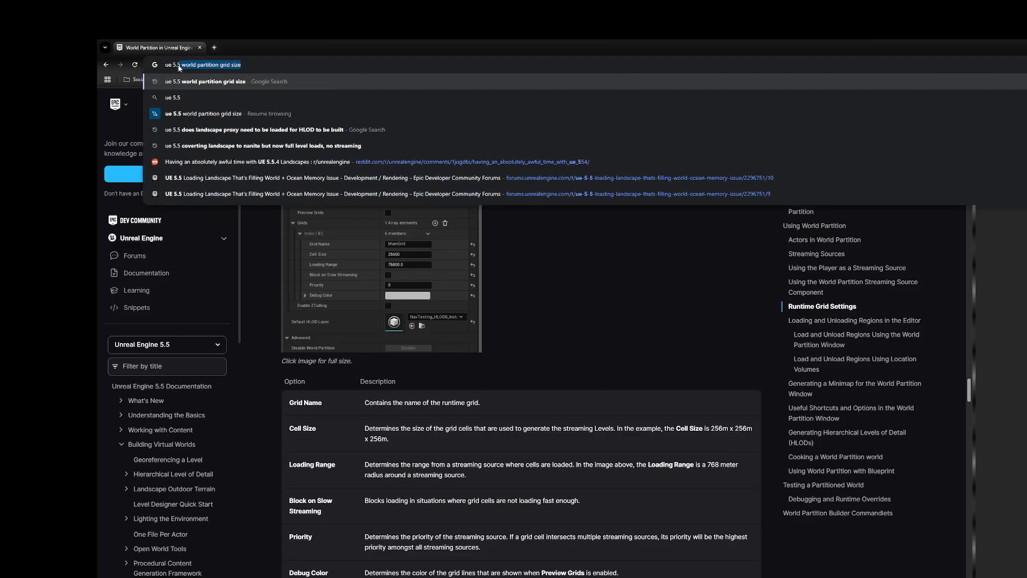
{"action": "type", "text": " landsca"}
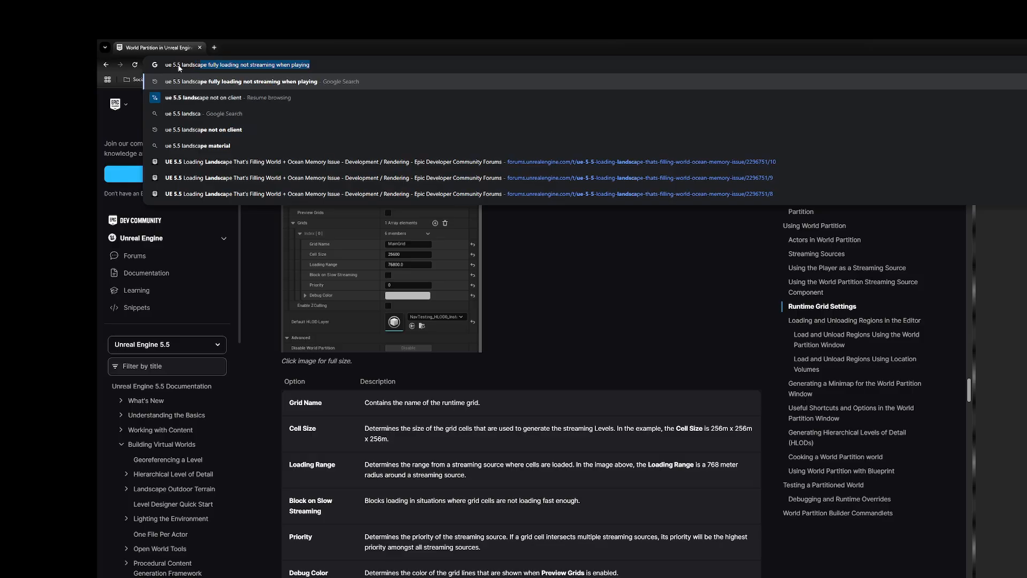
{"action": "type", "text": "pe sizes"}
{"action": "key", "text": "Return"}
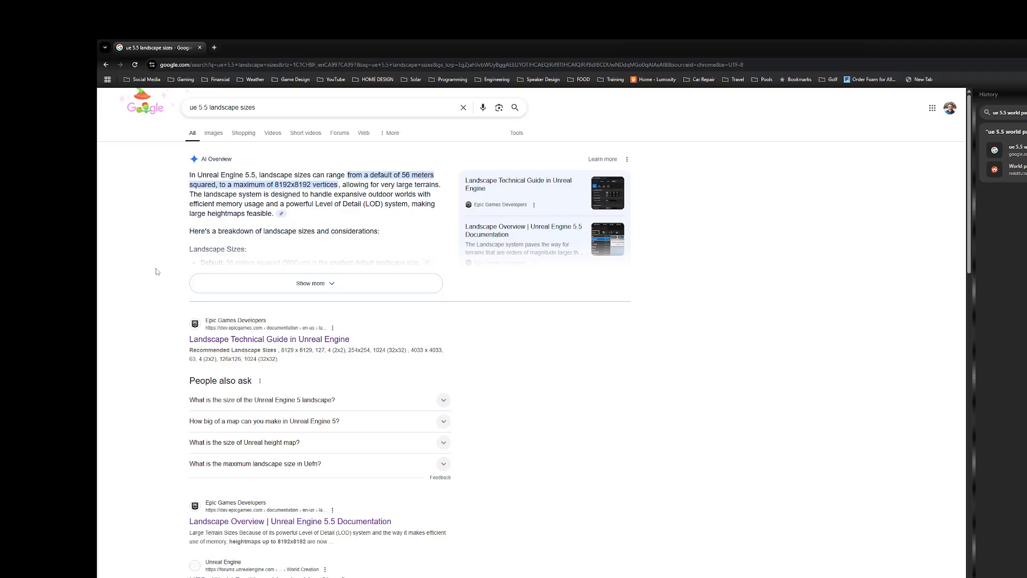
{"action": "left_click", "coordinate": [242, 339]}
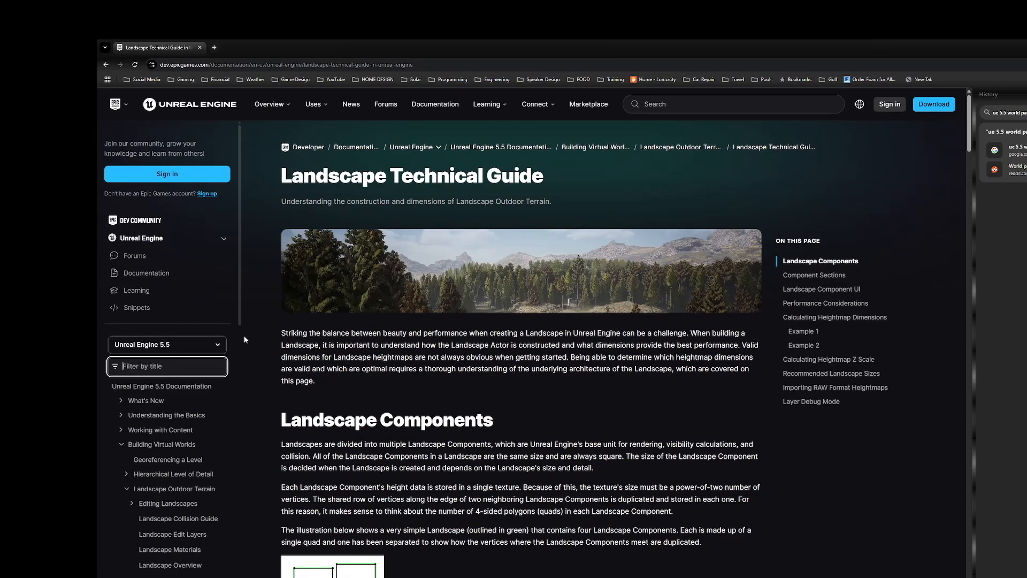
Step: Find the Recommended Landscape Sizes table in the guide and highlight the 4033 × 4033 row
{"action": "scroll", "coordinate": [612, 401], "scroll_direction": "down", "scroll_amount": 15}
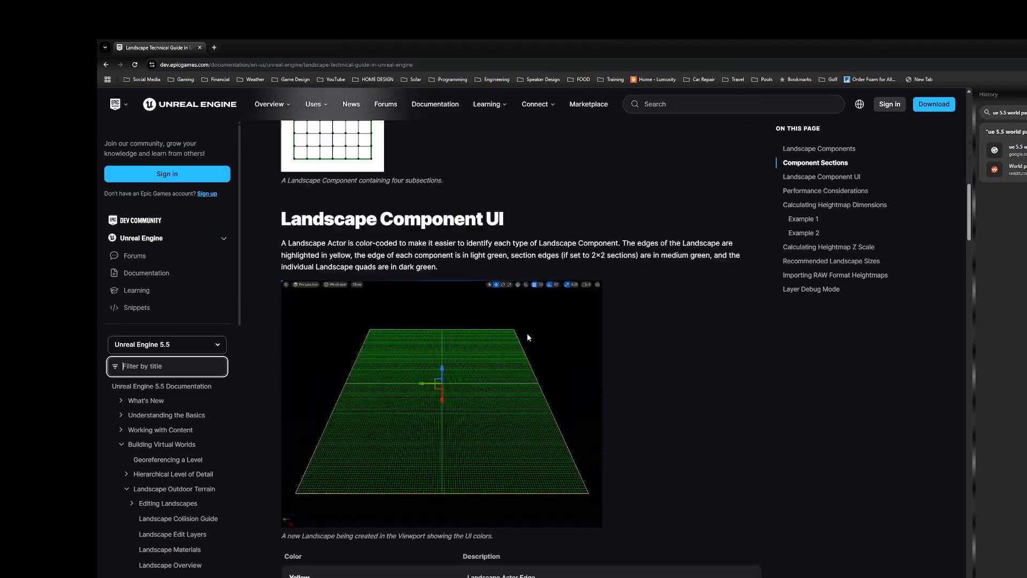
{"action": "scroll", "coordinate": [533, 290], "scroll_direction": "down", "scroll_amount": 10}
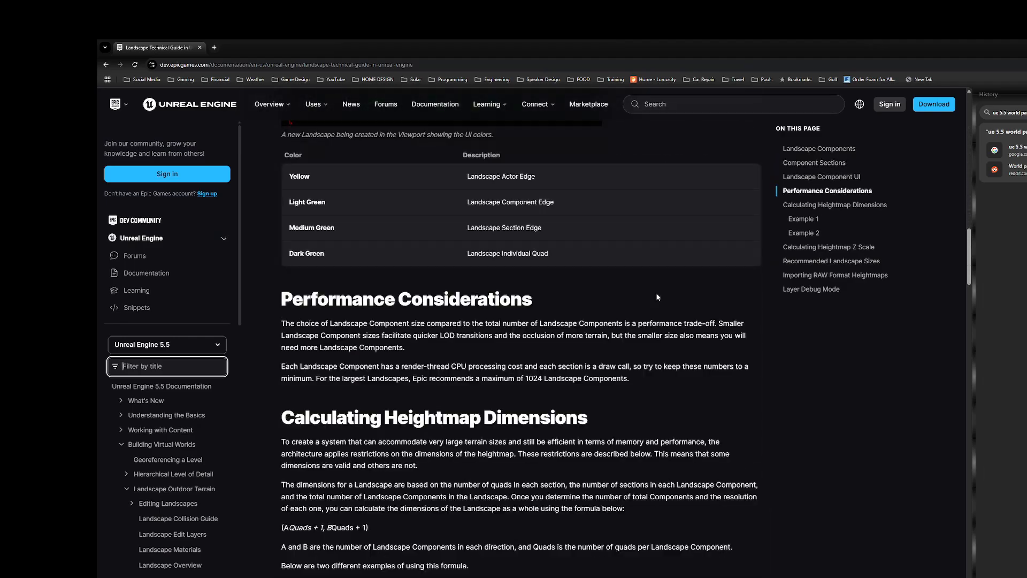
{"action": "scroll", "coordinate": [656, 317], "scroll_direction": "down", "scroll_amount": 15}
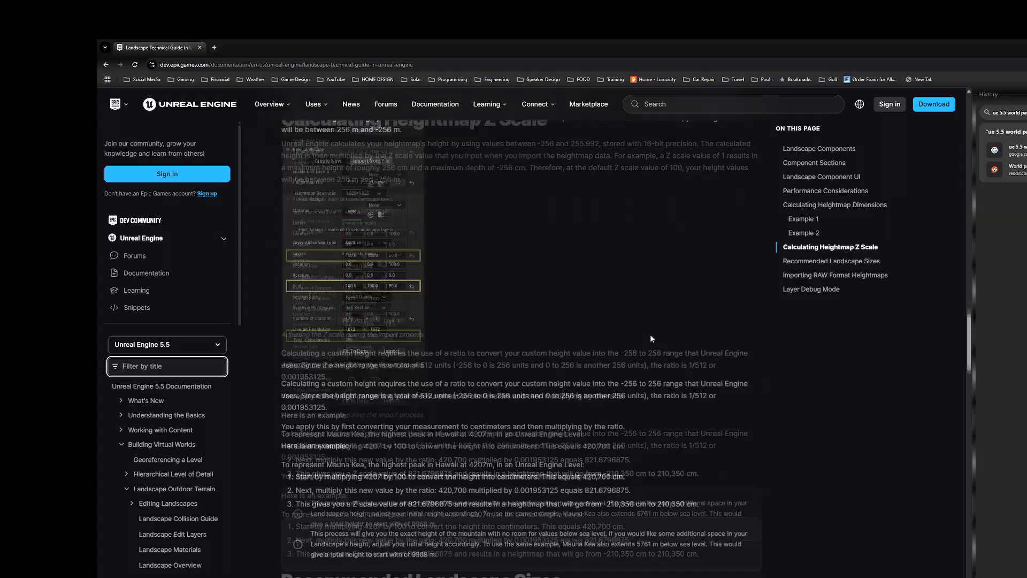
{"action": "scroll", "coordinate": [644, 332], "scroll_direction": "up", "scroll_amount": 2}
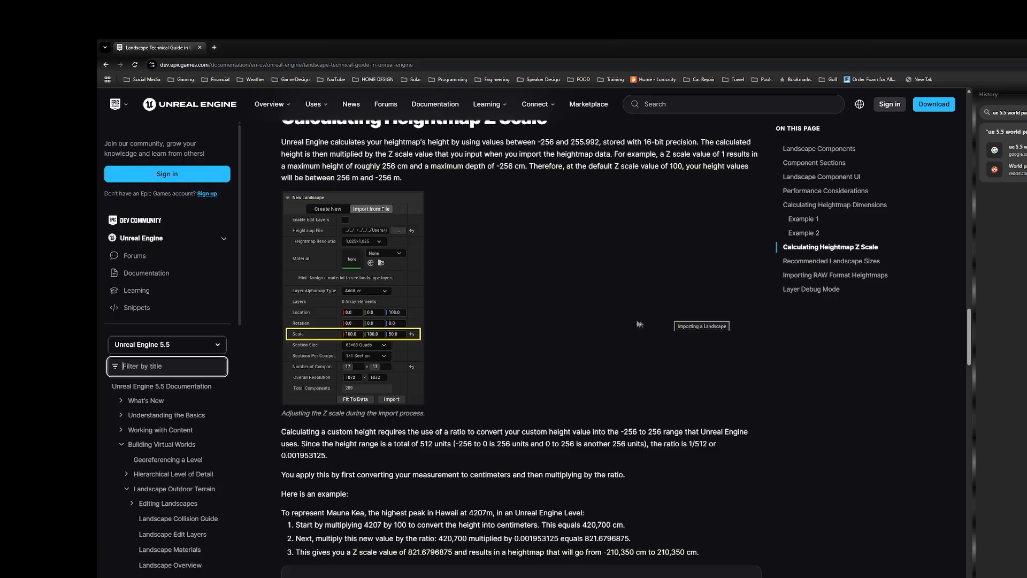
{"action": "scroll", "coordinate": [636, 319], "scroll_direction": "down", "scroll_amount": 8}
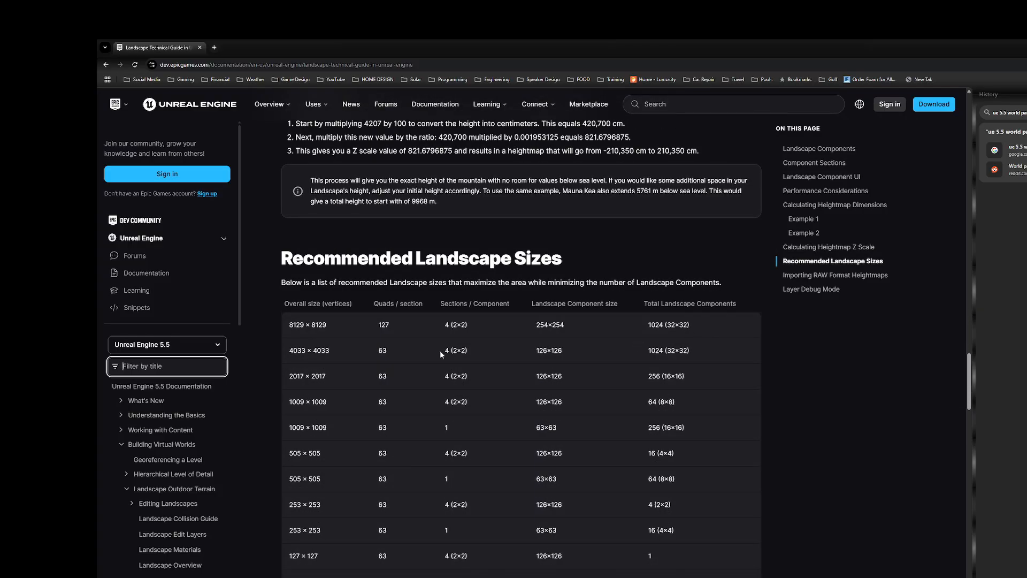
{"action": "left_click_drag", "start_coordinate": [287, 351], "coordinate": [708, 351]}
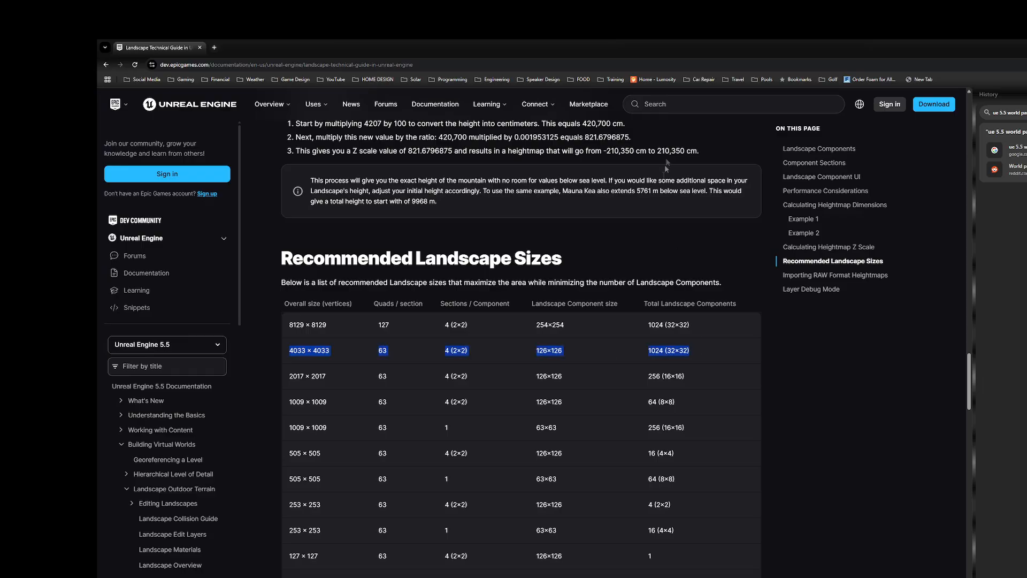
Step: Back in Unreal, set the new landscape's sections per component to 2×2 and the number of components to 32 × 32
{"action": "left_click_drag", "start_coordinate": [677, 47], "coordinate": [1026, 66]}
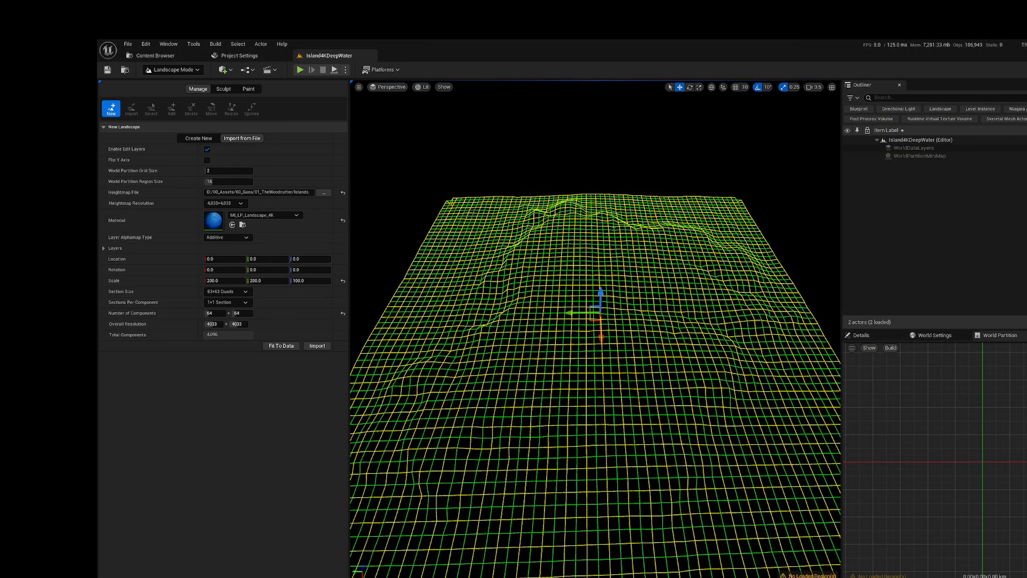
{"action": "left_click", "coordinate": [241, 303]}
{"action": "left_click", "coordinate": [233, 325]}
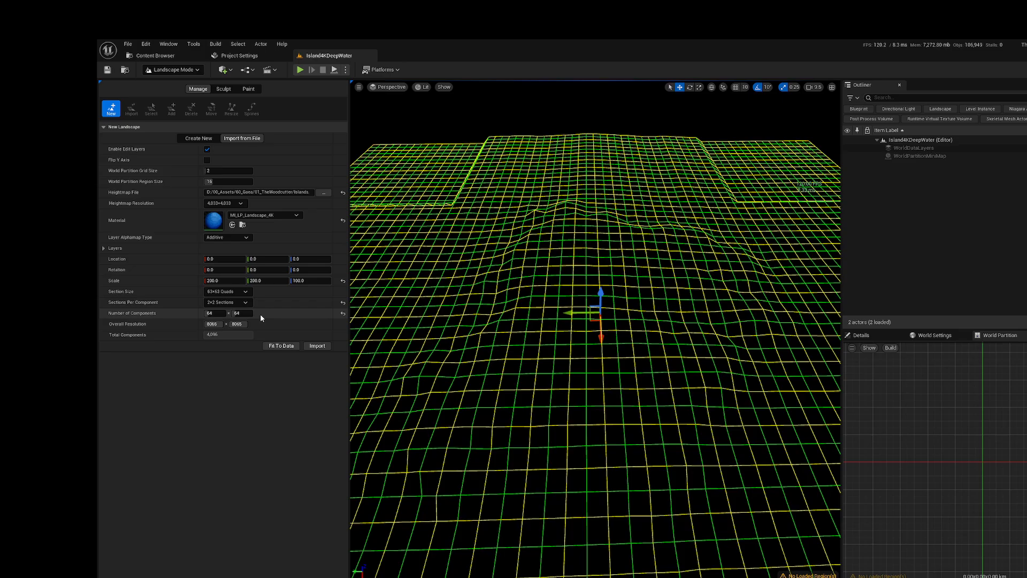
{"action": "left_click", "coordinate": [215, 313]}
{"action": "type", "text": "32"}
{"action": "left_click", "coordinate": [237, 313]}
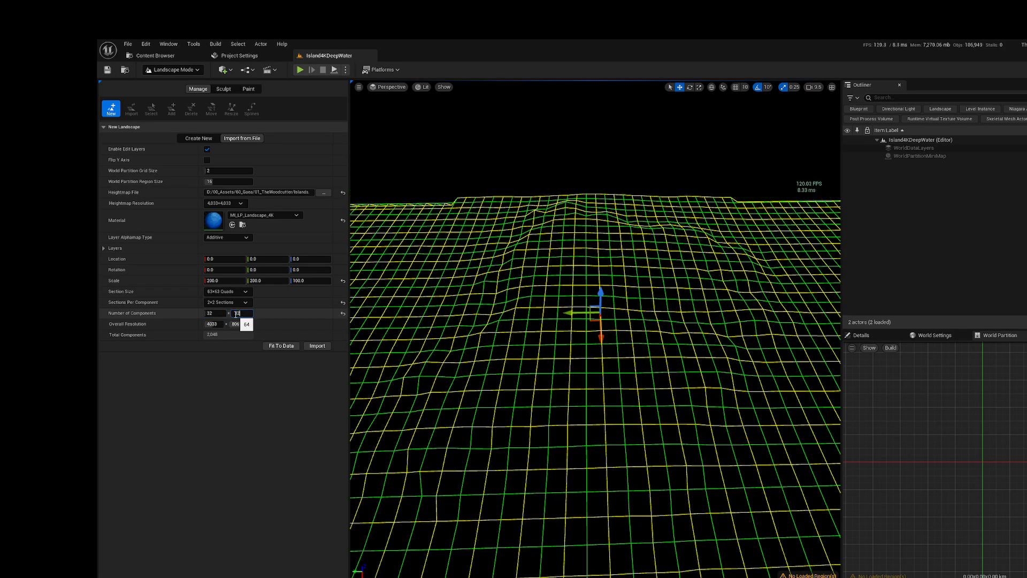
{"action": "left_click", "coordinate": [218, 314]}
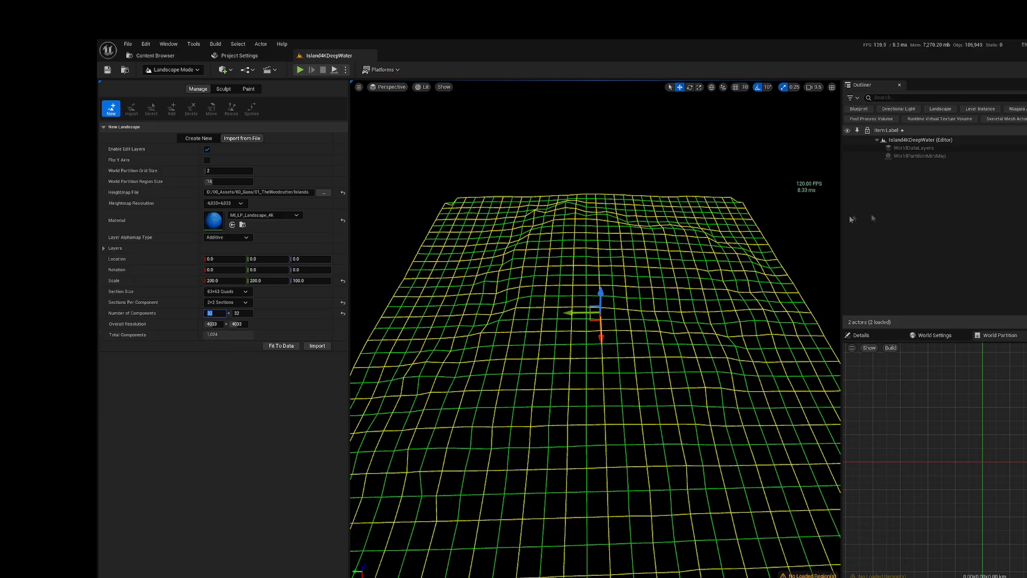
Step: Bring the browser back to recheck the recommended landscape sizes table, and close the browser
{"action": "left_click_drag", "start_coordinate": [1026, 54], "coordinate": [529, 106]}
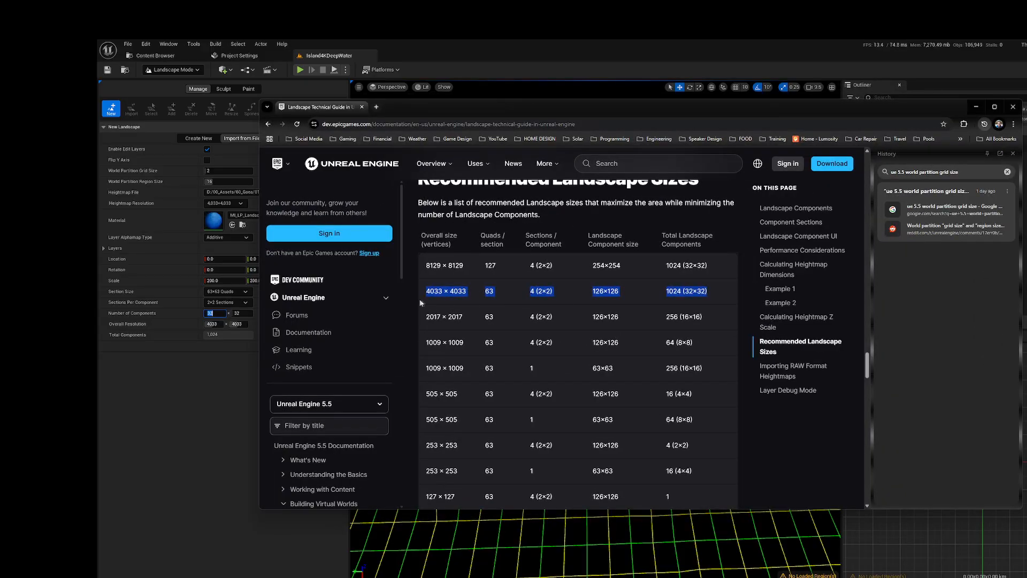
{"action": "scroll", "coordinate": [682, 314], "scroll_direction": "down", "scroll_amount": 2}
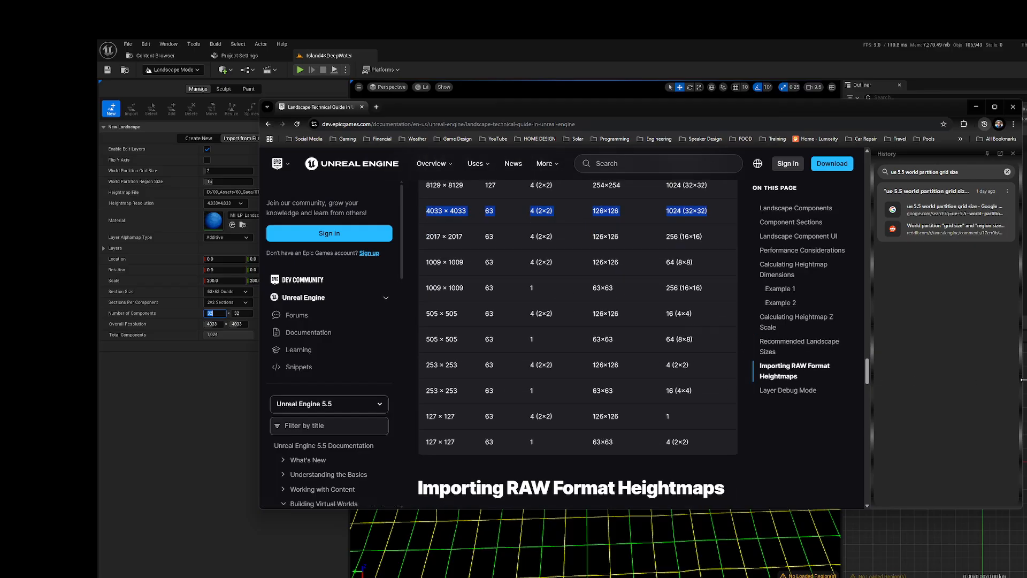
{"action": "scroll", "coordinate": [677, 332], "scroll_direction": "up", "scroll_amount": 2}
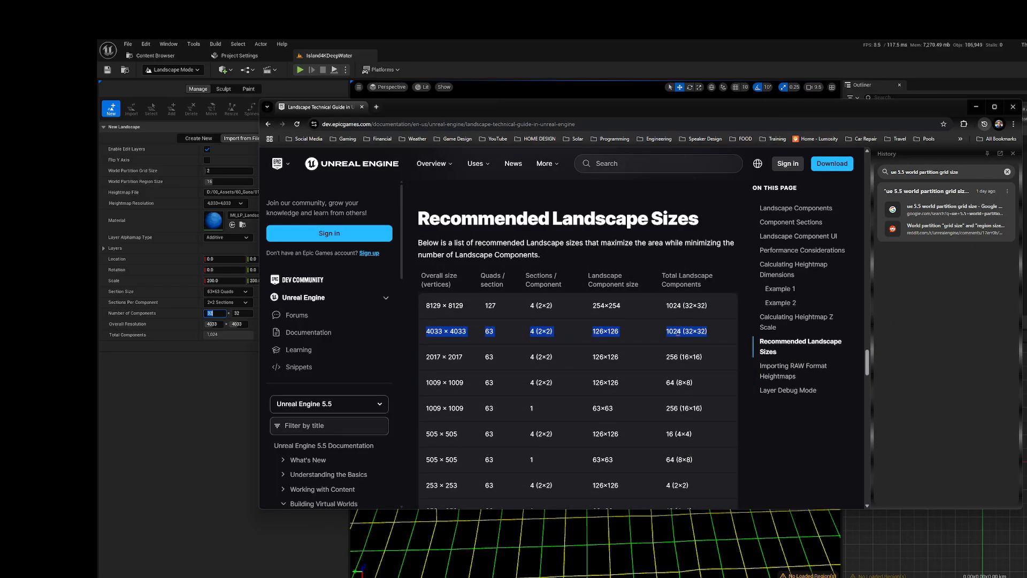
{"action": "left_click", "coordinate": [1014, 109]}
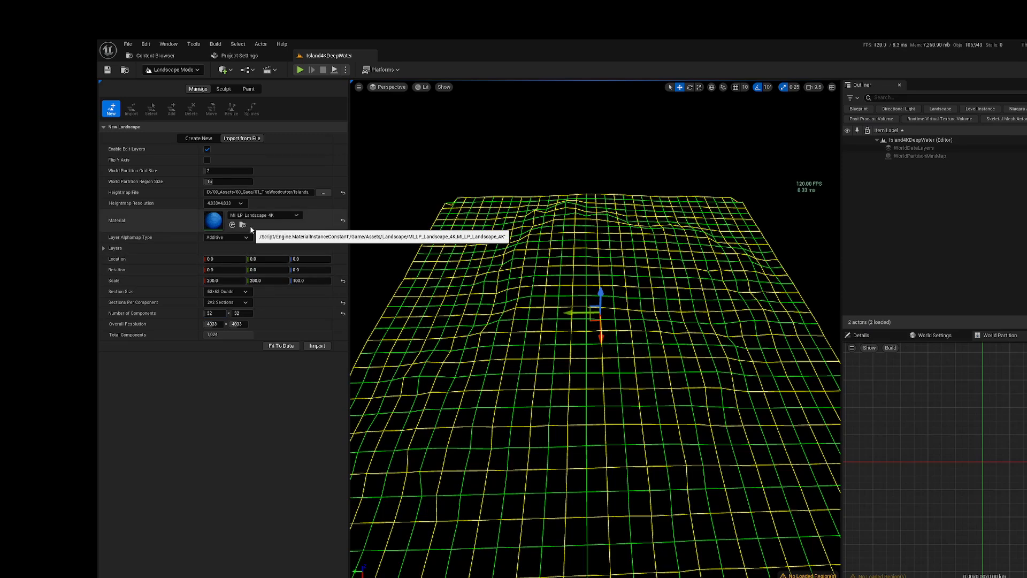
Step: Create a weight-blended layer info for MaskedLayers, saved as MaskedLayers_LayerInfo in Island4KDeepWater_sharedassets, and return to the Island4KDeepWater level
{"action": "left_click", "coordinate": [104, 248]}
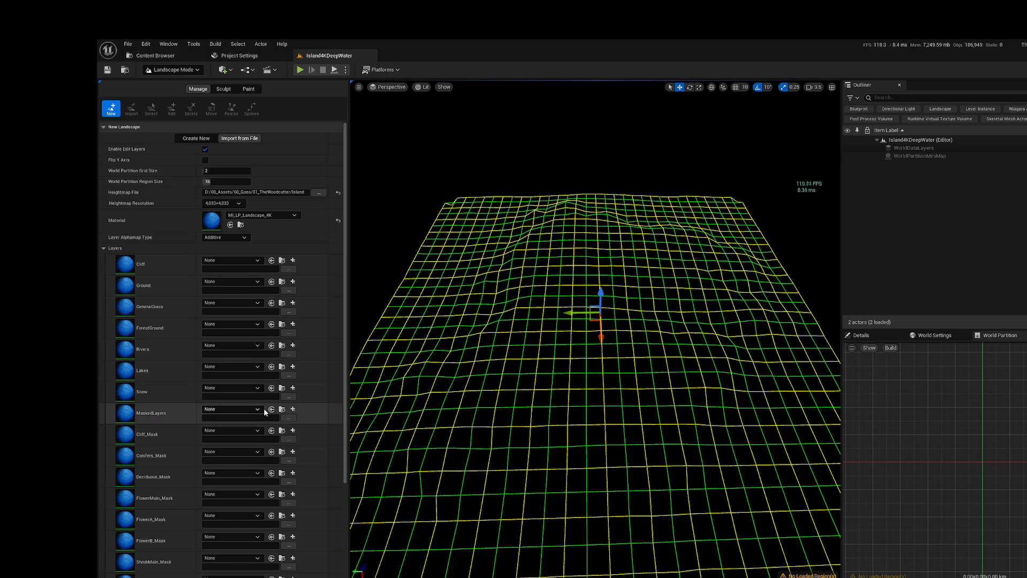
{"action": "left_click", "coordinate": [292, 409]}
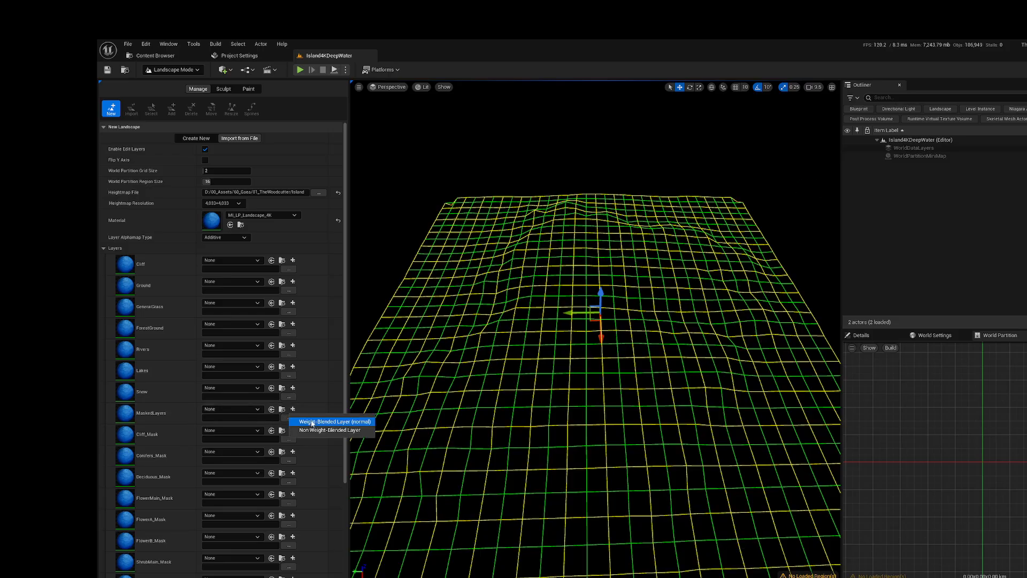
{"action": "left_click", "coordinate": [312, 421]}
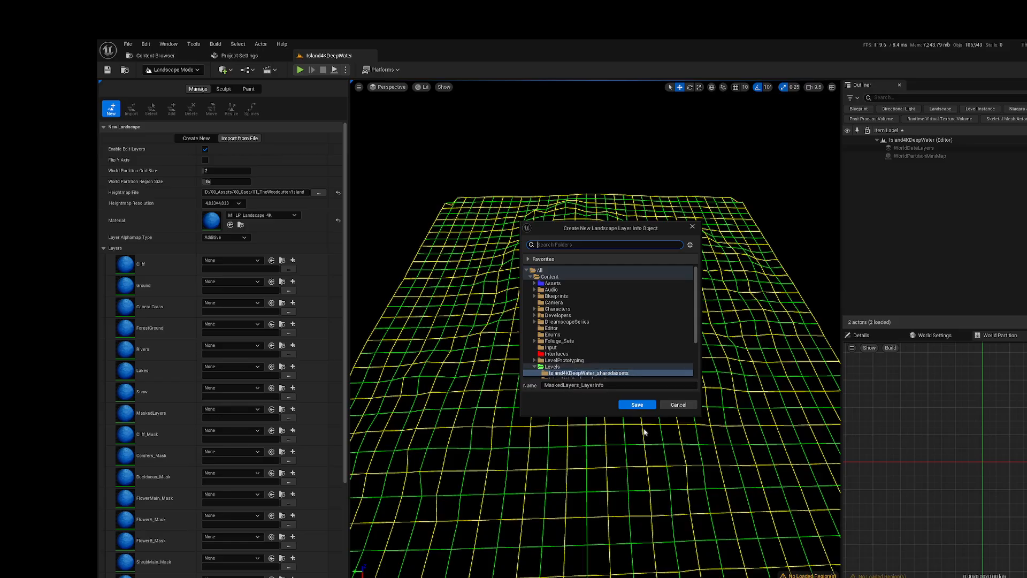
{"action": "left_click", "coordinate": [631, 404]}
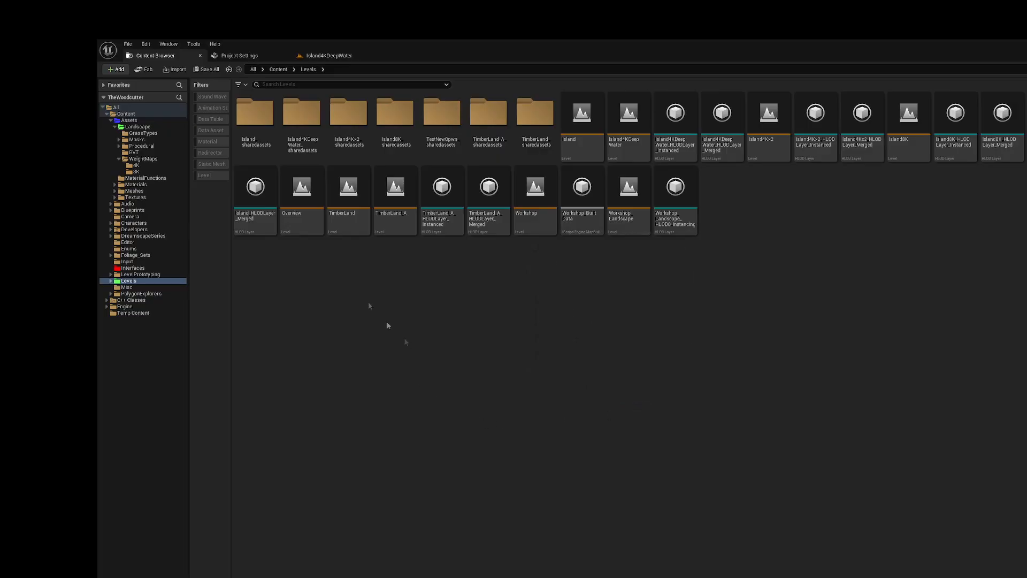
{"action": "left_click", "coordinate": [344, 60]}
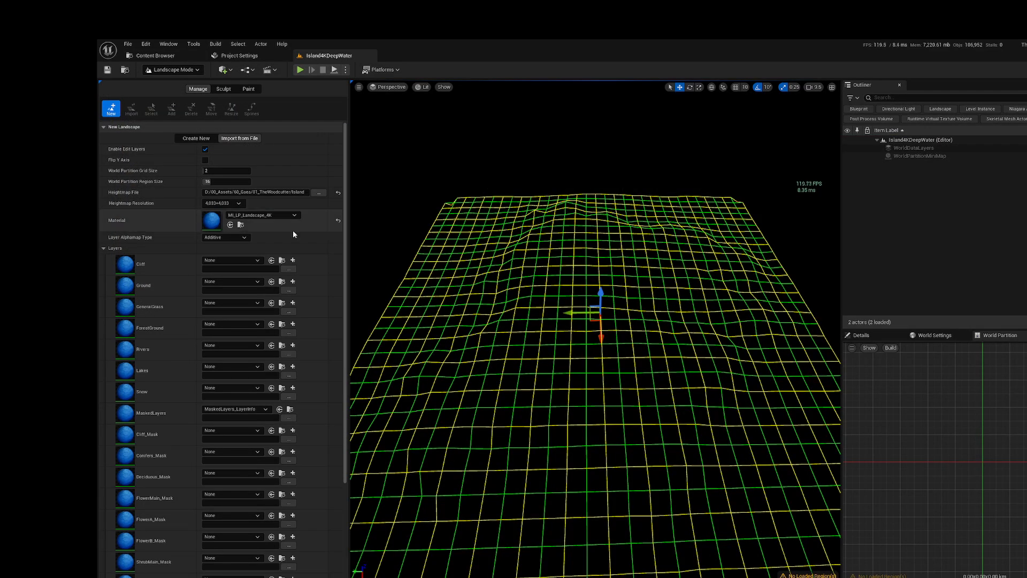
Step: Import the heightmap with the configured settings to create the landscape in Island4KDeepWater
{"action": "left_click", "coordinate": [105, 250]}
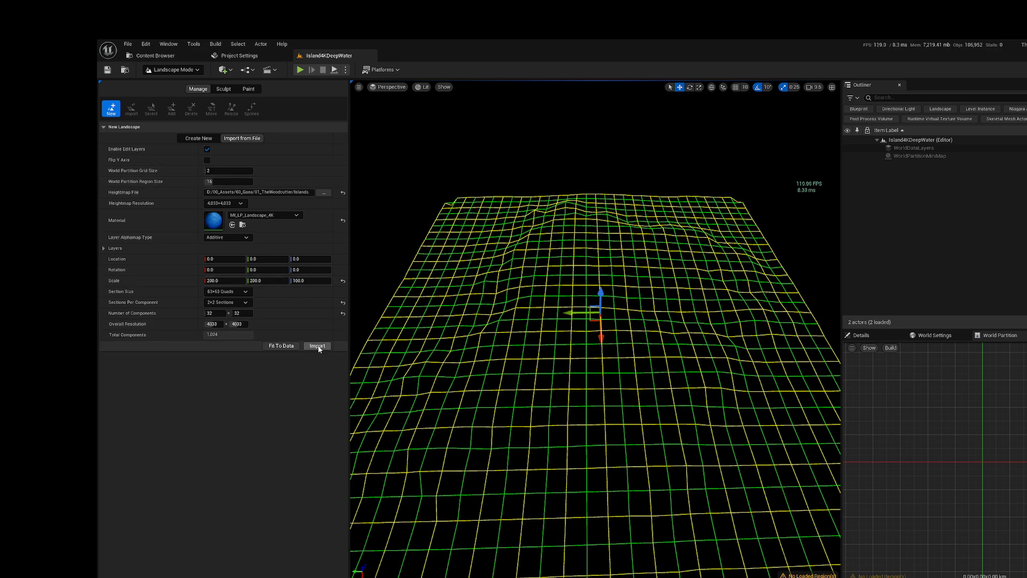
{"action": "left_click", "coordinate": [316, 346]}
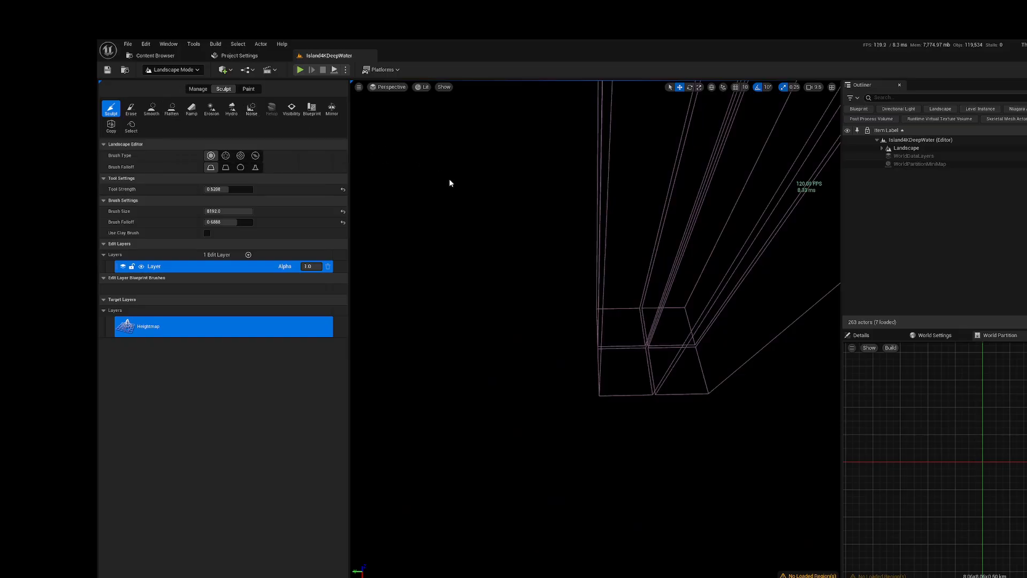
{"action": "right_click_drag", "start_coordinate": [458, 210], "coordinate": [459, 211]}
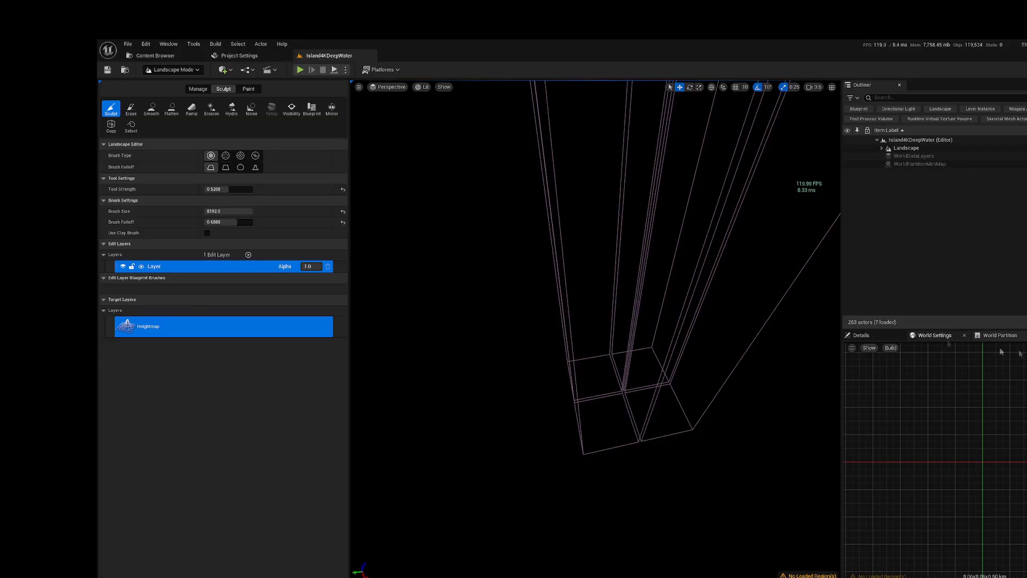
Step: Build the World Partition editor minimap, saving the unsaved MaskedLayers_LayerInfo asset
{"action": "left_click", "coordinate": [894, 348]}
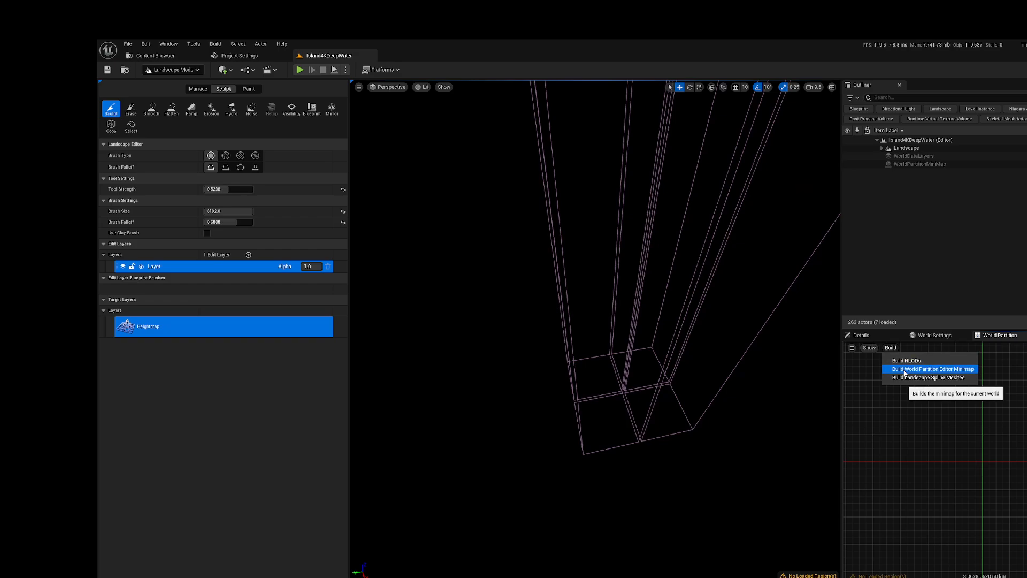
{"action": "left_click", "coordinate": [904, 369]}
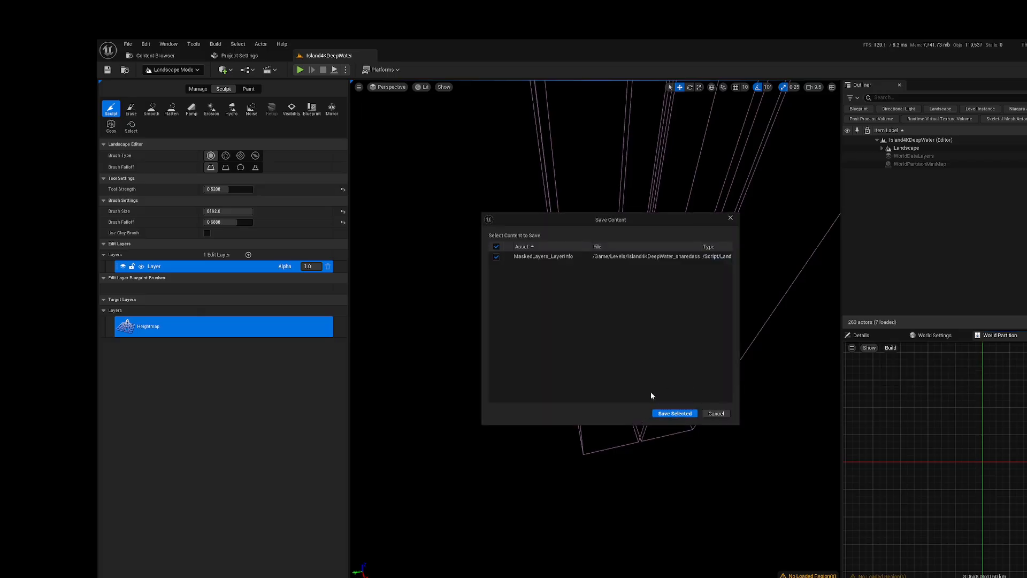
{"action": "left_click", "coordinate": [674, 414]}
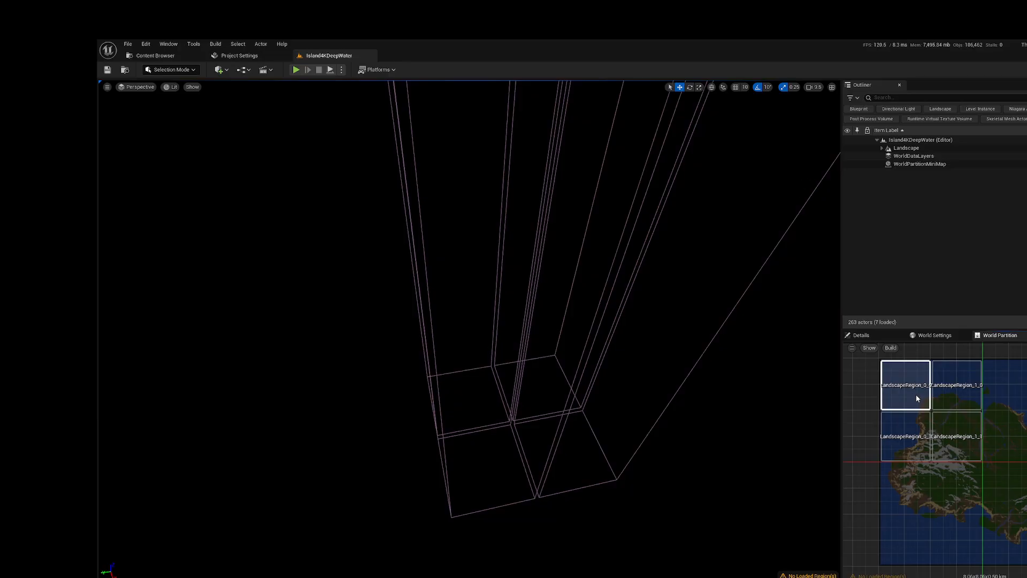
Step: Select the whole island area on the World Partition minimap and load it as a region
{"action": "left_click", "coordinate": [913, 441]}
{"action": "left_click", "coordinate": [956, 438]}
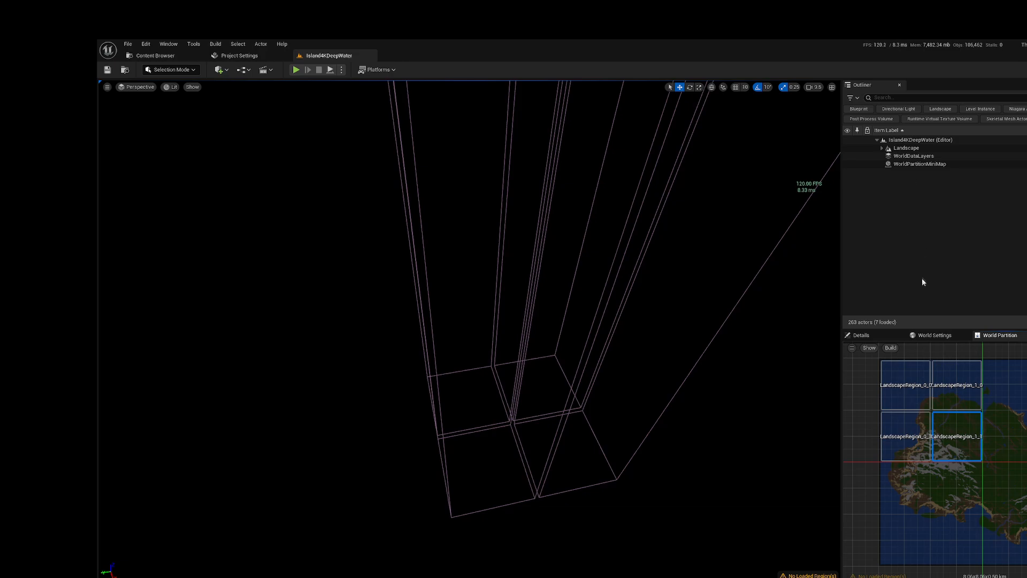
{"action": "left_click_drag", "start_coordinate": [875, 354], "coordinate": [1025, 568]}
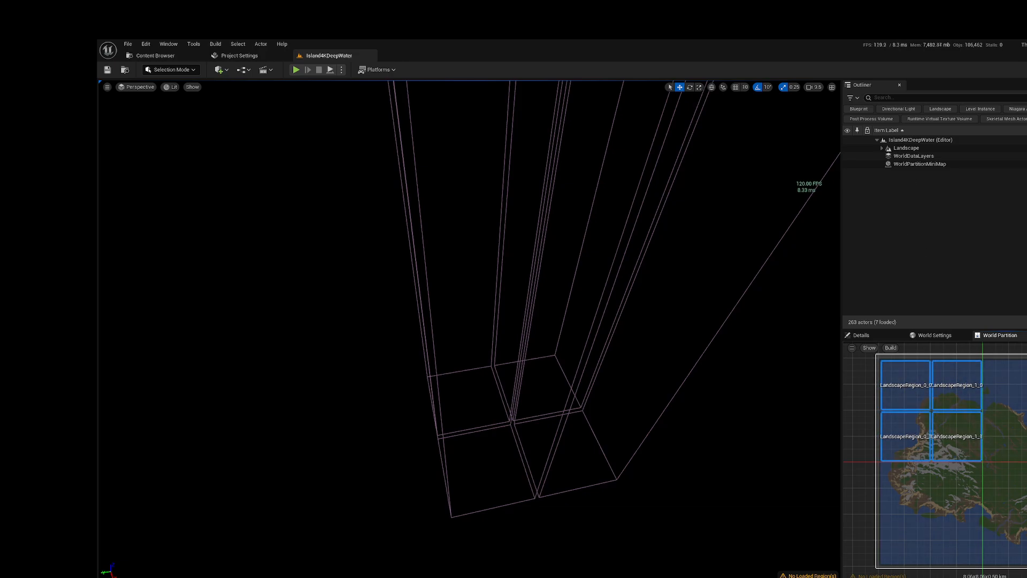
{"action": "right_click", "coordinate": [1015, 493]}
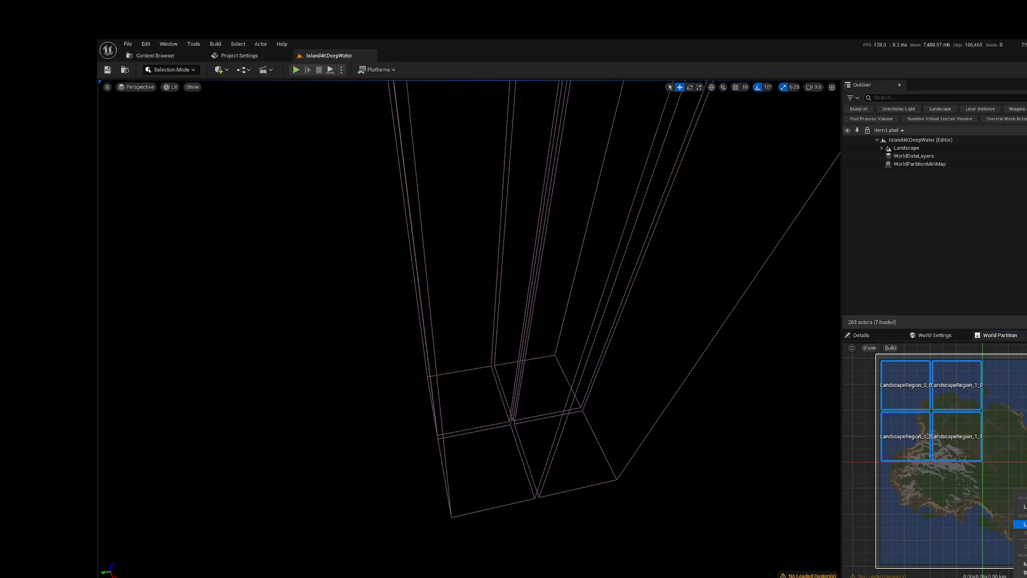
{"action": "left_click", "coordinate": [1024, 506]}
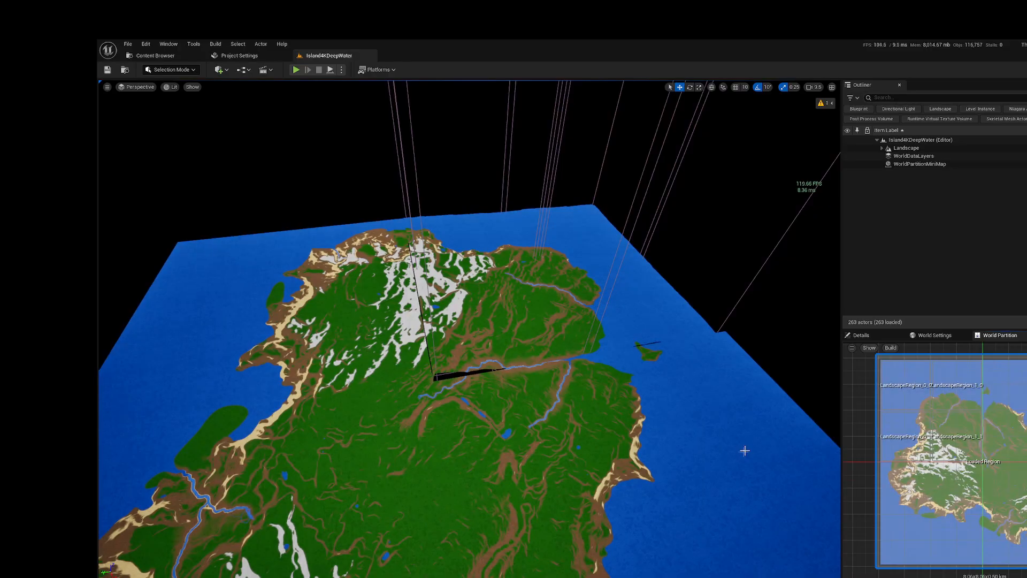
Step: Examine the loaded island terrain up close and from a distance
{"action": "mouse_move", "coordinate": [635, 381]}
{"action": "right_mouse_down"}
{"action": "mouse_move", "coordinate": [580, 382]}
{"action": "mouse_move", "coordinate": [646, 381]}
{"action": "right_mouse_up"}
{"action": "right_click_drag", "start_coordinate": [535, 342], "coordinate": [415, 368]}
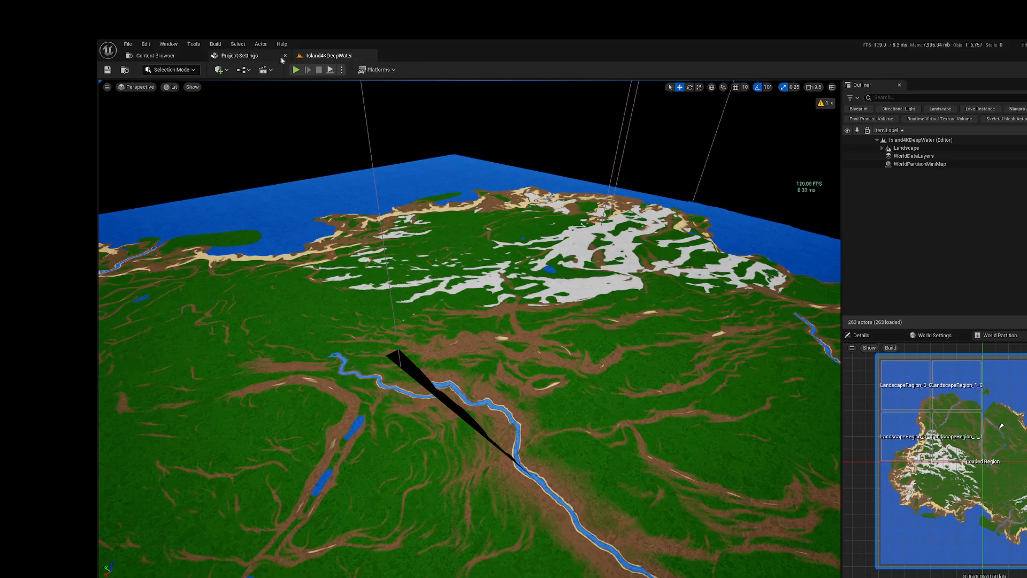
{"action": "right_click_drag", "start_coordinate": [518, 232], "coordinate": [429, 263]}
{"action": "key", "text": "s"}
{"action": "key", "text": "s"}
{"action": "key", "text": "w"}
{"action": "key", "text": "d"}
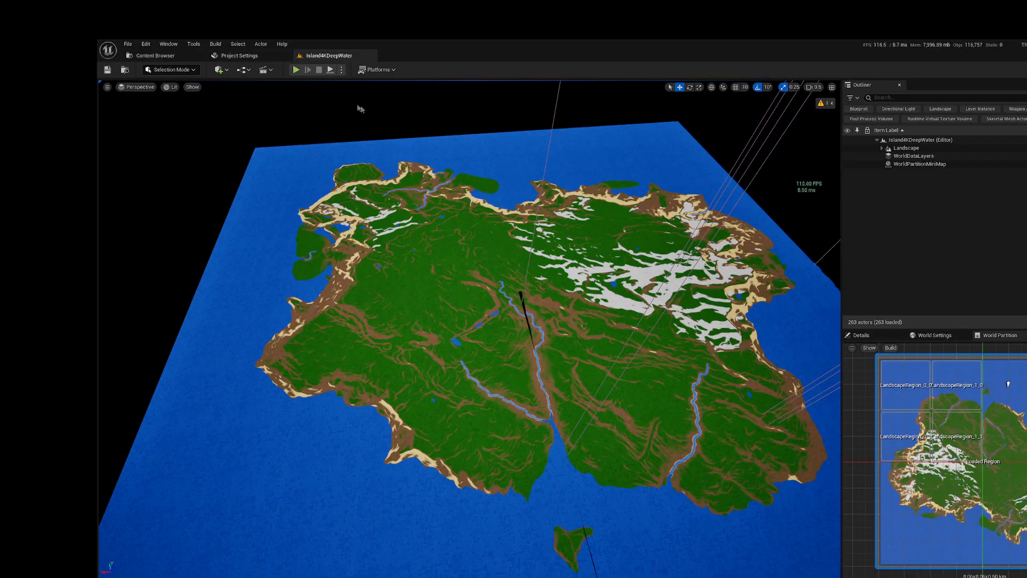
Step: In Landscape mode, reimport the heightmap file onto the Landscape with Import Type set to Resample
{"action": "left_click", "coordinate": [908, 148]}
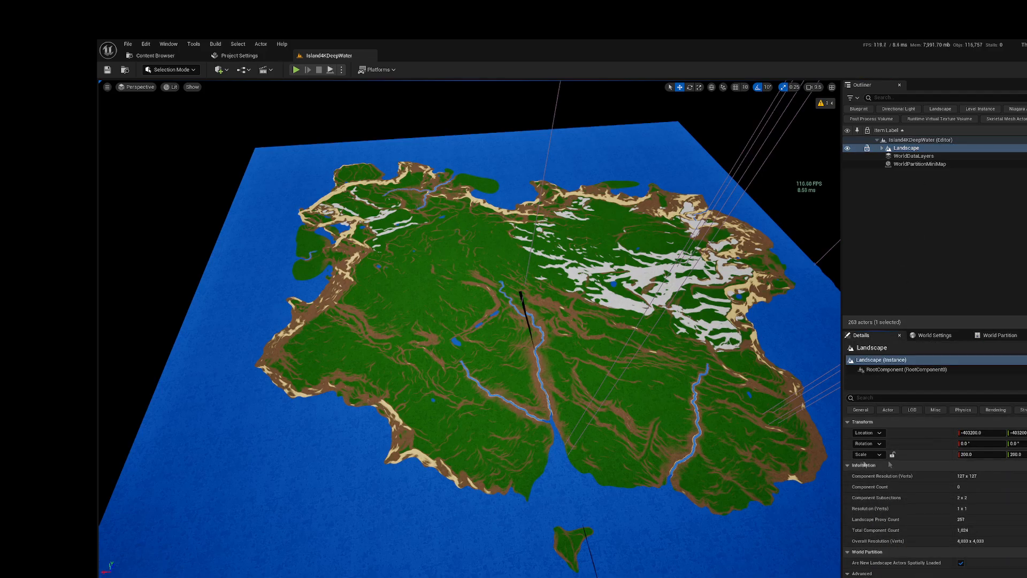
{"action": "left_click", "coordinate": [171, 70]}
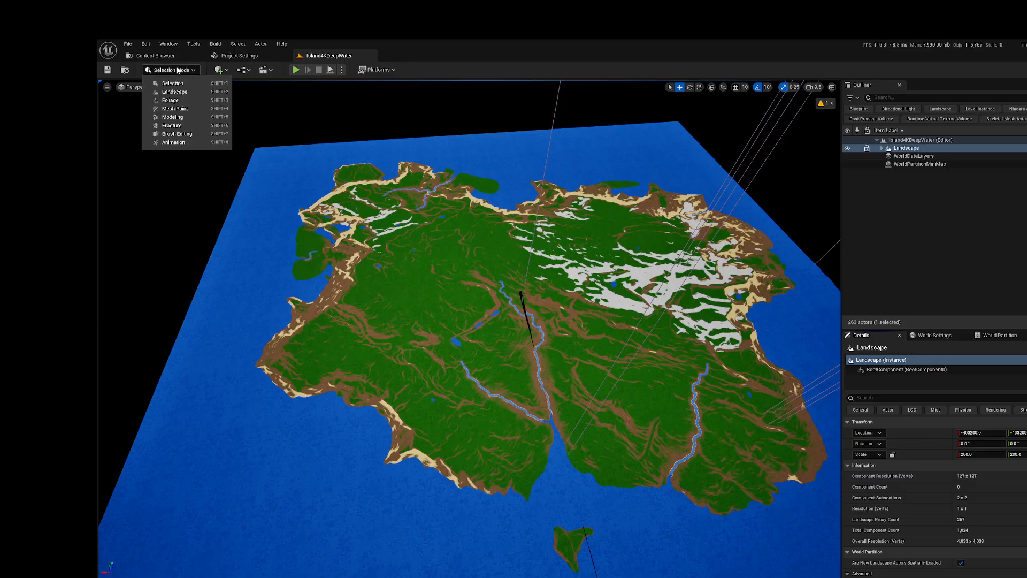
{"action": "left_click", "coordinate": [175, 92]}
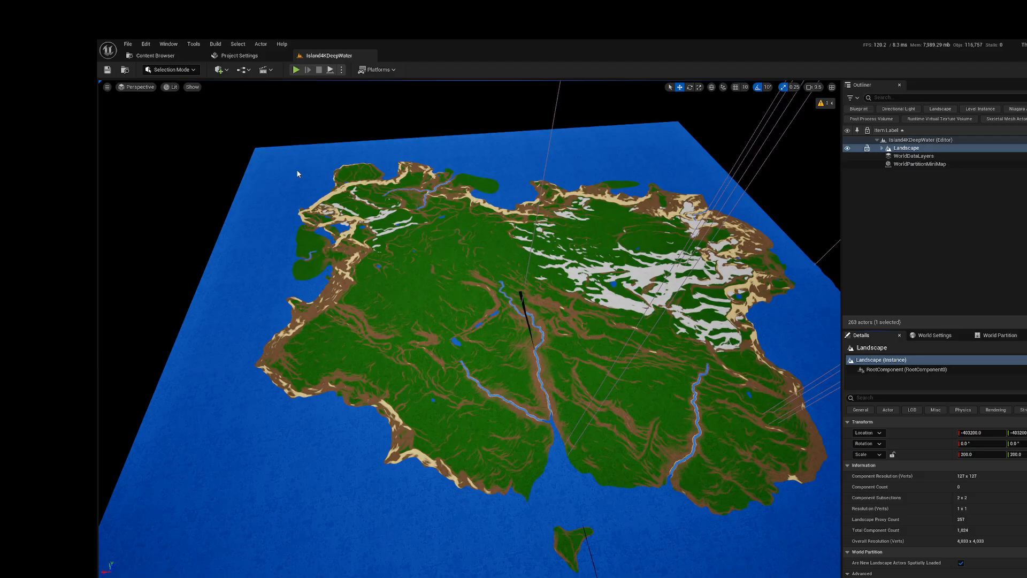
{"action": "key", "text": "shift+2"}
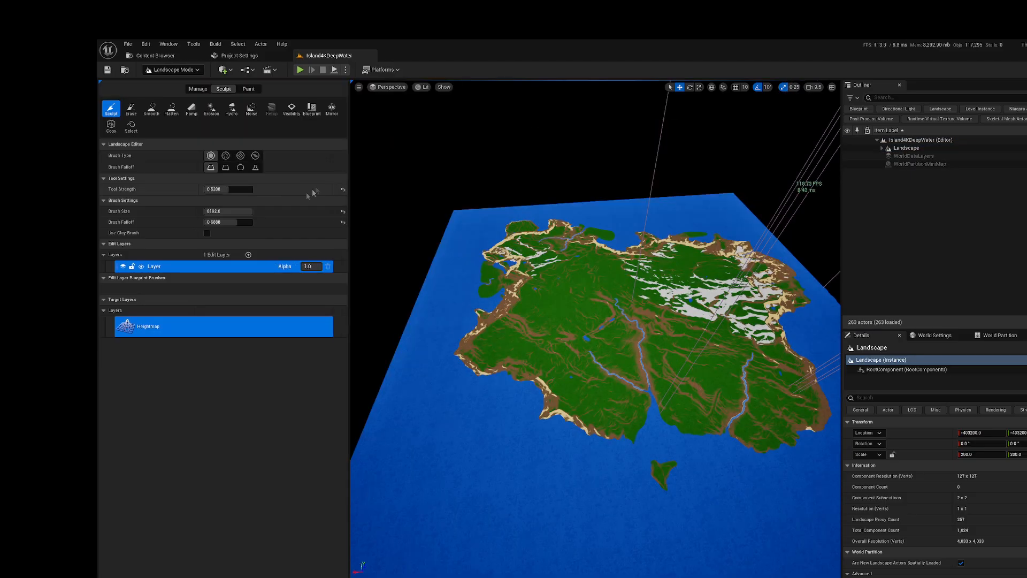
{"action": "left_click", "coordinate": [198, 89]}
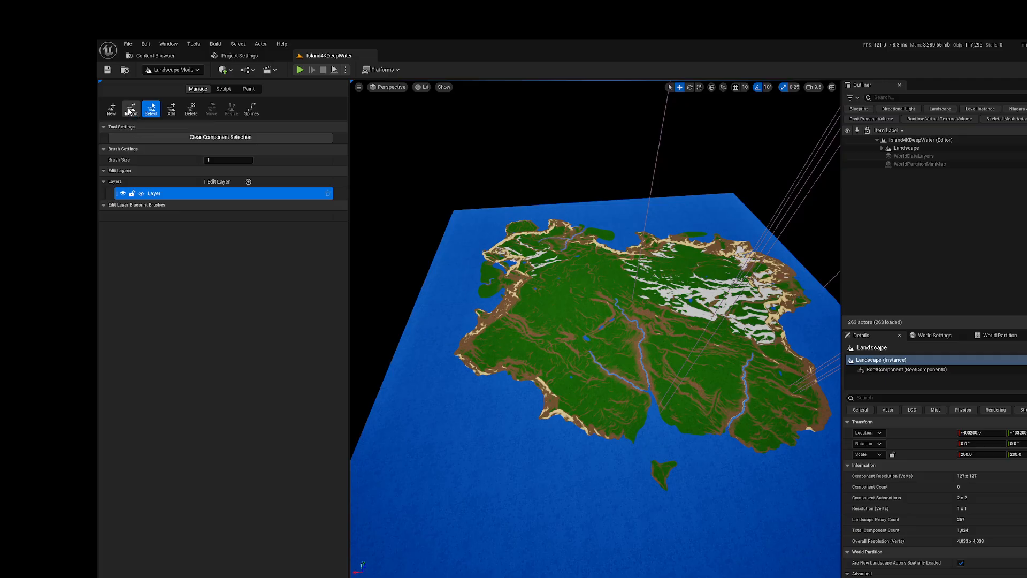
{"action": "left_click", "coordinate": [131, 109]}
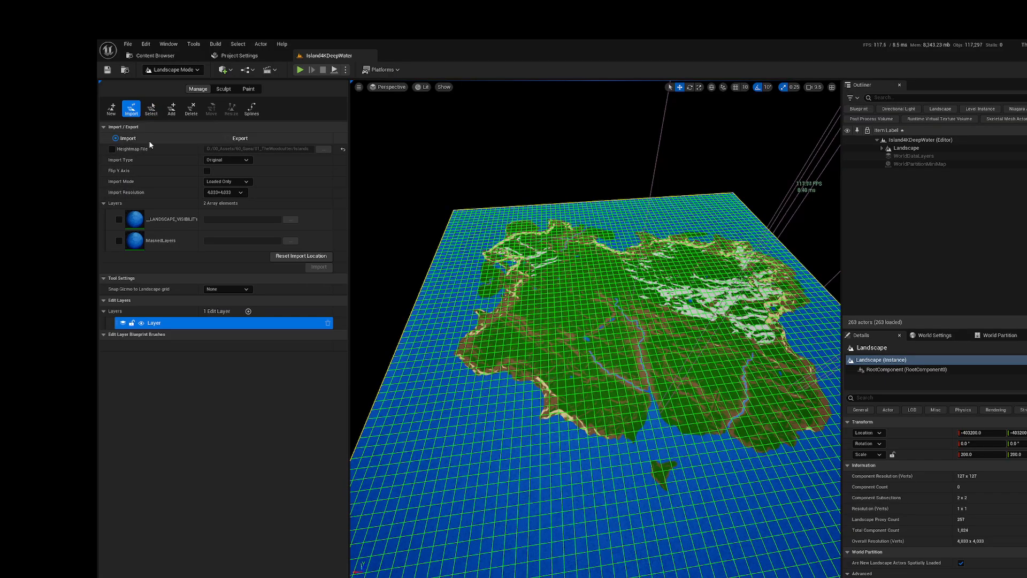
{"action": "left_click", "coordinate": [112, 149]}
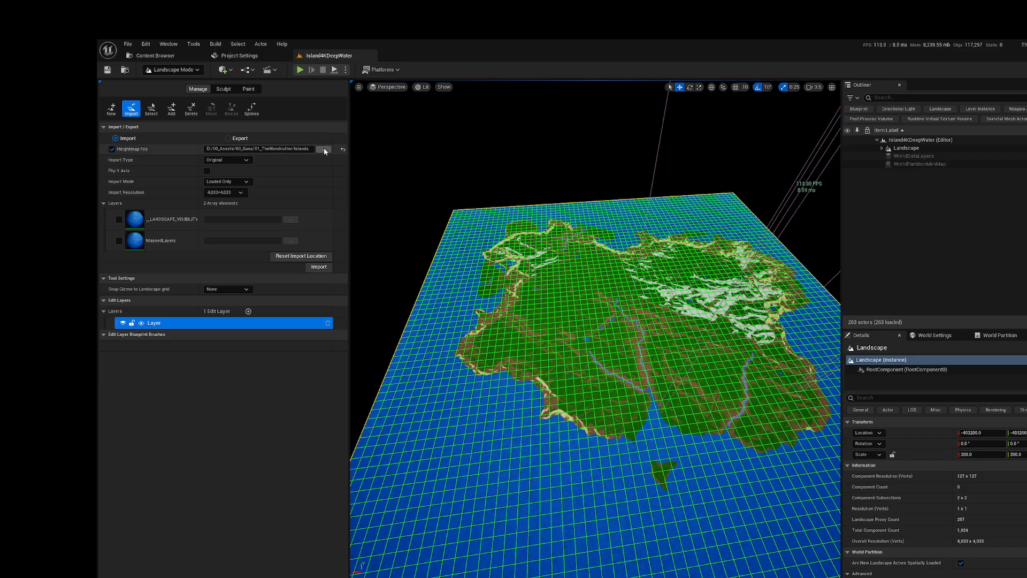
{"action": "left_click", "coordinate": [242, 160]}
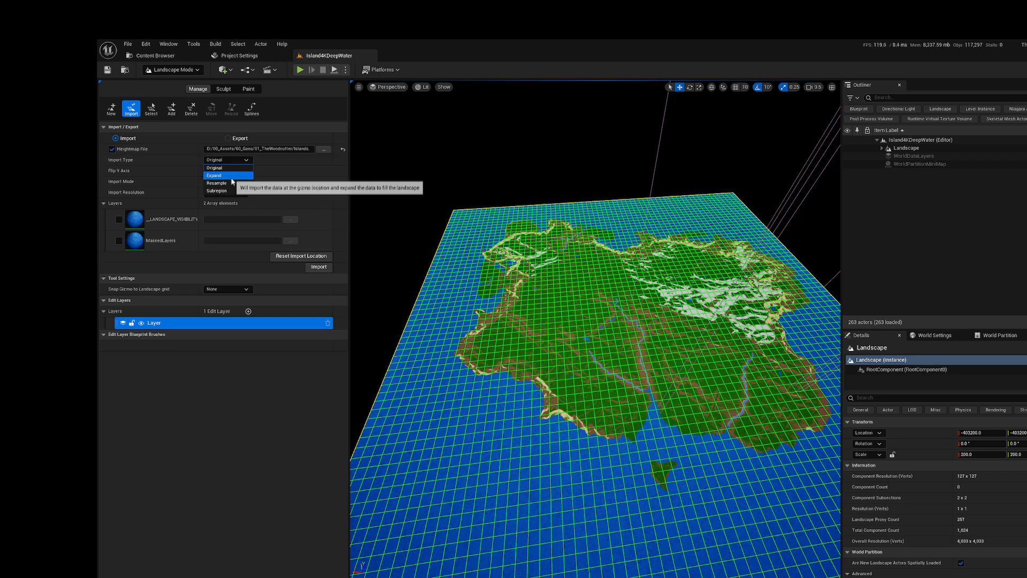
{"action": "left_click", "coordinate": [233, 183]}
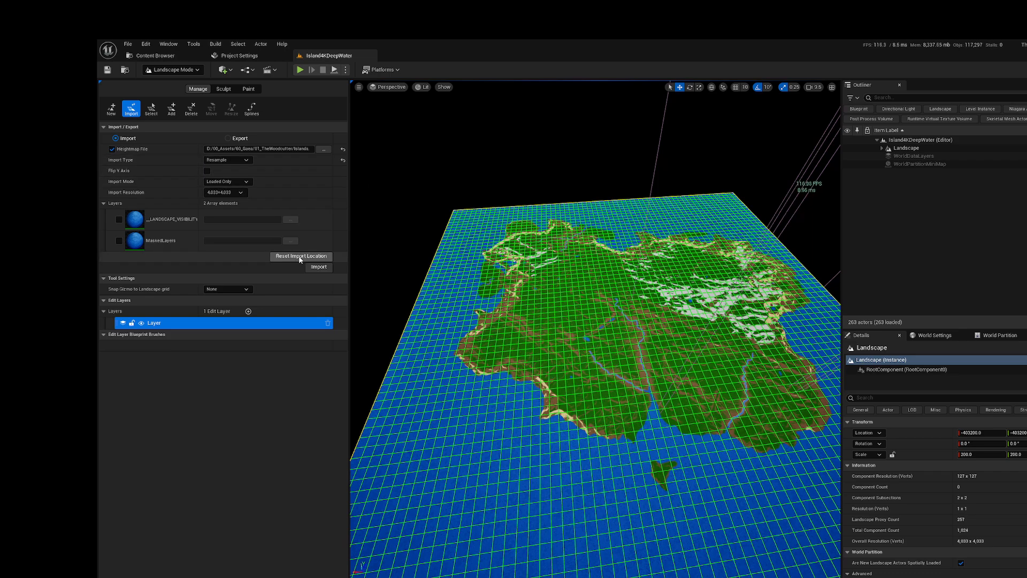
{"action": "left_click", "coordinate": [317, 267]}
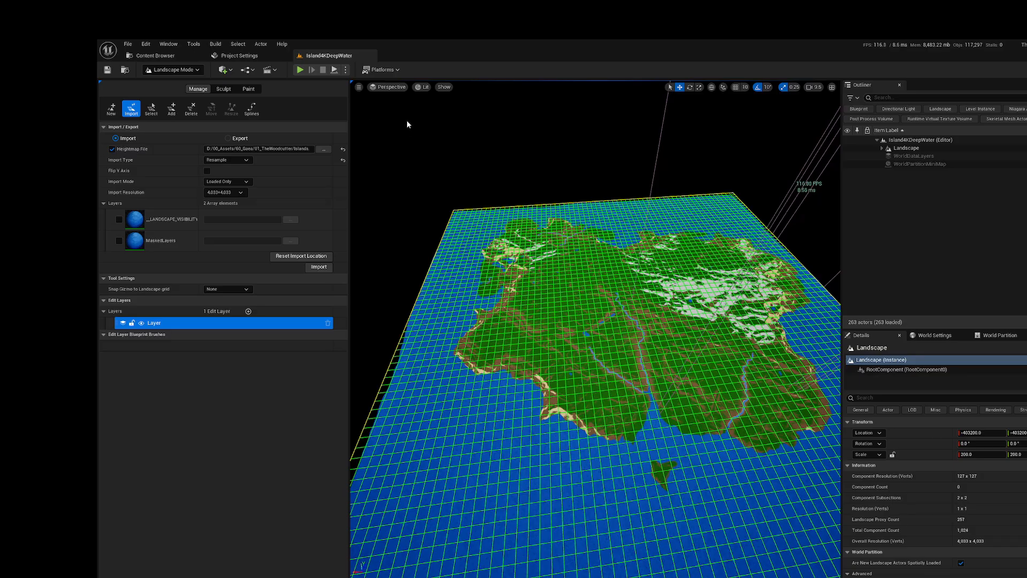
Step: Save the level and return to Selection mode to inspect the reimported island's coast and rivers up close
{"action": "left_click", "coordinate": [107, 70]}
{"action": "left_click", "coordinate": [170, 84]}
{"action": "right_click_drag", "start_coordinate": [411, 234], "coordinate": [466, 189]}
{"action": "key", "text": "w"}
{"action": "key", "text": "s"}
{"action": "key", "text": "w"}
{"action": "key", "text": "s"}
{"action": "key", "text": "w"}
{"action": "key", "text": "s"}
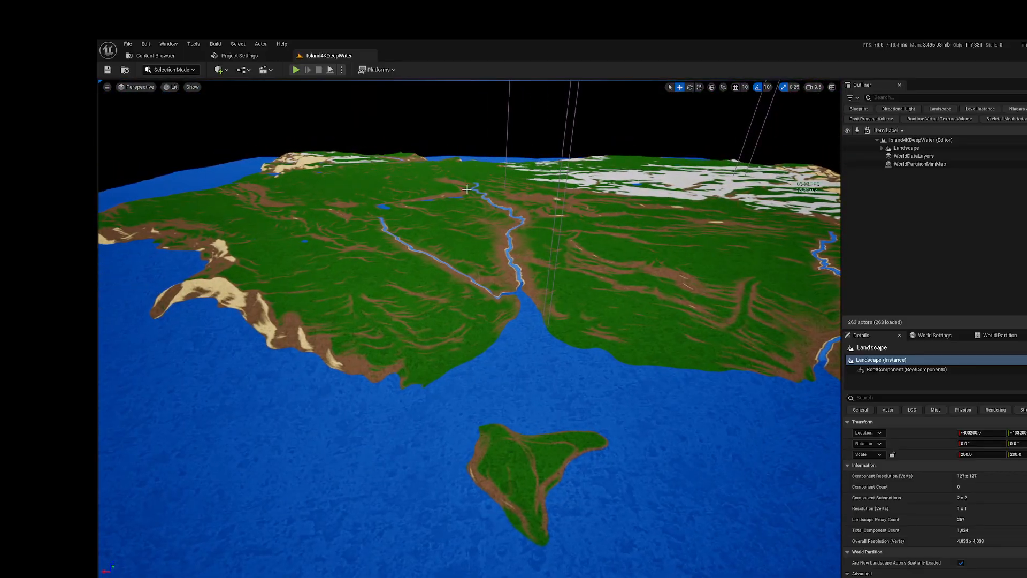
Step: Check the landscape in the Nanite Triangles visualization and return the viewport to Lit
{"action": "left_click", "coordinate": [174, 89]}
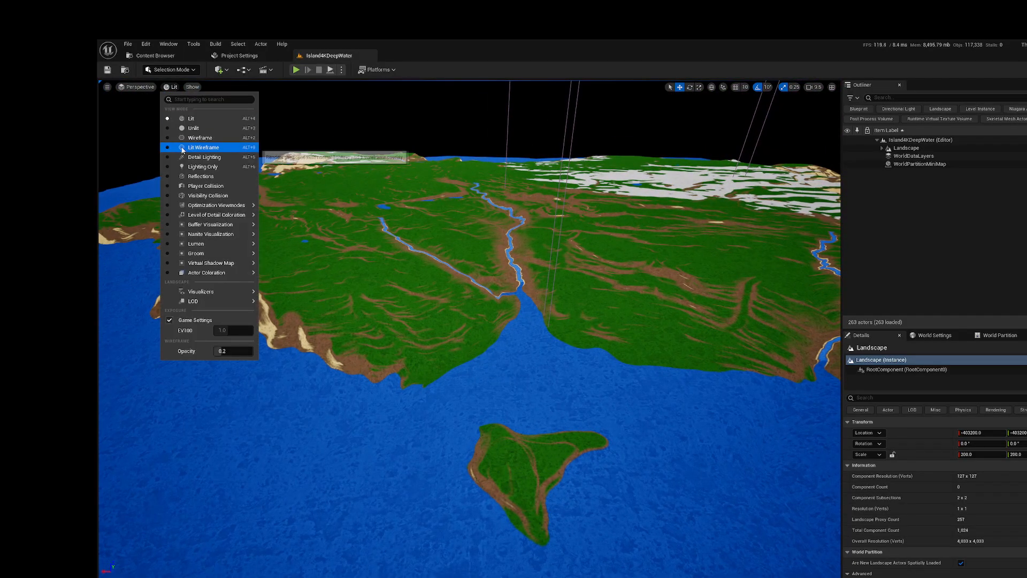
{"action": "mouse_move", "coordinate": [225, 233]}
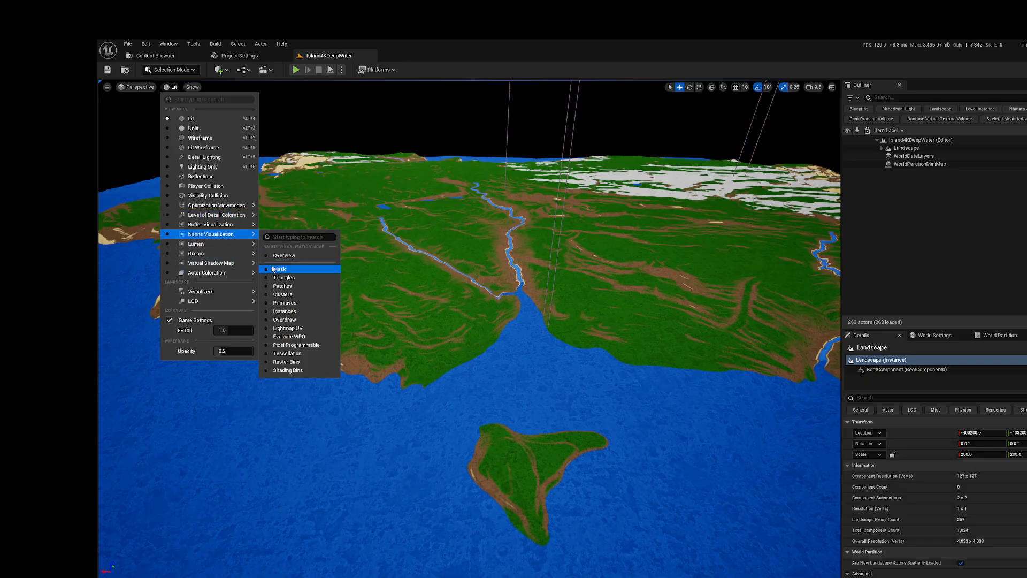
{"action": "left_click", "coordinate": [286, 278]}
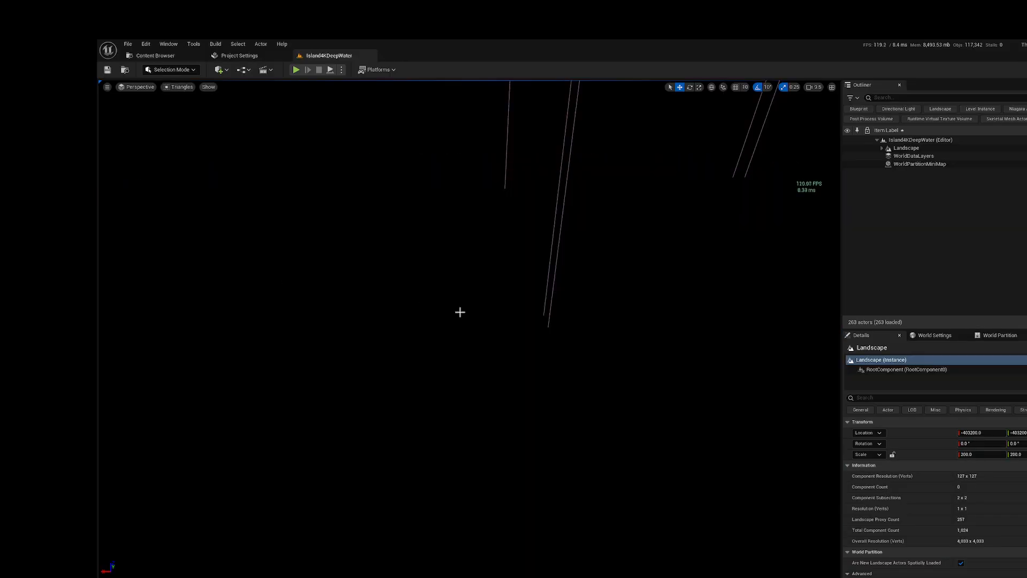
{"action": "left_click", "coordinate": [168, 89]}
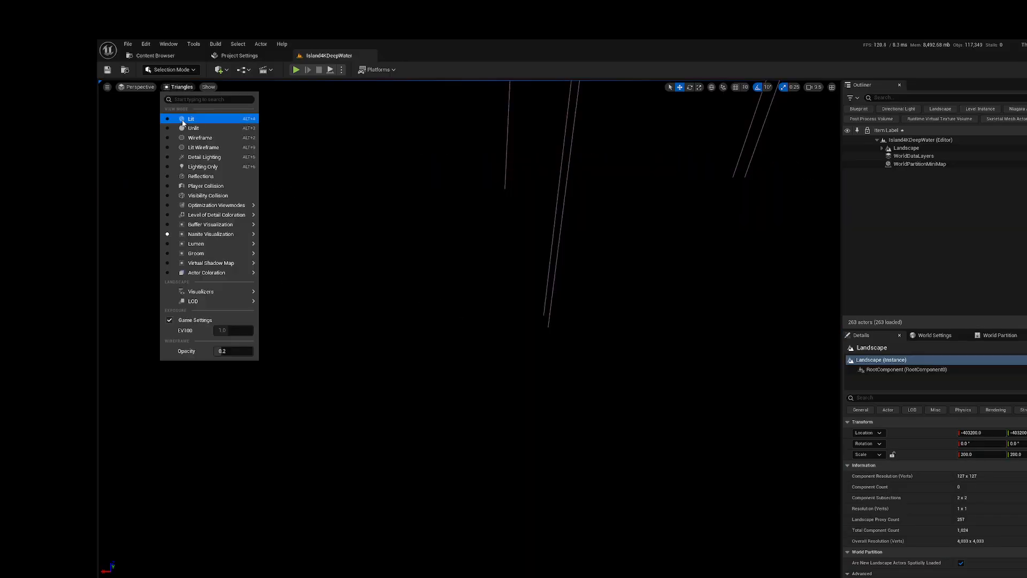
{"action": "left_click", "coordinate": [183, 119]}
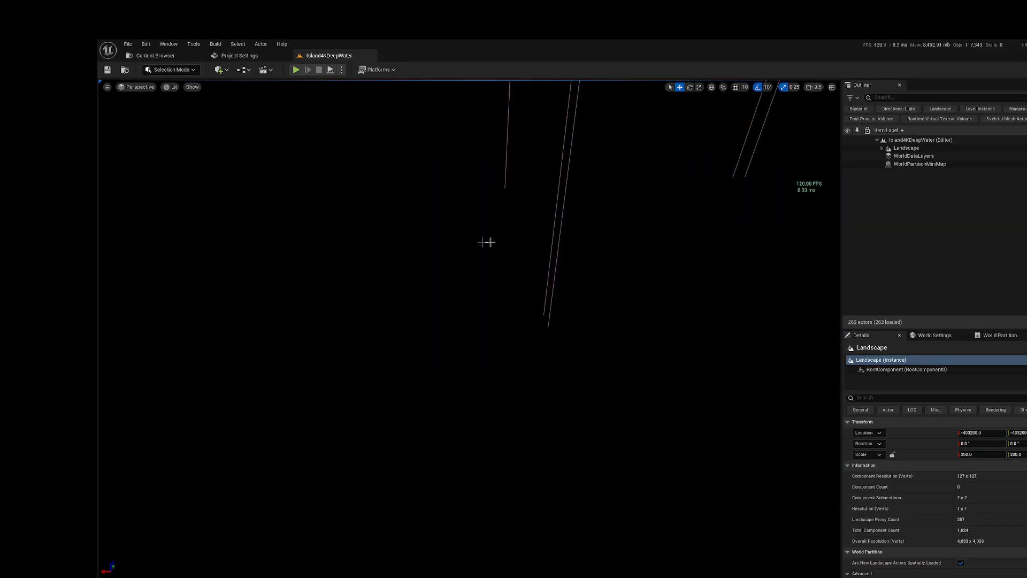
{"action": "left_click", "coordinate": [173, 87]}
{"action": "left_click", "coordinate": [187, 118]}
{"action": "mouse_move", "coordinate": [469, 329]}
{"action": "right_mouse_down"}
{"action": "mouse_move", "coordinate": [469, 193]}
{"action": "mouse_move", "coordinate": [464, 316]}
{"action": "right_mouse_up"}
{"action": "right_click_drag", "start_coordinate": [578, 210], "coordinate": [642, 209]}
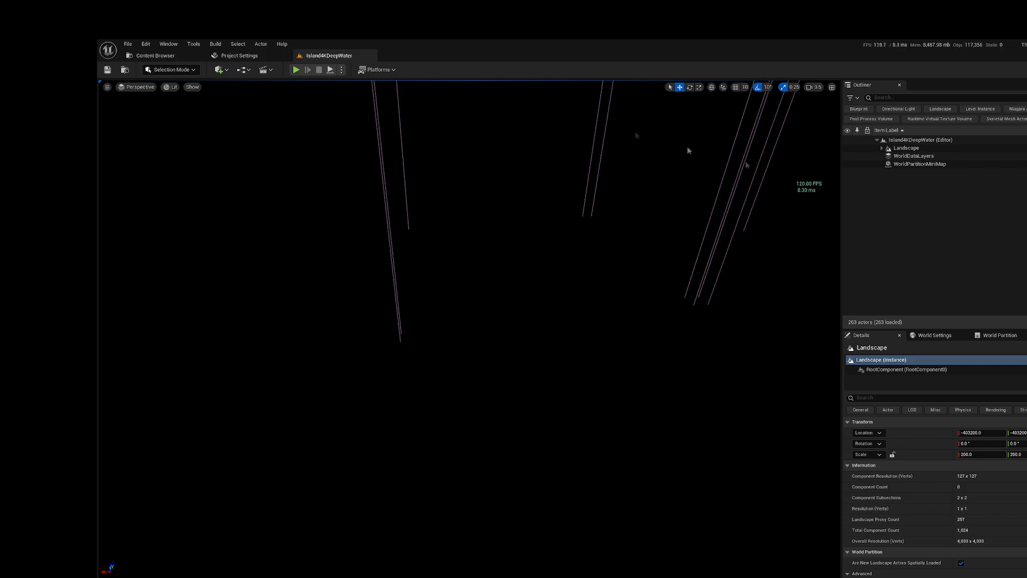
Step: Add a Sun Moon Day Sequence Actor to the level and reset its location to the origin
{"action": "left_click", "coordinate": [219, 70]}
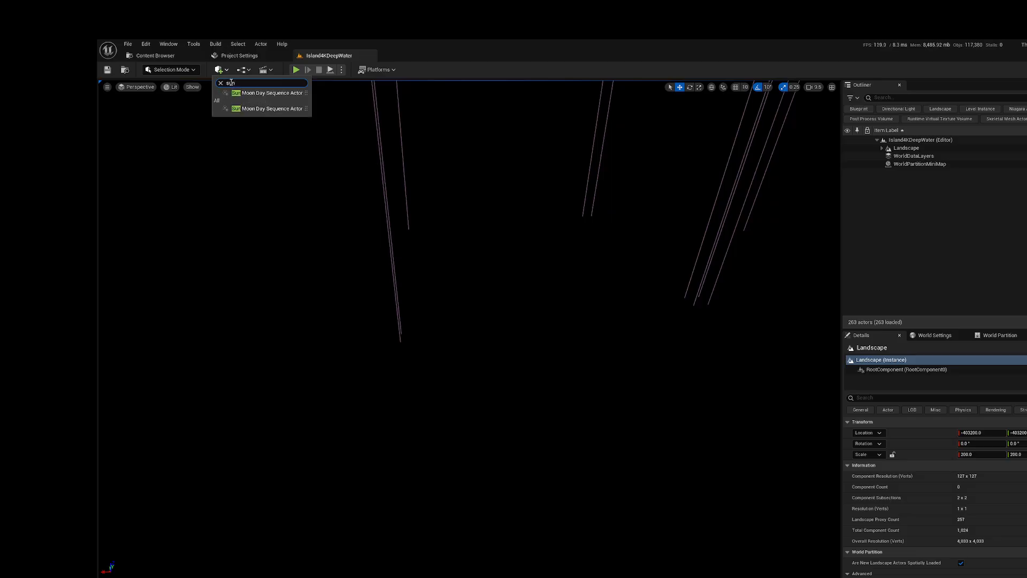
{"action": "left_click", "coordinate": [261, 108]}
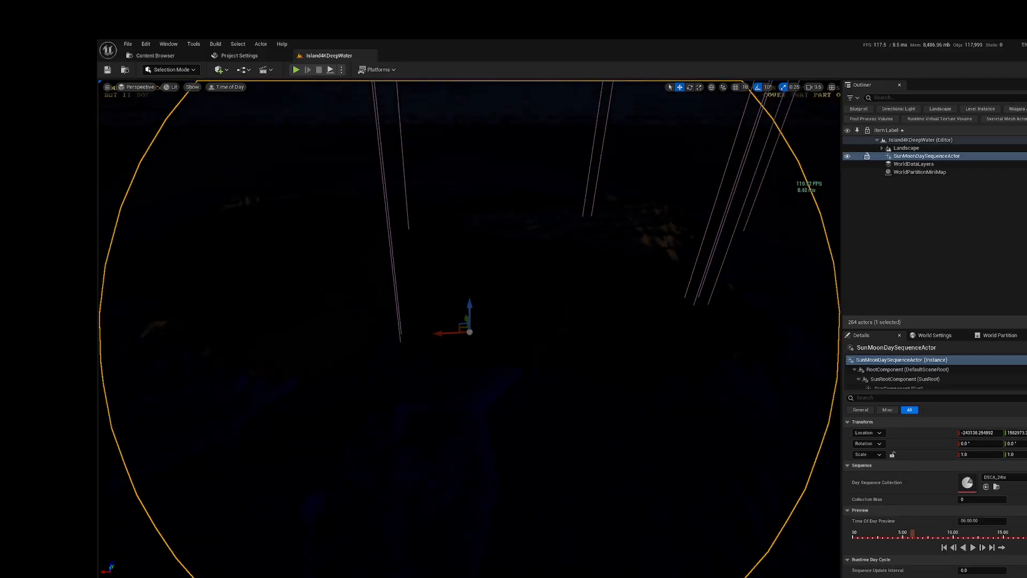
{"action": "left_click", "coordinate": [1026, 433]}
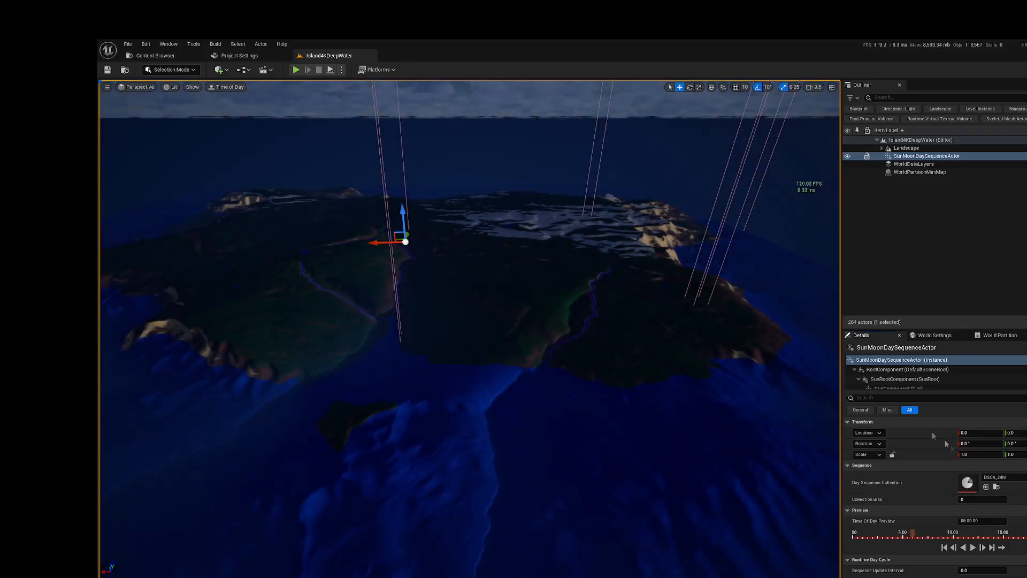
Step: Set the day sequence actor's Time Of Day Preview to 12:00:00
{"action": "left_click_drag", "start_coordinate": [913, 535], "coordinate": [942, 535]}
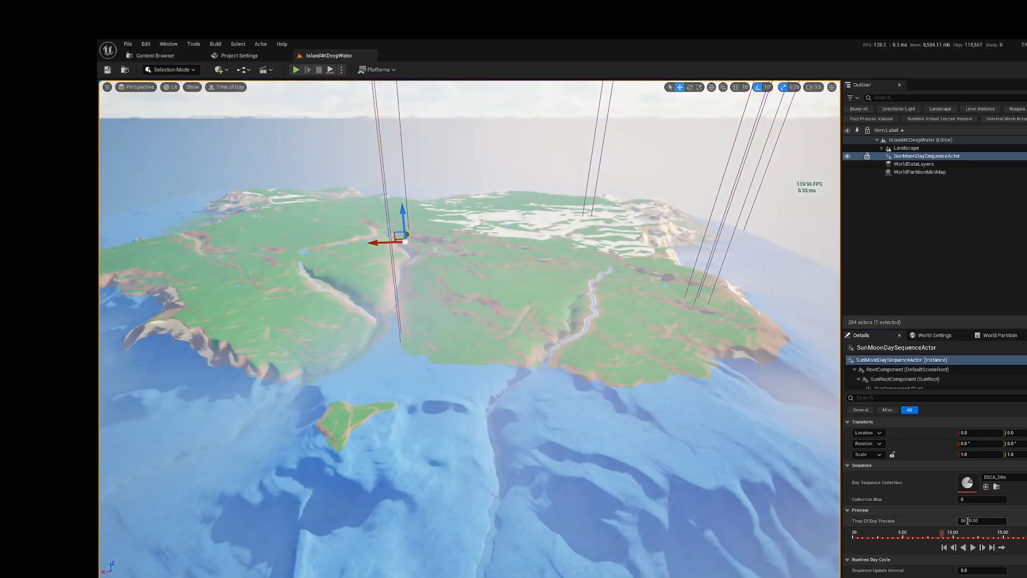
{"action": "left_click", "coordinate": [965, 520]}
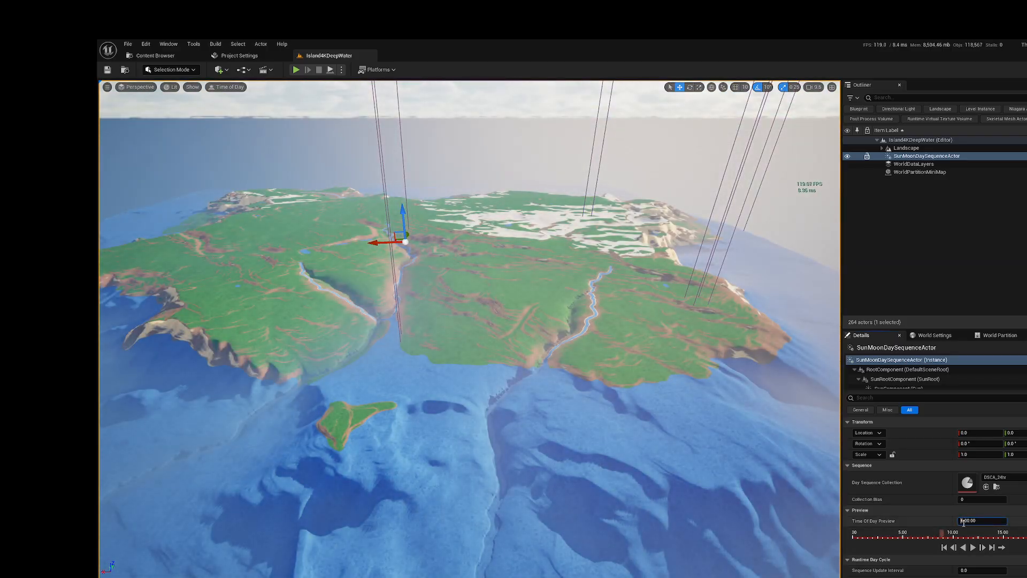
{"action": "type", "text": "12"}
{"action": "key", "text": "Return"}
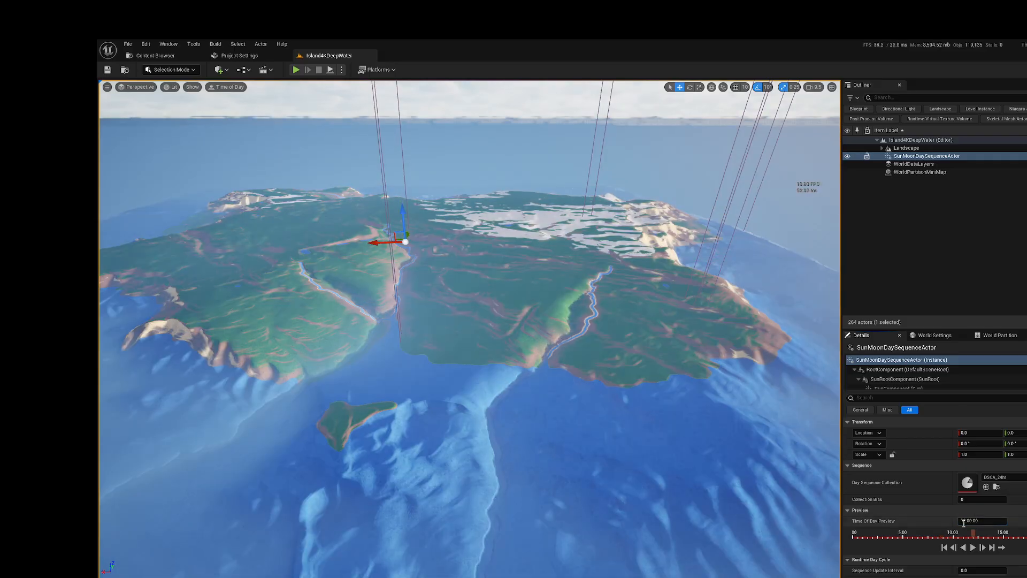
Step: Set the sun component's light intensity to 0.1 lux and view the island coast up close
{"action": "scroll", "coordinate": [904, 521], "scroll_direction": "down", "scroll_amount": 2}
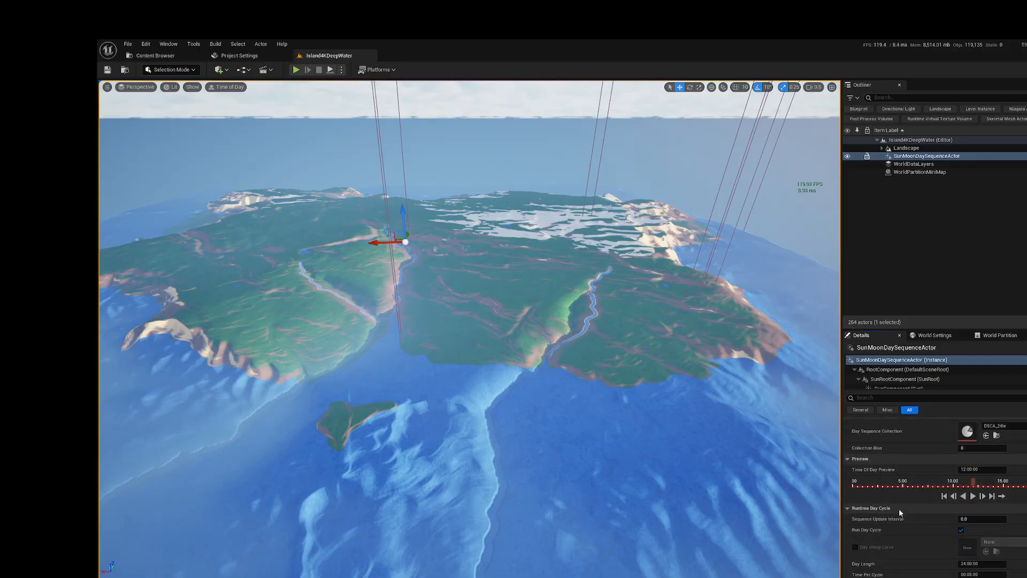
{"action": "scroll", "coordinate": [898, 380], "scroll_direction": "down", "scroll_amount": 1}
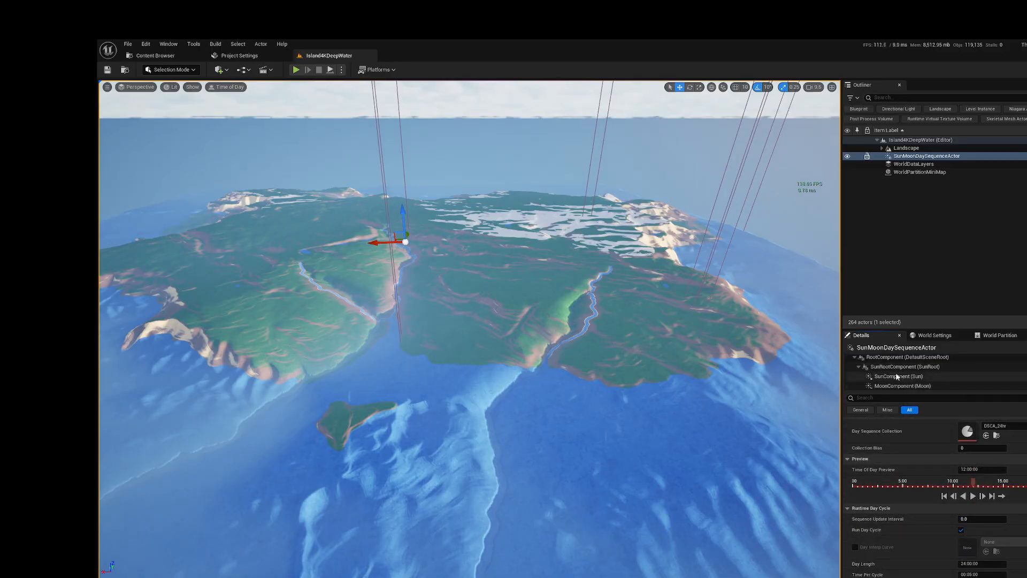
{"action": "left_click", "coordinate": [897, 377]}
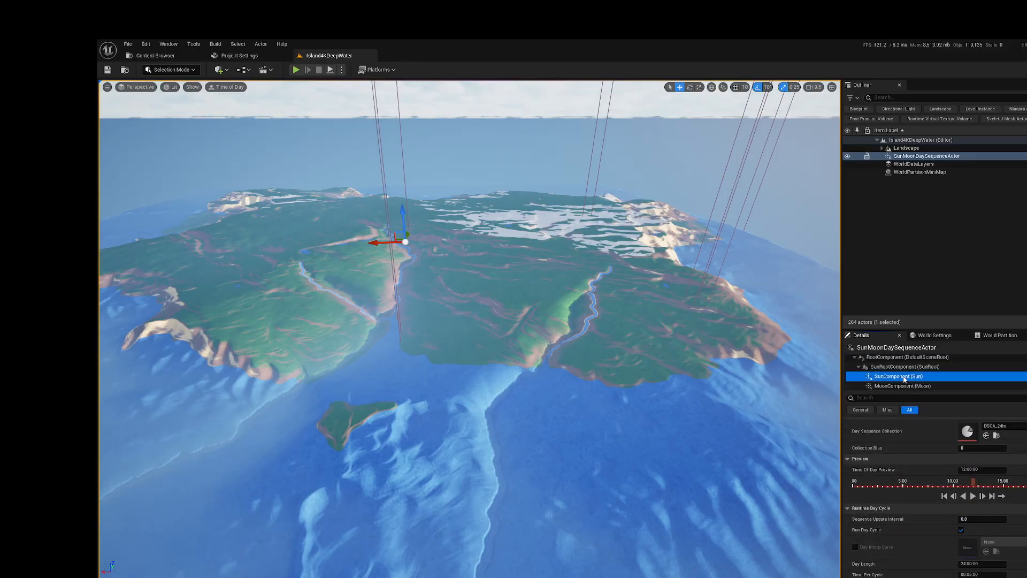
{"action": "left_click", "coordinate": [970, 435]}
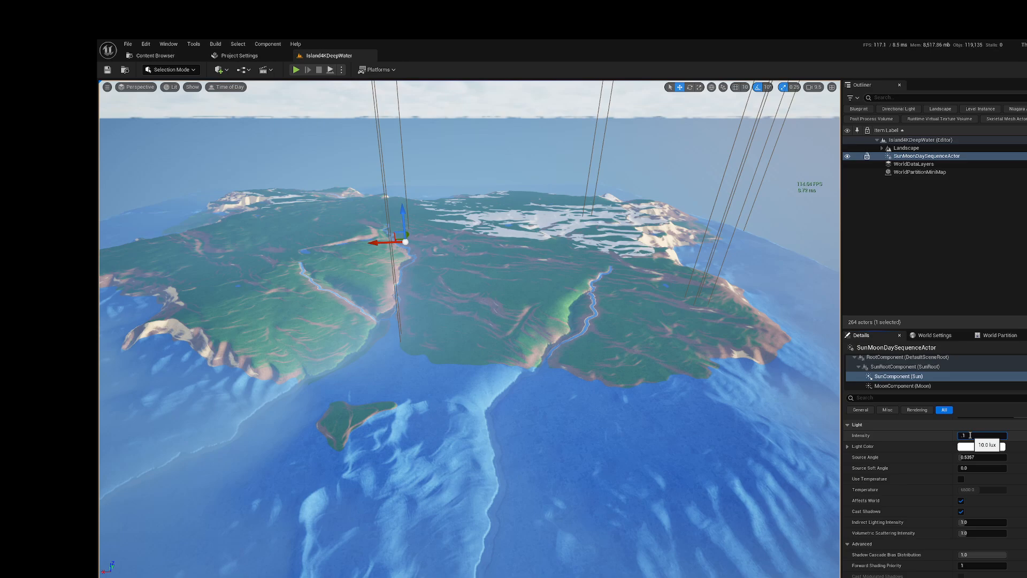
{"action": "key", "text": "Return"}
{"action": "right_click_drag", "start_coordinate": [469, 328], "coordinate": [425, 292]}
{"action": "key", "text": "w"}
{"action": "key", "text": "s"}
{"action": "key", "text": "w"}
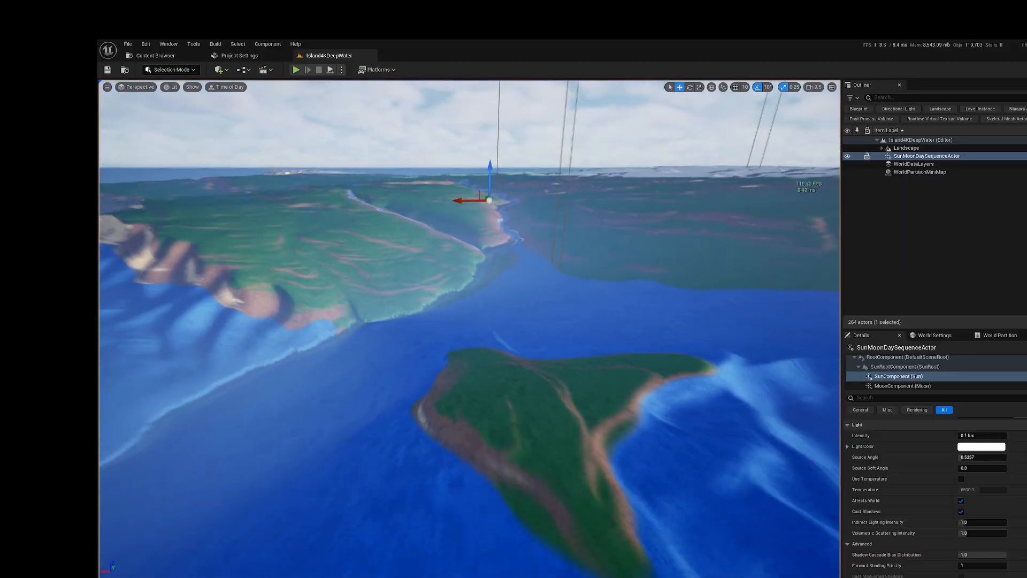
{"action": "right_click_drag", "start_coordinate": [779, 420], "coordinate": [779, 422]}
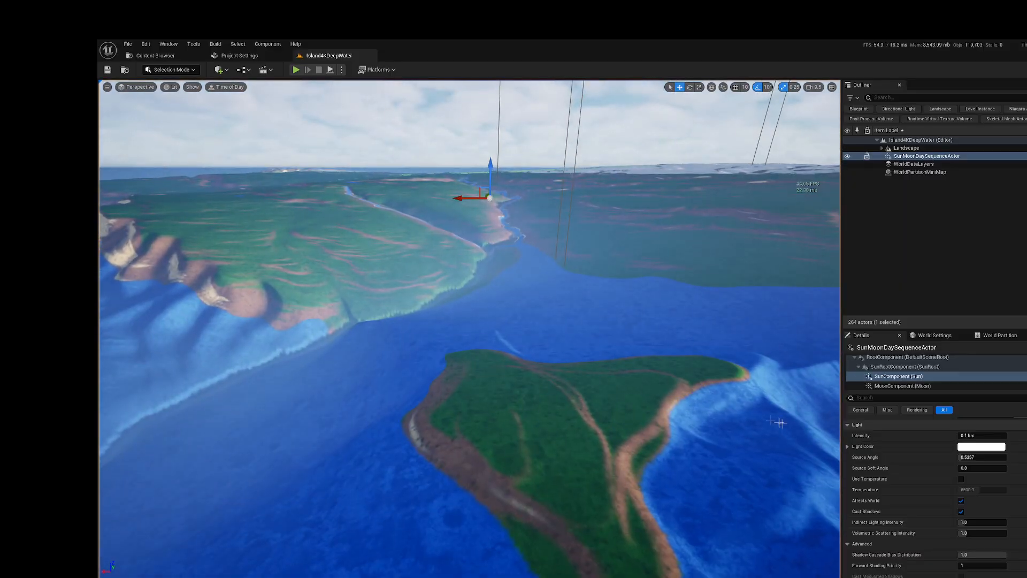
Step: Check the moon component's light settings against the sky view and return to the day sequence actor's own settings
{"action": "left_click", "coordinate": [908, 386]}
{"action": "right_click_drag", "start_coordinate": [470, 332], "coordinate": [474, 286]}
{"action": "key", "text": "s"}
{"action": "key", "text": "w"}
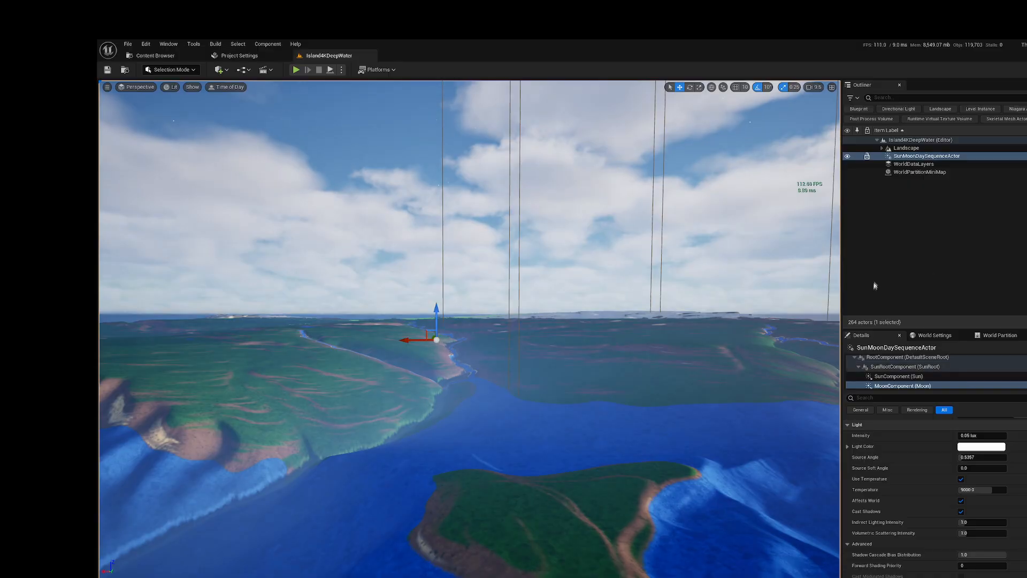
{"action": "scroll", "coordinate": [980, 378], "scroll_direction": "up", "scroll_amount": 2}
{"action": "left_click", "coordinate": [958, 361]}
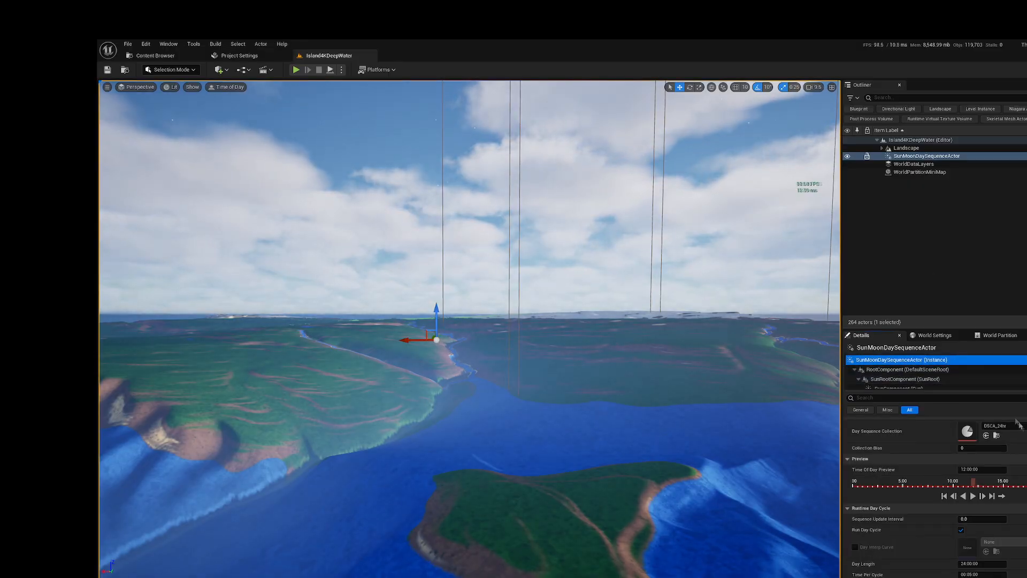
Step: Examine the lit coastline, small island and cloudy sky under the day sequence lighting
{"action": "right_click_drag", "start_coordinate": [510, 322], "coordinate": [477, 325]}
{"action": "scroll", "coordinate": [975, 421], "scroll_direction": "down", "scroll_amount": 1}
{"action": "scroll", "coordinate": [976, 421], "scroll_direction": "up", "scroll_amount": 5}
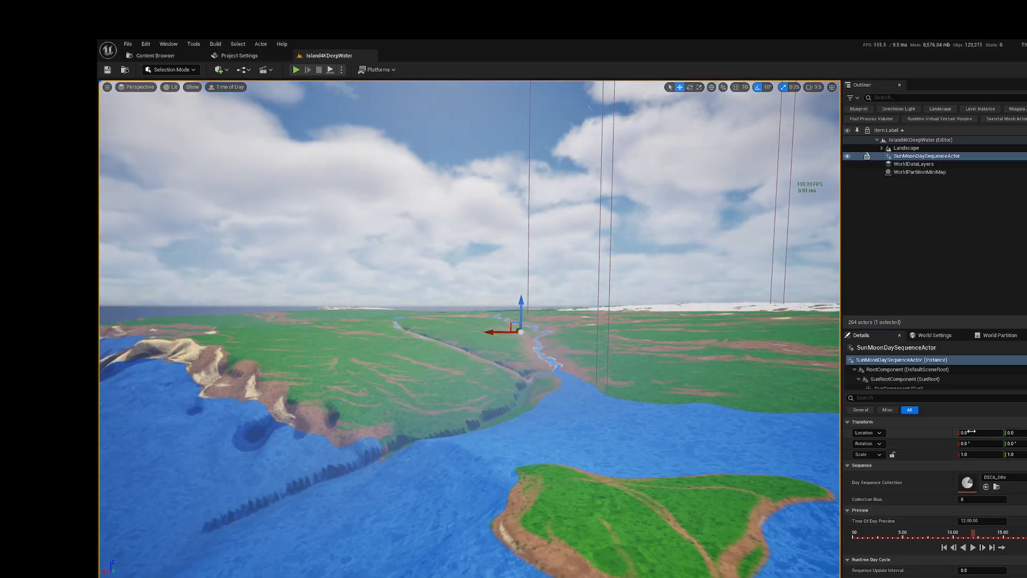
{"action": "right_click_drag", "start_coordinate": [676, 355], "coordinate": [693, 344]}
{"action": "key", "text": "d"}
{"action": "key", "text": "a"}
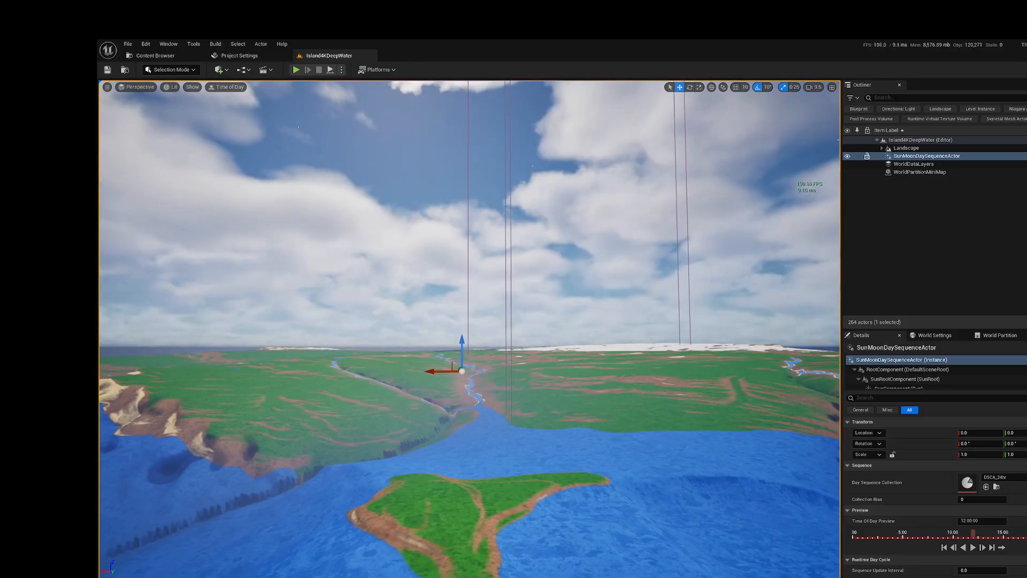
Step: Turn off the visibility of the day sequence actor's exponential height fog component
{"action": "scroll", "coordinate": [911, 376], "scroll_direction": "down", "scroll_amount": 1}
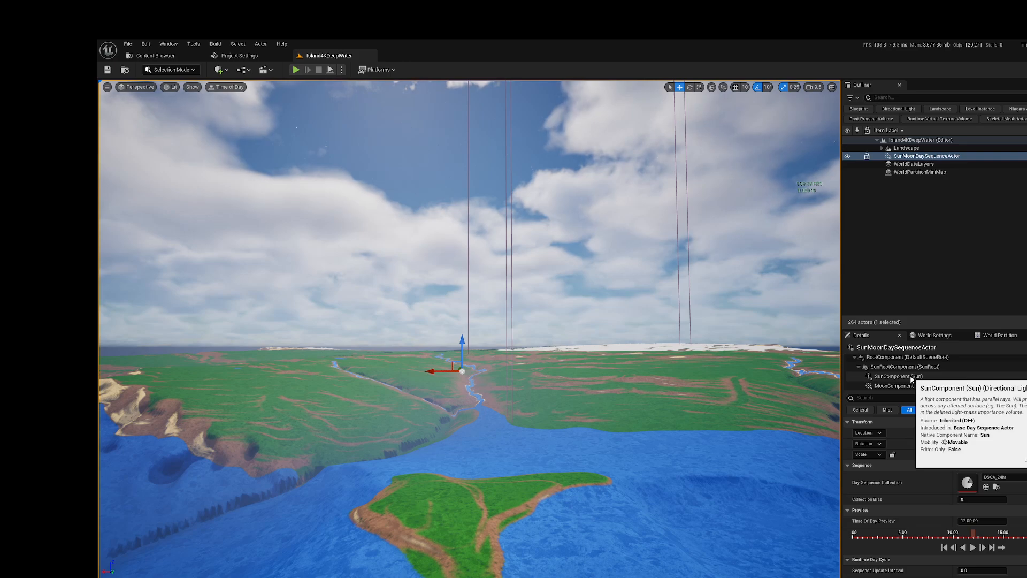
{"action": "left_click", "coordinate": [911, 377]}
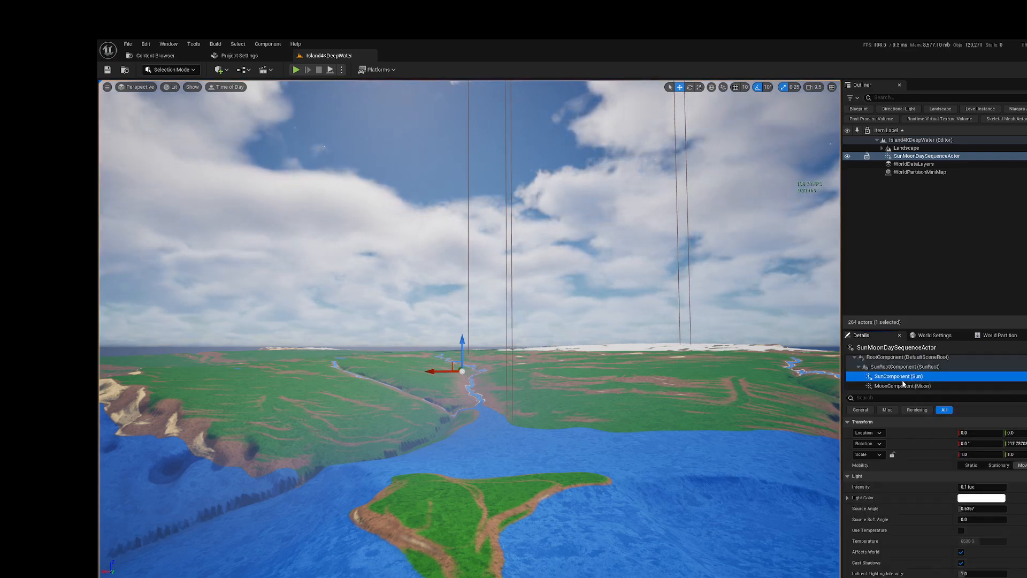
{"action": "scroll", "coordinate": [902, 383], "scroll_direction": "down", "scroll_amount": 2}
{"action": "left_click", "coordinate": [909, 369]}
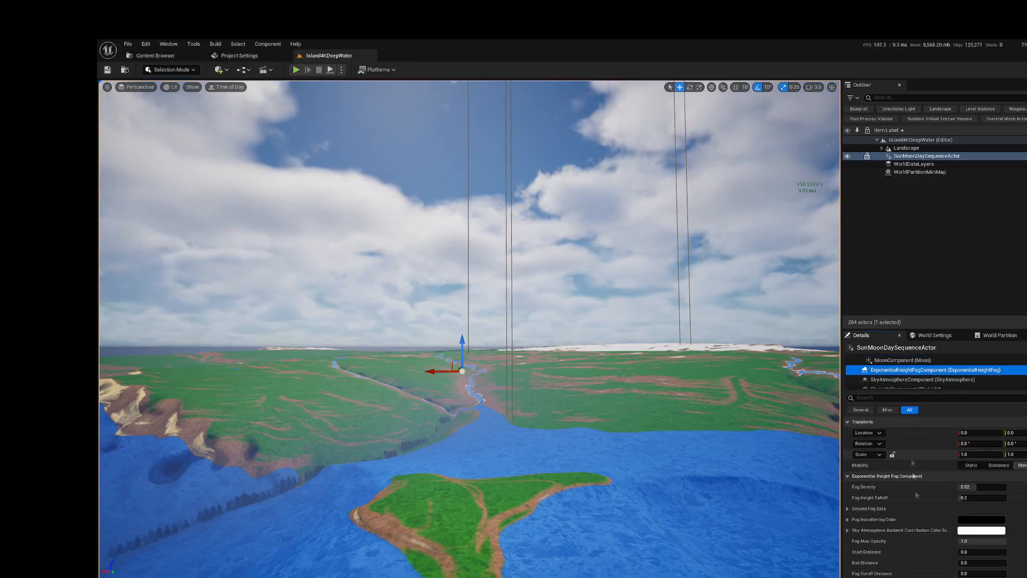
{"action": "scroll", "coordinate": [919, 515], "scroll_direction": "down", "scroll_amount": 8}
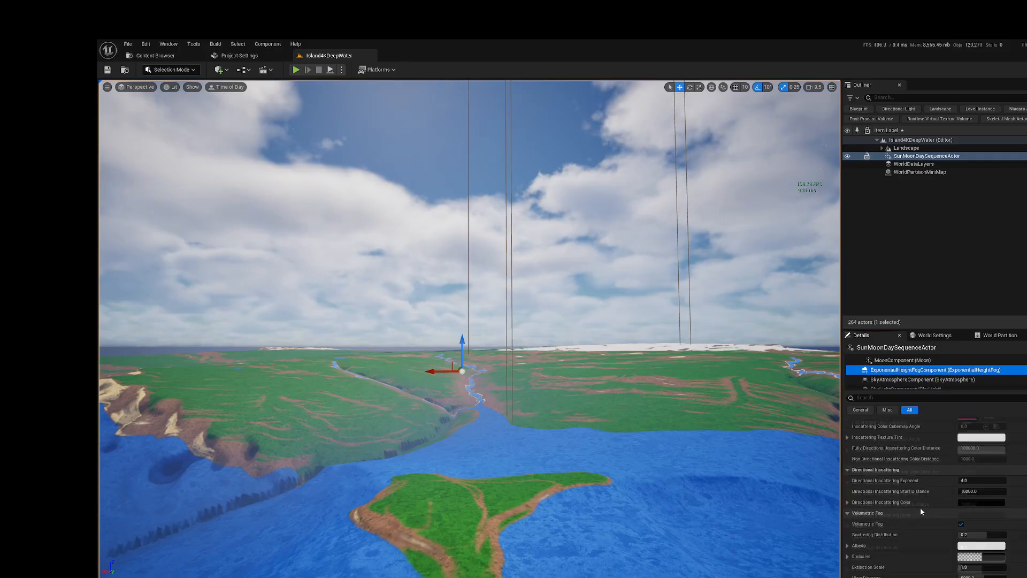
{"action": "scroll", "coordinate": [920, 507], "scroll_direction": "down", "scroll_amount": 5}
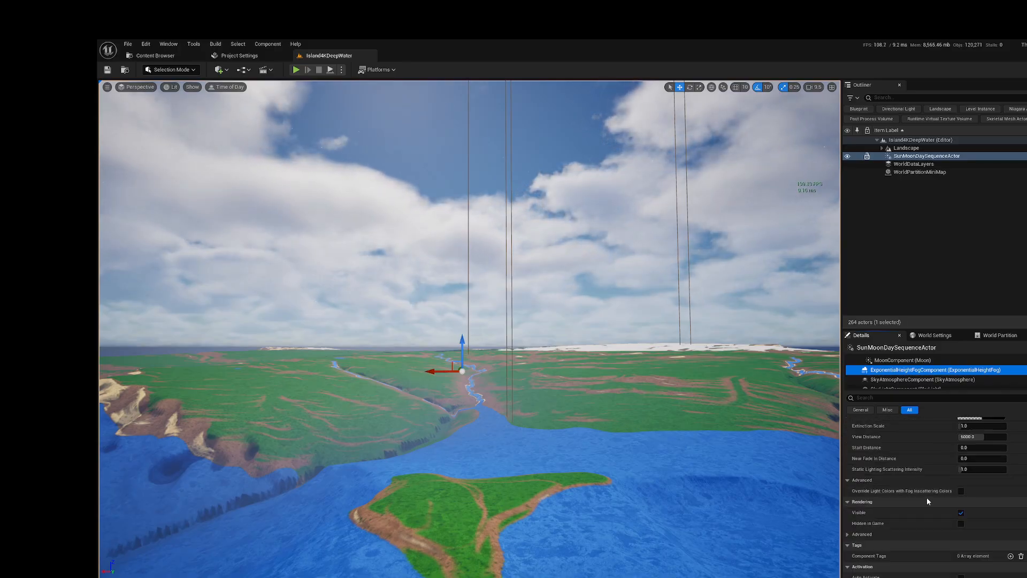
{"action": "left_click", "coordinate": [960, 512]}
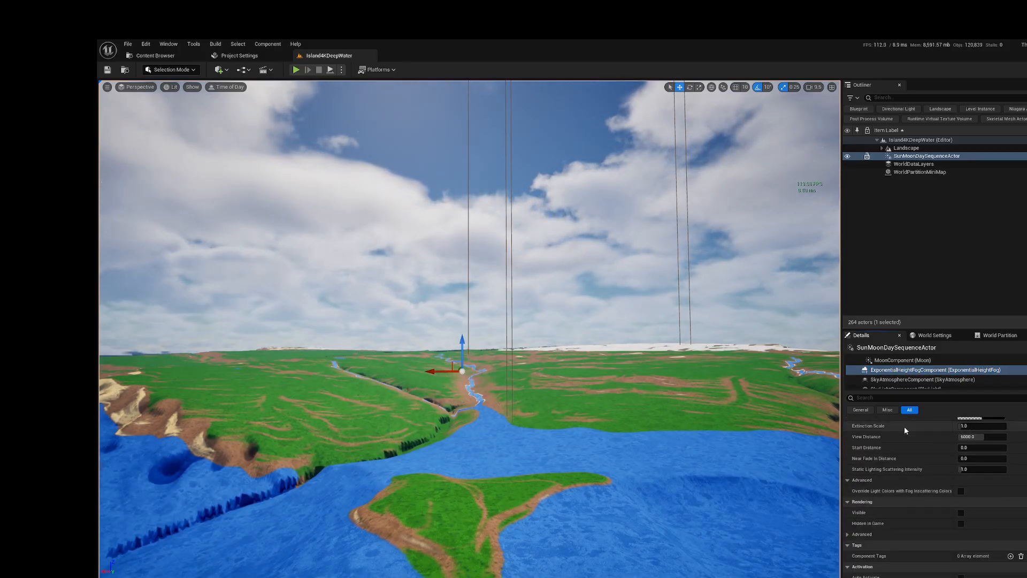
Step: Turn off the volumetric cloud component's visibility and view the island's river valley under the clear sky
{"action": "scroll", "coordinate": [904, 379], "scroll_direction": "down", "scroll_amount": 1}
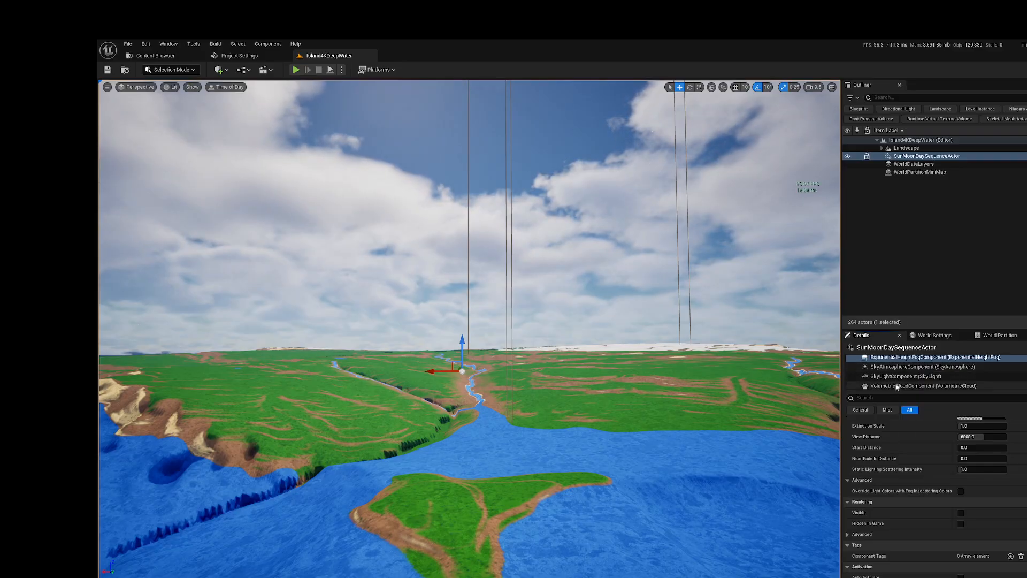
{"action": "left_click", "coordinate": [897, 386]}
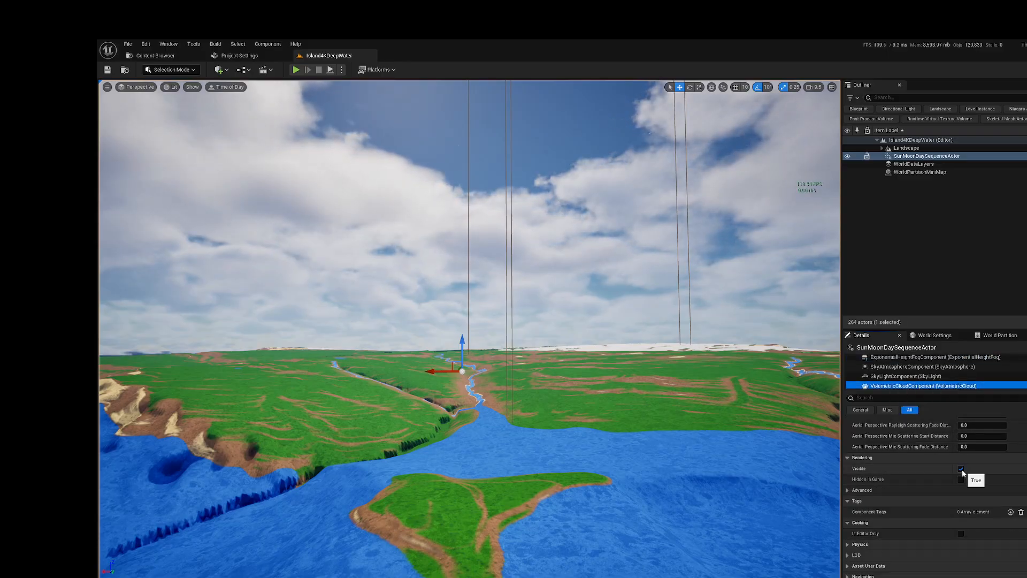
{"action": "scroll", "coordinate": [909, 470], "scroll_direction": "up", "scroll_amount": 3}
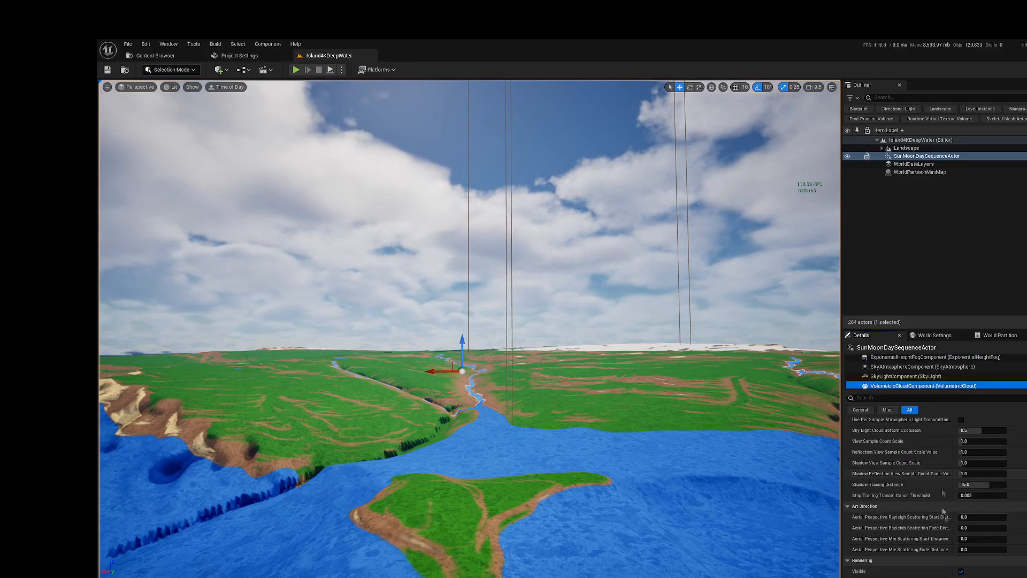
{"action": "left_click", "coordinate": [961, 532]}
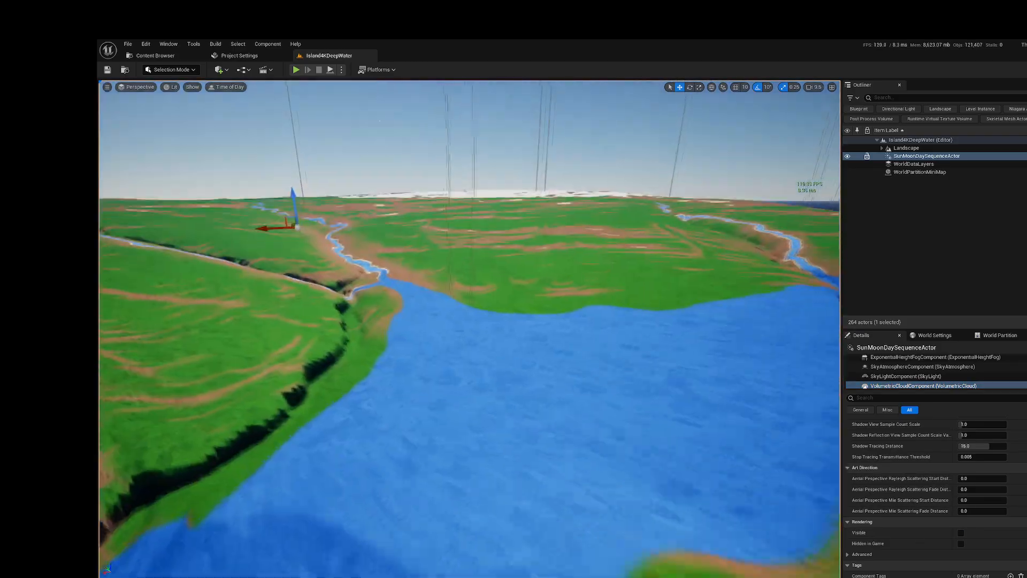
{"action": "right_click_drag", "start_coordinate": [470, 321], "coordinate": [500, 319]}
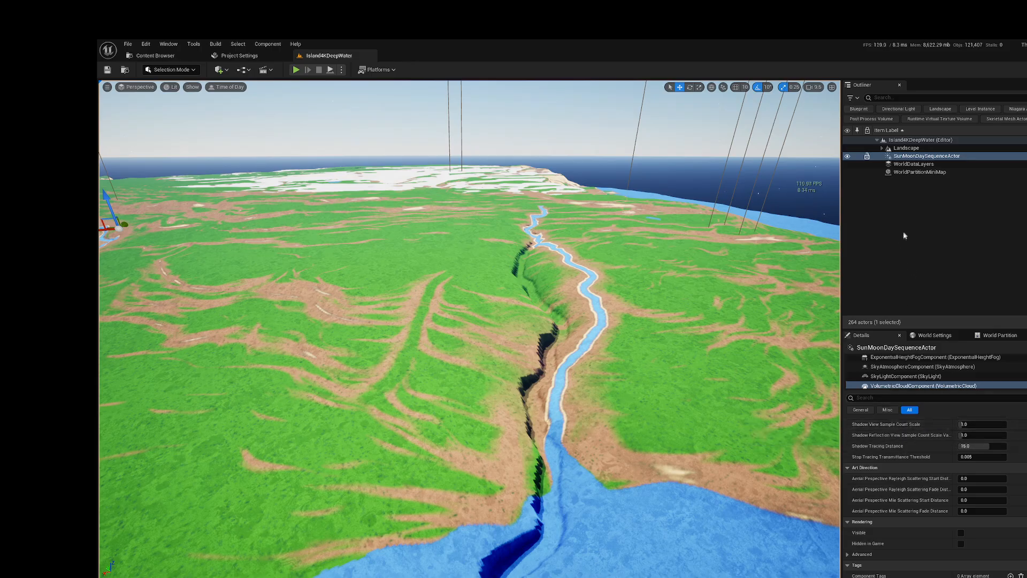
Step: Search the Landscape actor's properties for its virtual texture settings with "virtu", and clear the search
{"action": "left_click", "coordinate": [906, 149]}
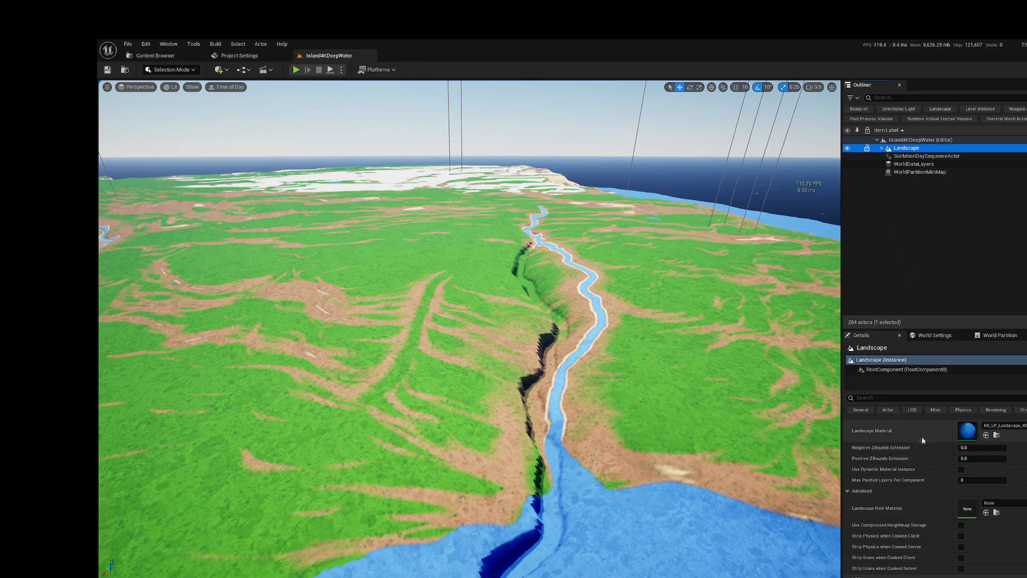
{"action": "left_click", "coordinate": [886, 398]}
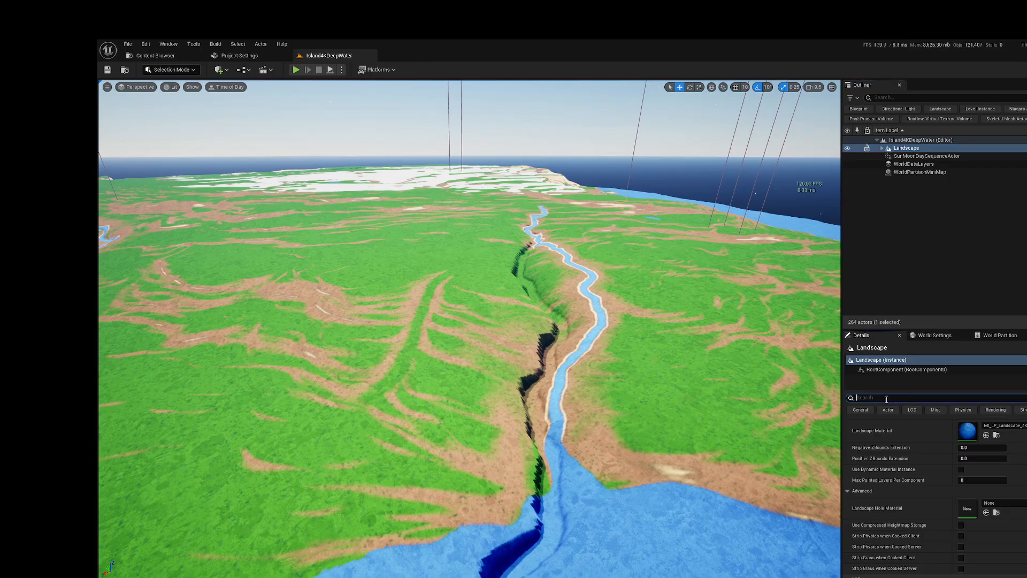
{"action": "type", "text": "virtu"}
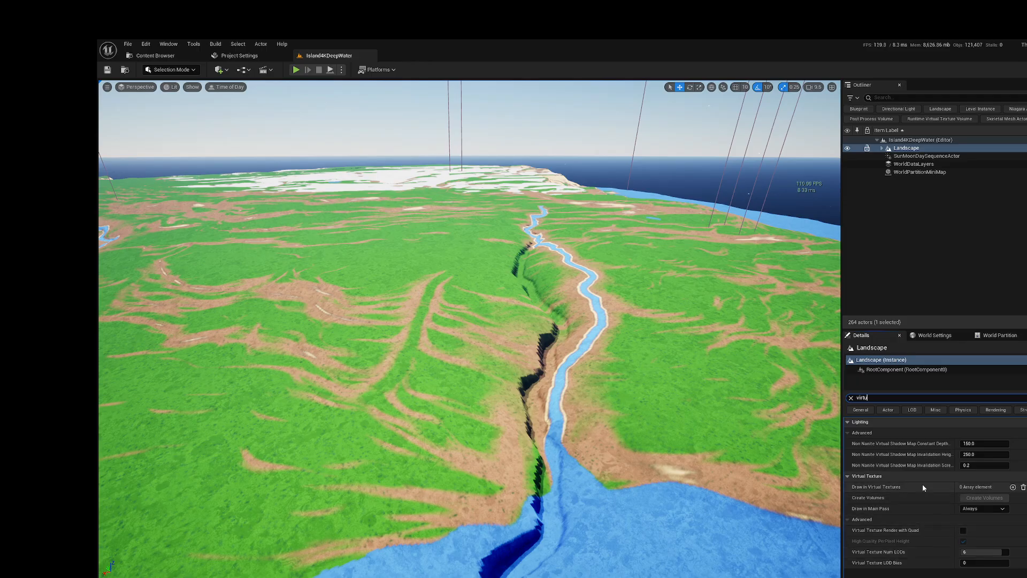
{"action": "left_click", "coordinate": [850, 398]}
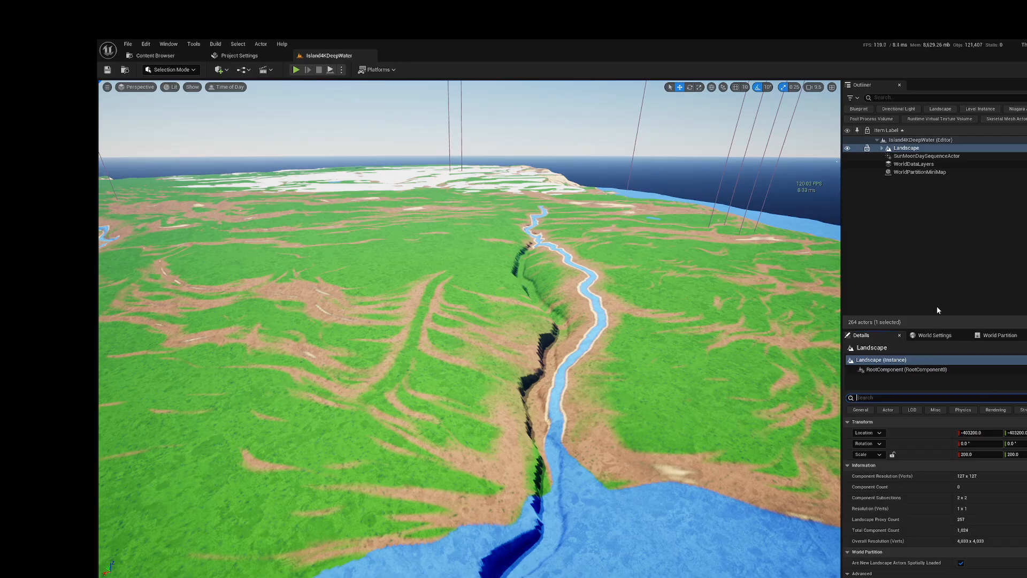
Step: Examine the Landscape's resolution, World Partition, material, Nanite, LOD distribution and shadow settings
{"action": "scroll", "coordinate": [1000, 497], "scroll_direction": "down", "scroll_amount": 3}
{"action": "scroll", "coordinate": [1022, 521], "scroll_direction": "up", "scroll_amount": 3}
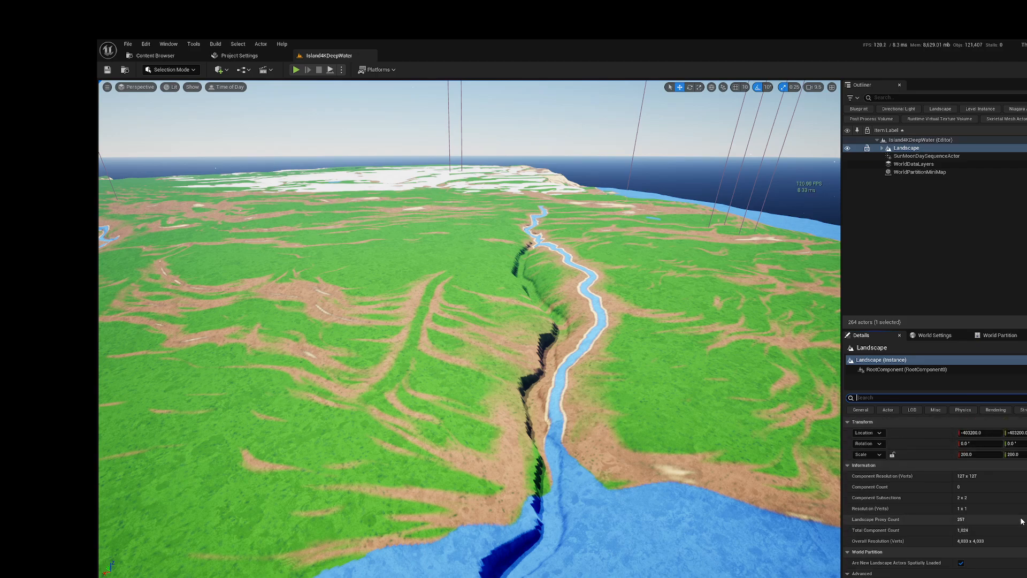
{"action": "scroll", "coordinate": [1010, 504], "scroll_direction": "down", "scroll_amount": 3}
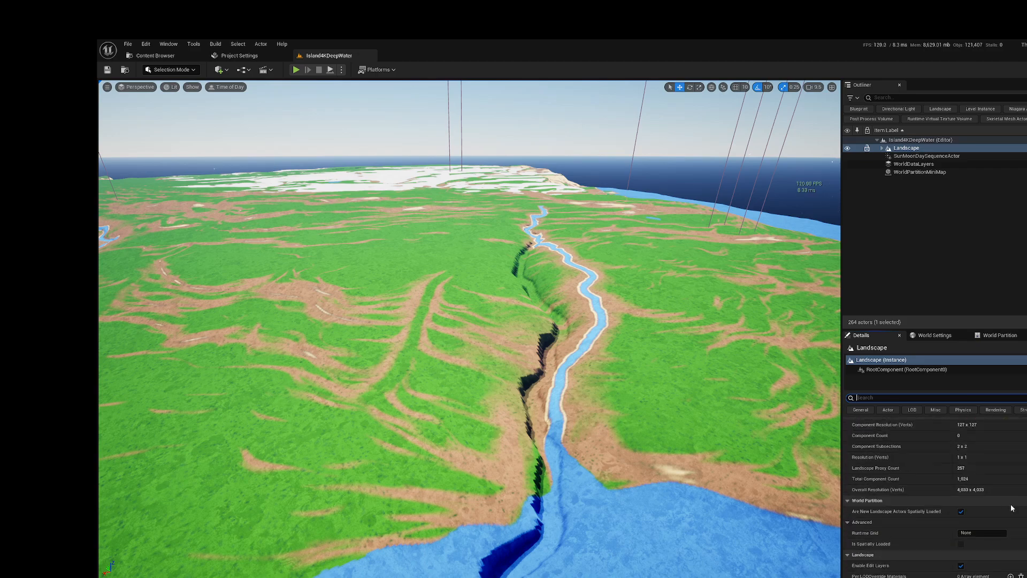
{"action": "scroll", "coordinate": [1012, 503], "scroll_direction": "down", "scroll_amount": 3}
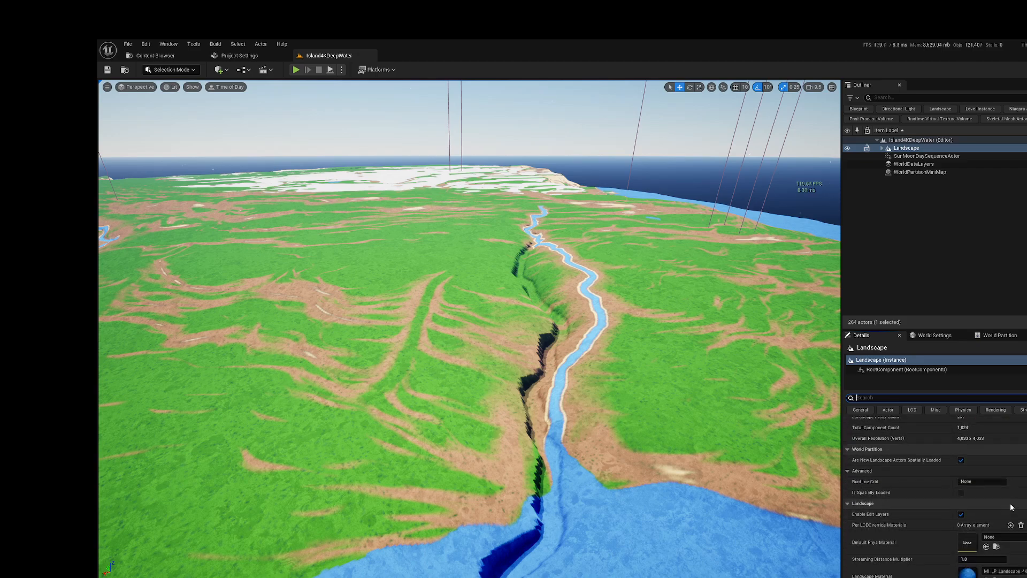
{"action": "scroll", "coordinate": [1011, 506], "scroll_direction": "down", "scroll_amount": 6}
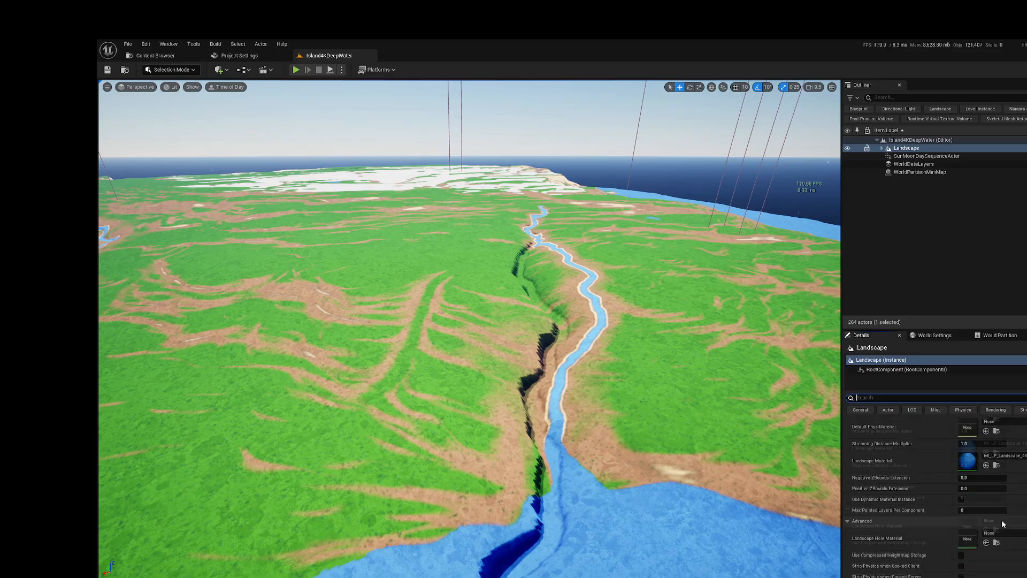
{"action": "scroll", "coordinate": [1001, 521], "scroll_direction": "down", "scroll_amount": 9}
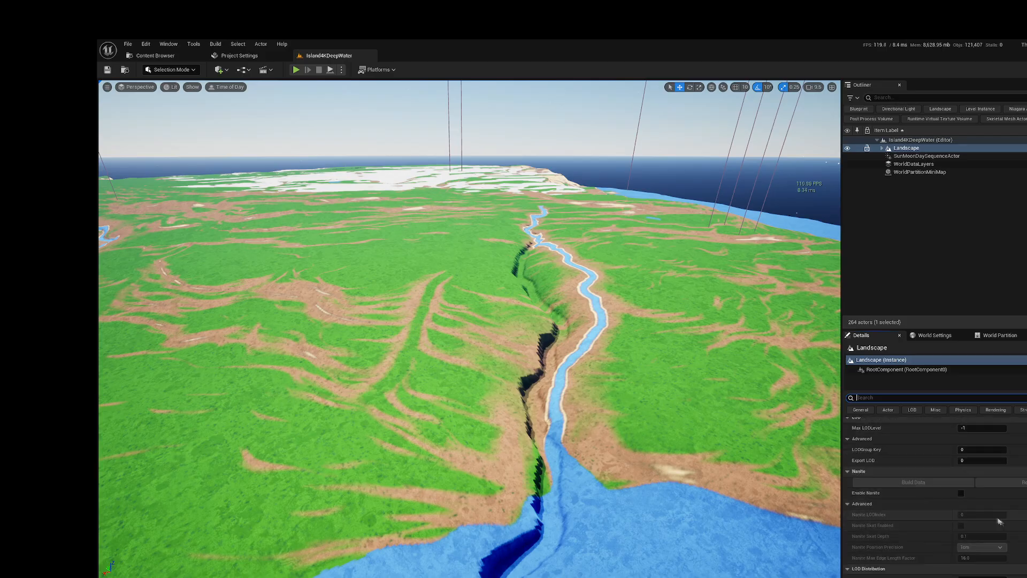
{"action": "scroll", "coordinate": [966, 493], "scroll_direction": "down", "scroll_amount": 4}
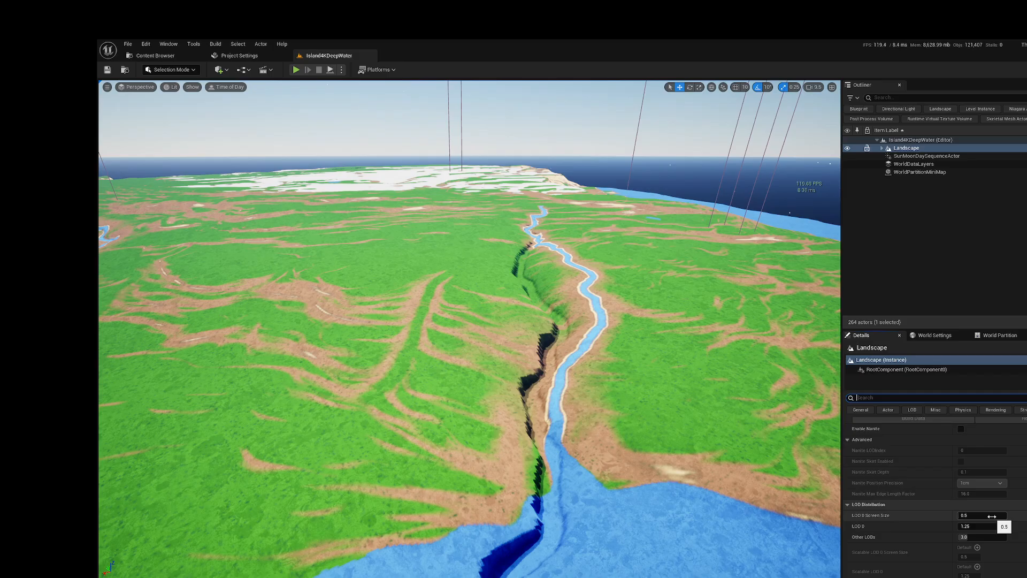
{"action": "scroll", "coordinate": [991, 515], "scroll_direction": "down", "scroll_amount": 2}
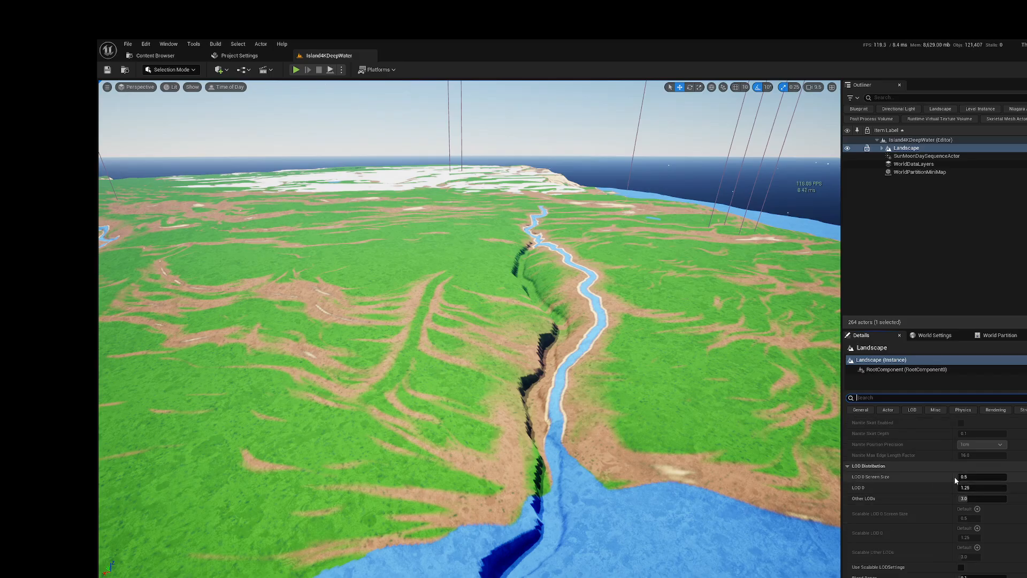
{"action": "scroll", "coordinate": [1024, 485], "scroll_direction": "down", "scroll_amount": 3}
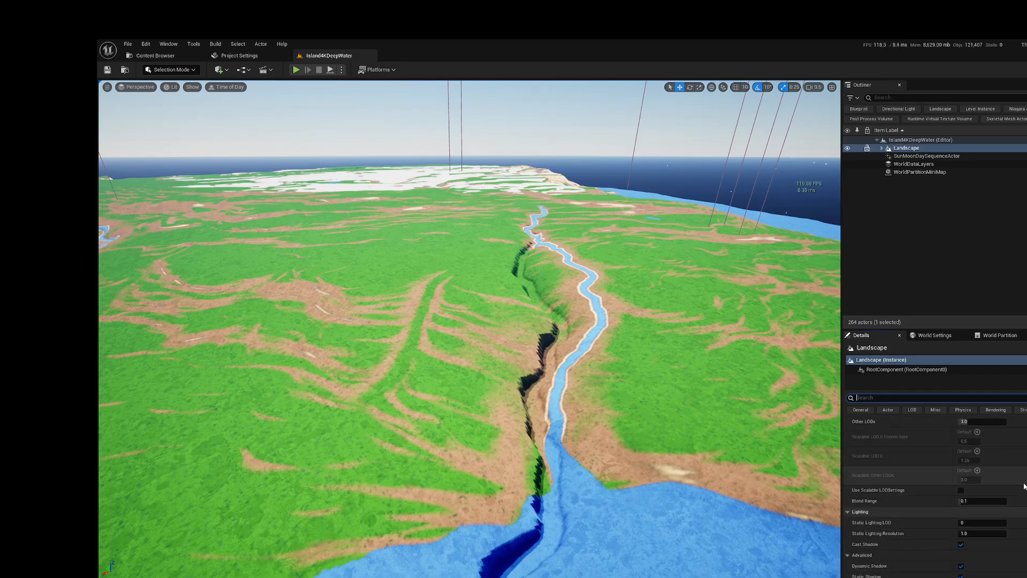
{"action": "scroll", "coordinate": [1023, 486], "scroll_direction": "down", "scroll_amount": 2}
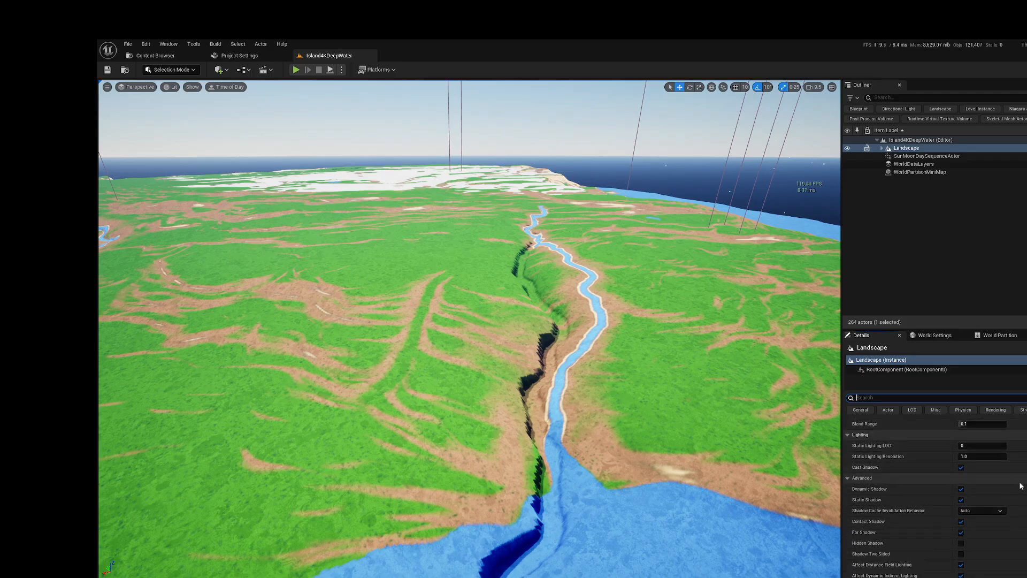
{"action": "scroll", "coordinate": [1002, 480], "scroll_direction": "down", "scroll_amount": 2}
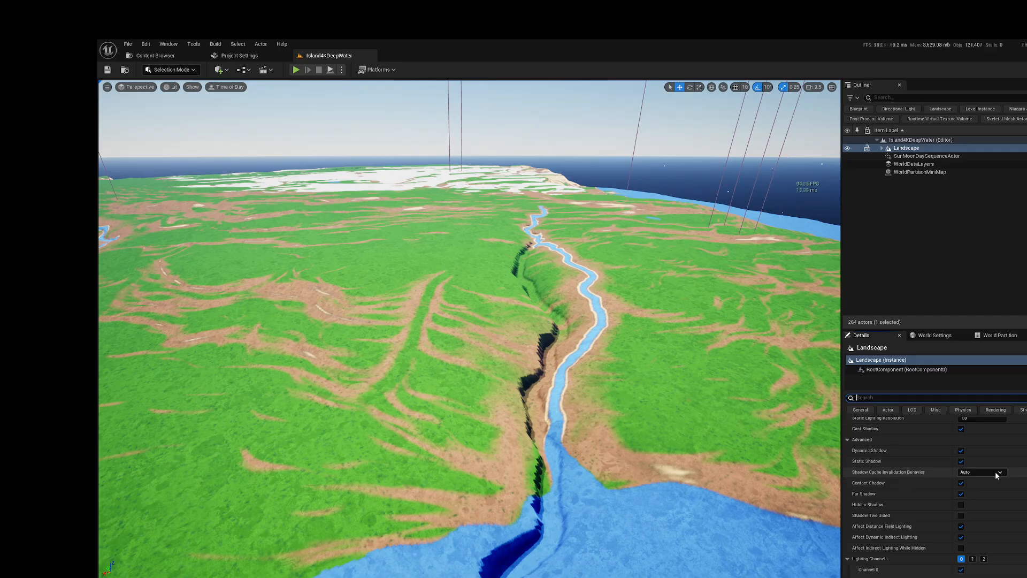
Step: Examine the Landscape's shadow, lighting channel, virtual texture, Lightmass, collision and navigation settings, collapsing the collision presets
{"action": "scroll", "coordinate": [992, 513], "scroll_direction": "down", "scroll_amount": 8}
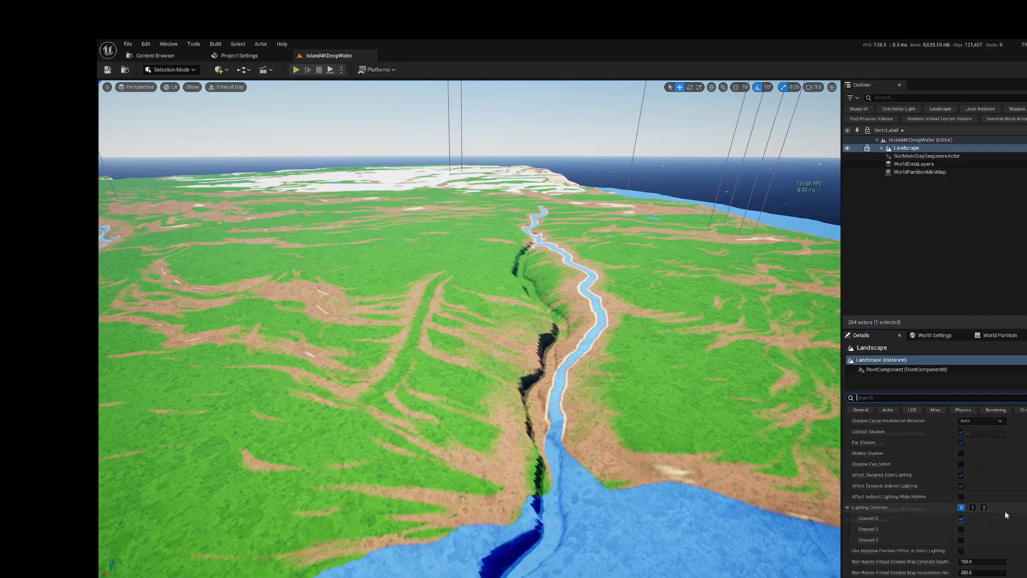
{"action": "scroll", "coordinate": [1014, 507], "scroll_direction": "down", "scroll_amount": 1}
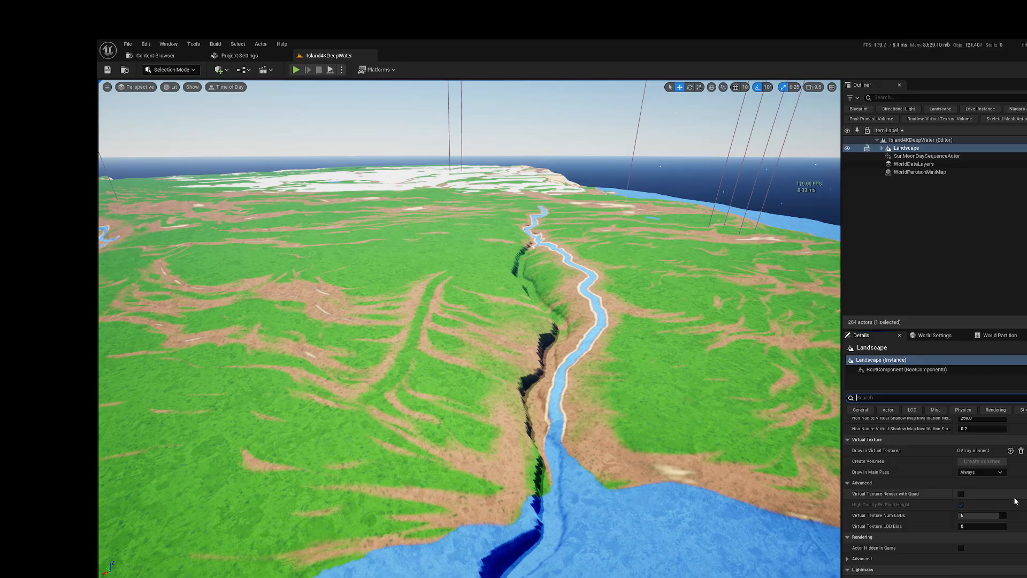
{"action": "scroll", "coordinate": [1016, 500], "scroll_direction": "down", "scroll_amount": 2}
{"action": "scroll", "coordinate": [1009, 505], "scroll_direction": "down", "scroll_amount": 2}
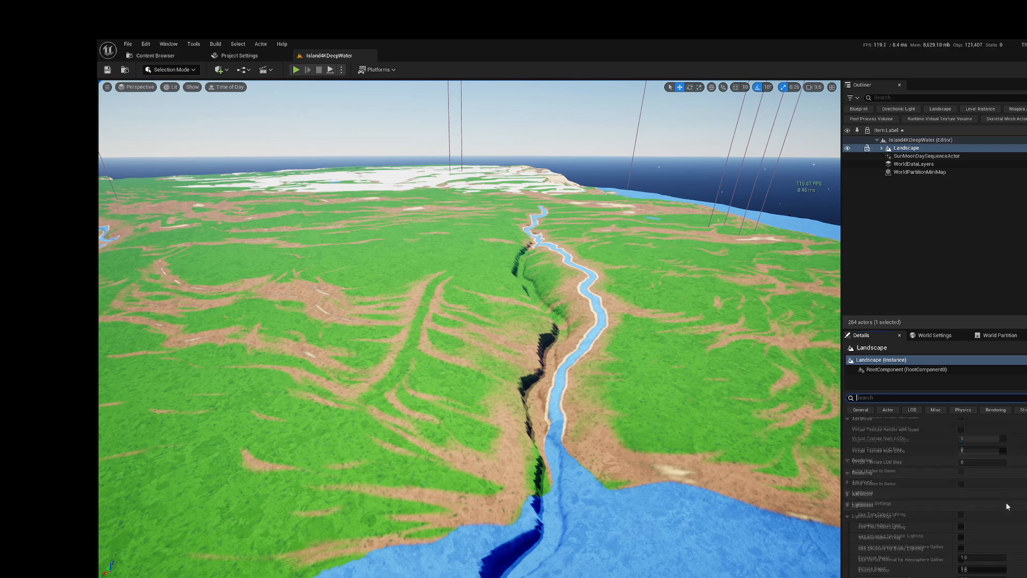
{"action": "scroll", "coordinate": [1005, 503], "scroll_direction": "down", "scroll_amount": 7}
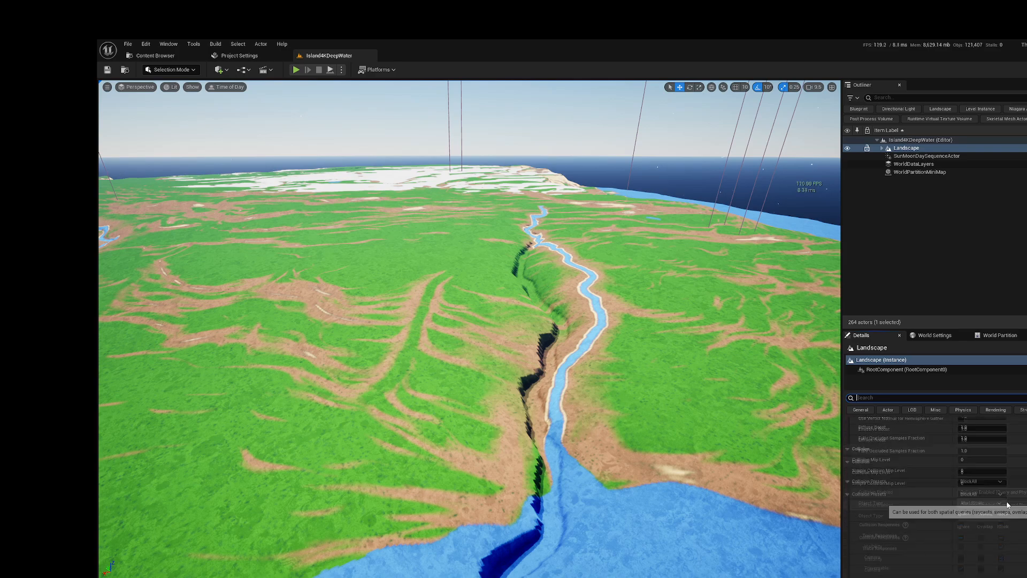
{"action": "left_click", "coordinate": [847, 443]}
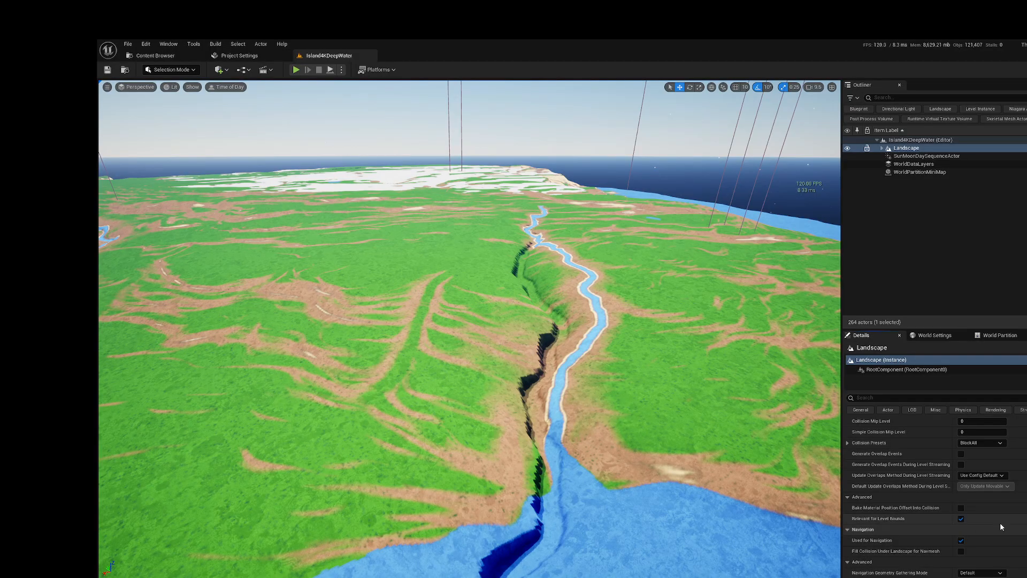
{"action": "scroll", "coordinate": [1002, 518], "scroll_direction": "down", "scroll_amount": 3}
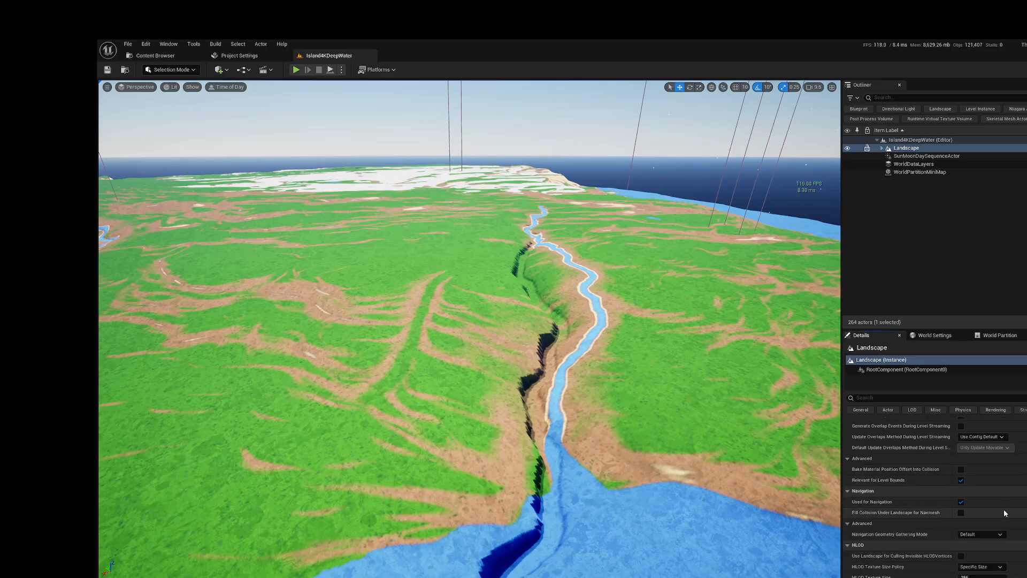
Step: Enable using the Landscape for culling invisible HLOD vertices and exclude the Landscape actor from HLOD
{"action": "scroll", "coordinate": [1003, 512], "scroll_direction": "down", "scroll_amount": 2}
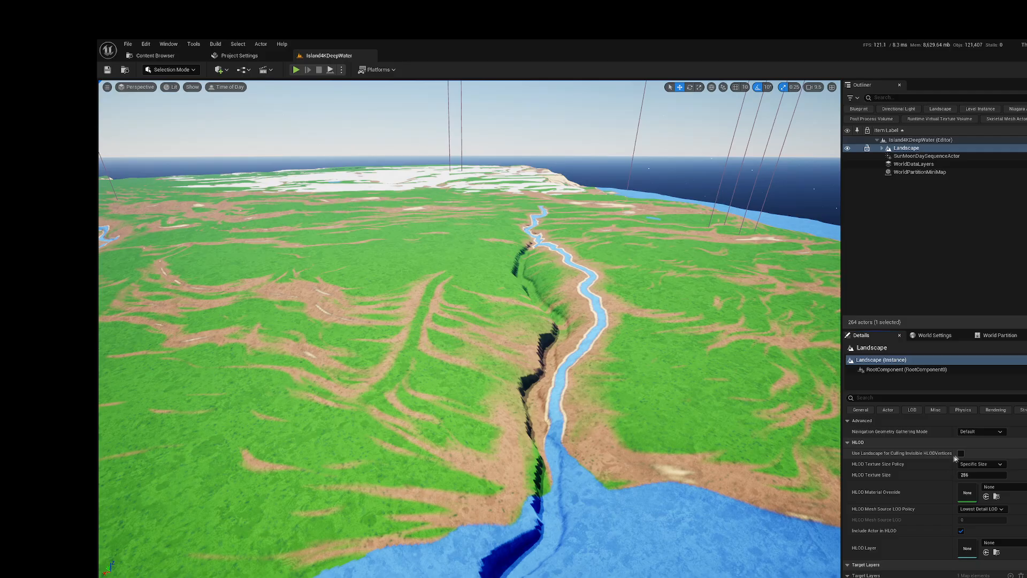
{"action": "scroll", "coordinate": [901, 486], "scroll_direction": "down", "scroll_amount": 1}
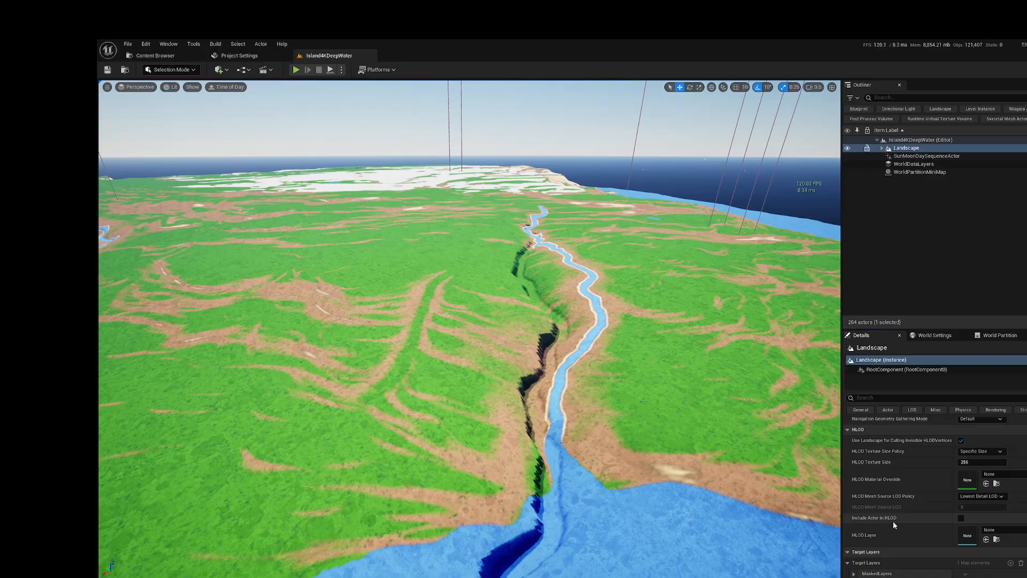
{"action": "scroll", "coordinate": [914, 521], "scroll_direction": "down", "scroll_amount": 3}
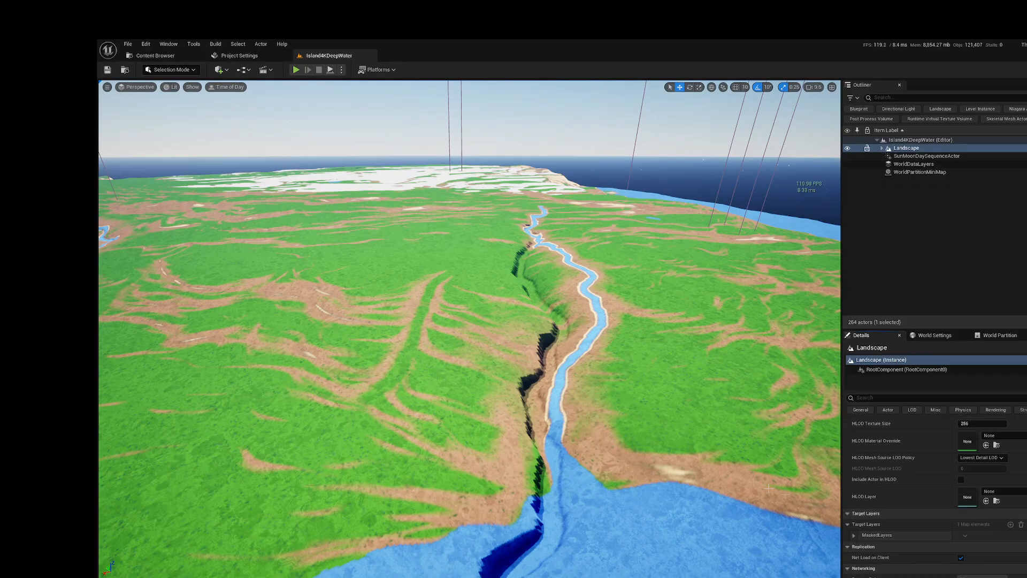
Step: Fly the viewport camera back over the bay and its headland, and return to the river valley to inspect the terrain
{"action": "key", "text": "s"}
{"action": "mouse_move", "coordinate": [618, 382]}
{"action": "right_mouse_down"}
{"action": "mouse_move", "coordinate": [546, 370]}
{"action": "mouse_move", "coordinate": [586, 366]}
{"action": "mouse_move", "coordinate": [543, 401]}
{"action": "mouse_move", "coordinate": [594, 387]}
{"action": "mouse_move", "coordinate": [639, 401]}
{"action": "mouse_move", "coordinate": [563, 343]}
{"action": "mouse_move", "coordinate": [604, 322]}
{"action": "mouse_move", "coordinate": [574, 318]}
{"action": "mouse_move", "coordinate": [583, 351]}
{"action": "mouse_move", "coordinate": [540, 340]}
{"action": "mouse_move", "coordinate": [617, 380]}
{"action": "right_mouse_up"}
{"action": "key", "text": "w"}
{"action": "key", "text": "s"}
{"action": "key", "text": "d"}
{"action": "key", "text": "a"}
{"action": "key", "text": "w"}
{"action": "key", "text": "s"}
{"action": "key", "text": "w"}
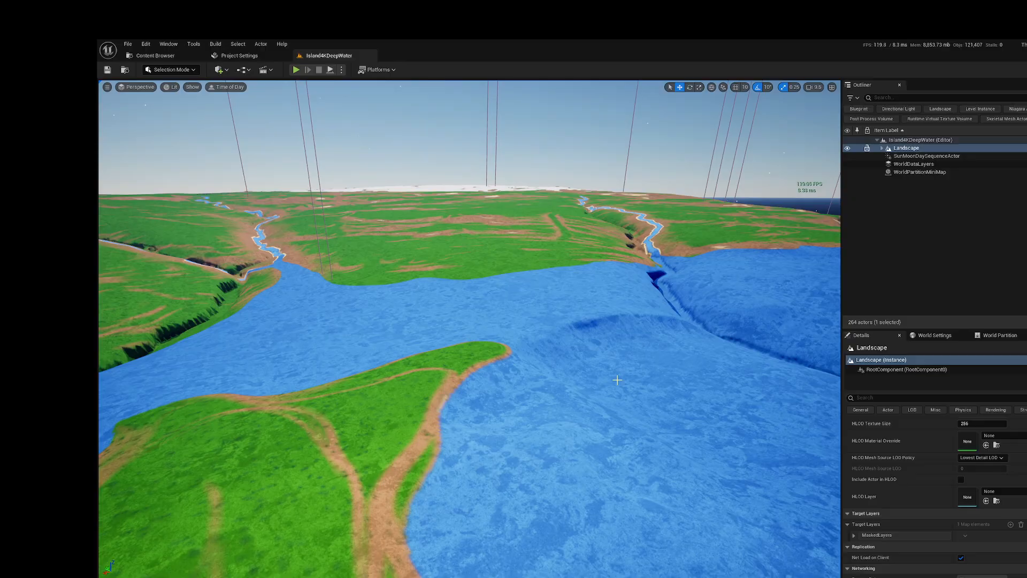
{"action": "right_click_drag", "start_coordinate": [497, 376], "coordinate": [583, 354]}
{"action": "key", "text": "w"}
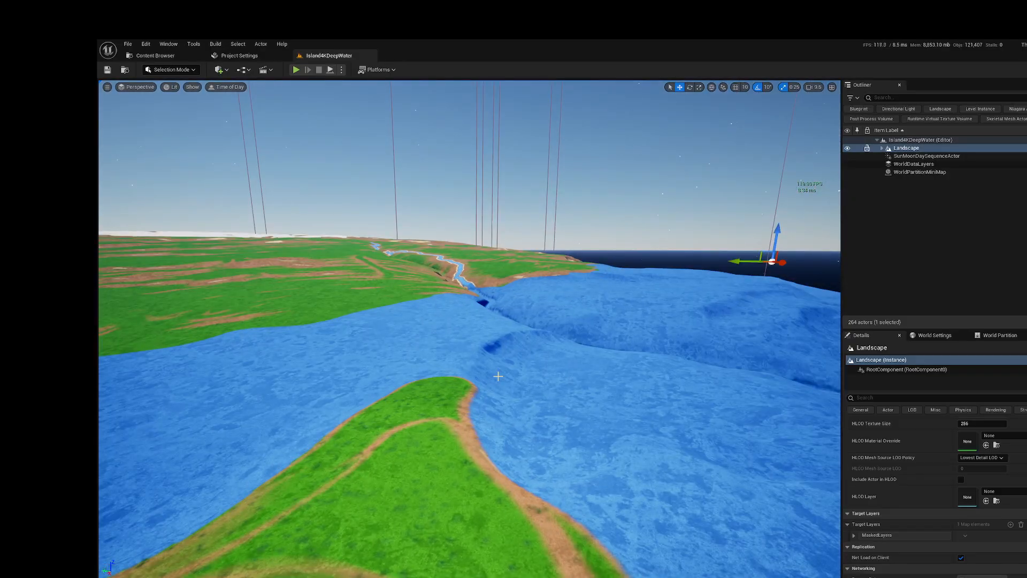
{"action": "scroll", "coordinate": [922, 474], "scroll_direction": "up", "scroll_amount": 3}
{"action": "right_click_drag", "start_coordinate": [470, 329], "coordinate": [443, 350]}
{"action": "key", "text": "w"}
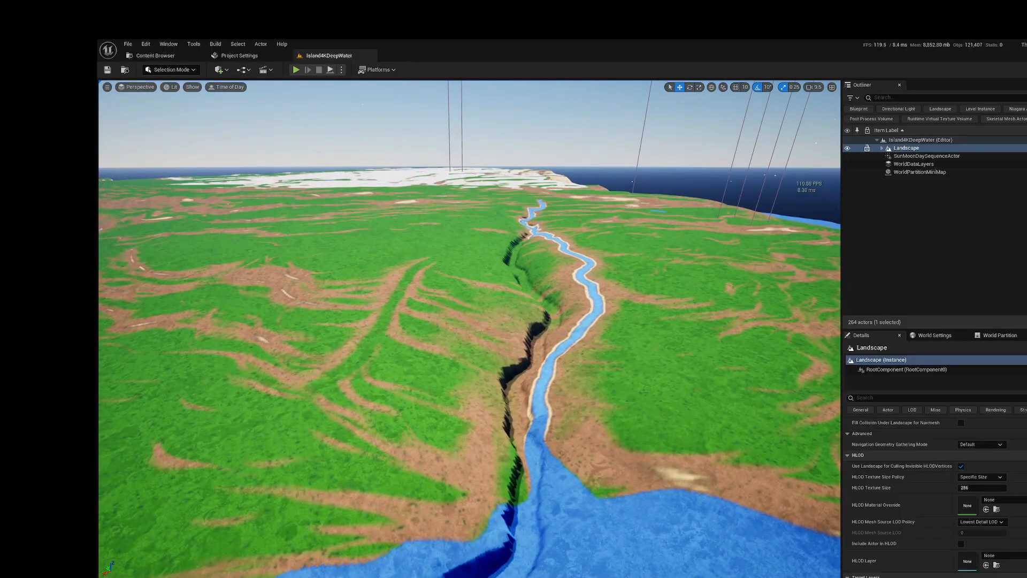
{"action": "key", "text": "s"}
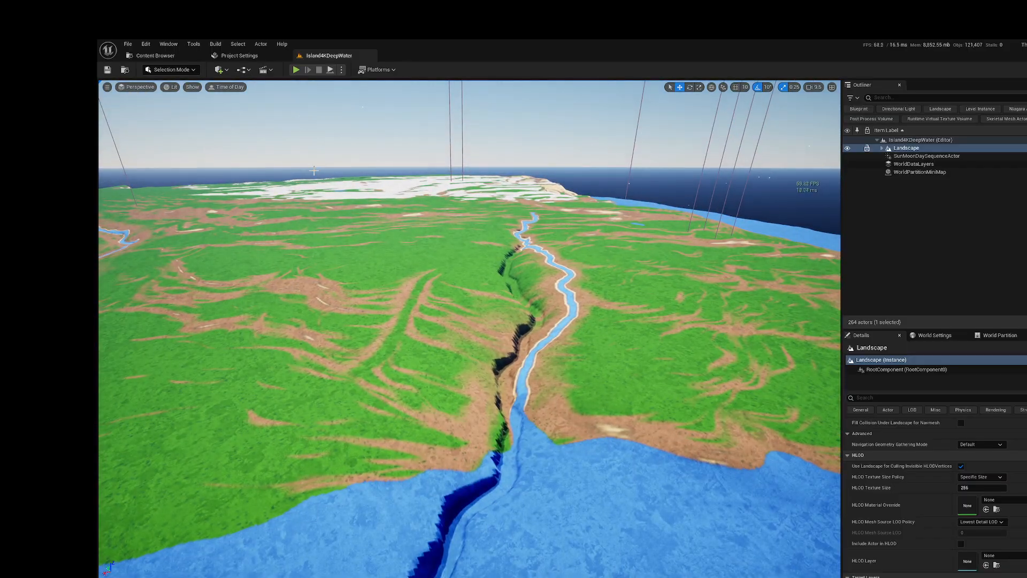
Step: Open the M_LP_Landscape_4K material from the Assets/Landscape content folder
{"action": "left_click", "coordinate": [155, 55]}
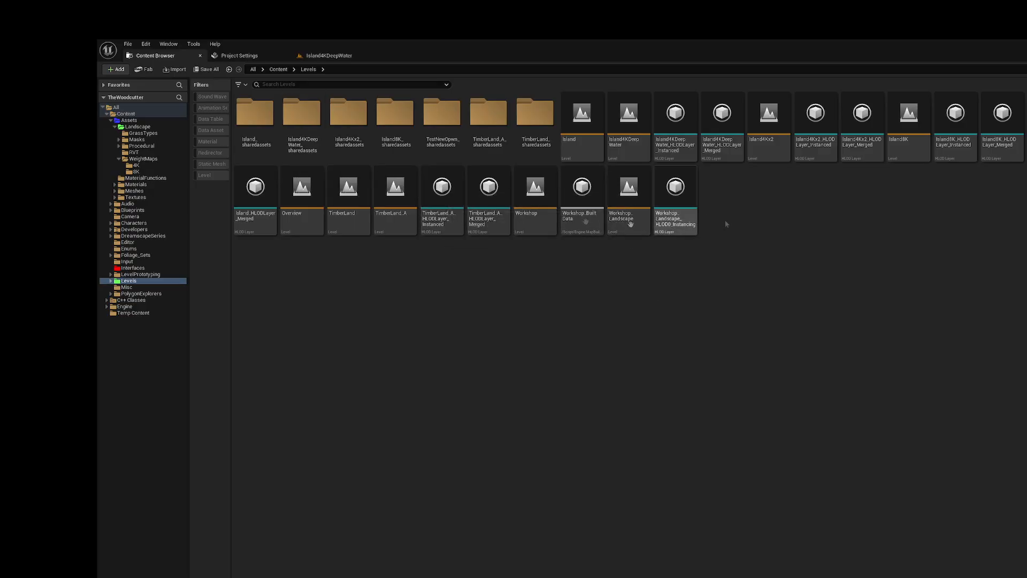
{"action": "left_click", "coordinate": [138, 128]}
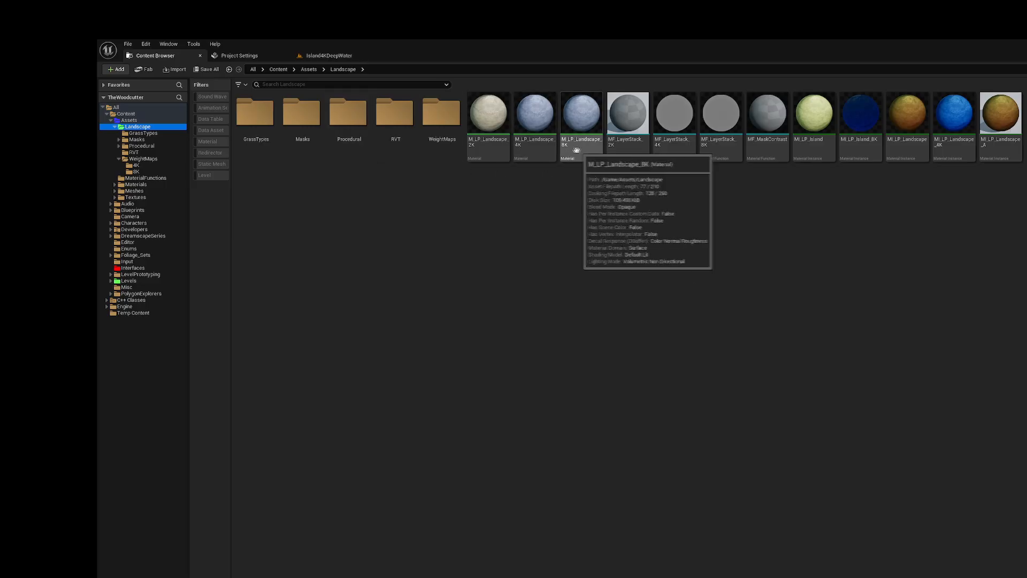
{"action": "left_click", "coordinate": [536, 150]}
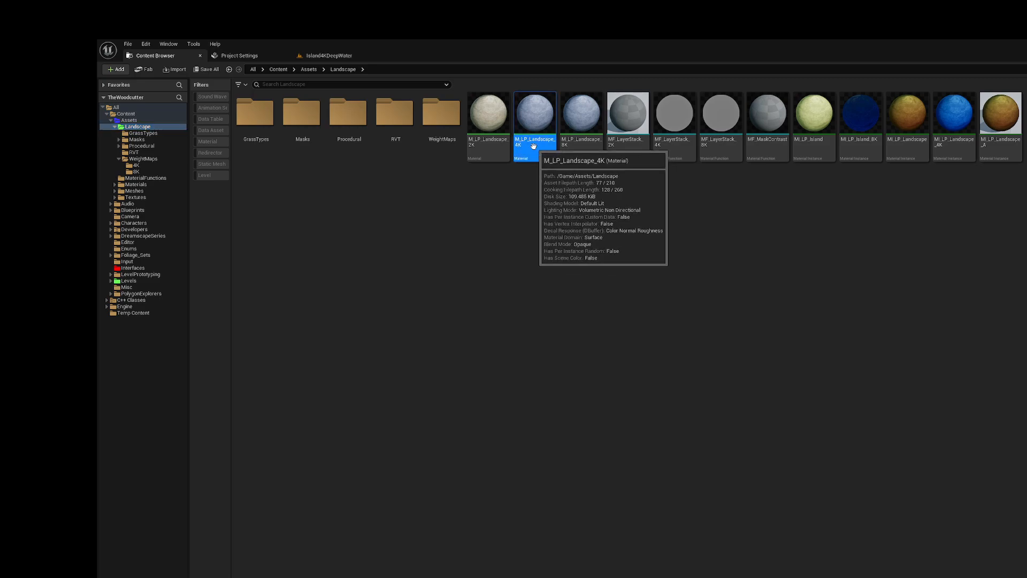
{"action": "double_click", "coordinate": [534, 146]}
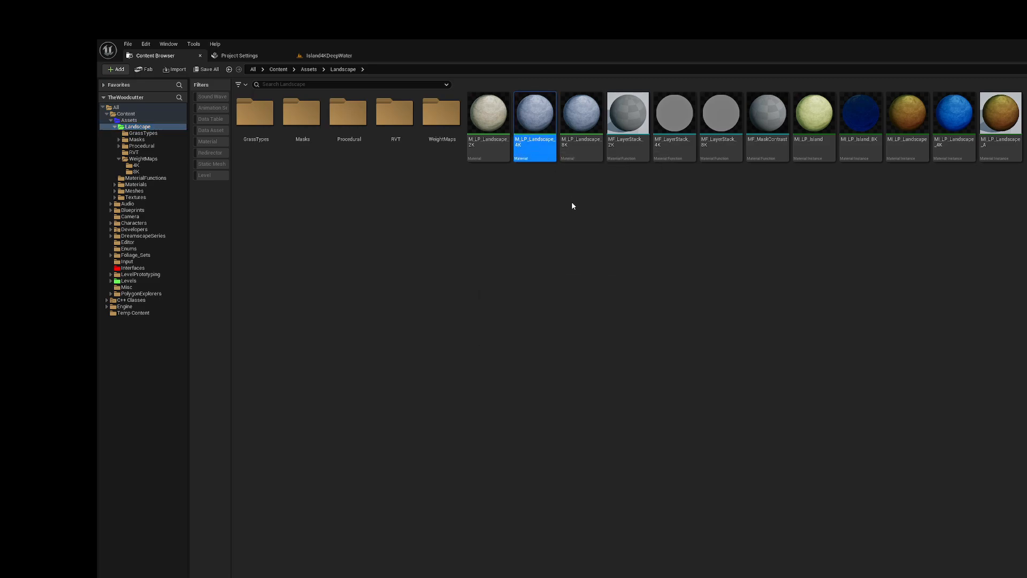
Step: Examine the material graph's layer color groups, the Layer Stack masks and the Final Material Stack blend
{"action": "scroll", "coordinate": [644, 280], "scroll_direction": "down", "scroll_amount": 8}
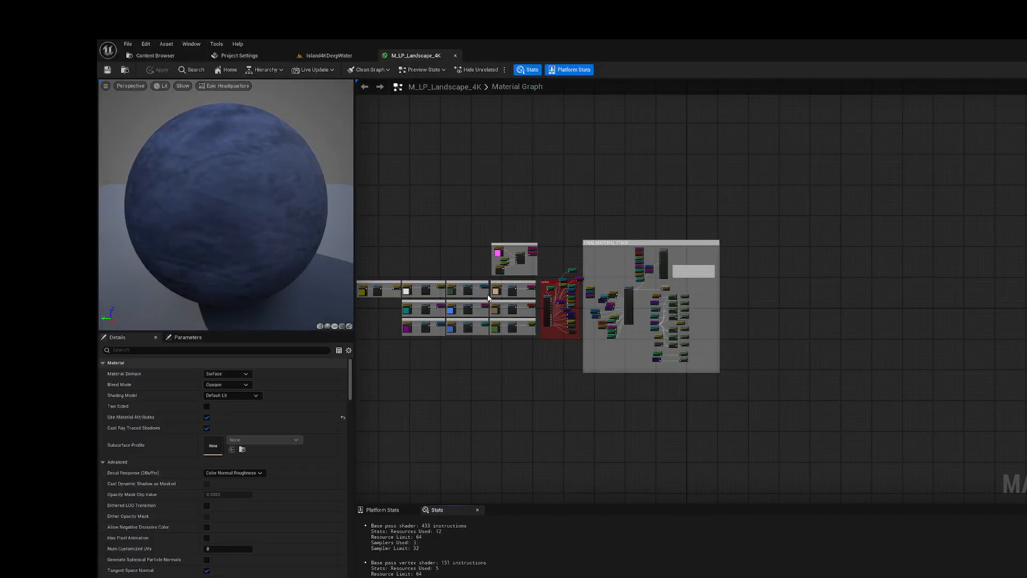
{"action": "scroll", "coordinate": [427, 295], "scroll_direction": "up", "scroll_amount": 5}
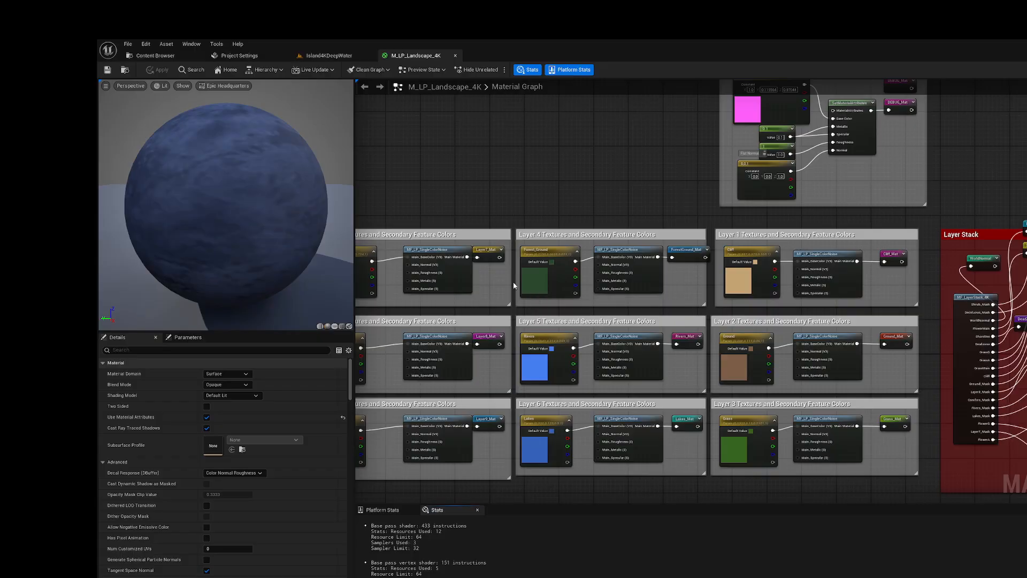
{"action": "scroll", "coordinate": [514, 285], "scroll_direction": "down", "scroll_amount": 3}
{"action": "scroll", "coordinate": [767, 187], "scroll_direction": "up", "scroll_amount": 1}
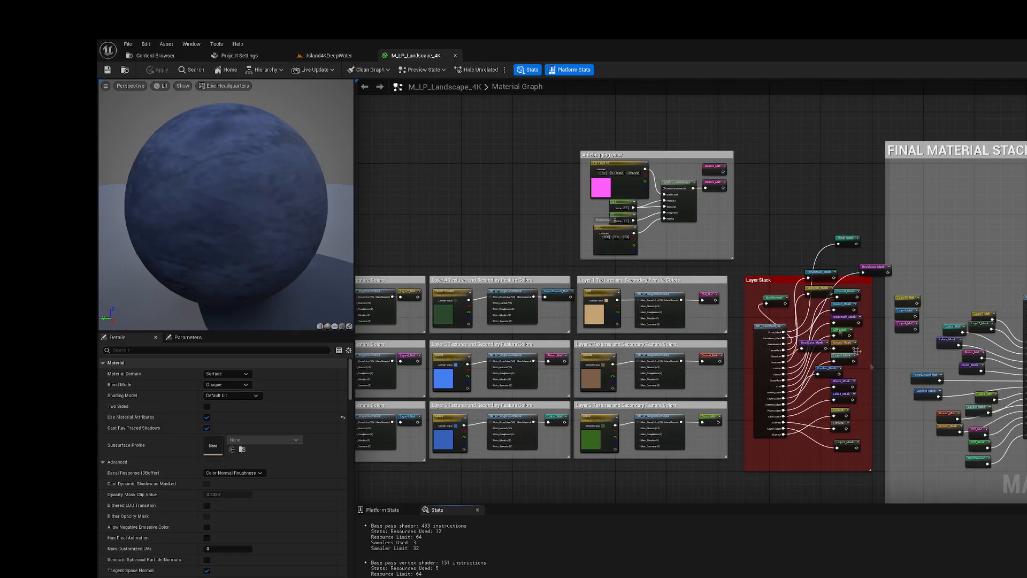
{"action": "scroll", "coordinate": [935, 425], "scroll_direction": "up", "scroll_amount": 2}
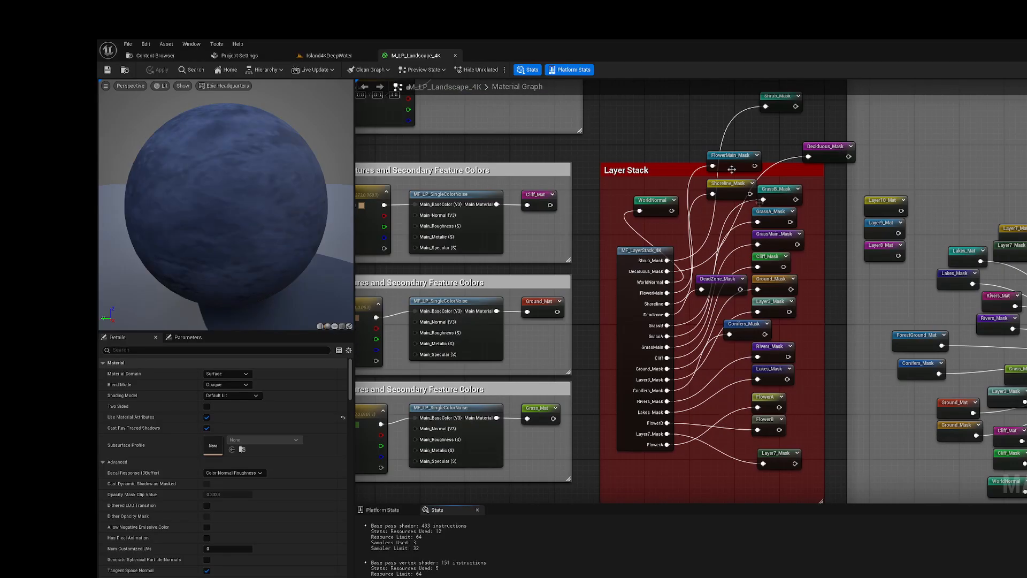
{"action": "scroll", "coordinate": [663, 304], "scroll_direction": "down", "scroll_amount": 2}
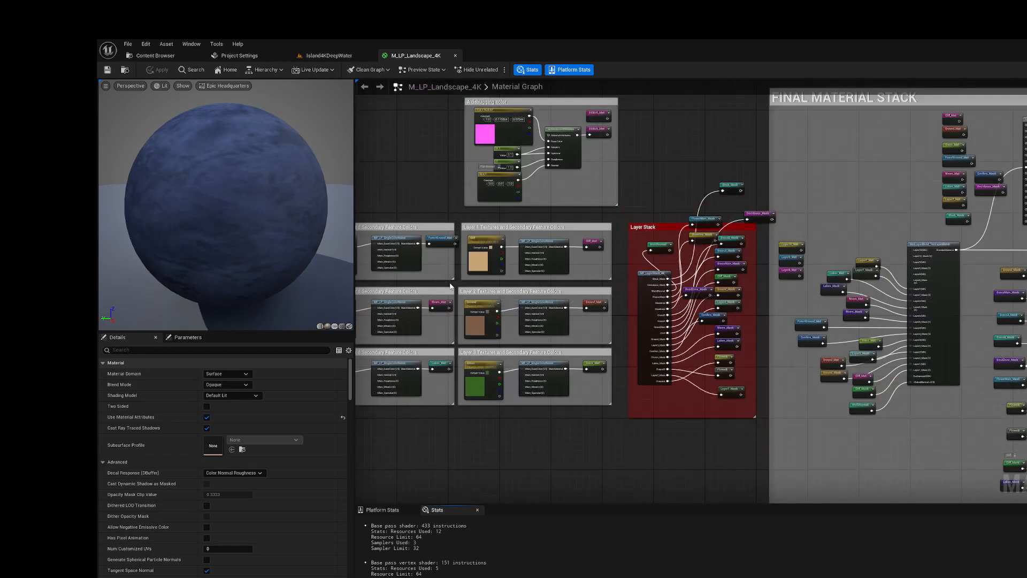
{"action": "scroll", "coordinate": [451, 286], "scroll_direction": "up", "scroll_amount": 2}
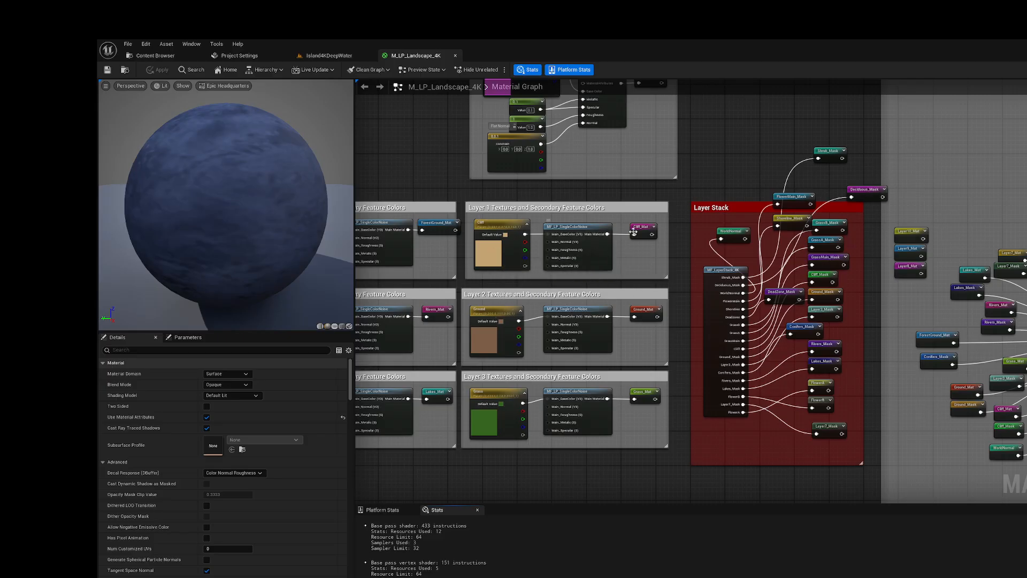
{"action": "scroll", "coordinate": [492, 307], "scroll_direction": "down", "scroll_amount": 3}
{"action": "scroll", "coordinate": [748, 273], "scroll_direction": "up", "scroll_amount": 2}
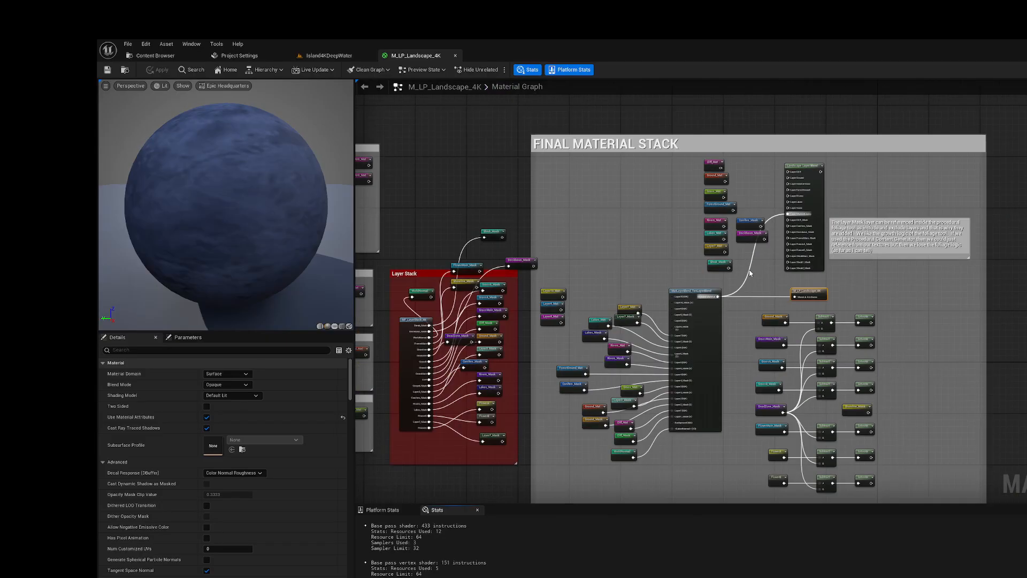
{"action": "scroll", "coordinate": [737, 386], "scroll_direction": "up", "scroll_amount": 2}
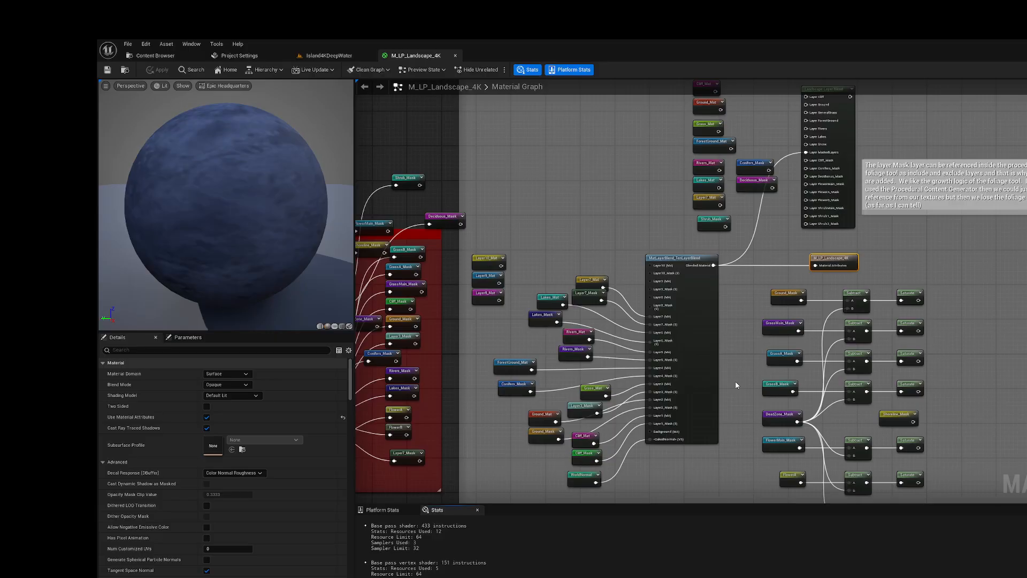
{"action": "scroll", "coordinate": [736, 385], "scroll_direction": "down", "scroll_amount": 3}
{"action": "scroll", "coordinate": [379, 428], "scroll_direction": "up", "scroll_amount": 3}
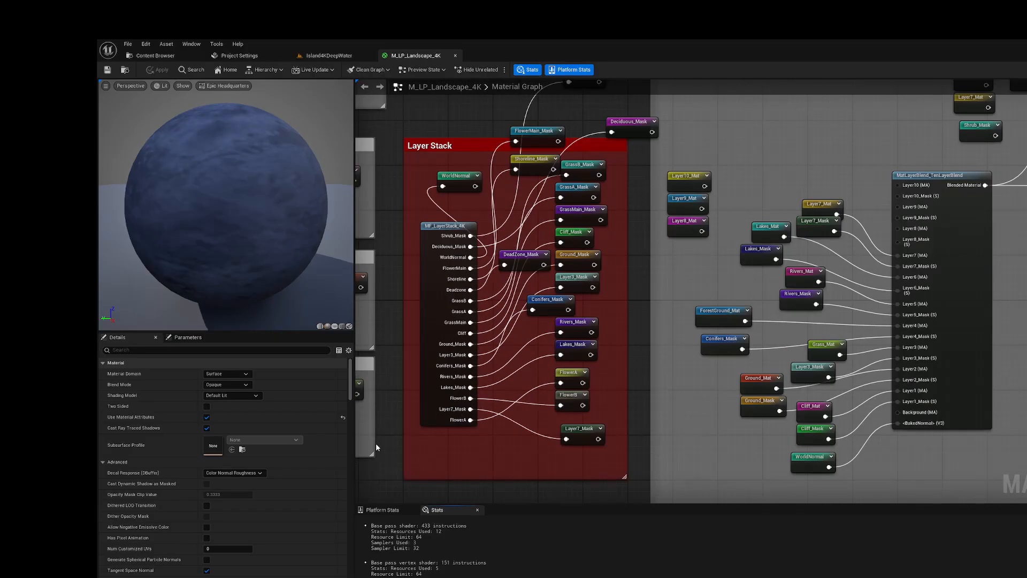
Step: Open the MF_LayerStack_4K material function from the Layer Stack group and view its mask groups
{"action": "left_click", "coordinate": [437, 298]}
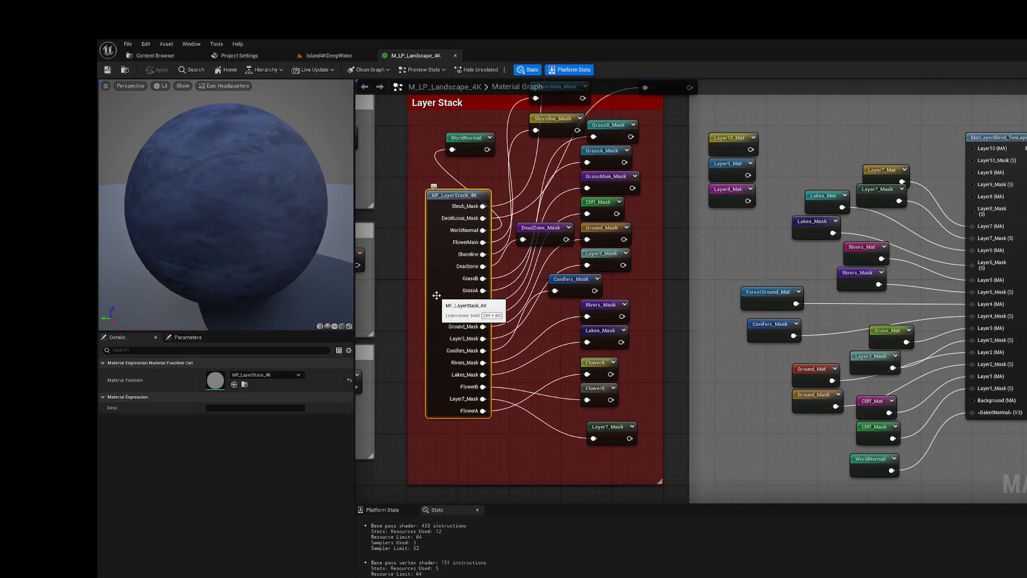
{"action": "double_click", "coordinate": [436, 295]}
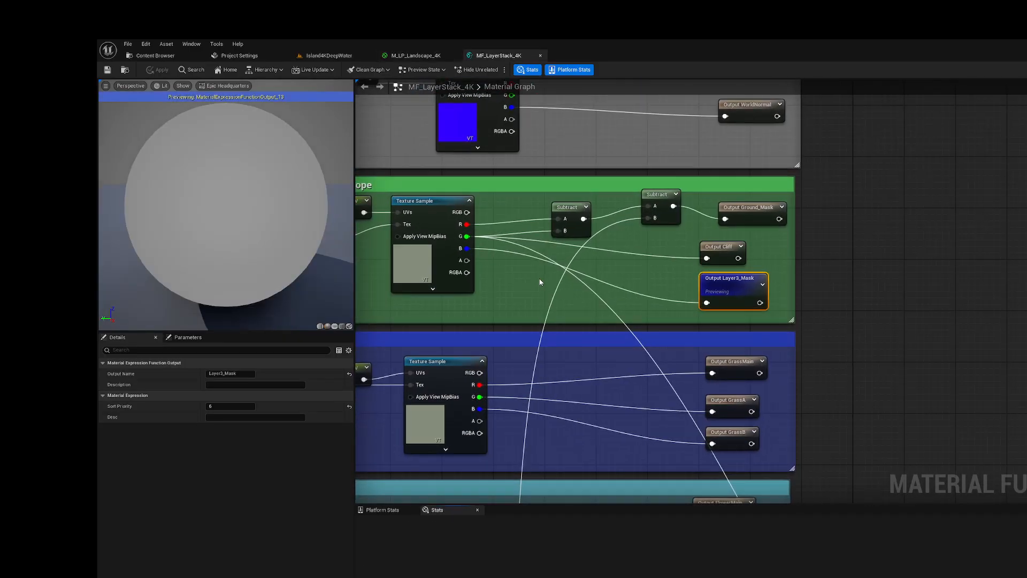
{"action": "scroll", "coordinate": [808, 330], "scroll_direction": "down", "scroll_amount": 3}
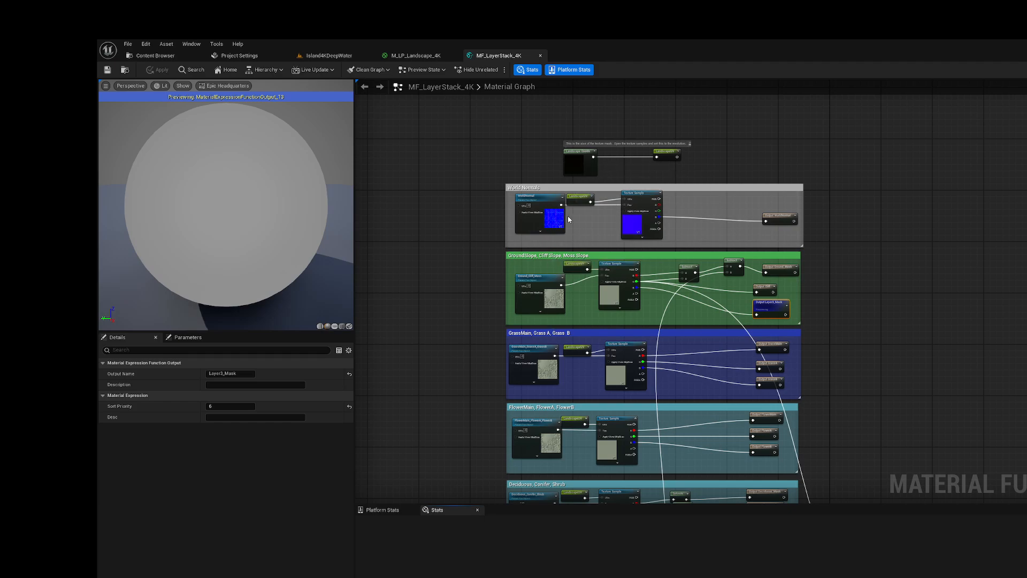
Step: Inspect the sampler types of WorldNormal and Ground_Cliff_Moss and the Landscape Coords mapping scale, and return to the Landscape content folder
{"action": "scroll", "coordinate": [566, 216], "scroll_direction": "up", "scroll_amount": 4}
{"action": "left_click", "coordinate": [533, 222]}
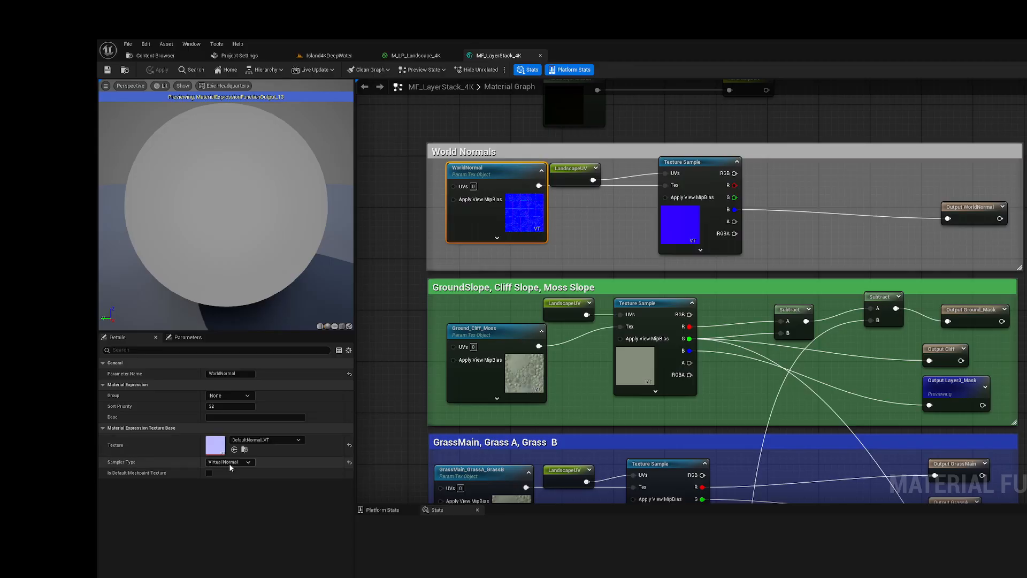
{"action": "left_click", "coordinate": [519, 383]}
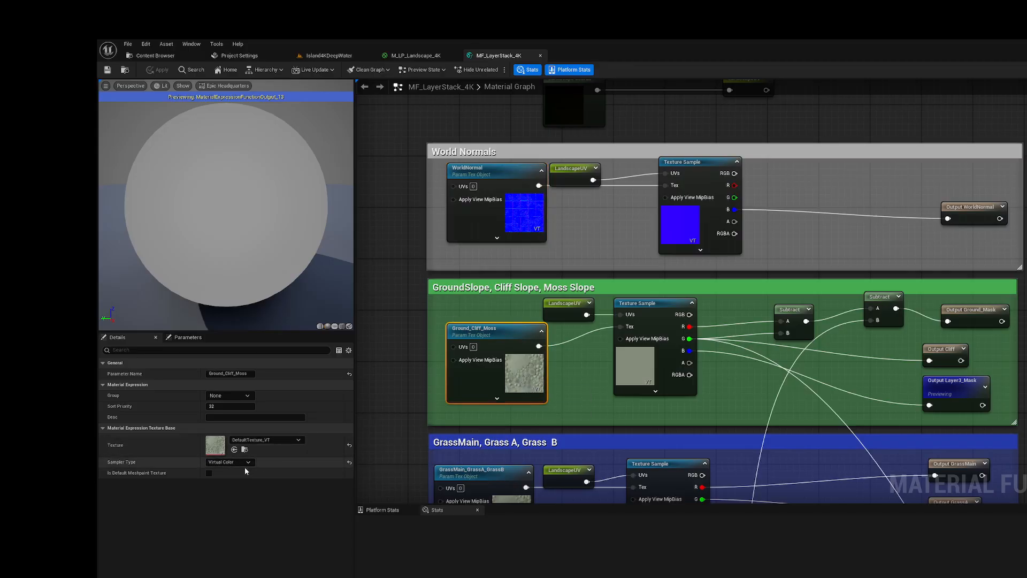
{"action": "scroll", "coordinate": [591, 246], "scroll_direction": "down", "scroll_amount": 1}
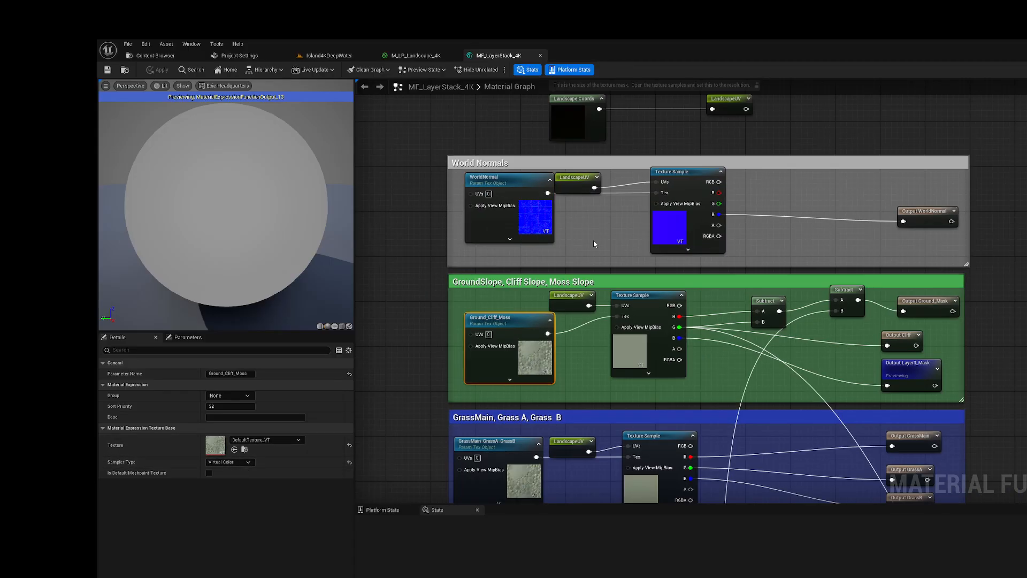
{"action": "left_click", "coordinate": [578, 124]}
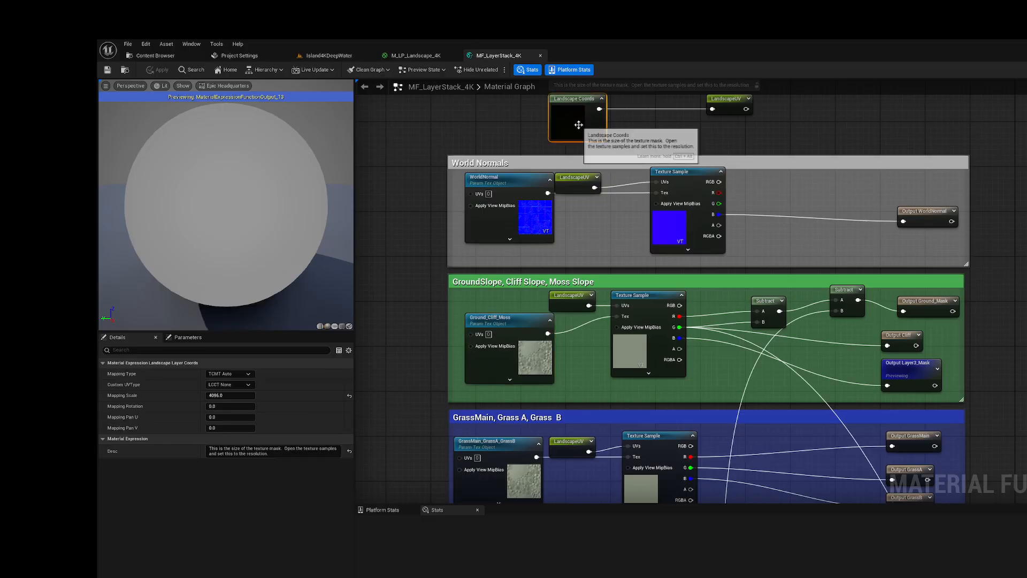
{"action": "scroll", "coordinate": [568, 109], "scroll_direction": "down", "scroll_amount": 1}
{"action": "scroll", "coordinate": [568, 109], "scroll_direction": "up", "scroll_amount": 1}
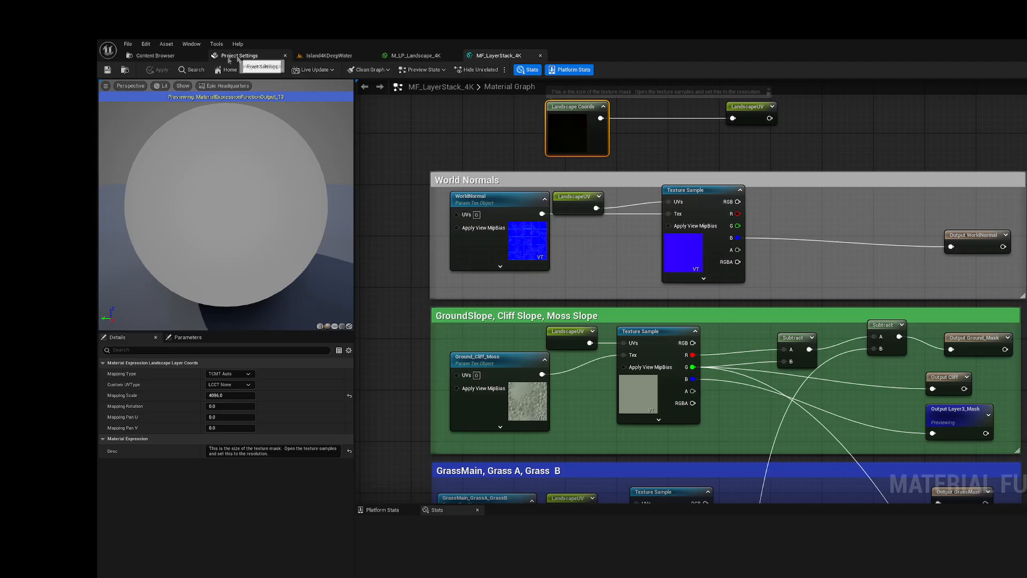
{"action": "left_click", "coordinate": [153, 56]}
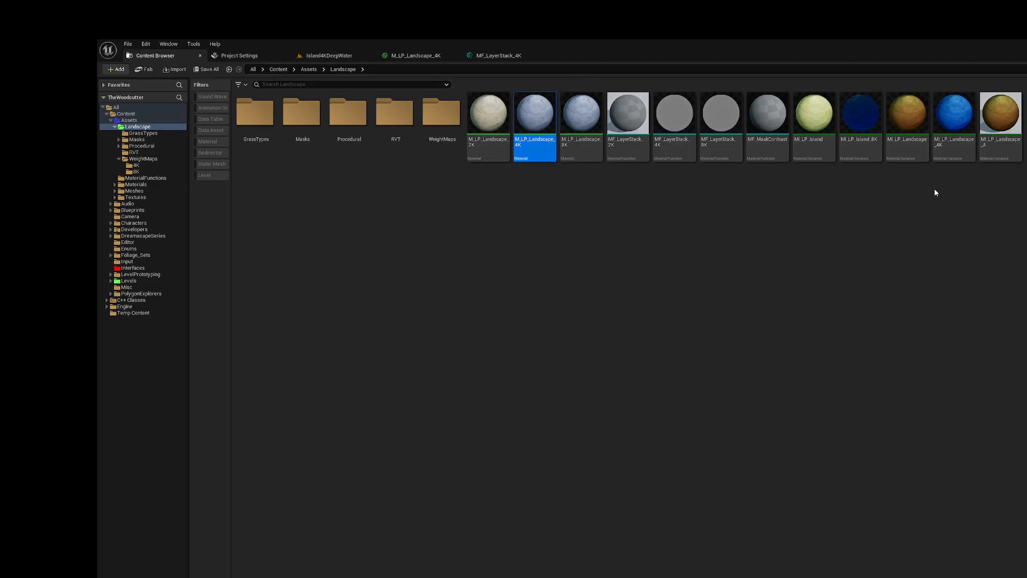
Step: Create a material instance from M_LP_Landscape_4K and name it M_LP_Landscape_4K_DeepWater
{"action": "left_click", "coordinate": [951, 147]}
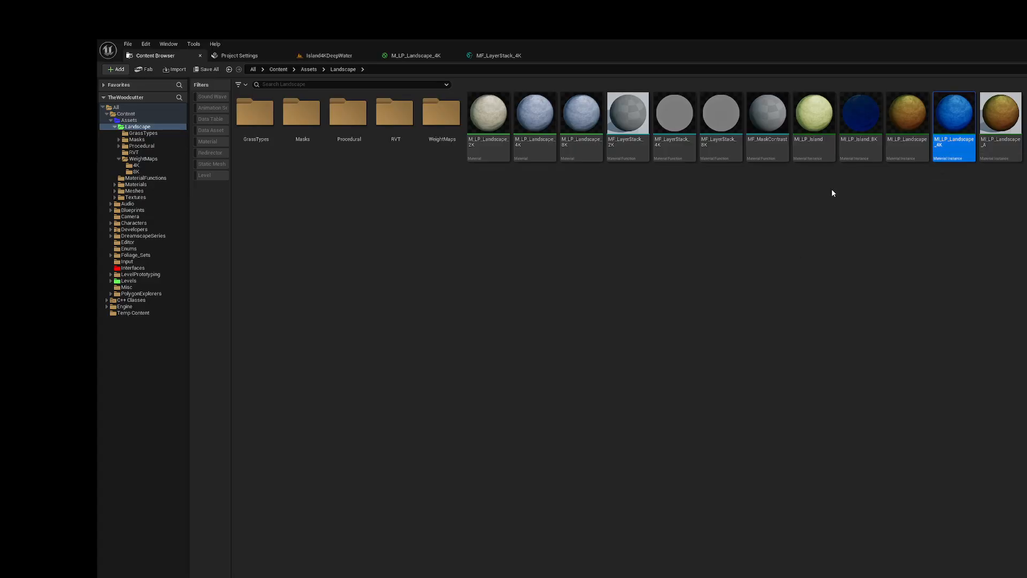
{"action": "left_click", "coordinate": [536, 149]}
{"action": "right_click", "coordinate": [535, 149]}
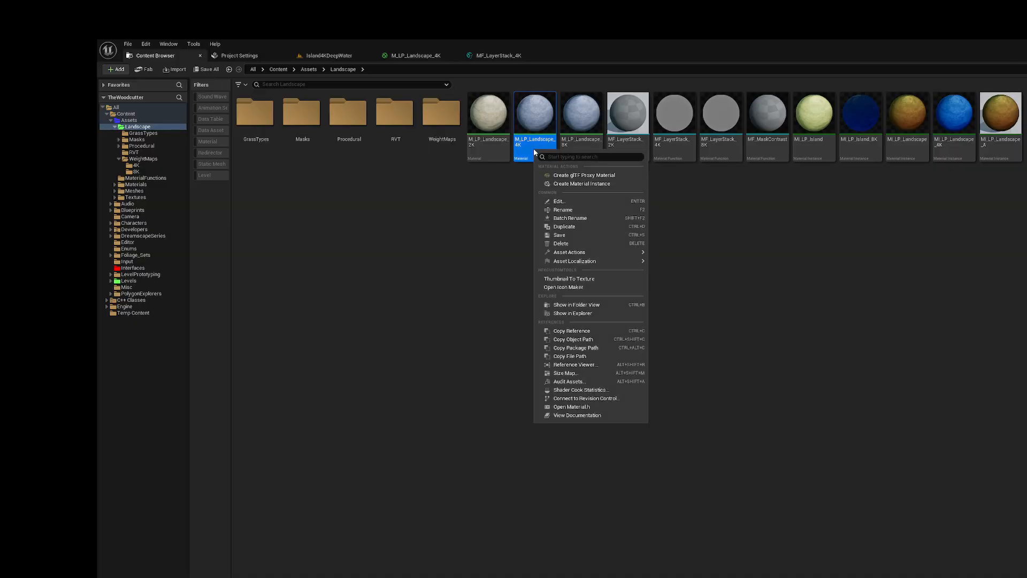
{"action": "left_click", "coordinate": [556, 181]}
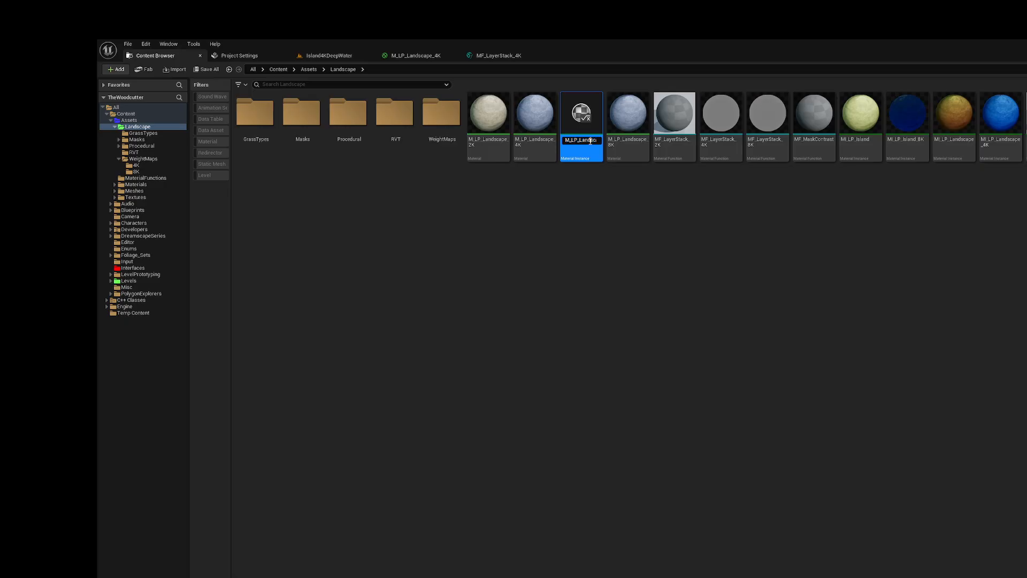
{"action": "key", "text": "End"}
{"action": "key", "text": "BackSpace"}
{"action": "key", "text": "BackSpace"}
{"action": "key", "text": "BackSpace"}
{"action": "key", "text": "BackSpace"}
{"action": "type", "text": "Dee"}
{"action": "key", "text": "Return"}
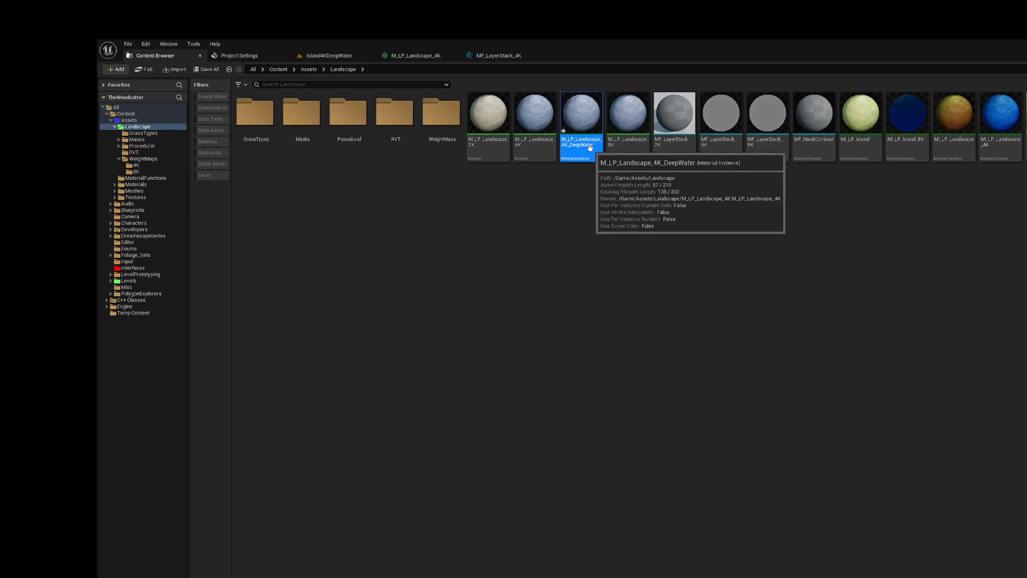
Step: Rename the new material instance to MI_LP_Landscape_4K_DeepWater
{"action": "left_click", "coordinate": [571, 143]}
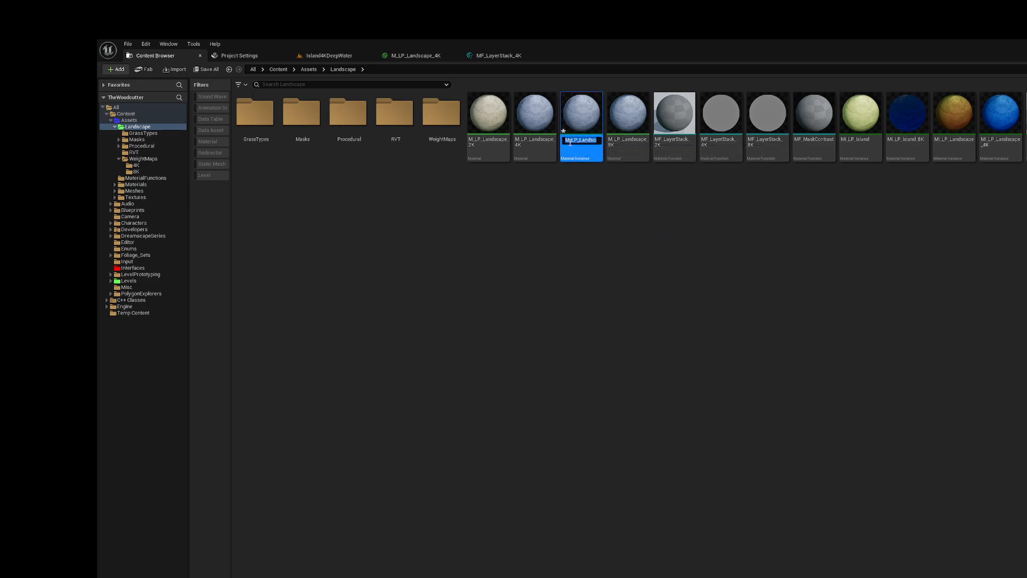
{"action": "left_click", "coordinate": [570, 142]}
{"action": "type", "text": "I"}
{"action": "key", "text": "Left"}
{"action": "key", "text": "Left"}
{"action": "key", "text": "Left"}
{"action": "key", "text": "Left"}
{"action": "key", "text": "Left"}
{"action": "key", "text": "Left"}
{"action": "key", "text": "Left"}
{"action": "key", "text": "Left"}
{"action": "key", "text": "Left"}
{"action": "key", "text": "Left"}
{"action": "key", "text": "Left"}
{"action": "key", "text": "Left"}
{"action": "key", "text": "Left"}
{"action": "key", "text": "Left"}
{"action": "key", "text": "Left"}
{"action": "key", "text": "Left"}
{"action": "key", "text": "Left"}
{"action": "key", "text": "Return"}
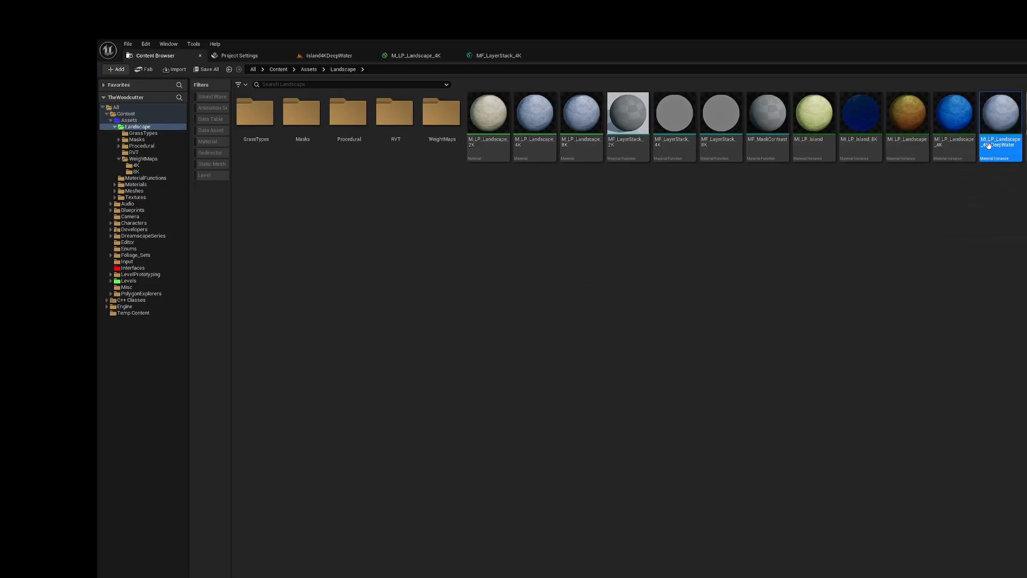
Step: Open the MI_LP_Landscape_4K_DeepWater instance and enable overrides for all five global texture parameters, from the Deciduous mask through WorldNormal
{"action": "double_click", "coordinate": [998, 125]}
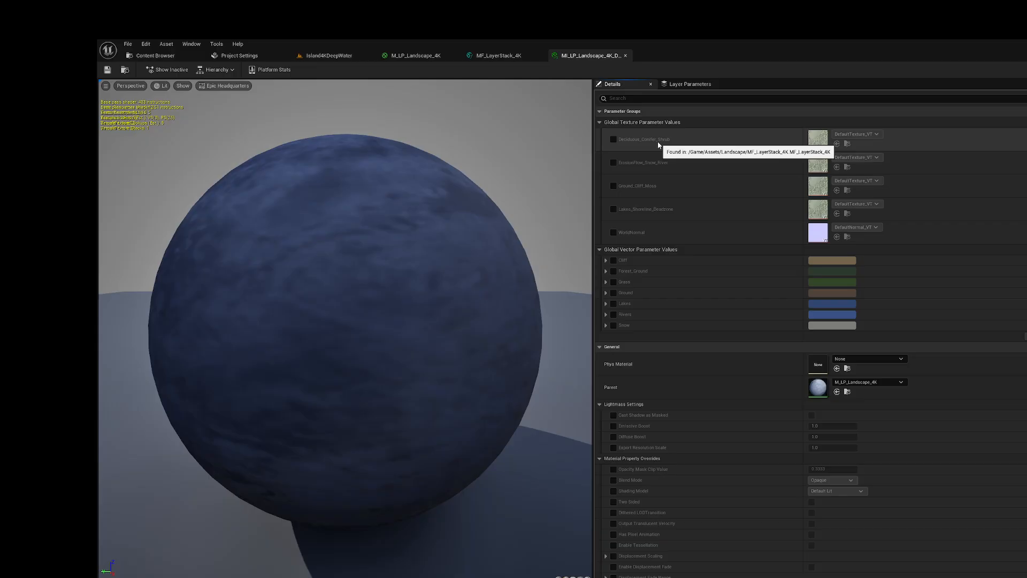
{"action": "left_click", "coordinate": [614, 139]}
{"action": "left_click", "coordinate": [612, 162]}
{"action": "left_click", "coordinate": [614, 185]}
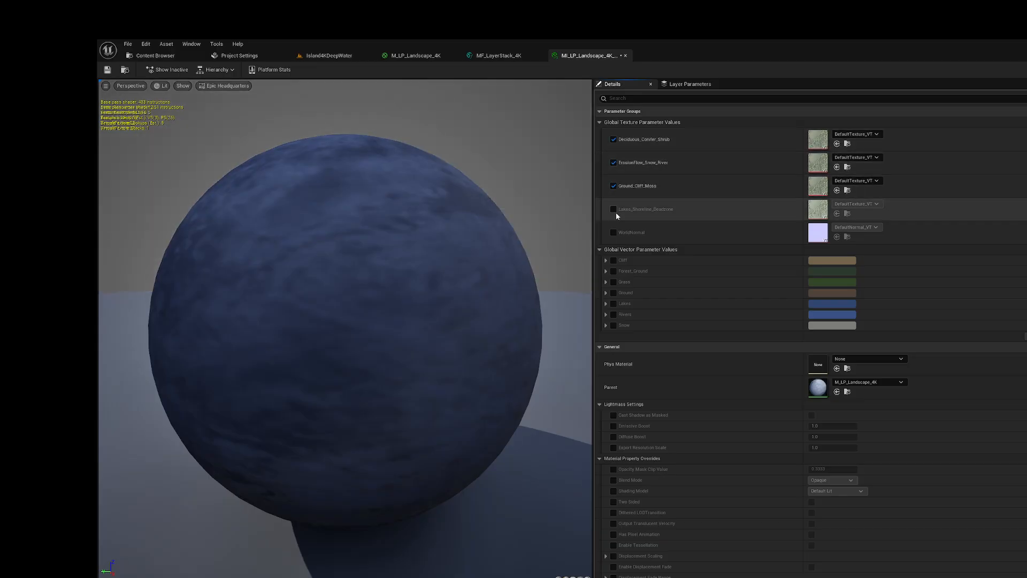
{"action": "left_click", "coordinate": [614, 209]}
{"action": "left_click", "coordinate": [614, 233]}
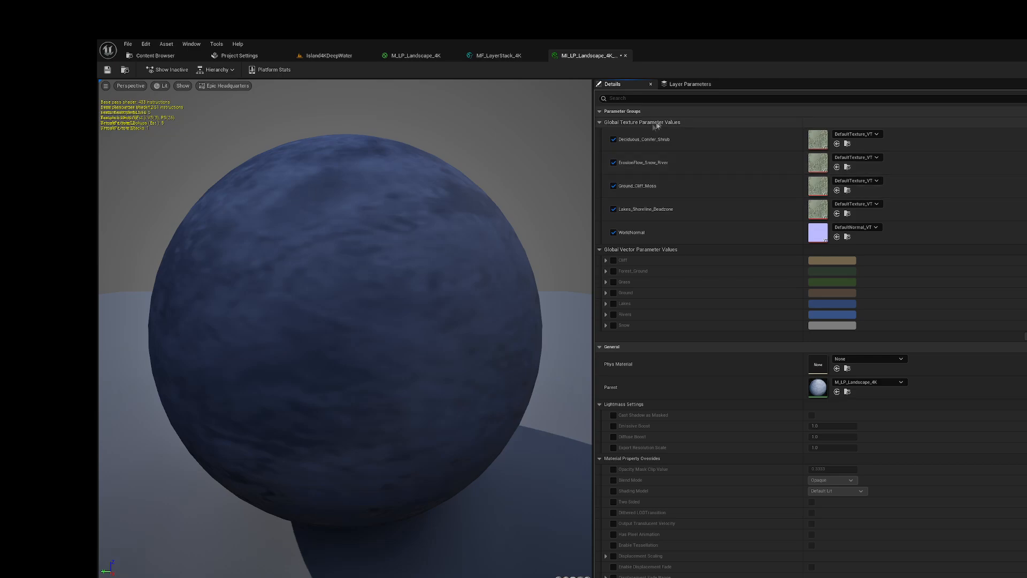
Step: Create a folder named DeepWater inside the Landscape/WeightMaps/4K content folder and open it
{"action": "left_click", "coordinate": [151, 57]}
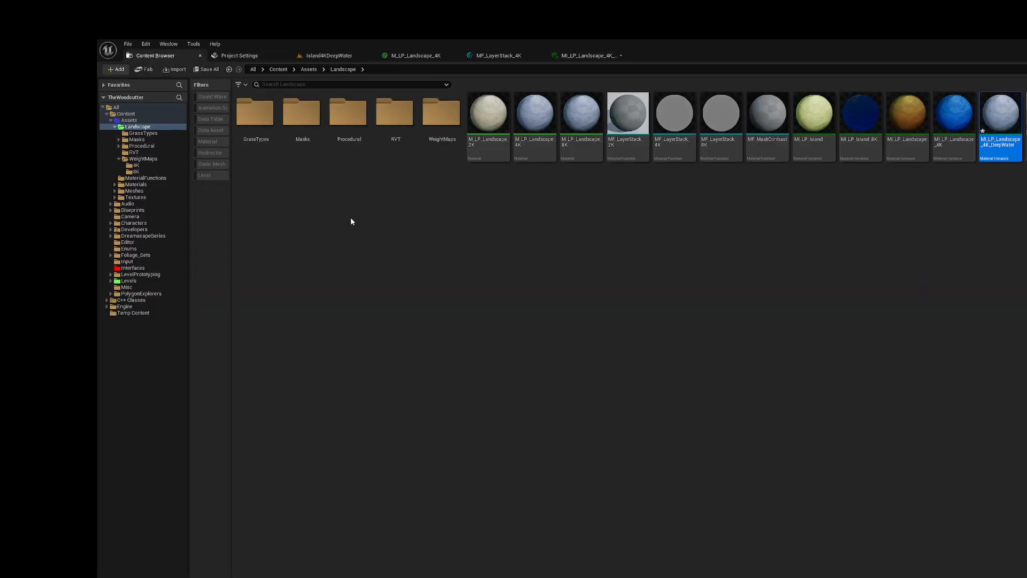
{"action": "double_click", "coordinate": [441, 113]}
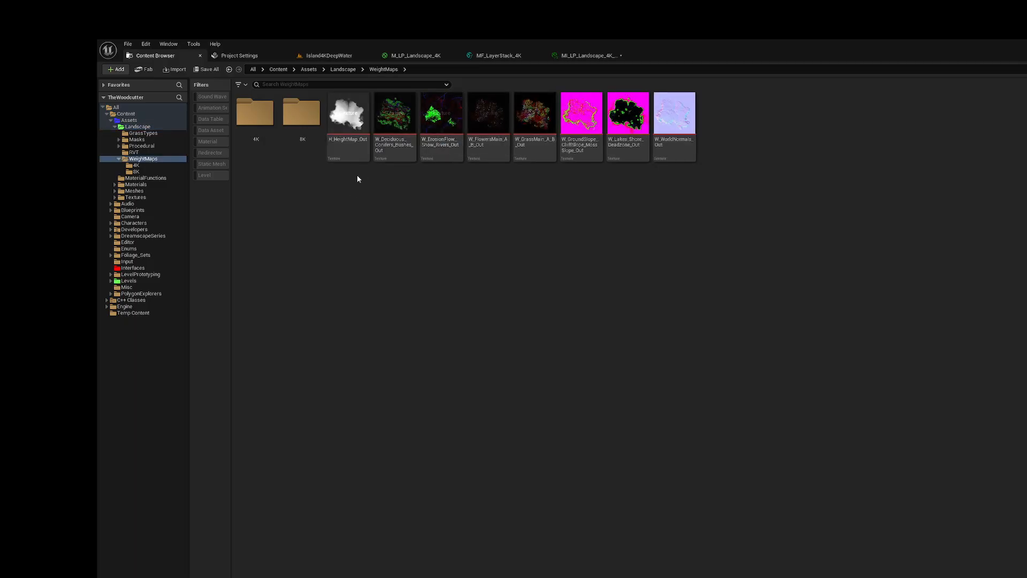
{"action": "double_click", "coordinate": [252, 121]}
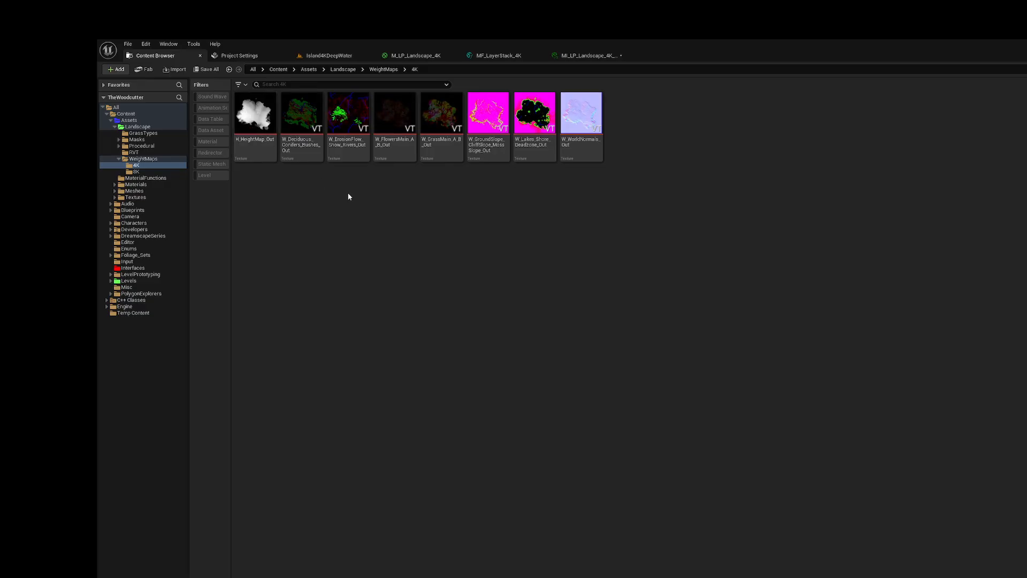
{"action": "right_click", "coordinate": [341, 228]}
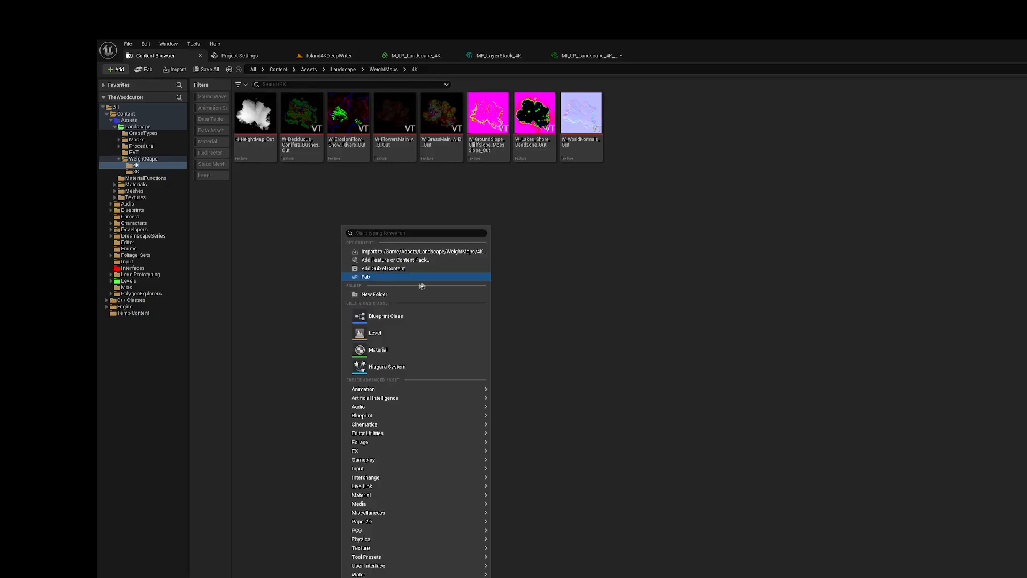
{"action": "left_click", "coordinate": [392, 296]}
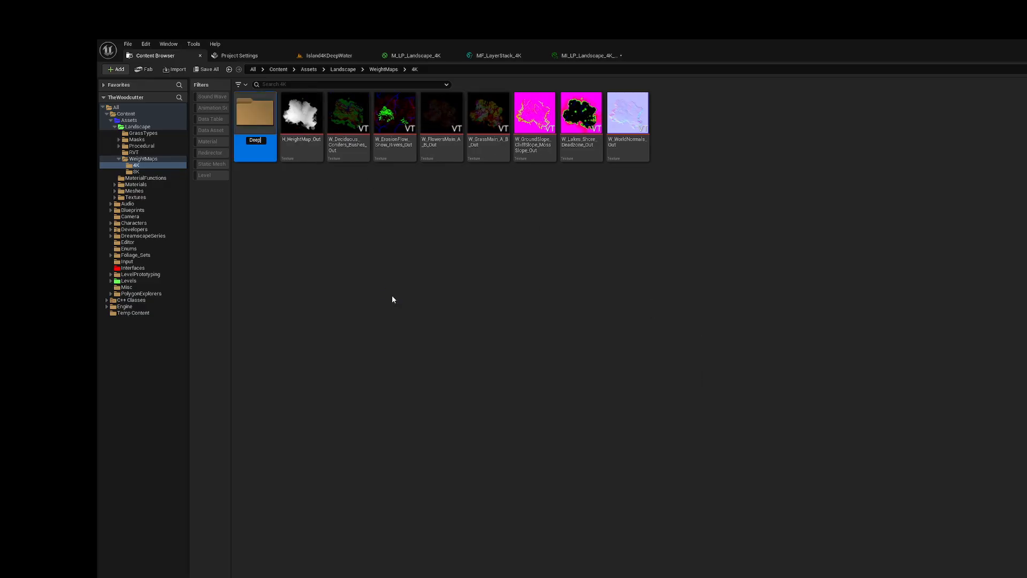
{"action": "key", "text": "Return"}
{"action": "double_click", "coordinate": [265, 130]}
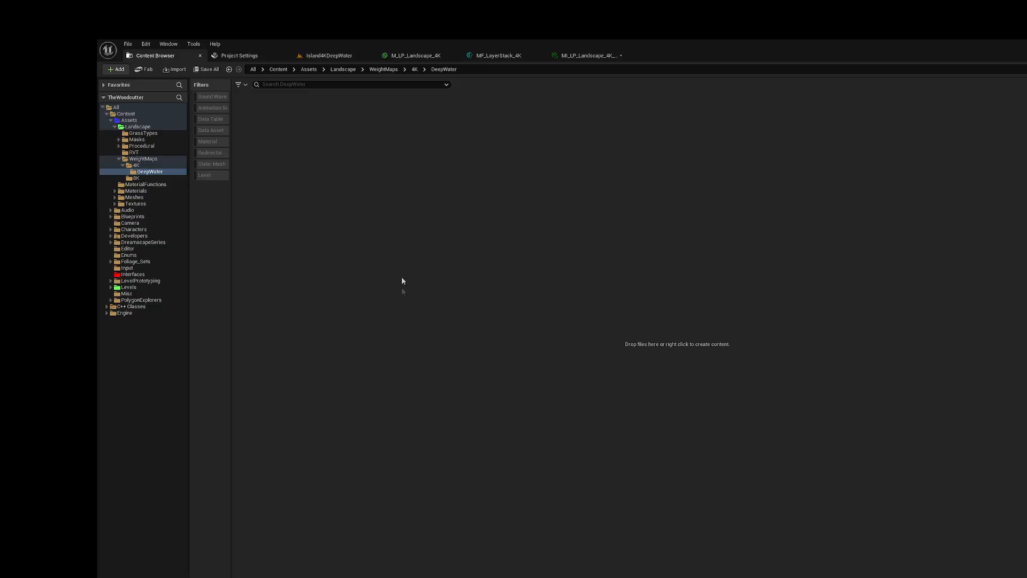
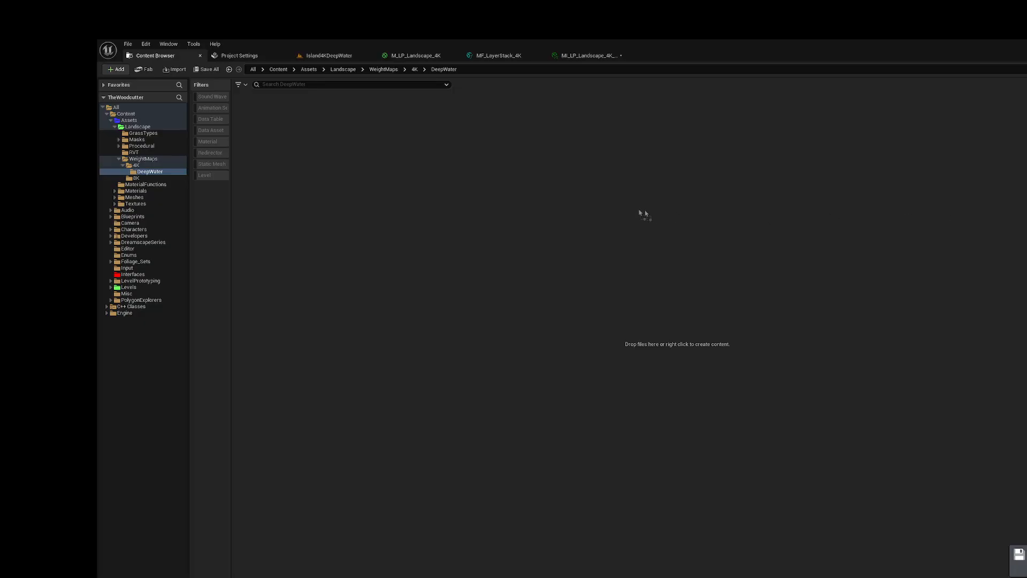
Step: Import the Gaea heightmap, weight map and world normal textures into the DeepWater folder and save all unsaved assets
{"action": "left_click_drag", "start_coordinate": [470, 226], "coordinate": [470, 224]}
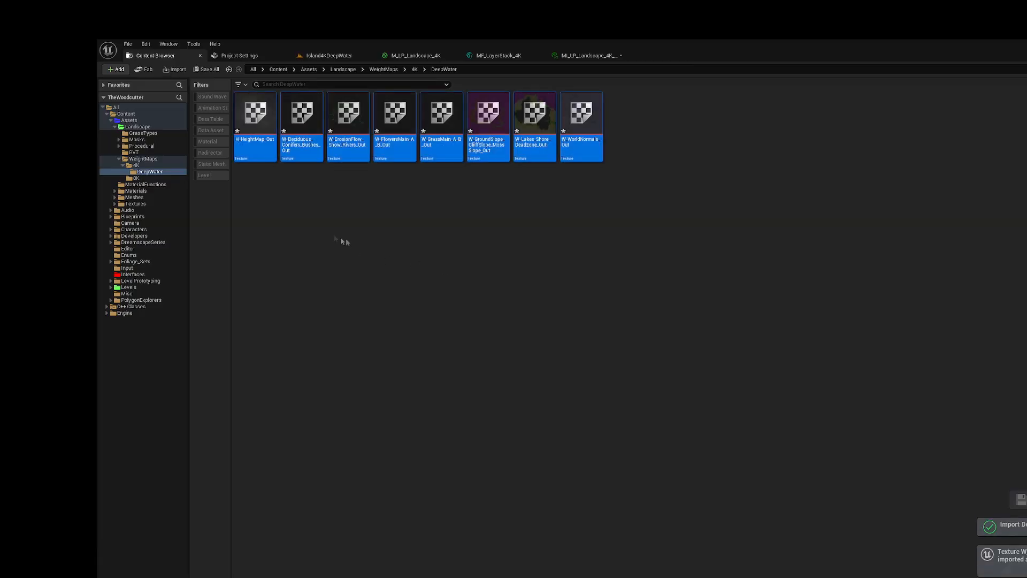
{"action": "left_click", "coordinate": [205, 70]}
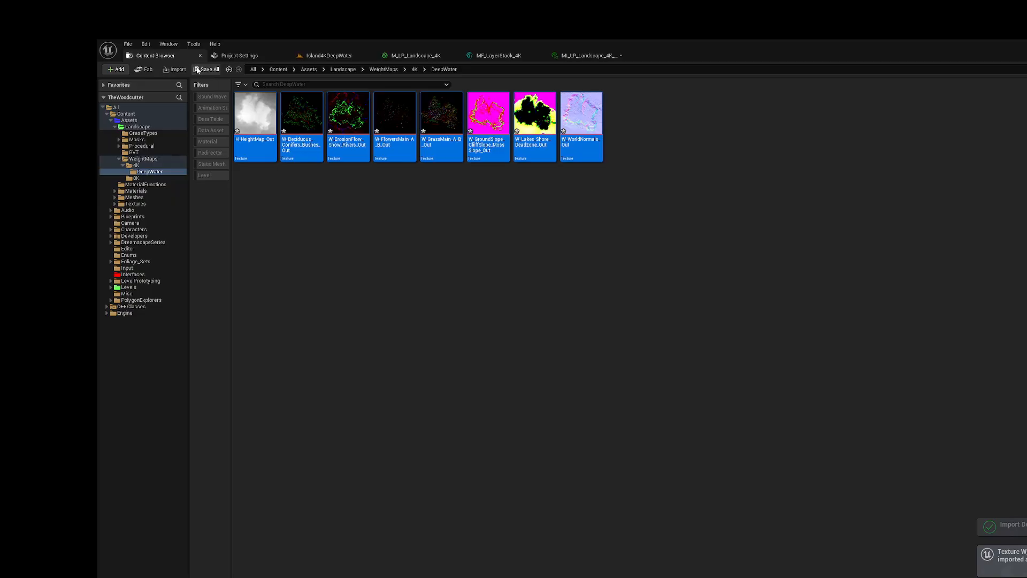
{"action": "left_click", "coordinate": [682, 414]}
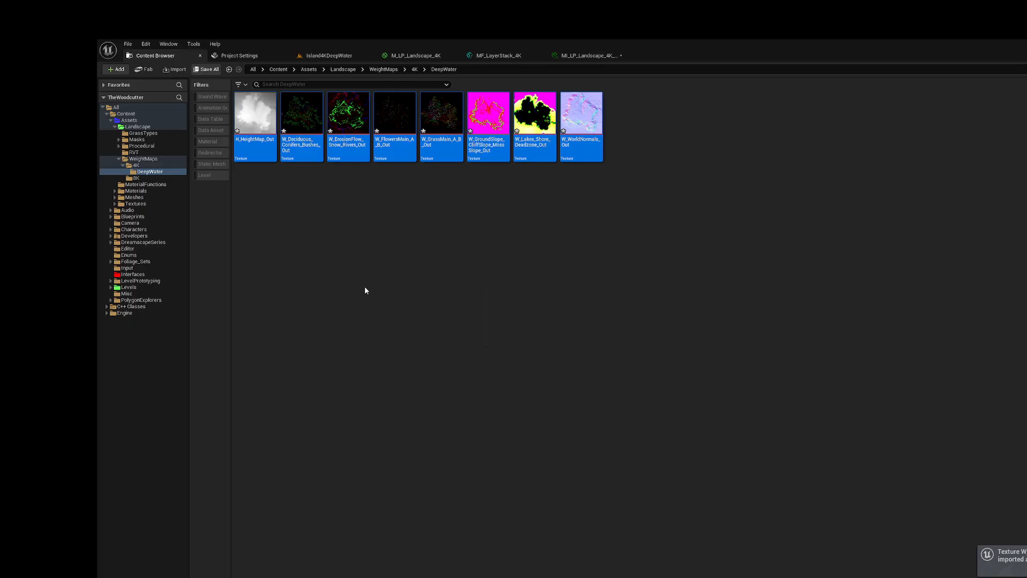
Step: Set W_Deciduous_Conifers_Bushes_Out to Pad to Power Of Two, enable its virtual texture streaming and save it
{"action": "left_click", "coordinate": [253, 153]}
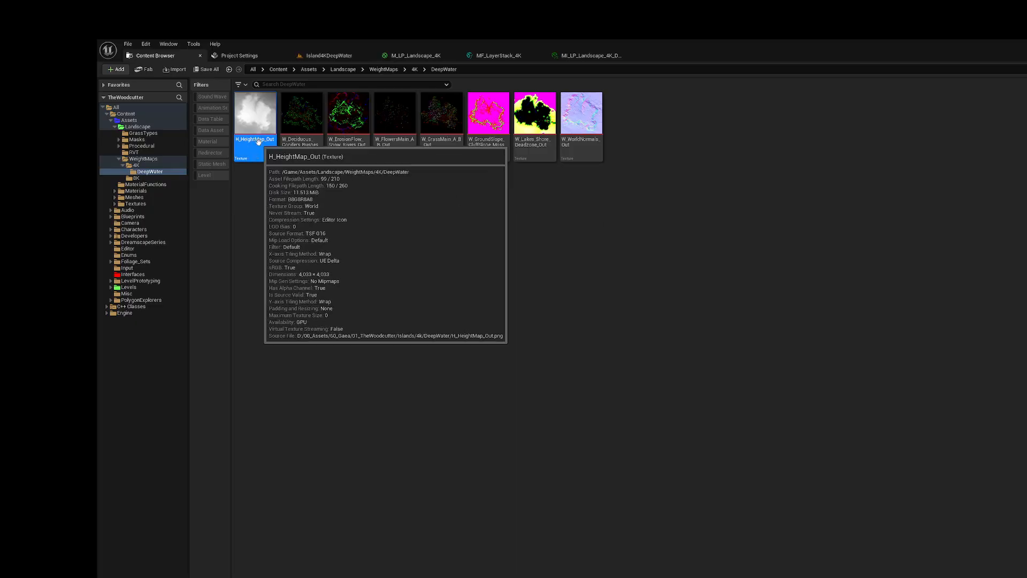
{"action": "left_click", "coordinate": [298, 144]}
{"action": "double_click", "coordinate": [297, 144]}
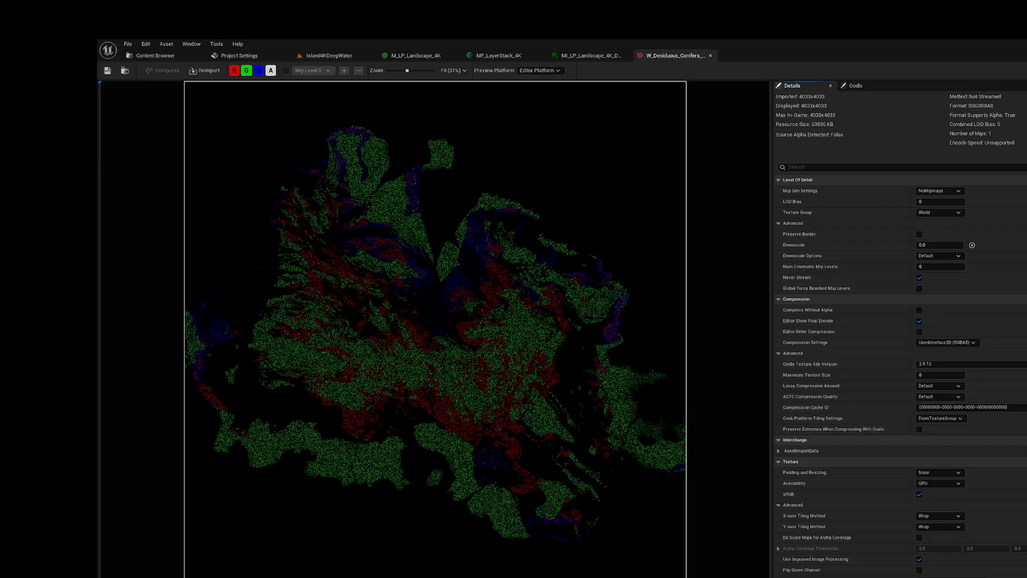
{"action": "scroll", "coordinate": [893, 519], "scroll_direction": "down", "scroll_amount": 3}
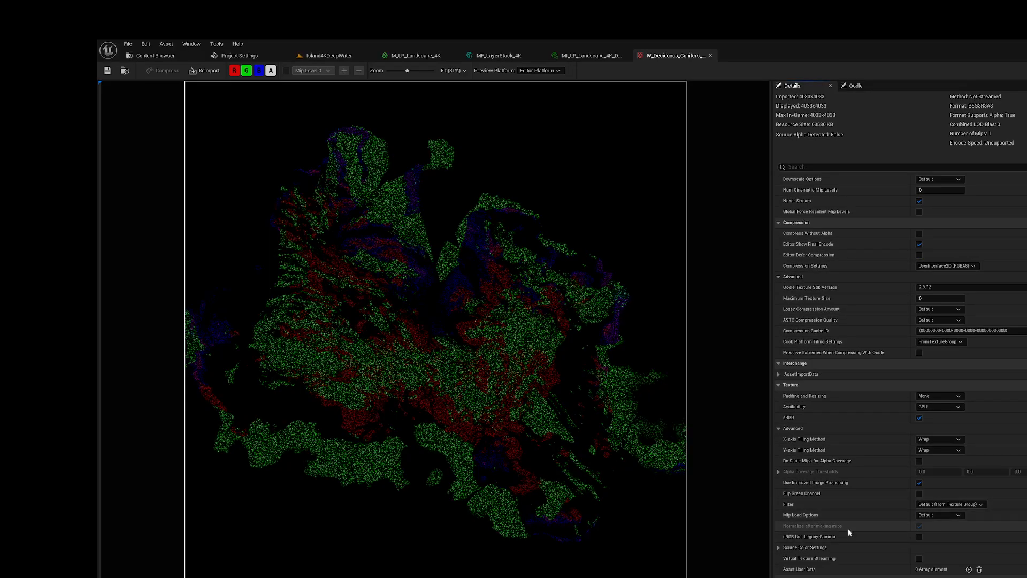
{"action": "scroll", "coordinate": [848, 528], "scroll_direction": "down", "scroll_amount": 2}
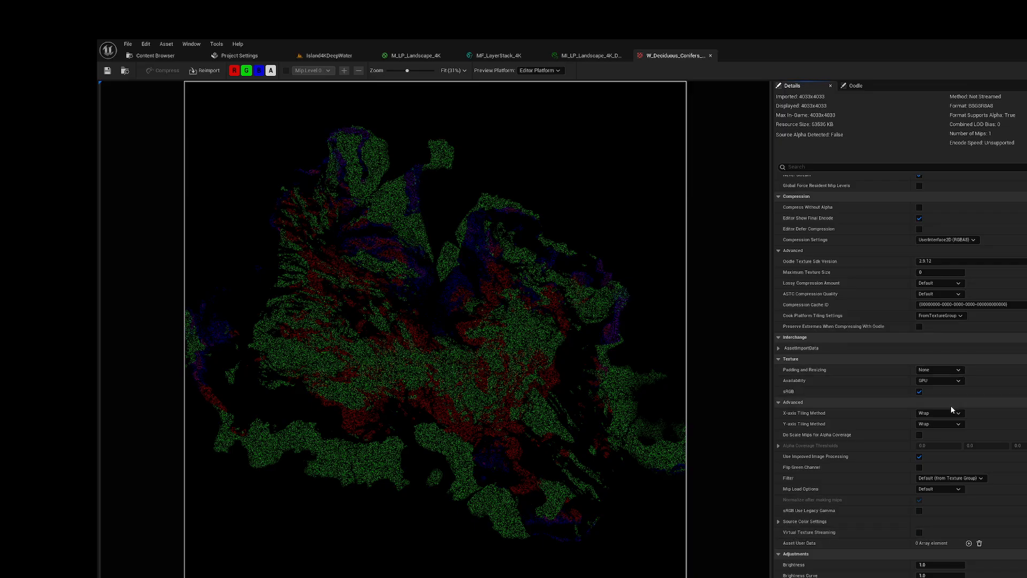
{"action": "left_click", "coordinate": [949, 373]}
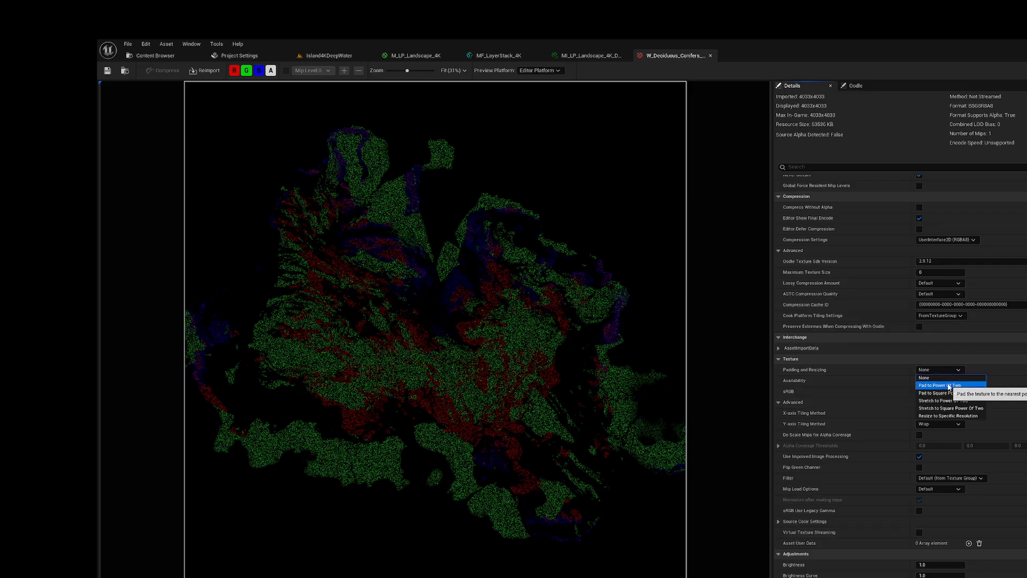
{"action": "left_click", "coordinate": [933, 385]}
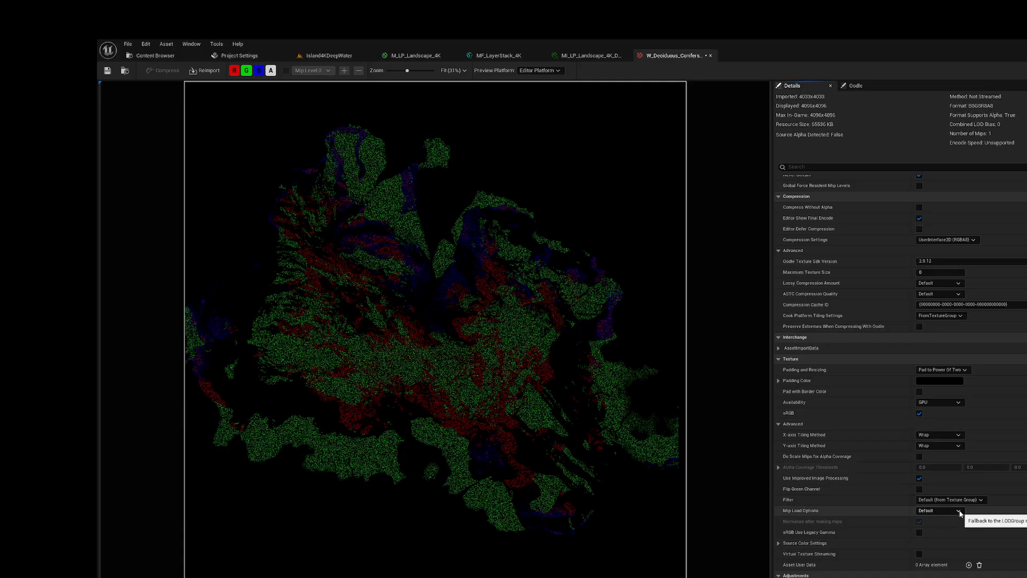
{"action": "left_click", "coordinate": [919, 554]}
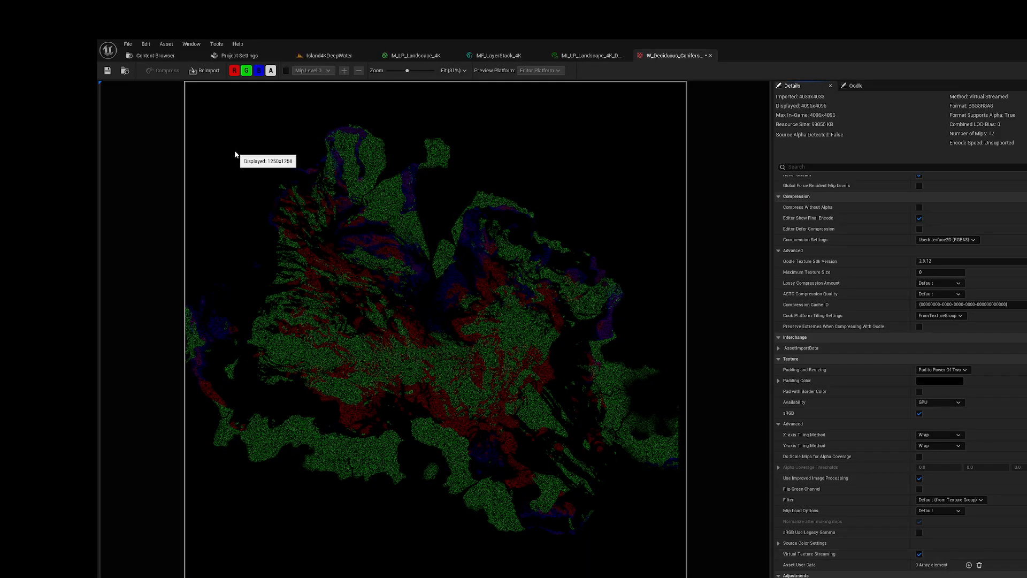
{"action": "left_click", "coordinate": [107, 70]}
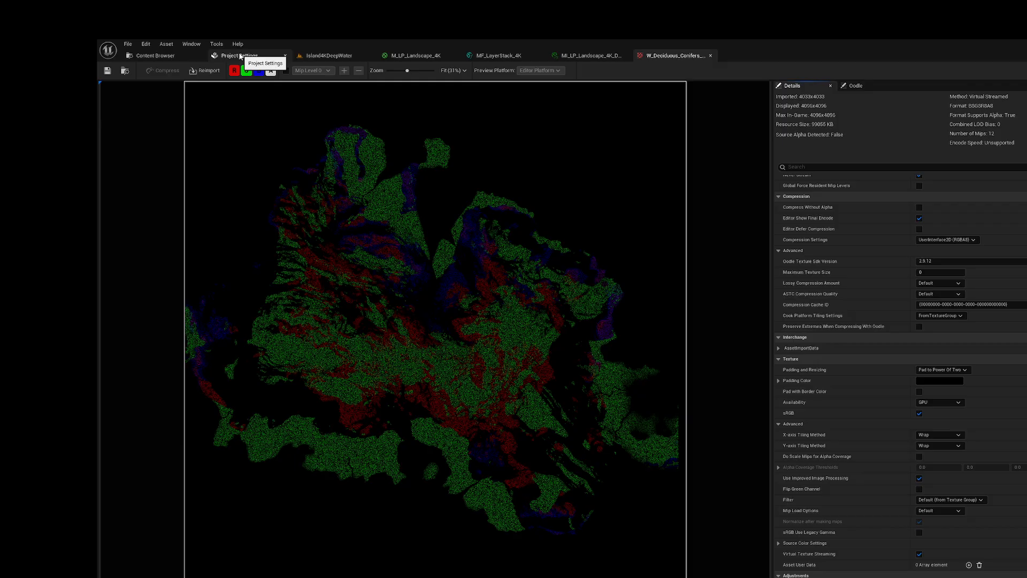
{"action": "left_click", "coordinate": [710, 55]}
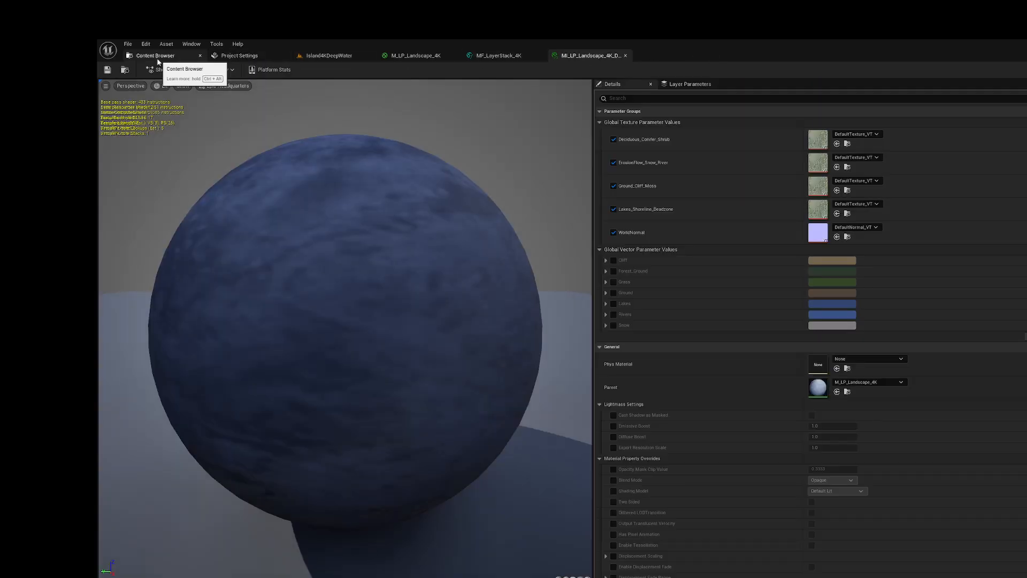
Step: Set W_ErosionFlow_Snow_Rivers_Out to Pad to Power Of Two, enable its virtual texture streaming and save it
{"action": "left_click", "coordinate": [155, 55]}
{"action": "left_click", "coordinate": [348, 135]}
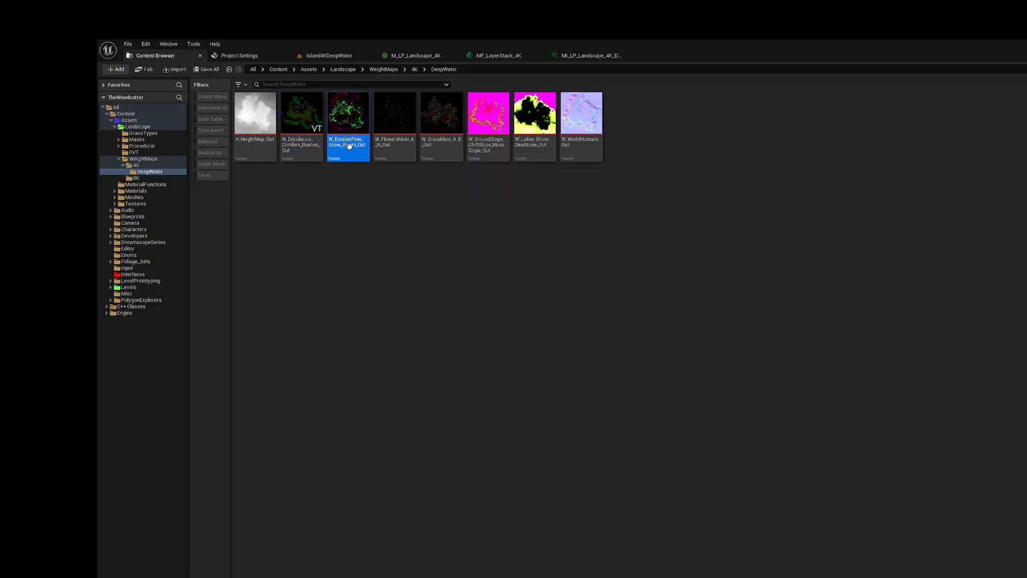
{"action": "right_click", "coordinate": [348, 156]}
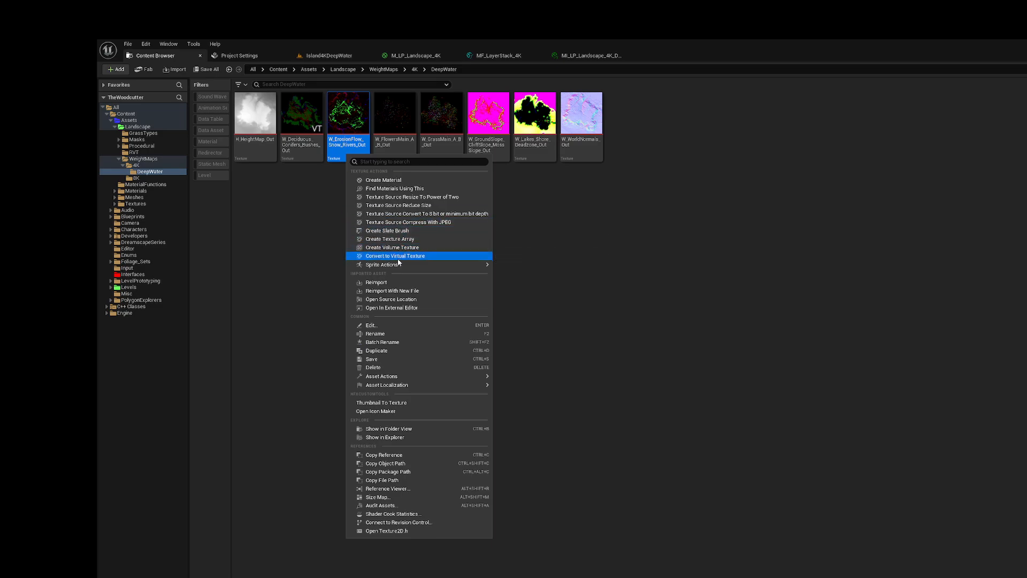
{"action": "left_click", "coordinate": [598, 206]}
{"action": "left_click", "coordinate": [352, 143]}
{"action": "double_click", "coordinate": [352, 143]}
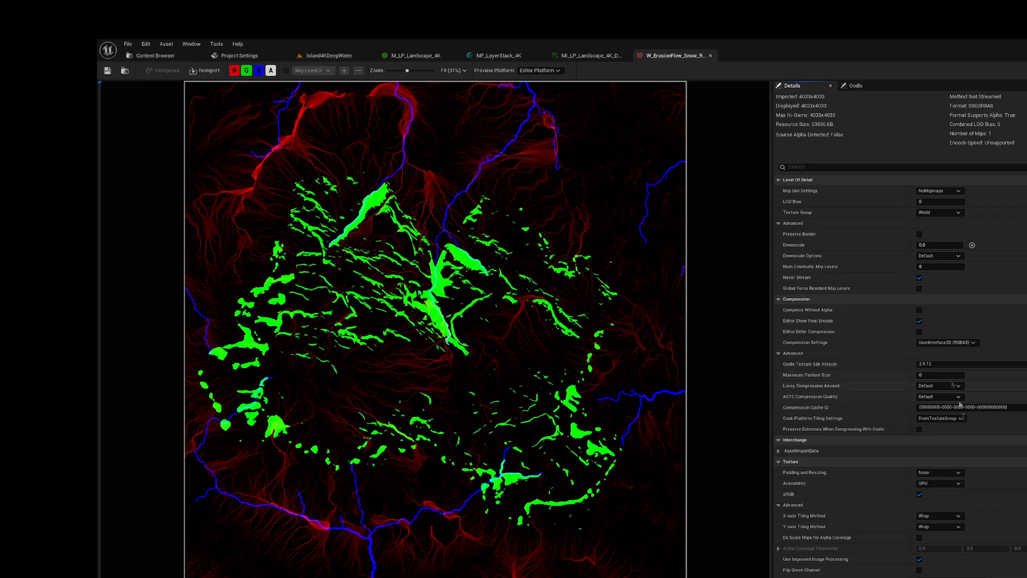
{"action": "left_click", "coordinate": [953, 474]}
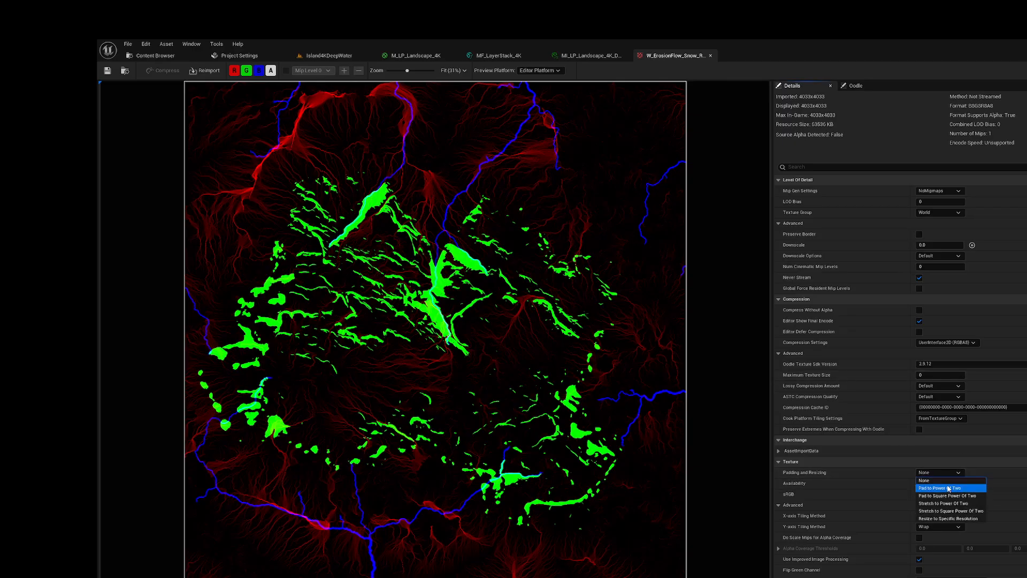
{"action": "left_click", "coordinate": [945, 487]}
{"action": "scroll", "coordinate": [902, 538], "scroll_direction": "down", "scroll_amount": 2}
{"action": "scroll", "coordinate": [902, 535], "scroll_direction": "down", "scroll_amount": 2}
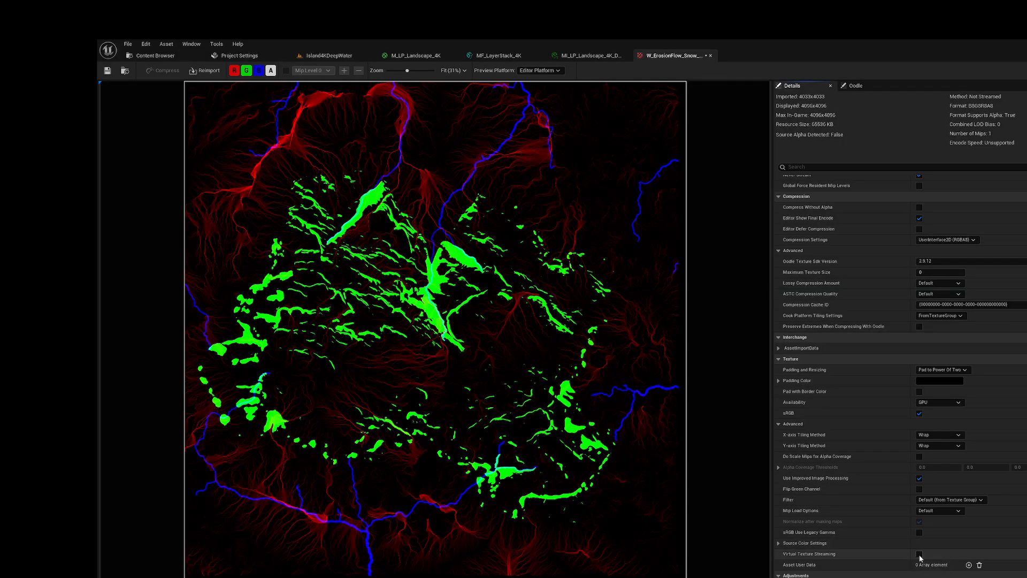
{"action": "left_click", "coordinate": [919, 554]}
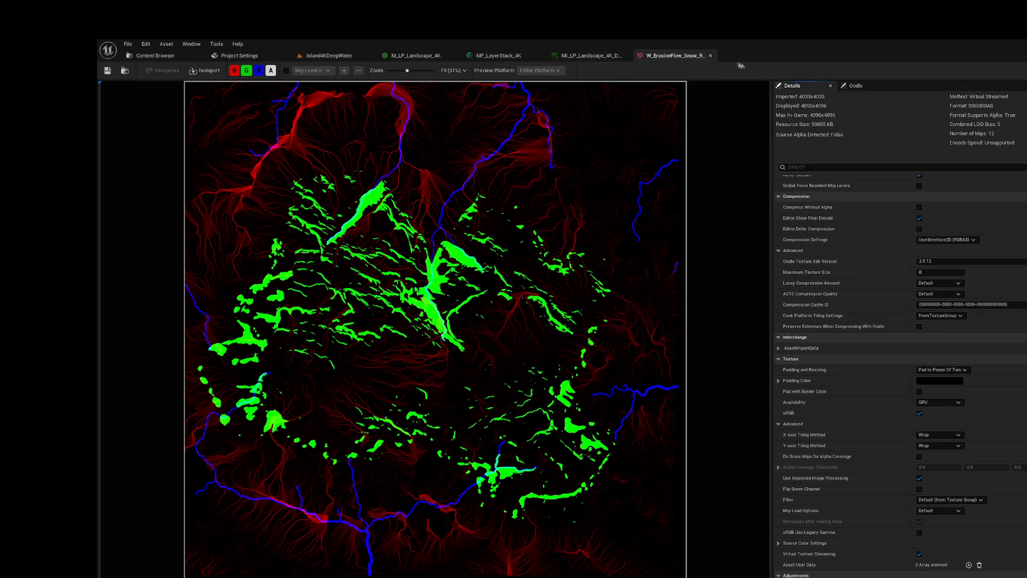
{"action": "left_click", "coordinate": [711, 56]}
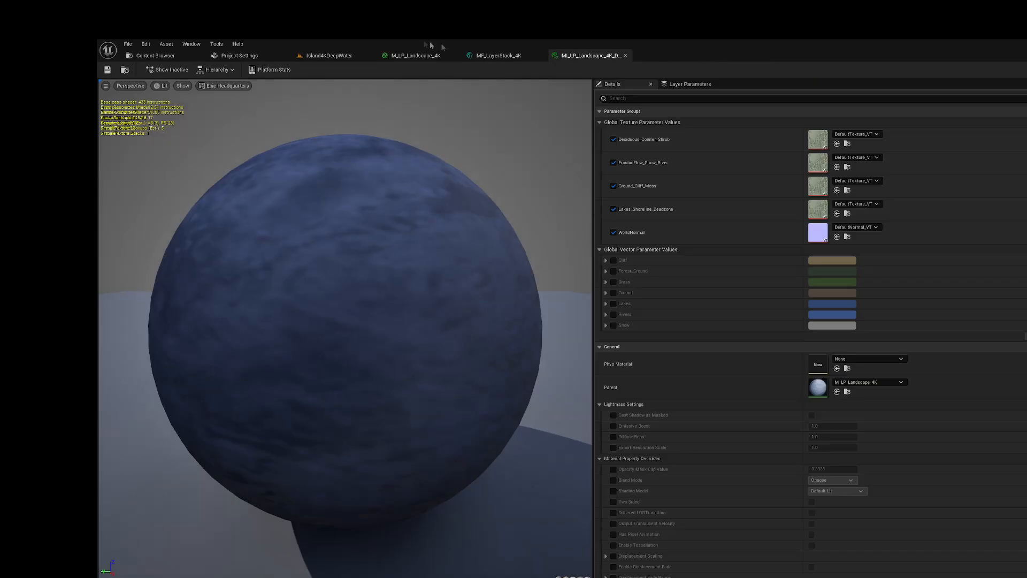
Step: Set the W_FlowersMain_A_B_Out texture to Pad to Power Of Two and enable its virtual texture streaming
{"action": "left_click", "coordinate": [156, 56]}
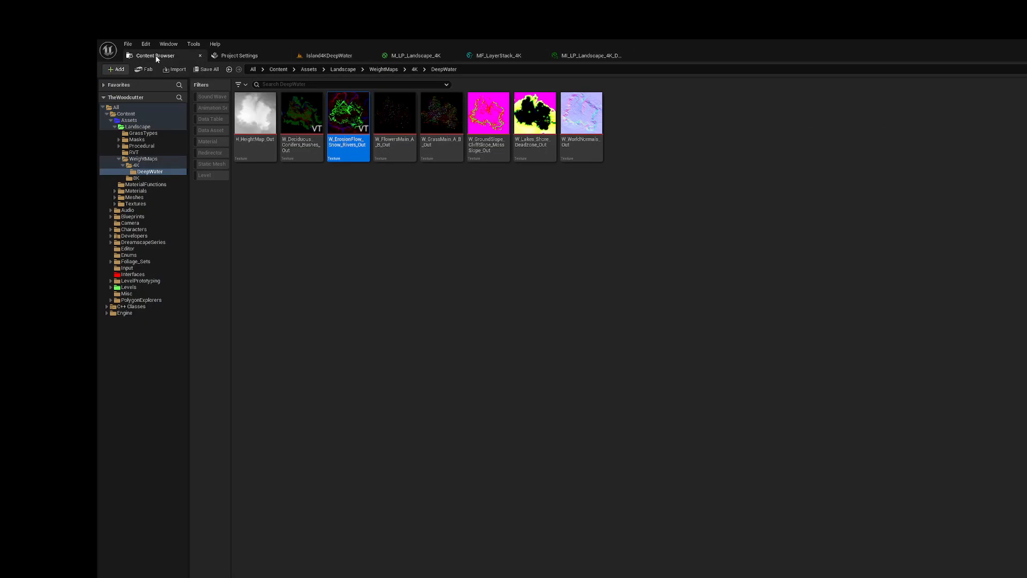
{"action": "left_click", "coordinate": [393, 145]}
{"action": "double_click", "coordinate": [394, 146]}
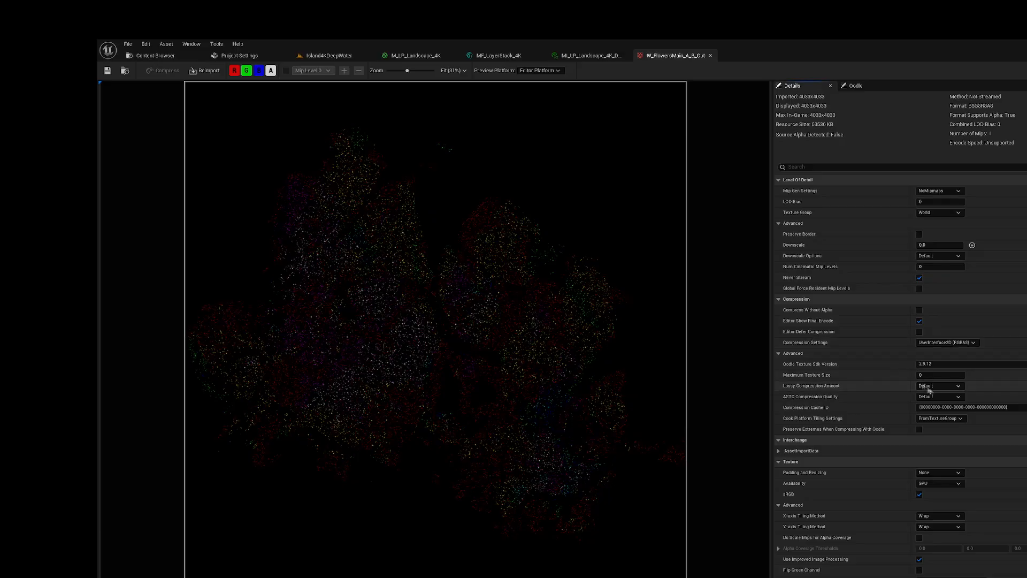
{"action": "left_click", "coordinate": [939, 472]}
{"action": "left_click", "coordinate": [936, 489]}
{"action": "scroll", "coordinate": [920, 508], "scroll_direction": "down", "scroll_amount": 5}
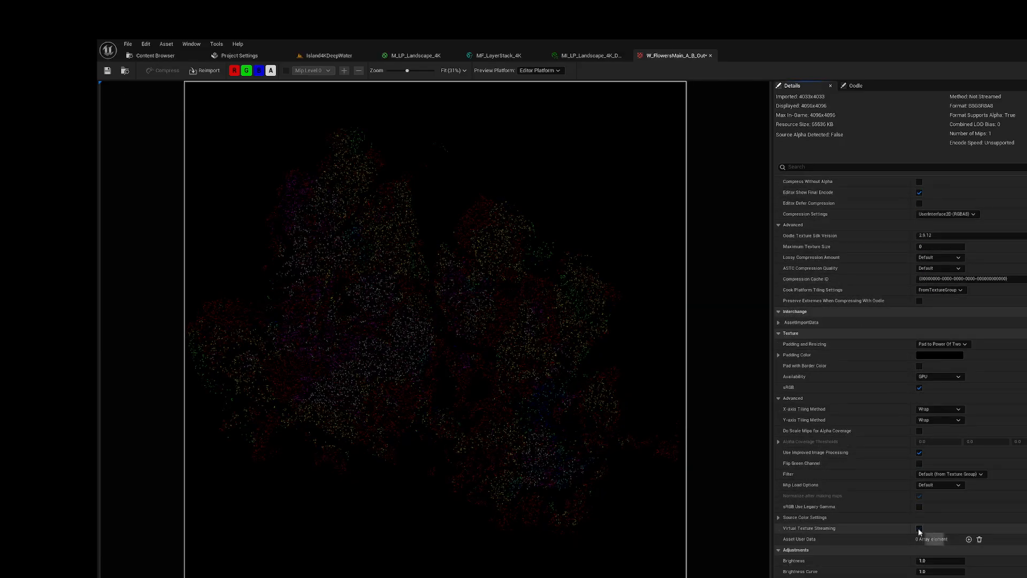
{"action": "left_click", "coordinate": [918, 528]}
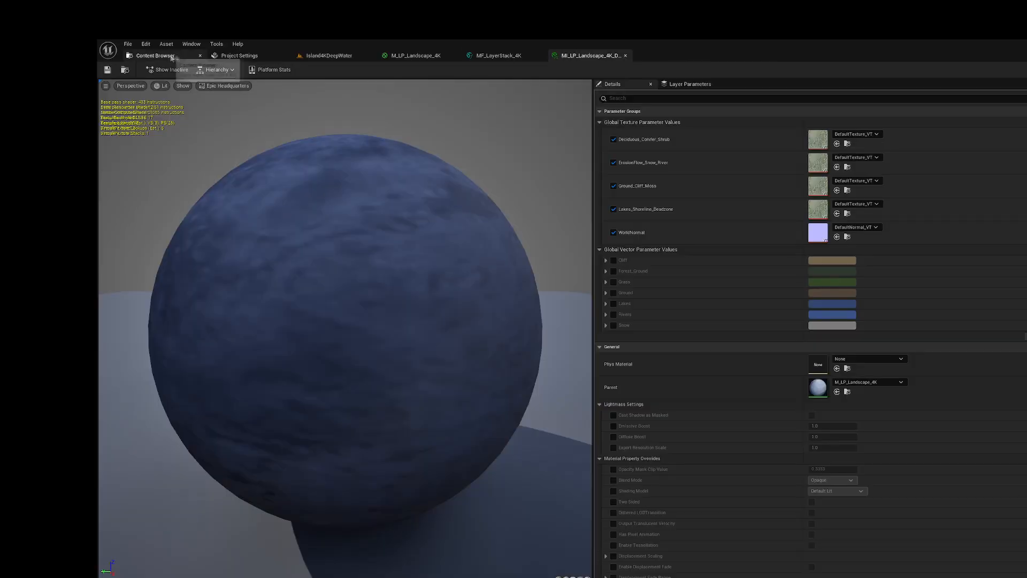
Step: Apply Pad to Power Of Two and virtual texture streaming to the W_GrassMain_A_B_Out and W_GroundSlope_CliffSlope_MossSlope_Out textures
{"action": "left_click", "coordinate": [438, 133]}
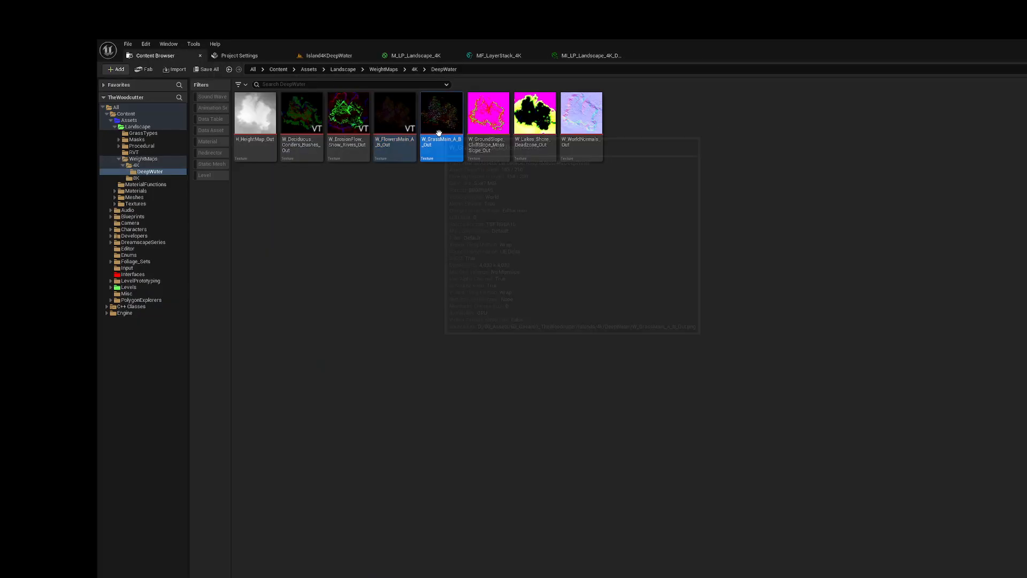
{"action": "double_click", "coordinate": [439, 133]}
{"action": "left_click", "coordinate": [939, 472]}
{"action": "left_click", "coordinate": [936, 490]}
{"action": "left_click", "coordinate": [107, 72]}
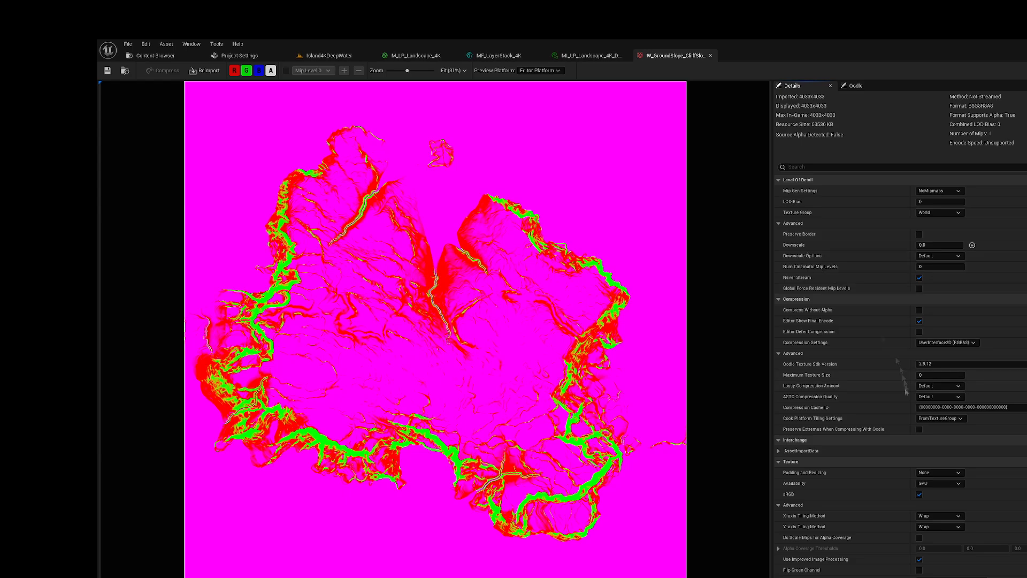
{"action": "left_click", "coordinate": [939, 472]}
{"action": "left_click", "coordinate": [936, 491]}
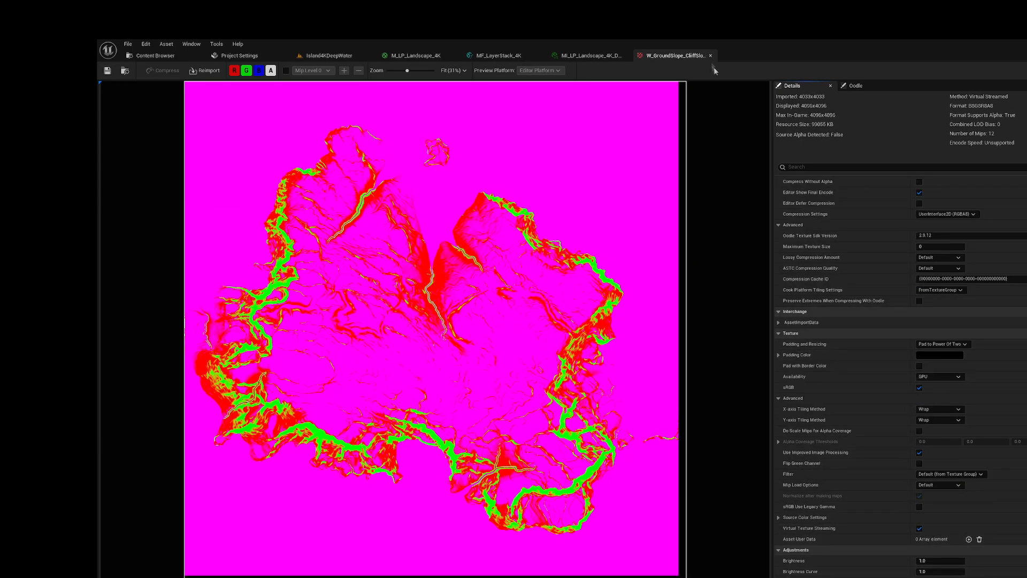
Step: Set the W_Lakes_Shore_Deadzone_Out texture to Pad to Power Of Two and enable its virtual texture streaming
{"action": "left_click", "coordinate": [155, 56]}
{"action": "double_click", "coordinate": [532, 126]}
{"action": "left_click", "coordinate": [938, 472]}
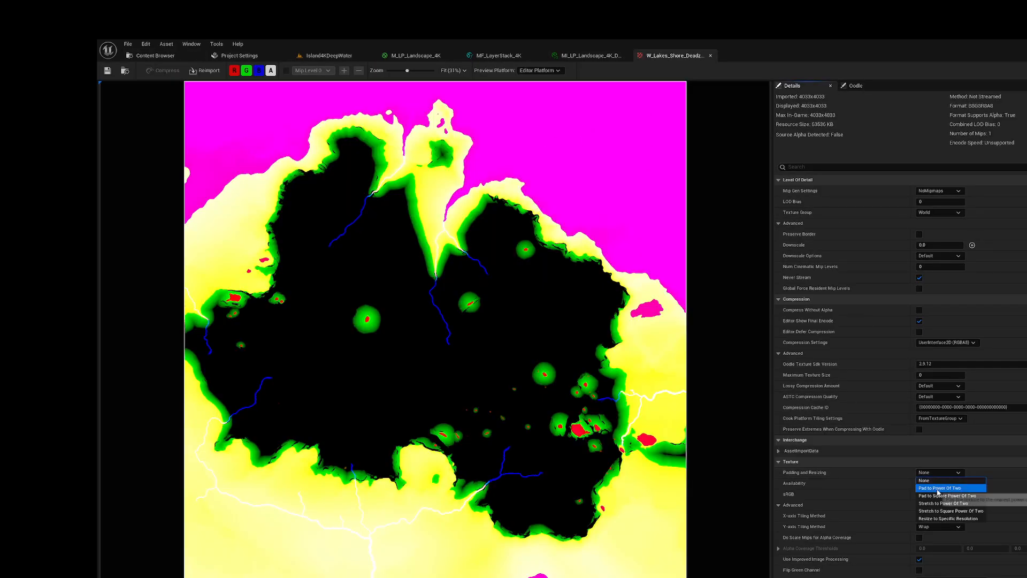
{"action": "left_click", "coordinate": [938, 488]}
{"action": "left_click", "coordinate": [711, 55]}
Step: Set the W_WorldNormals_Out texture to Pad to Power Of Two and enable its virtual texture streaming
{"action": "double_click", "coordinate": [580, 123]}
{"action": "left_click", "coordinate": [938, 472]}
{"action": "left_click", "coordinate": [941, 484]}
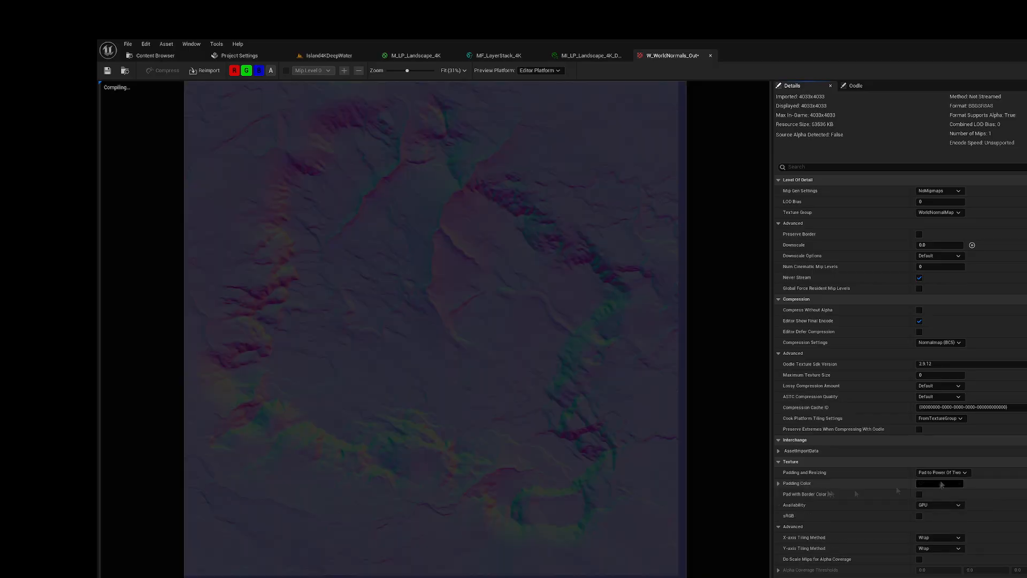
{"action": "left_click", "coordinate": [710, 56]}
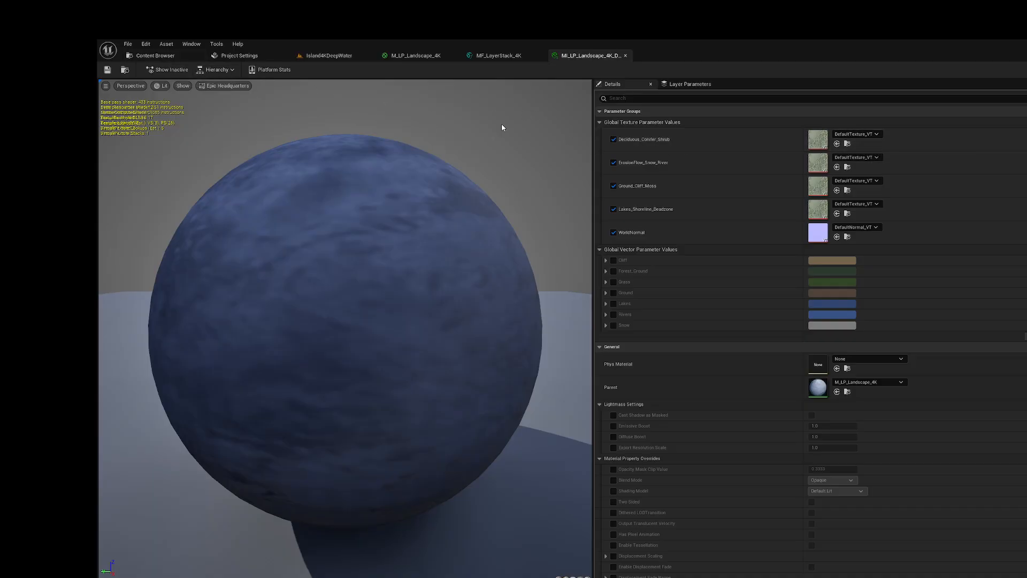
Step: Assign W_Deciduous_Conifers_Bushes_Out to the Deciduous_Conifer_Shrub parameter of MI_LP_Landscape_4K_DeepWater
{"action": "left_click", "coordinate": [155, 56]}
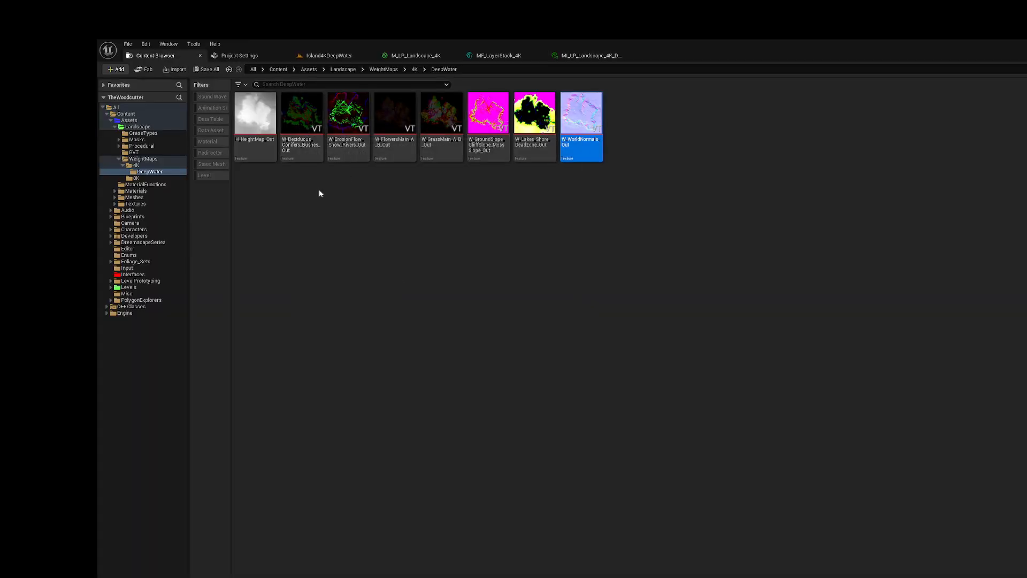
{"action": "mouse_move", "coordinate": [293, 146]}
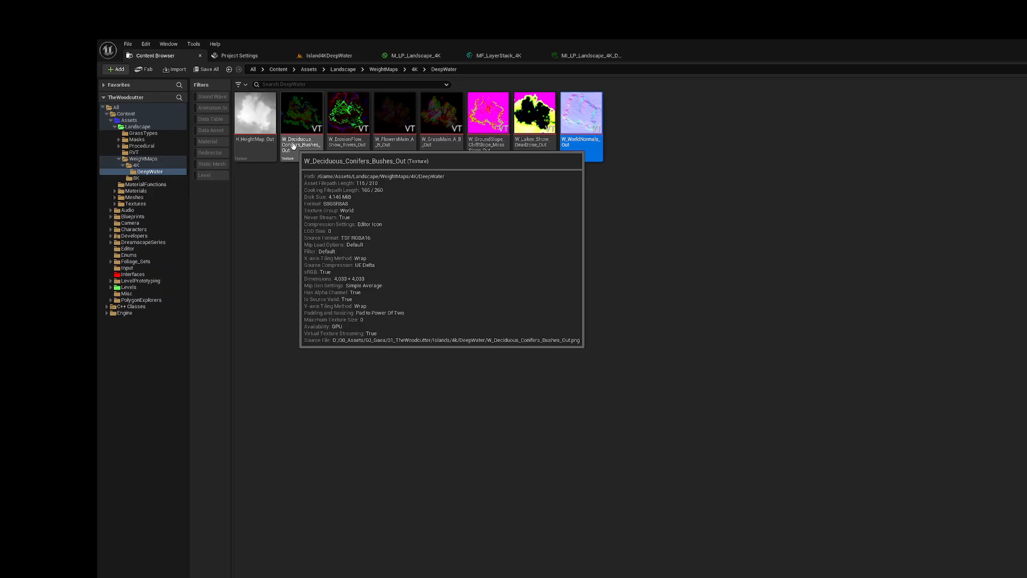
{"action": "left_click", "coordinate": [293, 146]}
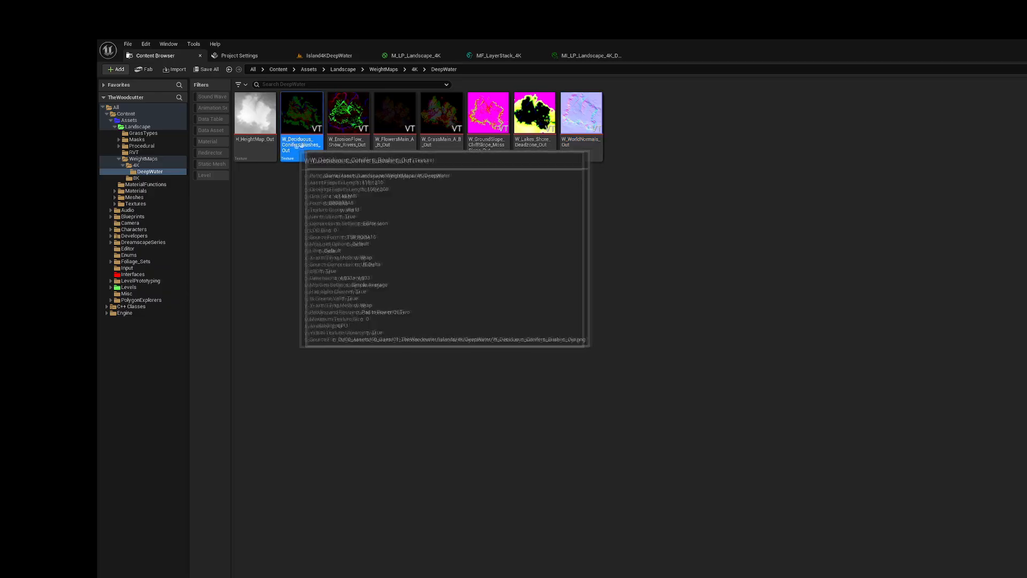
{"action": "left_click", "coordinate": [601, 57]}
{"action": "left_click", "coordinate": [837, 144]}
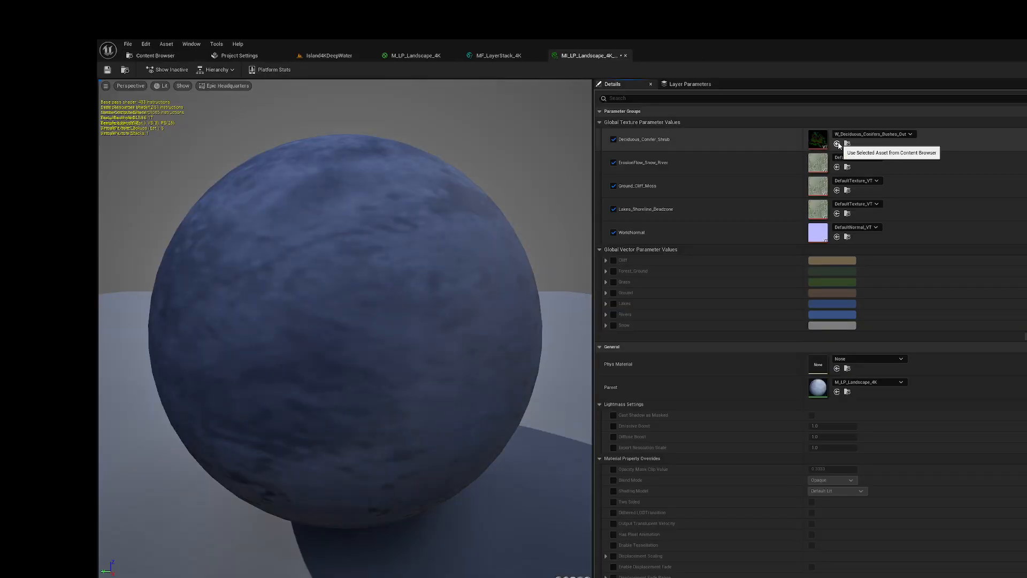
Step: Assign W_ErosionFlow_Snow_Rivers_Out to the ErosionFlow_Snow_River parameter of the DeepWater material instance
{"action": "left_click", "coordinate": [149, 55]}
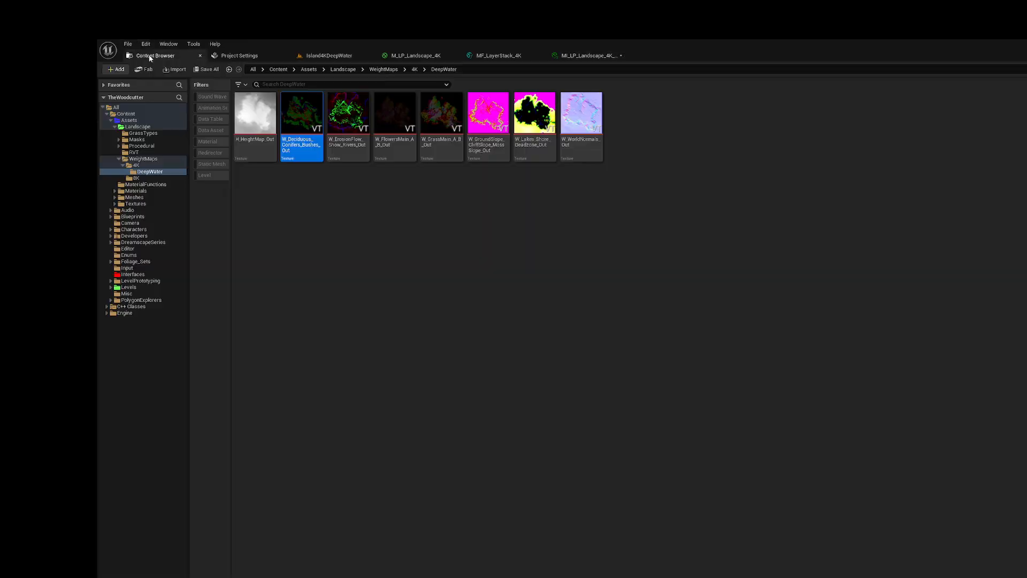
{"action": "left_click", "coordinate": [345, 151]}
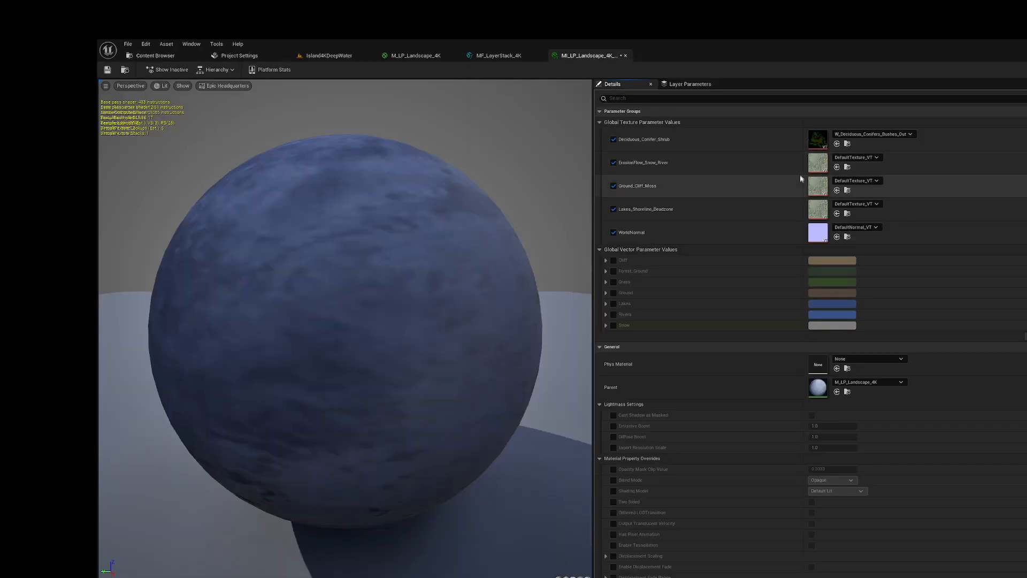
{"action": "left_click", "coordinate": [837, 167]}
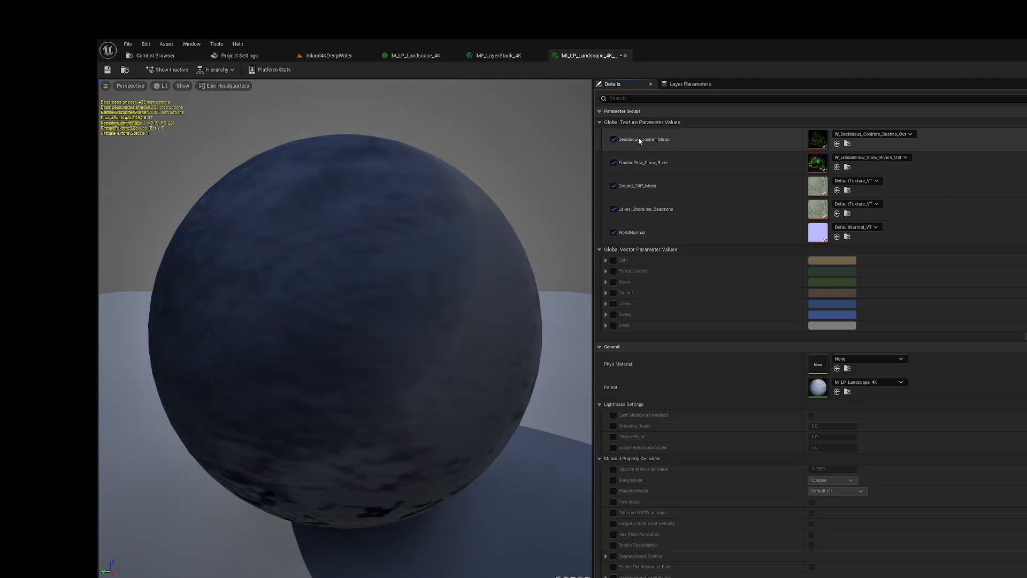
{"action": "left_click", "coordinate": [152, 56]}
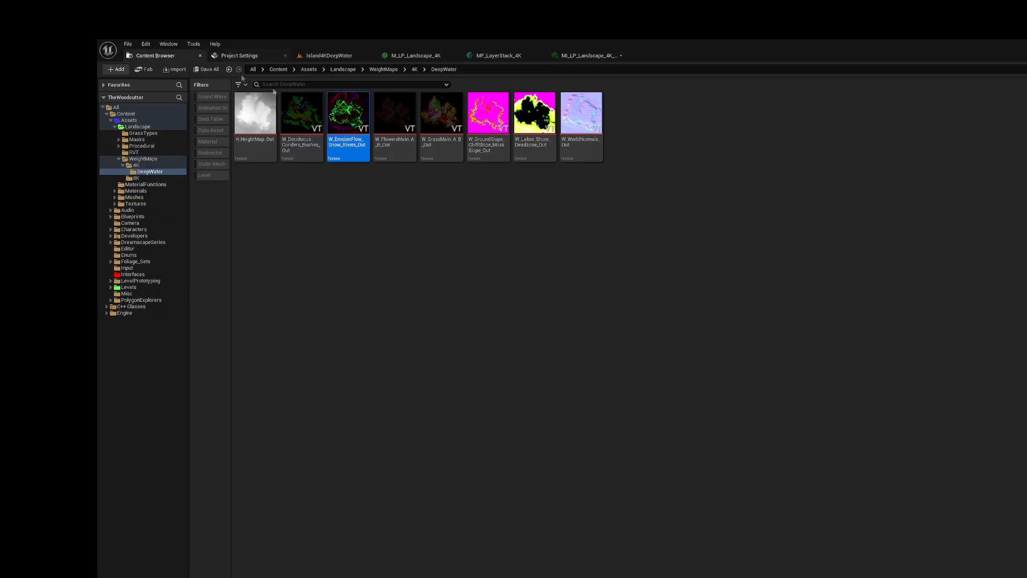
{"action": "left_click", "coordinate": [395, 125]}
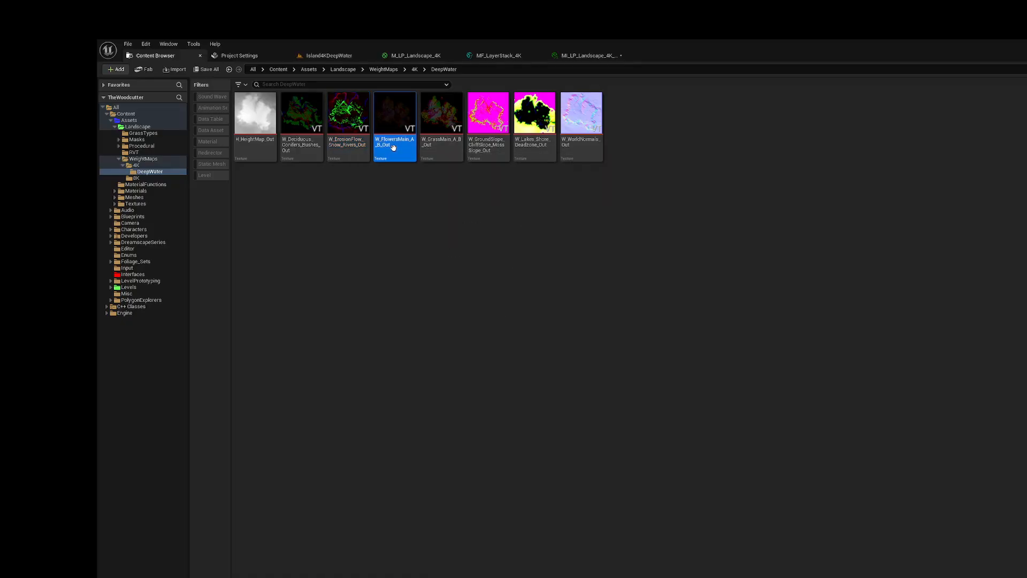
{"action": "left_click", "coordinate": [579, 58]}
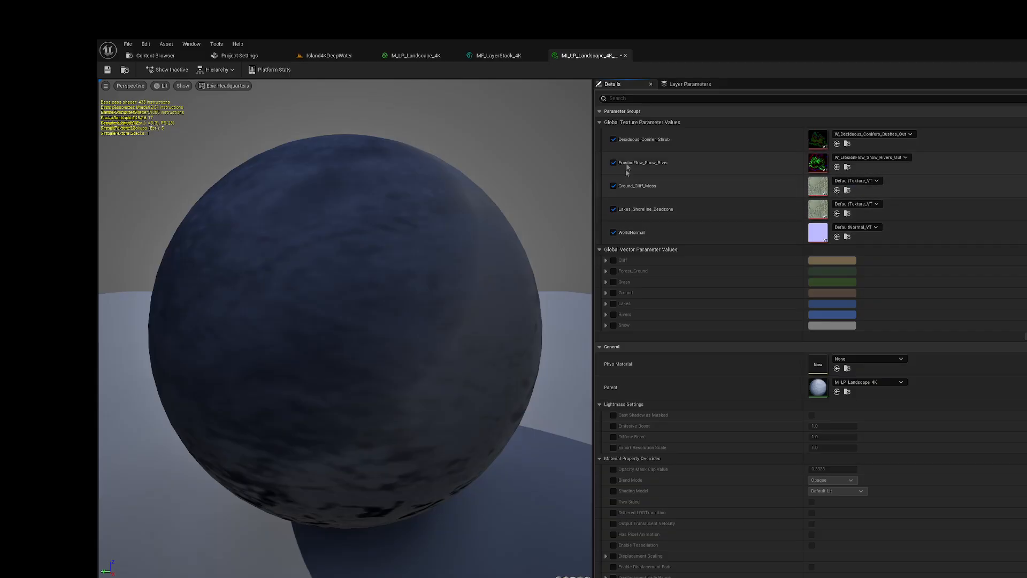
{"action": "left_click", "coordinate": [151, 56]}
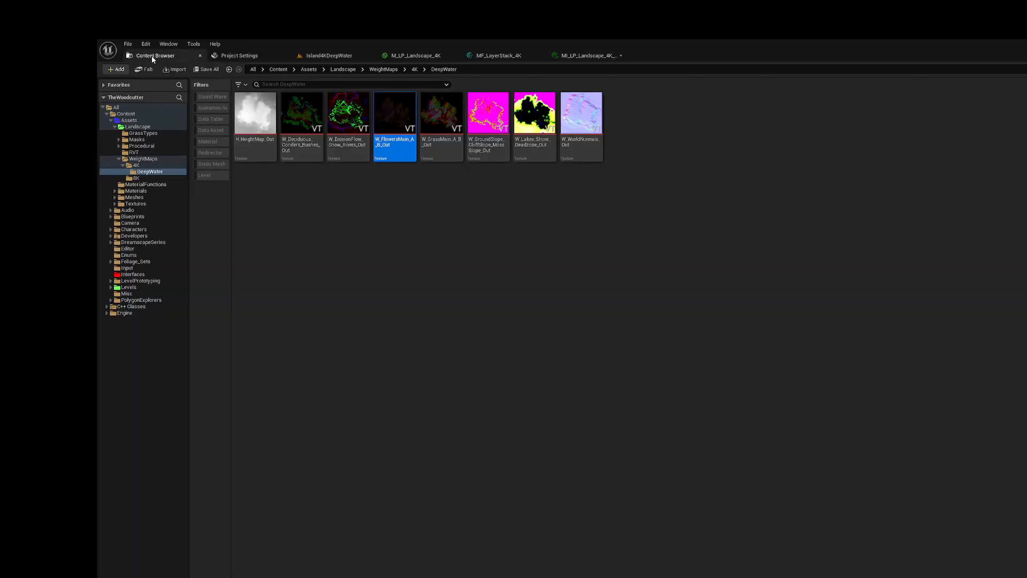
{"action": "mouse_move", "coordinate": [401, 144]}
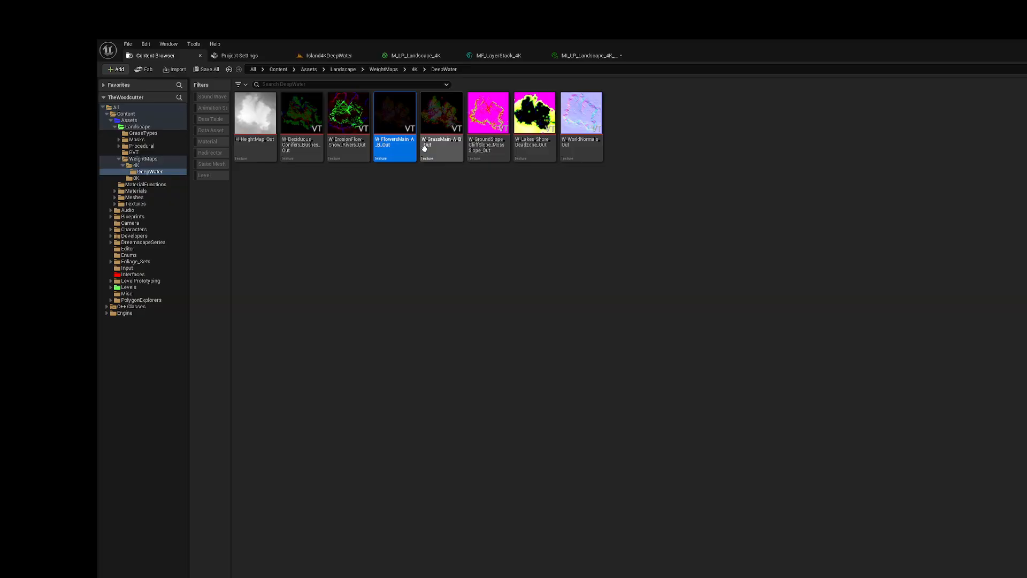
{"action": "mouse_move", "coordinate": [435, 145]}
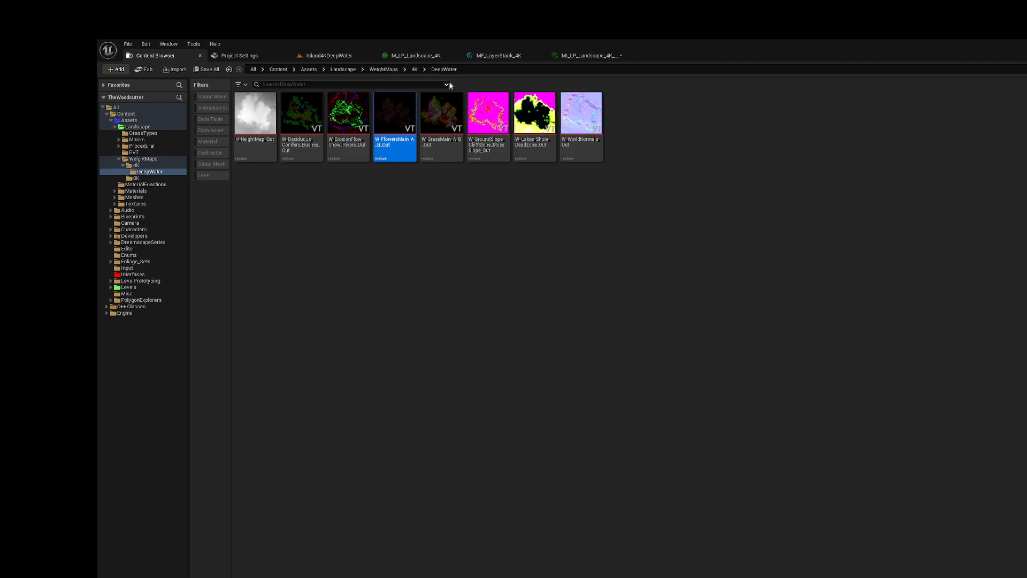
{"action": "left_click", "coordinate": [599, 56]}
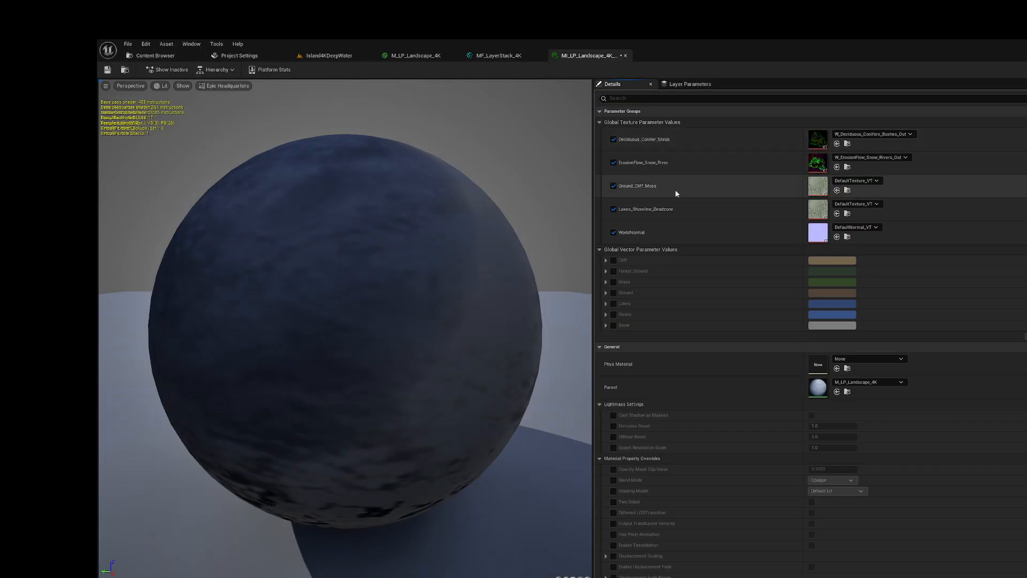
Step: Assign W_GroundSlope_CliffSlope_MossSlope_Out to the Ground_Cliff_Moss parameter of MI_LP_Landscape_4K_DeepWater
{"action": "left_click", "coordinate": [149, 55]}
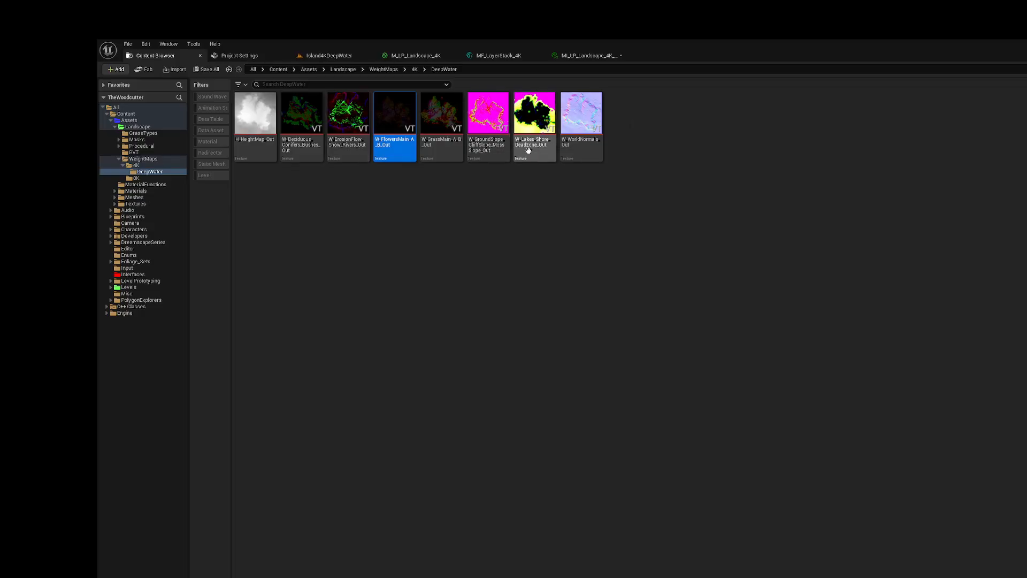
{"action": "mouse_move", "coordinate": [340, 157]}
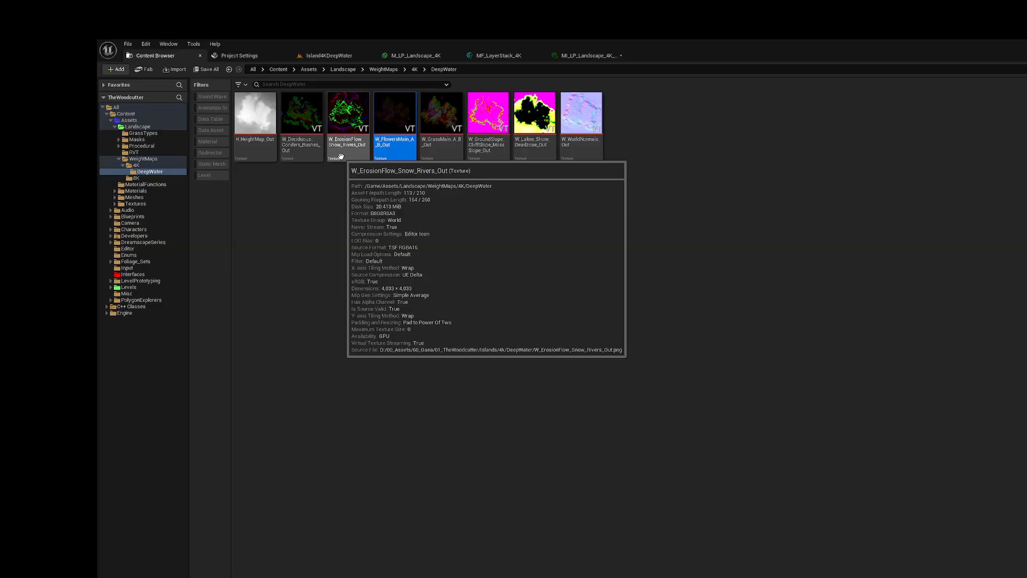
{"action": "left_click", "coordinate": [491, 151]}
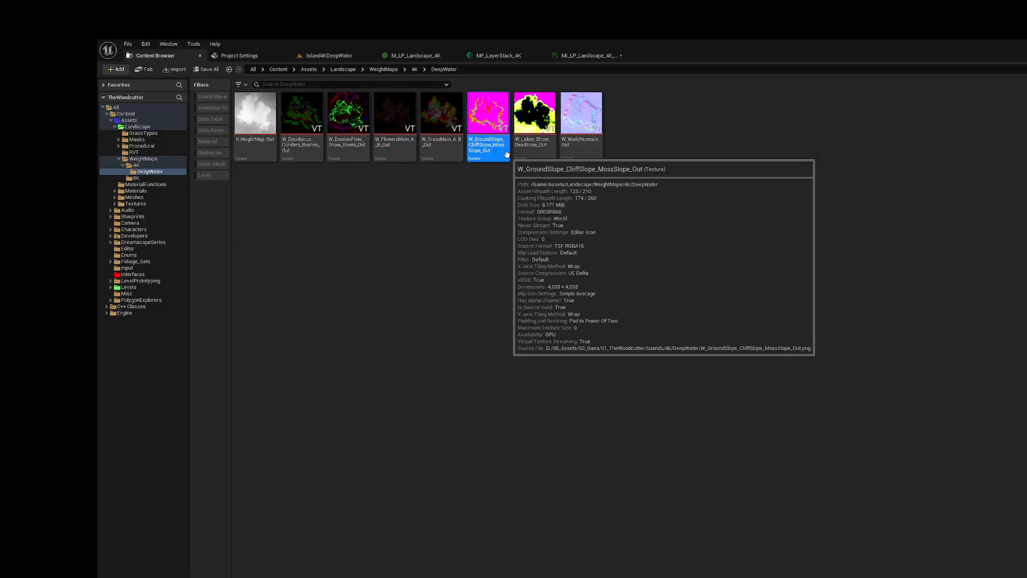
{"action": "left_click", "coordinate": [591, 55]}
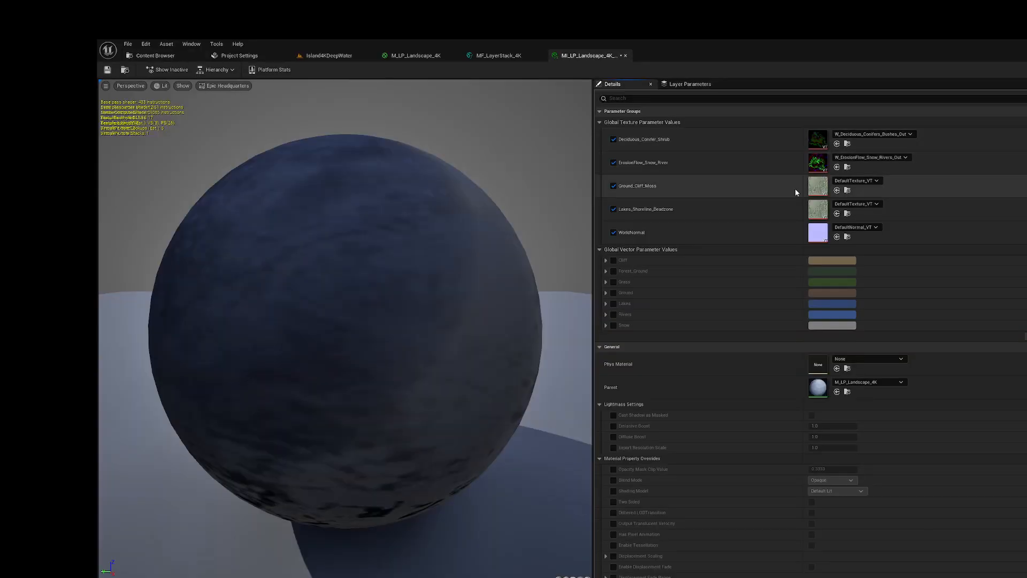
{"action": "left_click", "coordinate": [837, 190]}
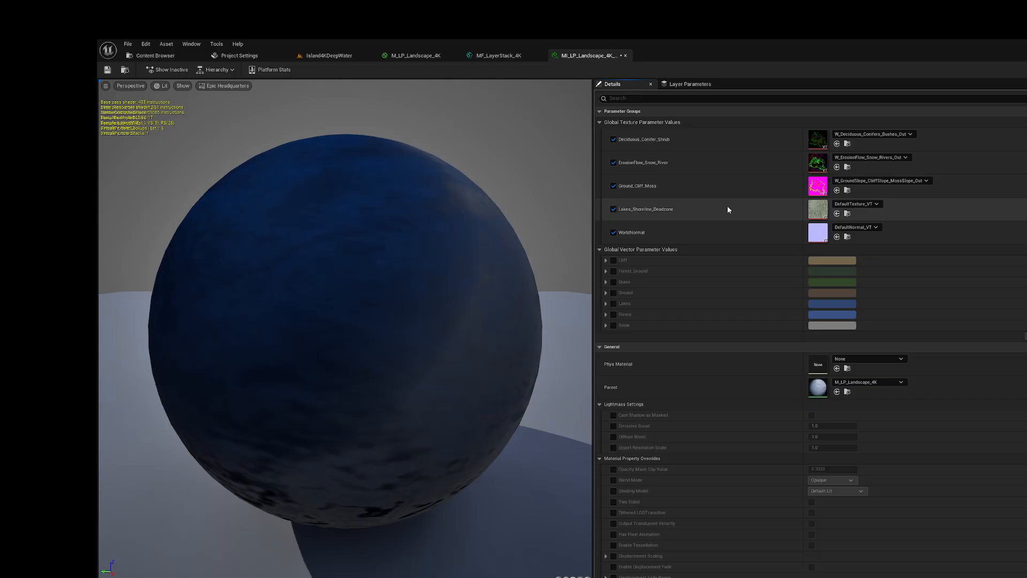
Step: Assign W_Lakes_Shore_Deadzone_Out to the Lakes_Shoreline_Deadzone parameter of the DeepWater material instance
{"action": "left_click", "coordinate": [154, 55]}
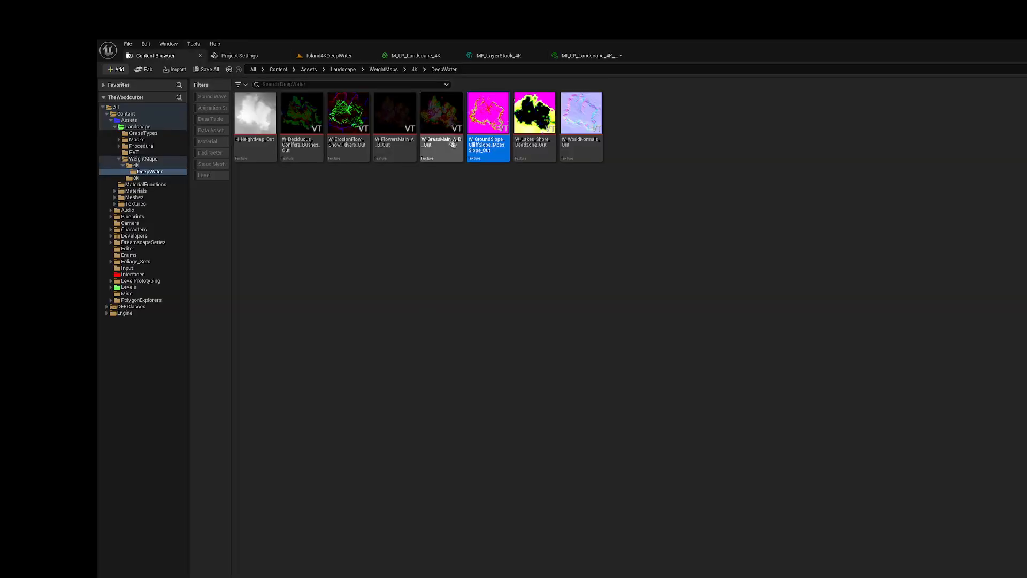
{"action": "left_click", "coordinate": [538, 151]}
{"action": "left_click", "coordinate": [594, 55]}
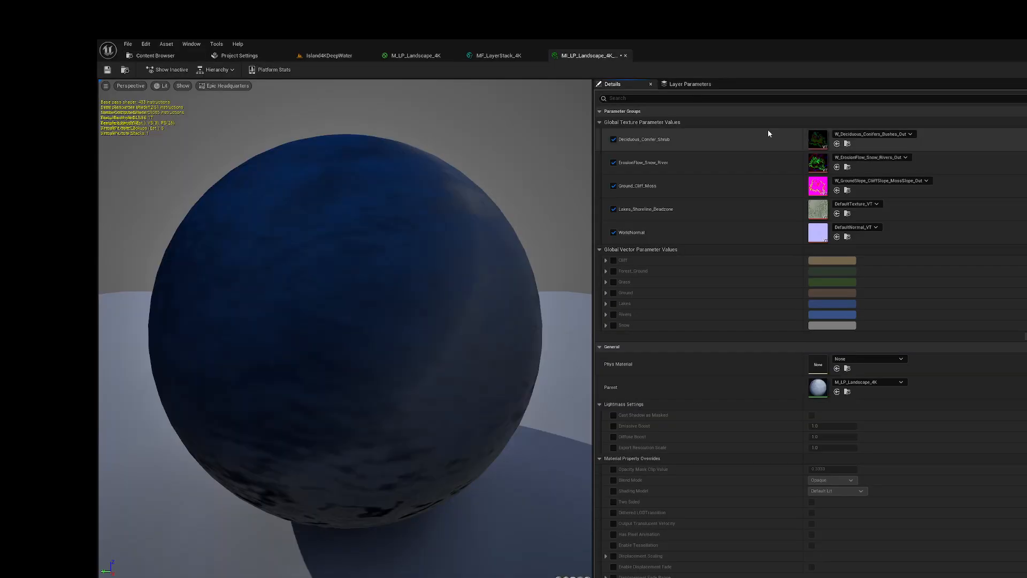
{"action": "left_click", "coordinate": [837, 214]}
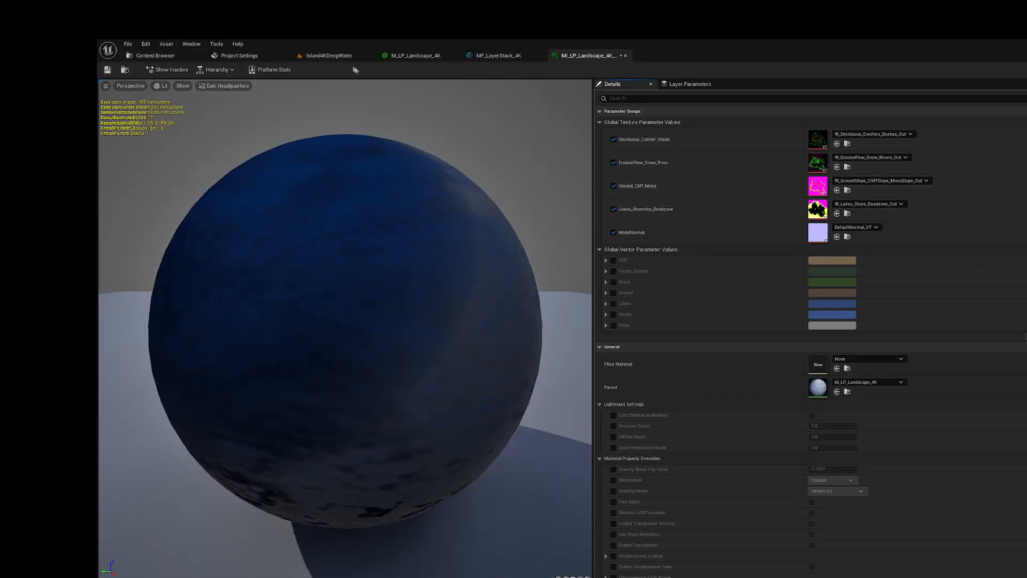
Step: Assign W_WorldNormals_Out to the WorldNormal parameter of the DeepWater material instance and save the instance
{"action": "left_click", "coordinate": [178, 56]}
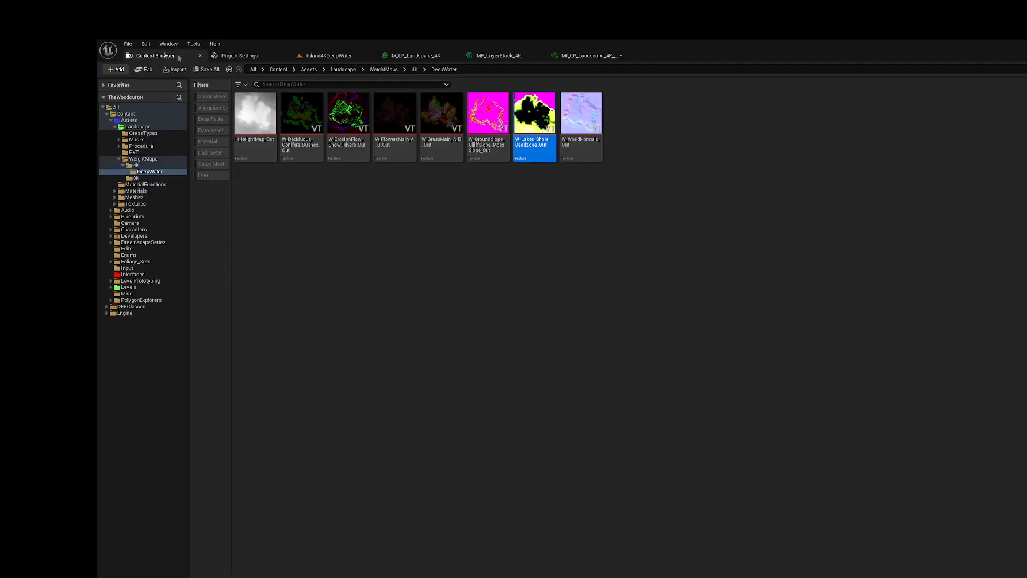
{"action": "left_click", "coordinate": [588, 145]}
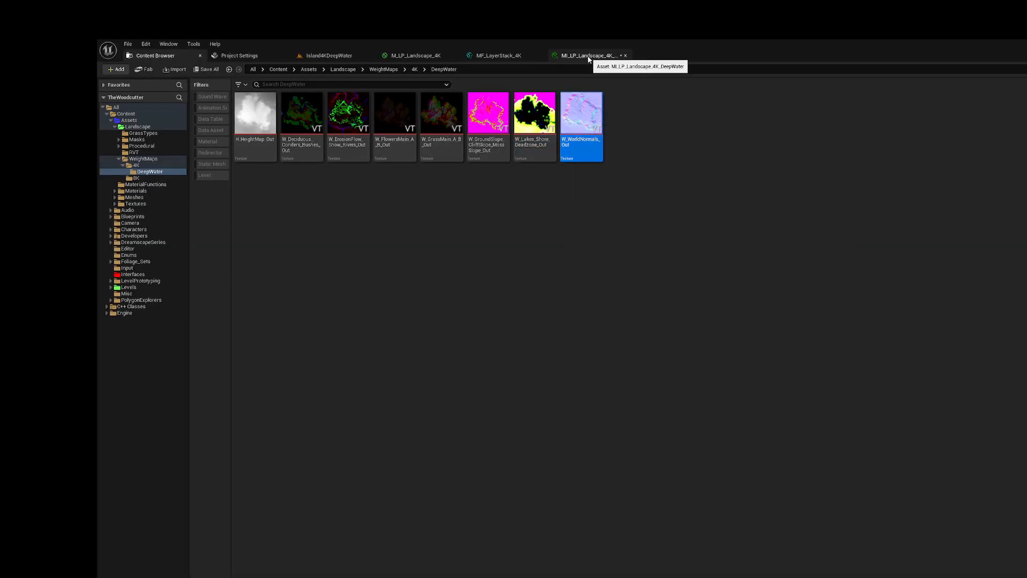
{"action": "left_click", "coordinate": [587, 56]}
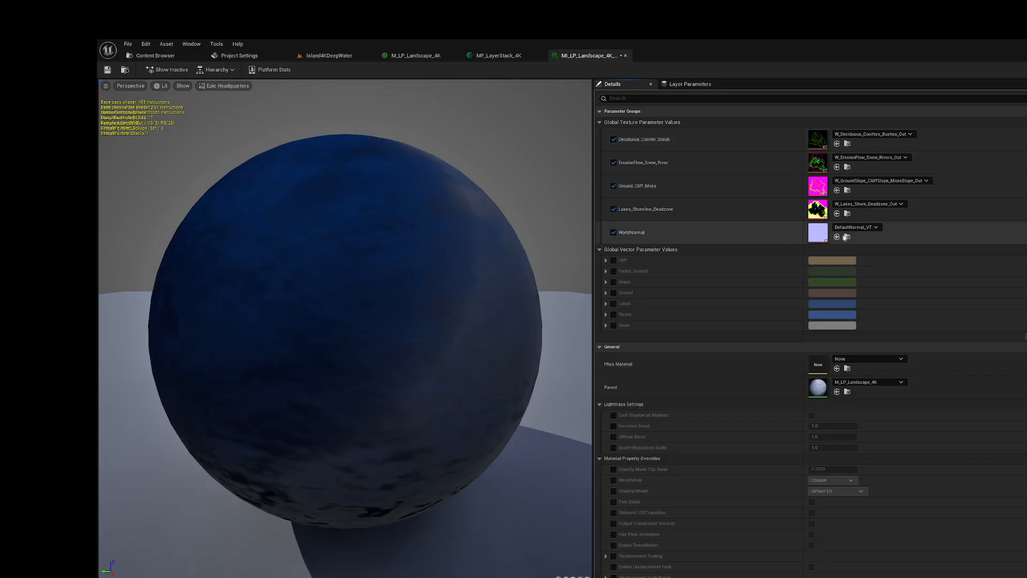
{"action": "left_click", "coordinate": [837, 237]}
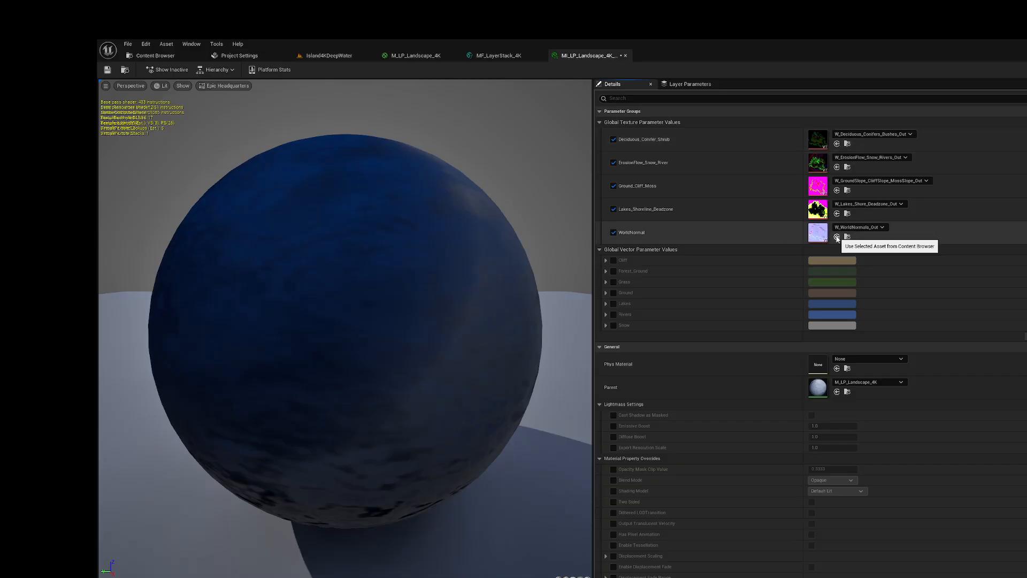
{"action": "left_click", "coordinate": [107, 70]}
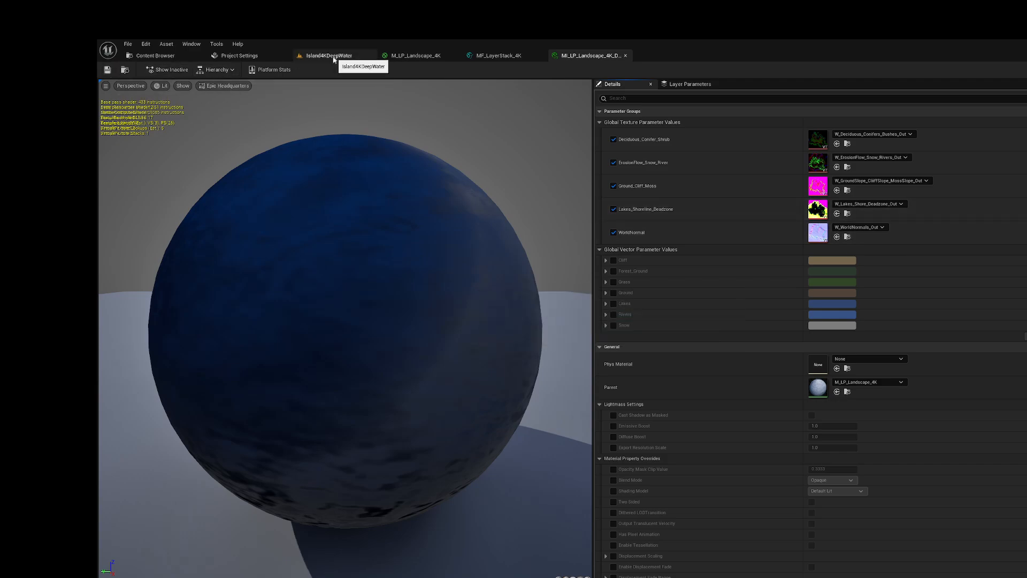
Step: Set the Landscape Material of the Landscape actor in Island4KDeepWater to MI_LP_Landscape_4K_DeepWater and save the level
{"action": "left_click", "coordinate": [155, 56]}
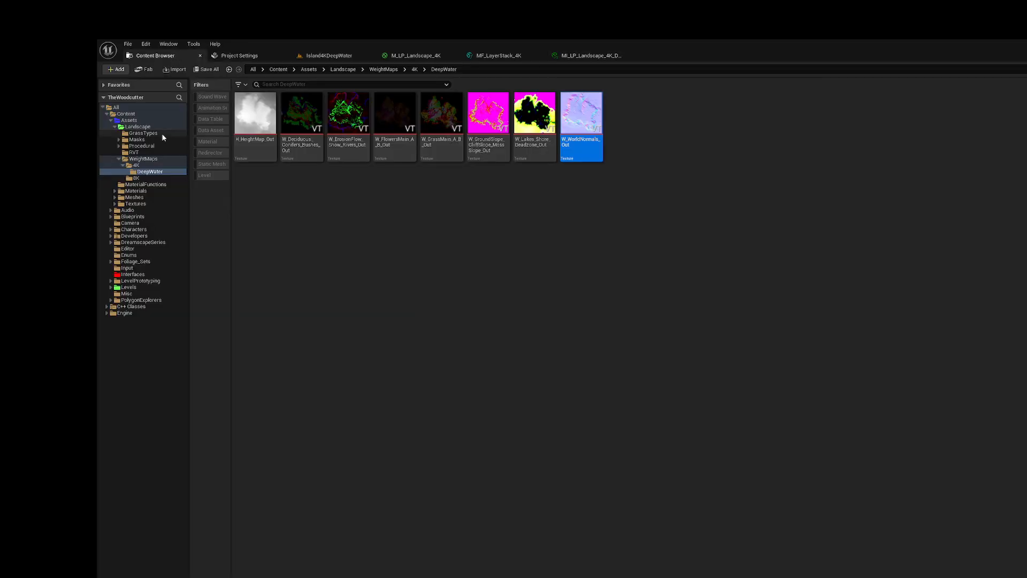
{"action": "left_click", "coordinate": [324, 56]}
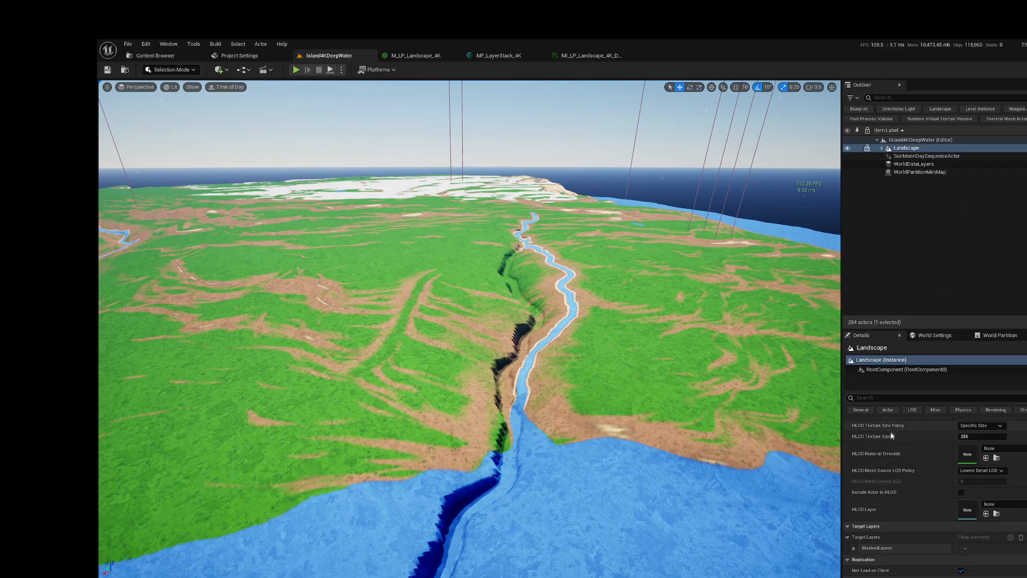
{"action": "scroll", "coordinate": [919, 448], "scroll_direction": "down", "scroll_amount": 6}
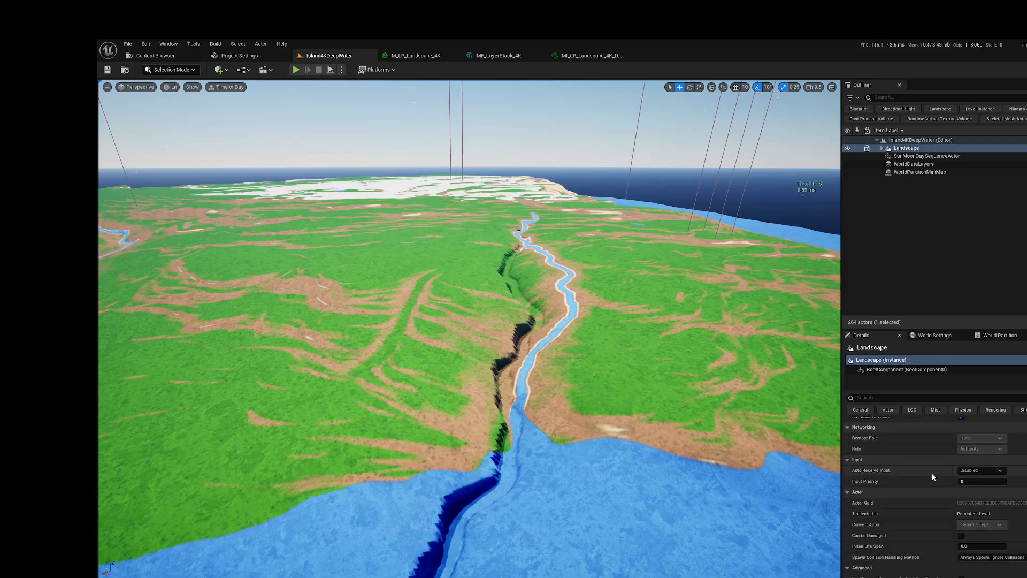
{"action": "scroll", "coordinate": [932, 473], "scroll_direction": "down", "scroll_amount": 6}
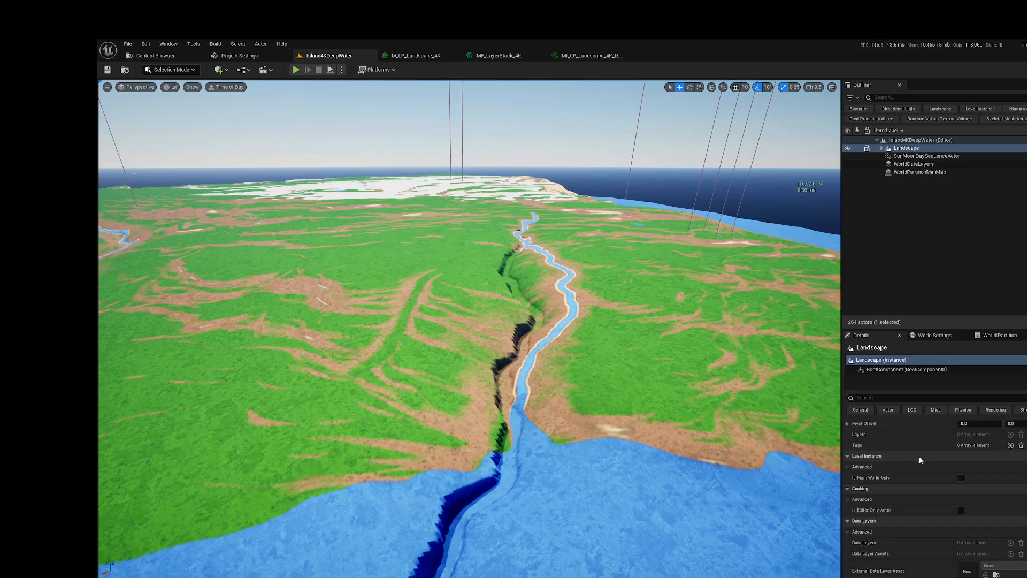
{"action": "scroll", "coordinate": [920, 452], "scroll_direction": "up", "scroll_amount": 10}
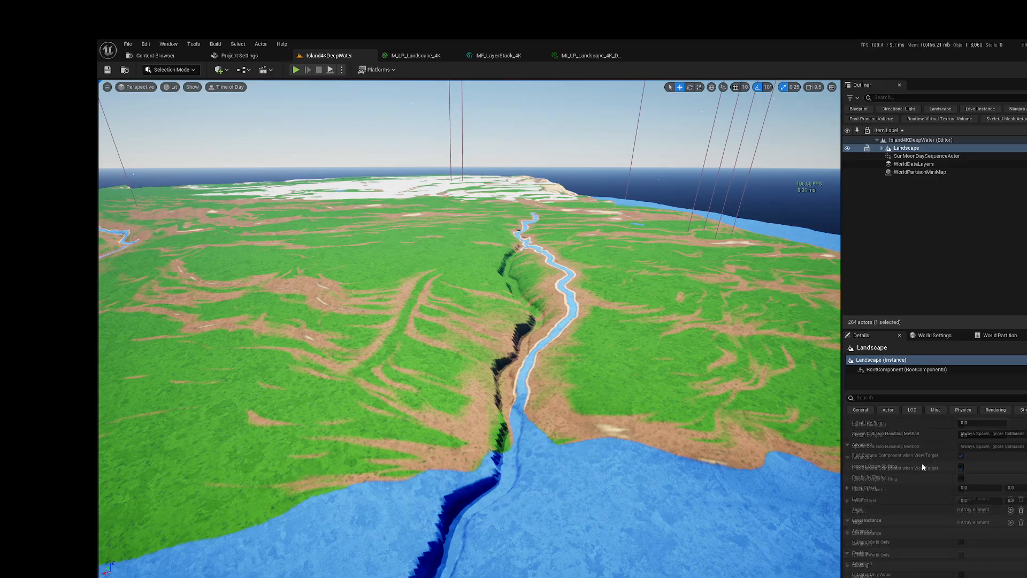
{"action": "scroll", "coordinate": [915, 454], "scroll_direction": "up", "scroll_amount": 10}
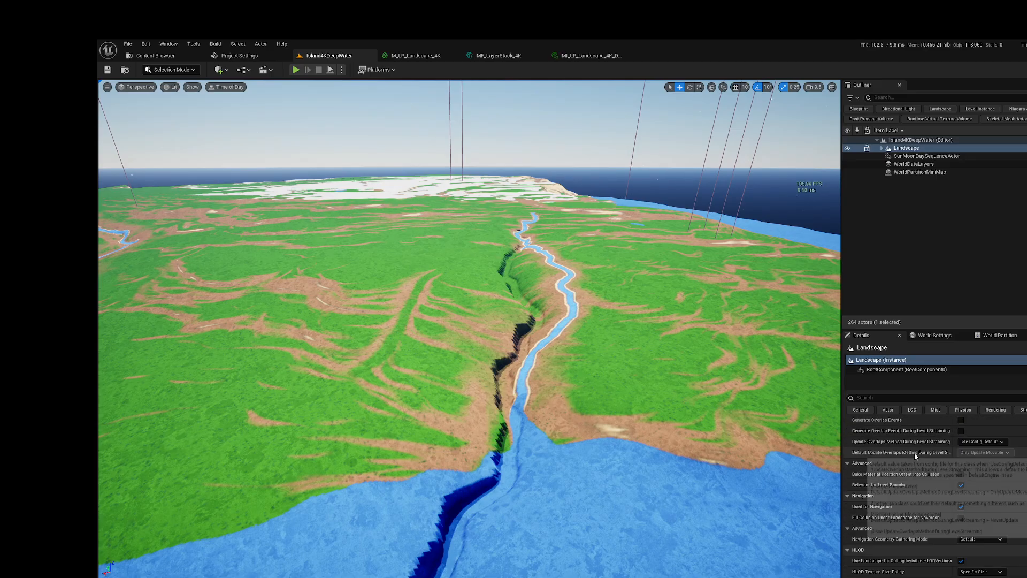
{"action": "scroll", "coordinate": [915, 453], "scroll_direction": "up", "scroll_amount": 10}
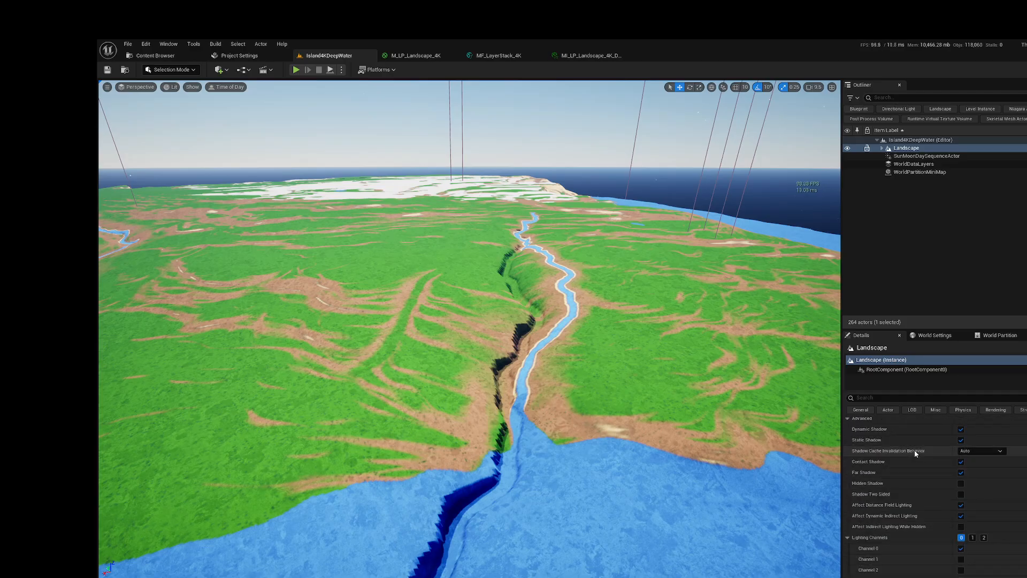
{"action": "scroll", "coordinate": [913, 452], "scroll_direction": "up", "scroll_amount": 10}
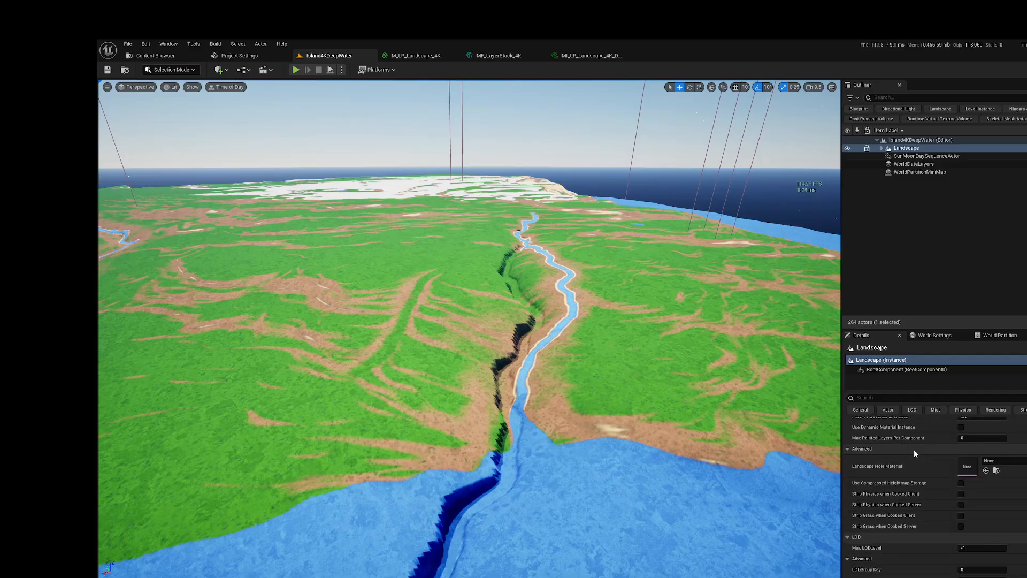
{"action": "left_click", "coordinate": [1004, 512]}
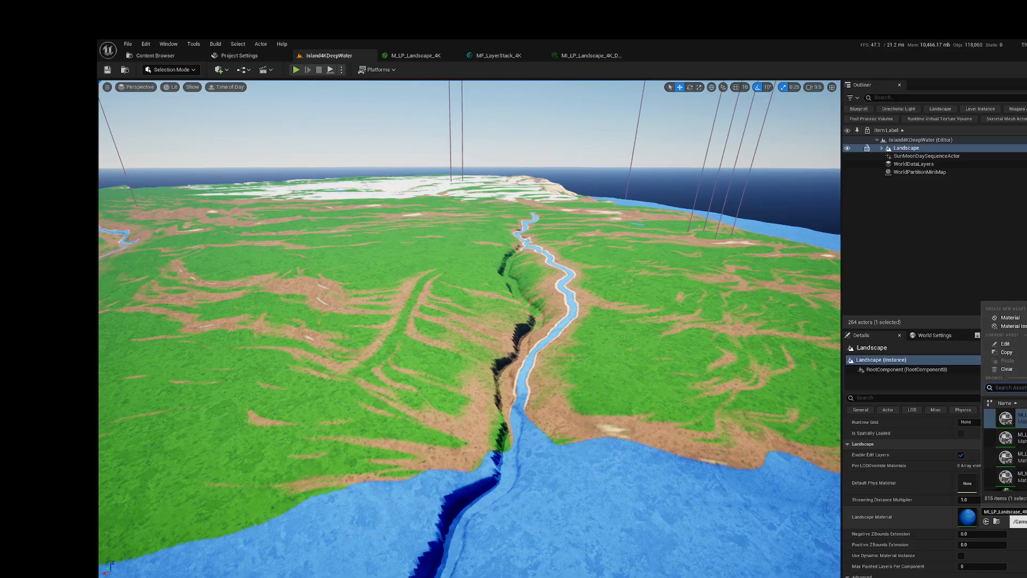
{"action": "left_click", "coordinate": [1017, 438]}
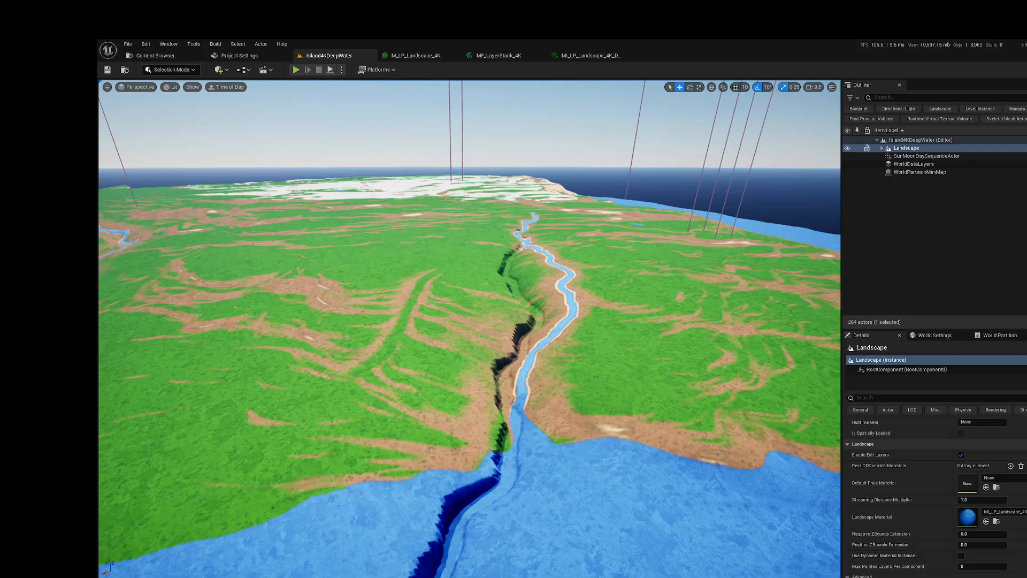
{"action": "left_click", "coordinate": [465, 240]}
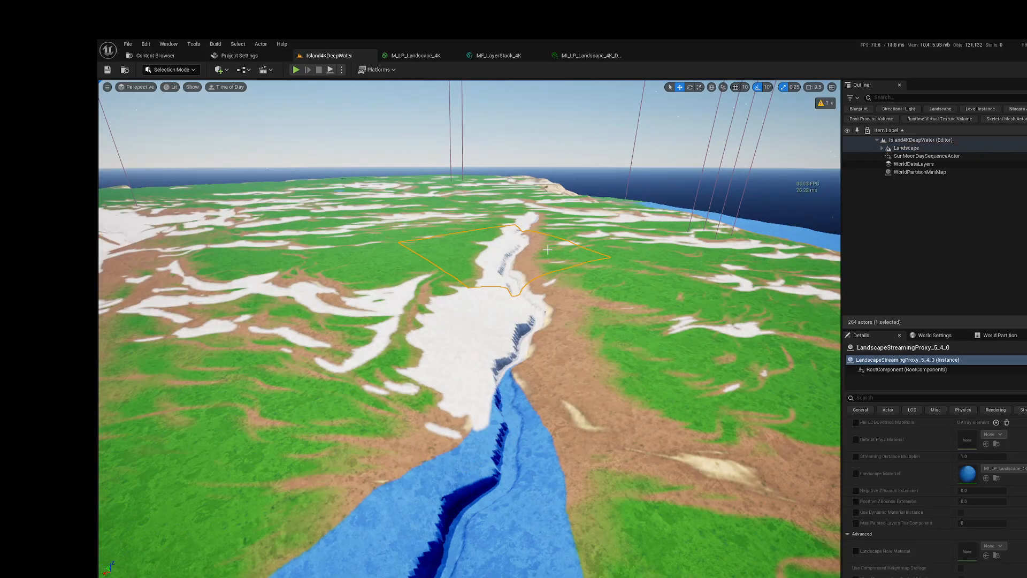
{"action": "left_click", "coordinate": [107, 70]}
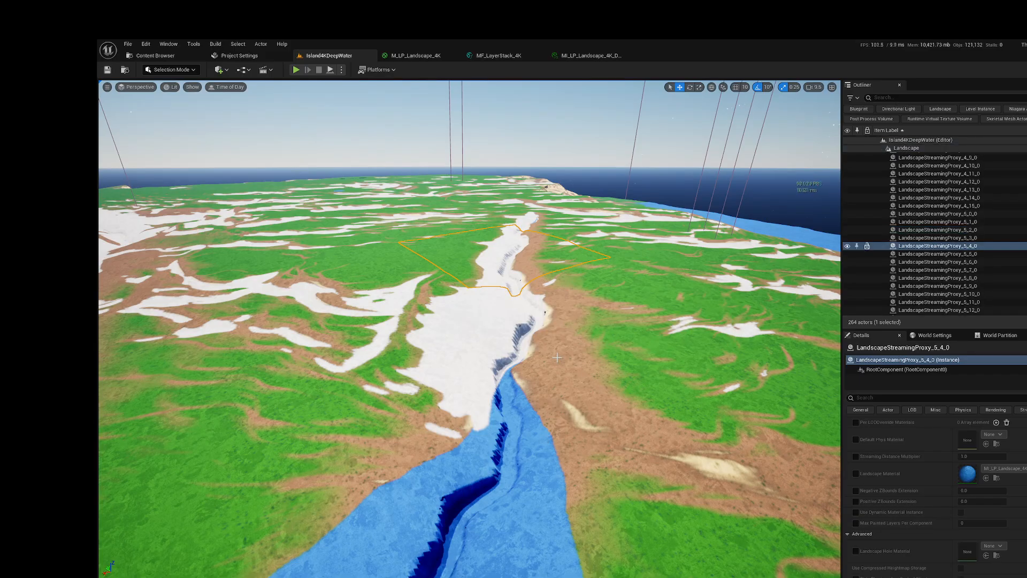
Step: Fly around the island to examine how the DeepWater material covers the terrain, coastline, rivers and snow areas
{"action": "right_click_drag", "start_coordinate": [548, 350], "coordinate": [516, 393]}
{"action": "key", "text": "s"}
{"action": "key", "text": "w"}
{"action": "key", "text": "w"}
{"action": "key", "text": "a"}
{"action": "key", "text": "w"}
{"action": "key", "text": "s"}
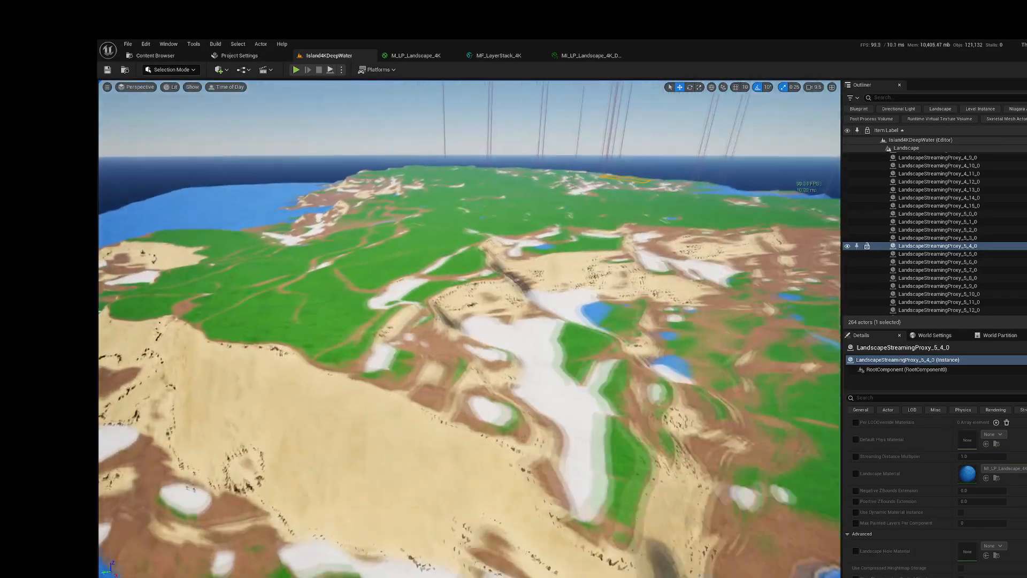
{"action": "key", "text": "w"}
{"action": "right_click_drag", "start_coordinate": [469, 329], "coordinate": [425, 328]}
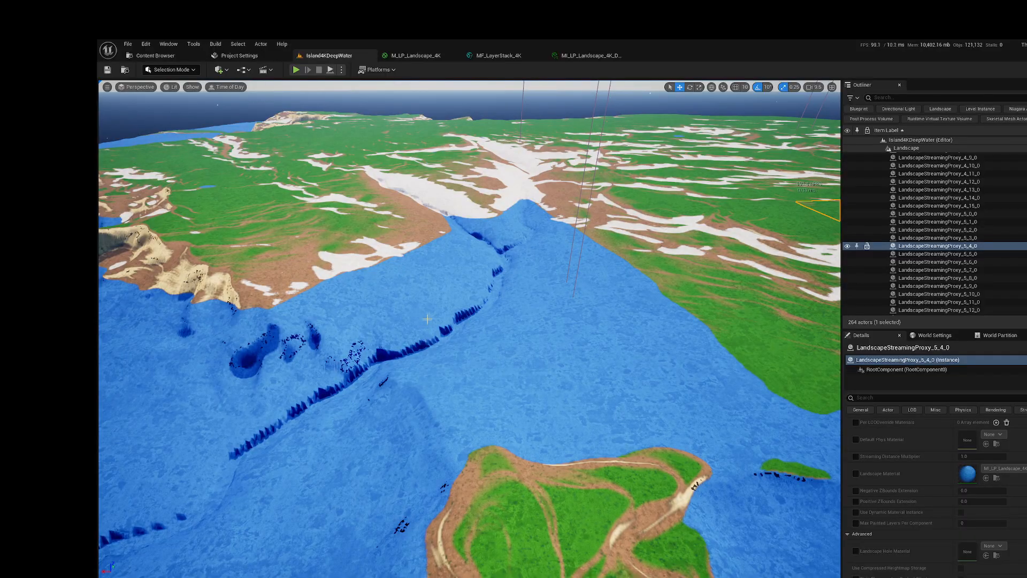
{"action": "right_click_drag", "start_coordinate": [446, 330], "coordinate": [489, 292]}
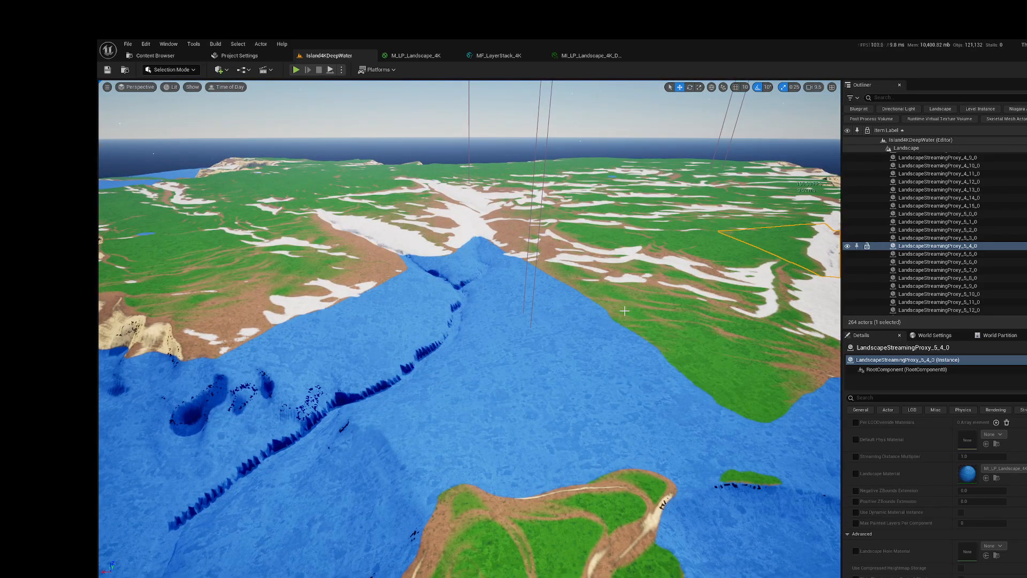
Step: Examine the small offshore island's grass, dirt paths and shoreline from several viewpoints
{"action": "right_click_drag", "start_coordinate": [652, 313], "coordinate": [682, 321]}
{"action": "key", "text": "s"}
{"action": "key", "text": "s"}
{"action": "key", "text": "w"}
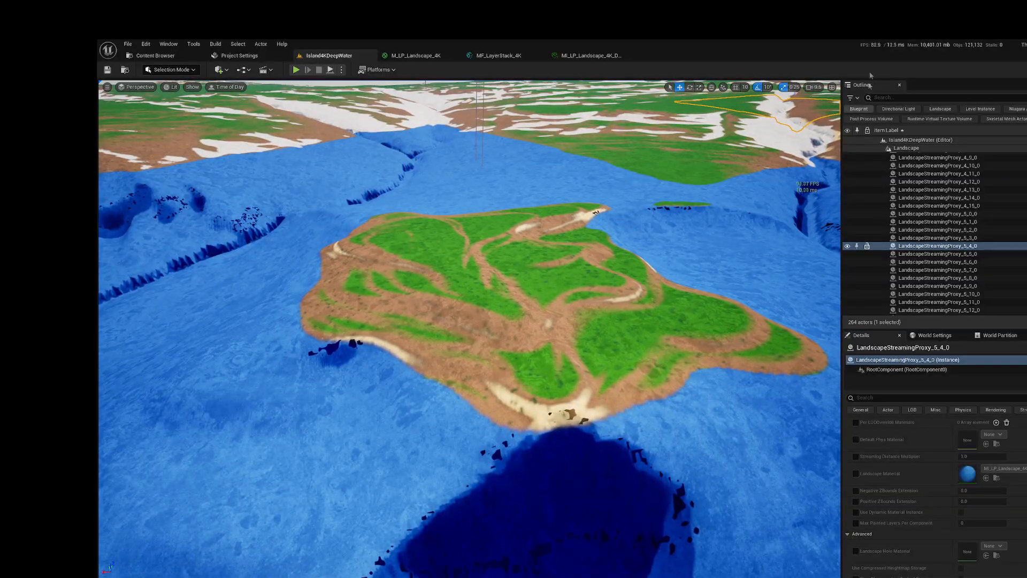
{"action": "right_click_drag", "start_coordinate": [737, 250], "coordinate": [711, 207]}
{"action": "key", "text": "s"}
{"action": "key", "text": "w"}
{"action": "key", "text": "w"}
{"action": "key", "text": "s"}
{"action": "key", "text": "w"}
{"action": "key", "text": "w"}
{"action": "key", "text": "s"}
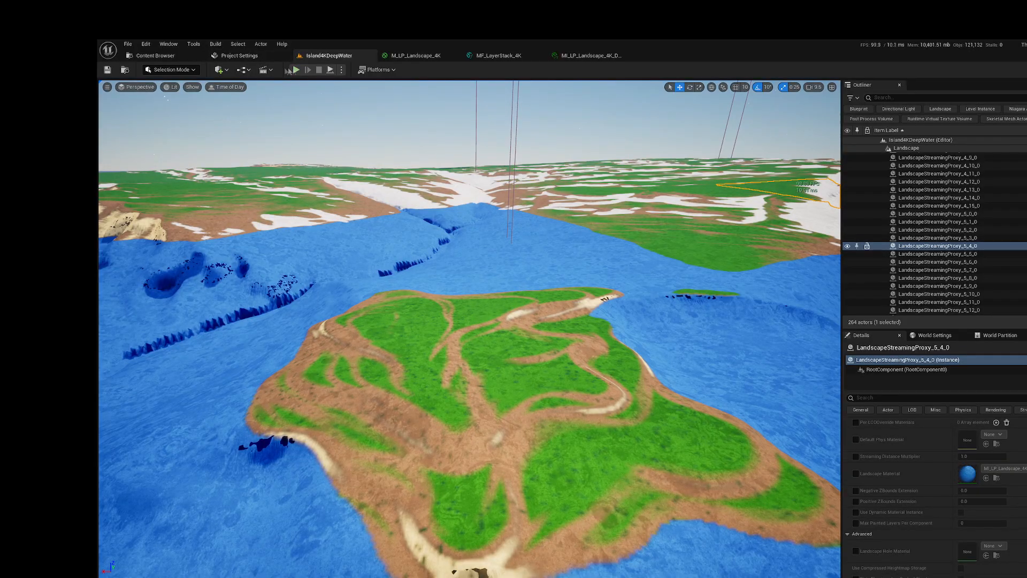
Step: Place a Player Start actor on the grass near the middle of the small offshore island
{"action": "left_click", "coordinate": [219, 69]}
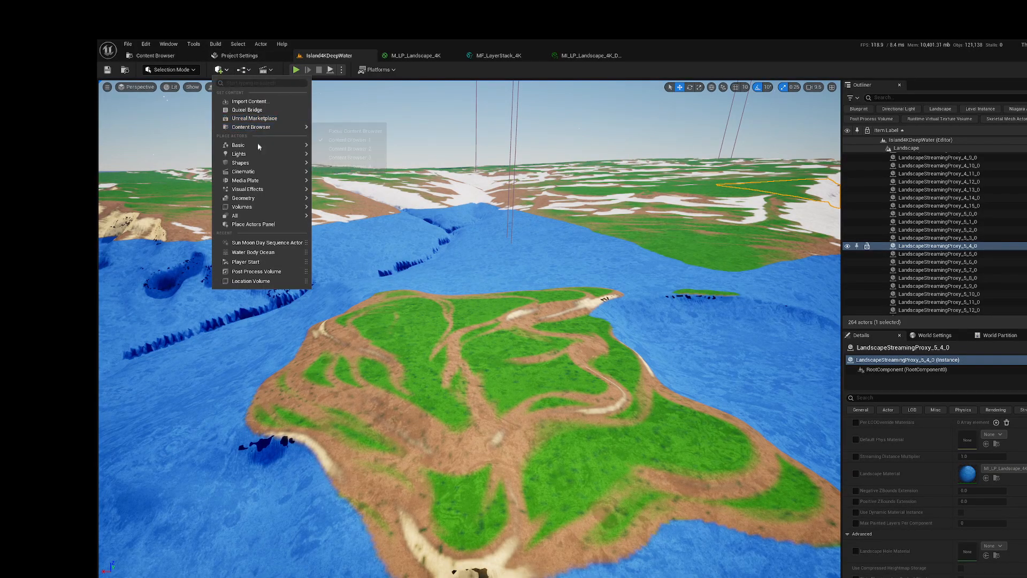
{"action": "mouse_move", "coordinate": [305, 146]}
{"action": "left_click_drag", "start_coordinate": [343, 187], "coordinate": [426, 255]}
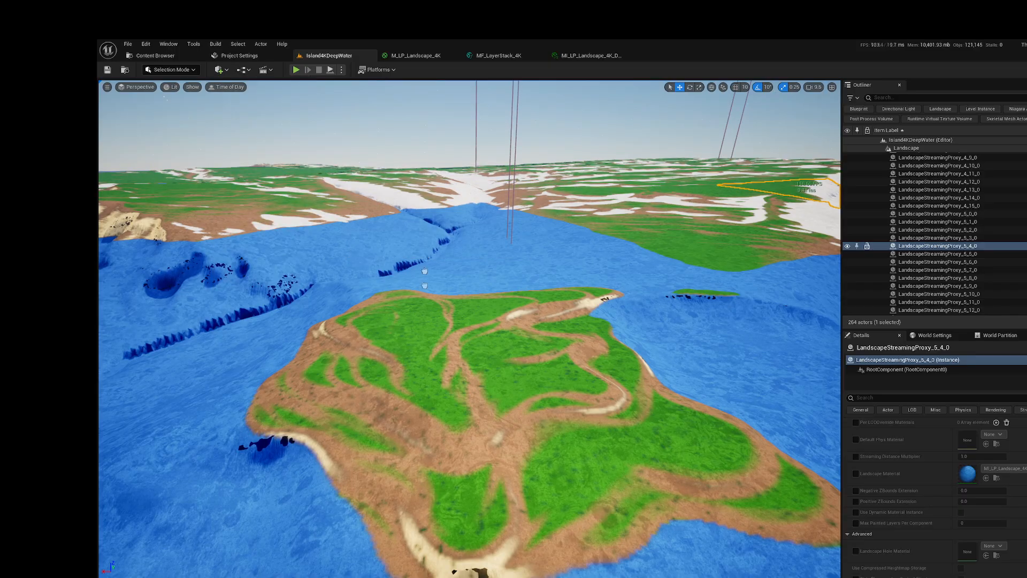
{"action": "left_click_drag", "start_coordinate": [492, 349], "coordinate": [491, 303]}
{"action": "key", "text": "ctrl+z"}
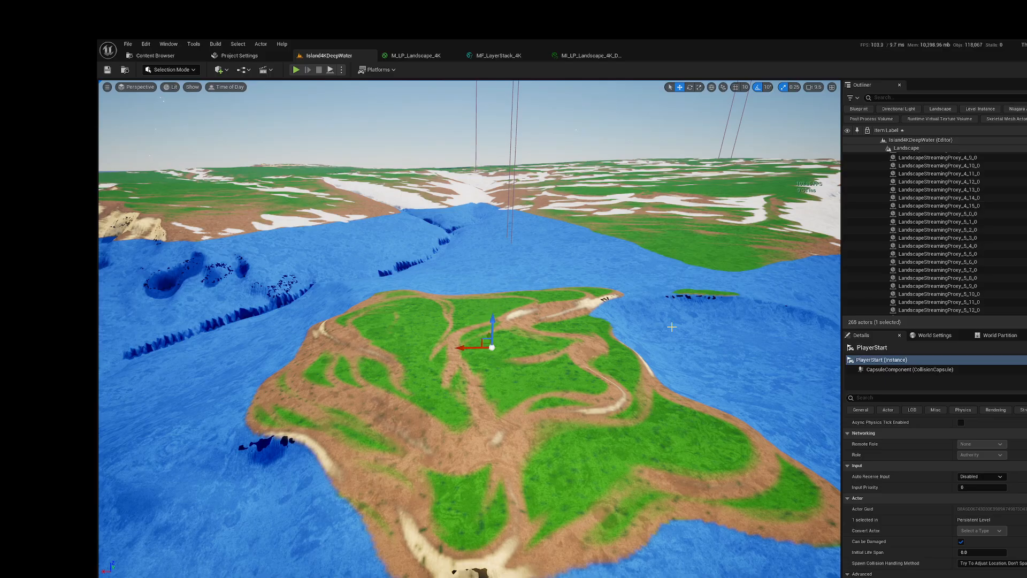
Step: Set the level's GameMode Override to BP_HFXGameMode in the World Settings and save the level
{"action": "left_click", "coordinate": [935, 335]}
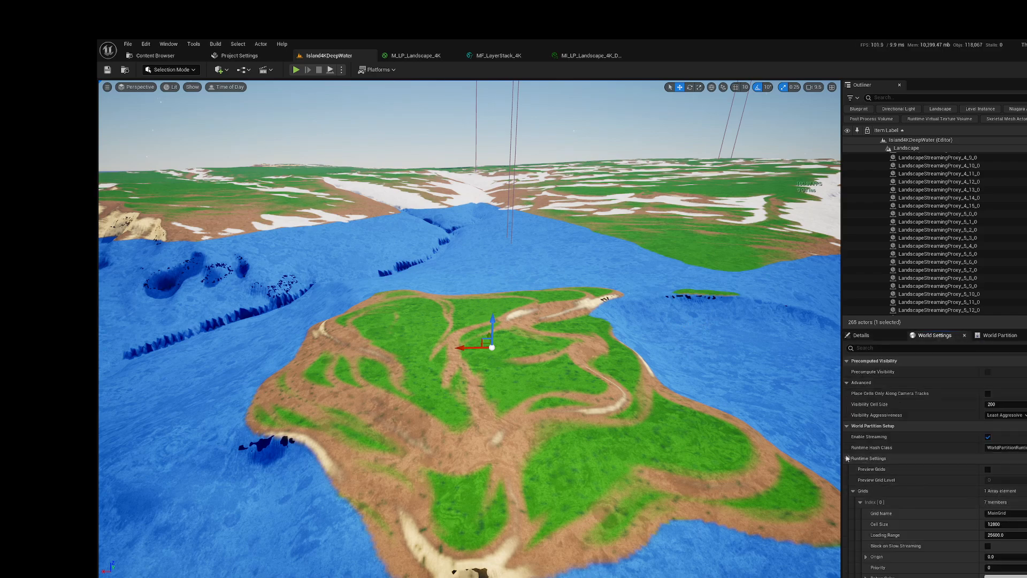
{"action": "mouse_move", "coordinate": [854, 418]}
{"action": "scroll", "coordinate": [930, 461], "scroll_direction": "down", "scroll_amount": 5}
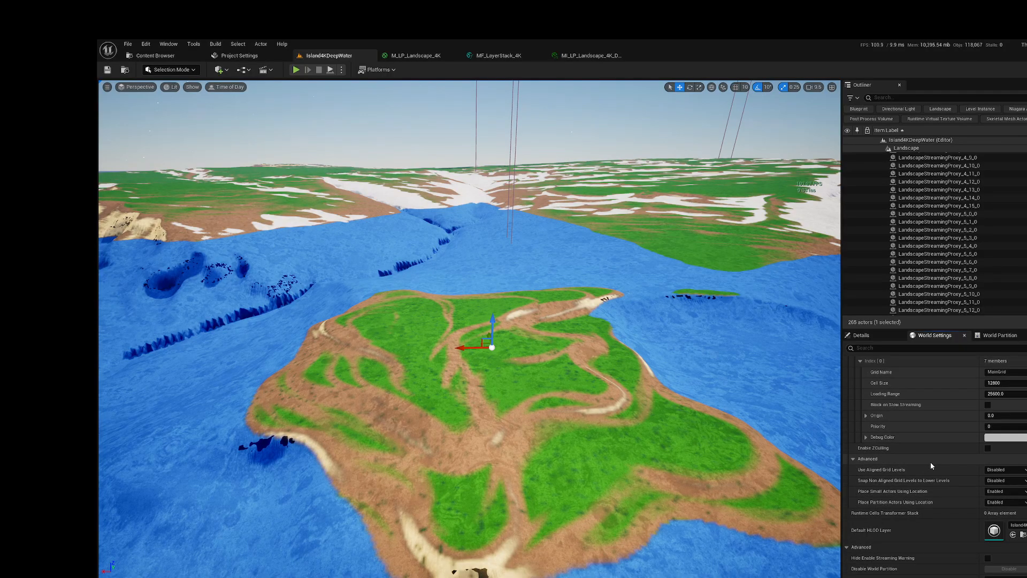
{"action": "scroll", "coordinate": [931, 464], "scroll_direction": "down", "scroll_amount": 5}
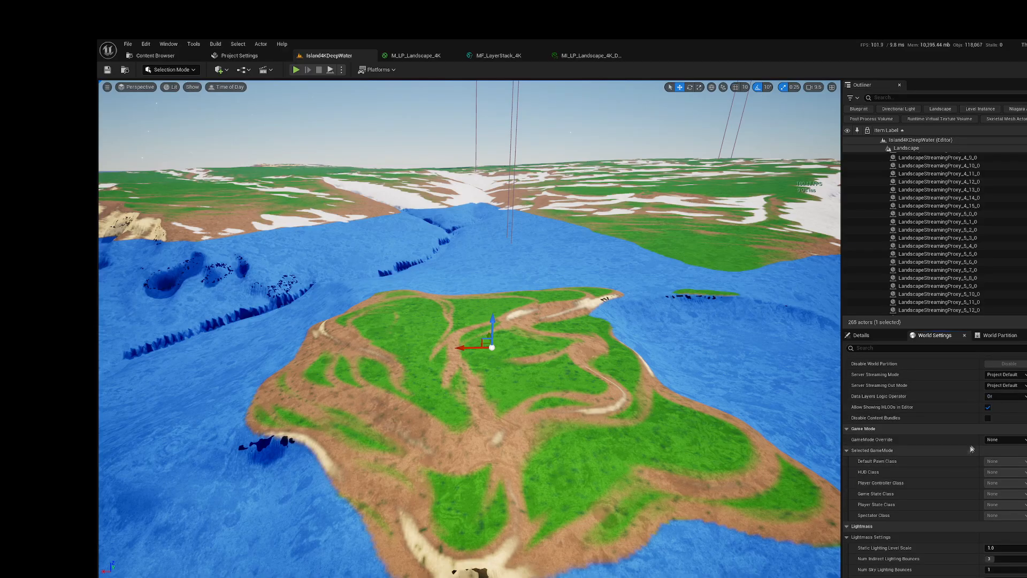
{"action": "left_click", "coordinate": [999, 440]}
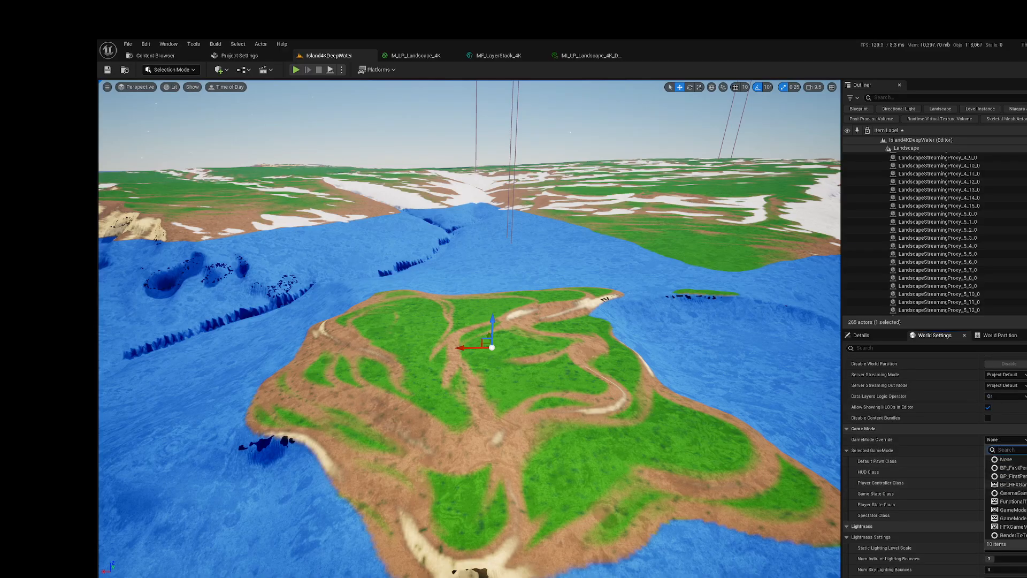
{"action": "left_click", "coordinate": [1011, 484]}
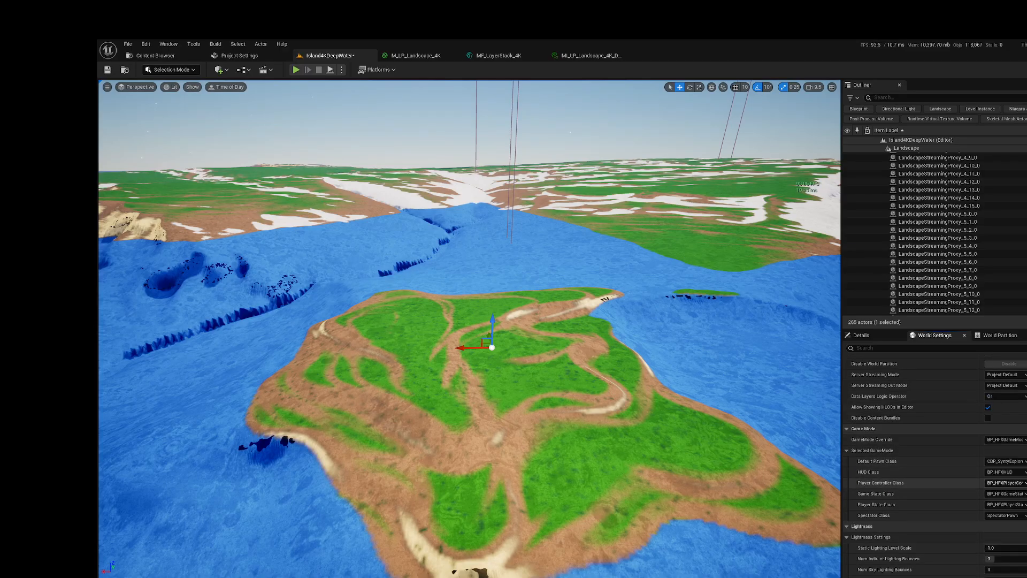
{"action": "left_click", "coordinate": [107, 70]}
Step: Play the level from the Player Start, walk the character around the small island to check the surroundings, and stop playing
{"action": "mouse_move", "coordinate": [531, 293]}
{"action": "right_mouse_down"}
{"action": "mouse_move", "coordinate": [497, 262]}
{"action": "mouse_move", "coordinate": [518, 259]}
{"action": "mouse_move", "coordinate": [522, 374]}
{"action": "mouse_move", "coordinate": [548, 310]}
{"action": "mouse_move", "coordinate": [521, 307]}
{"action": "right_mouse_up"}
{"action": "key", "text": "w"}
{"action": "key", "text": "s"}
{"action": "key", "text": "w"}
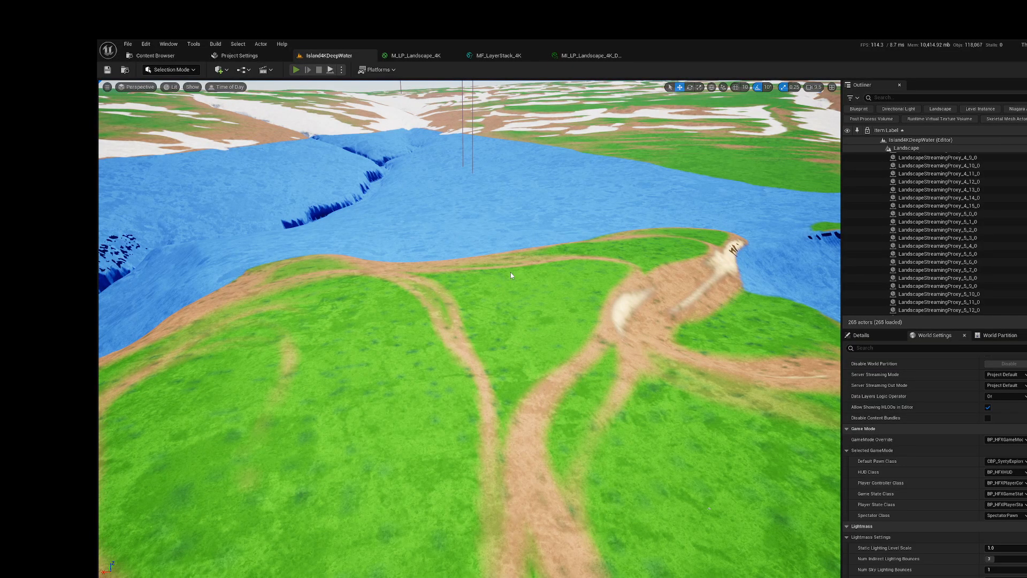
{"action": "key", "text": "alt+p"}
{"action": "right_click_drag", "start_coordinate": [441, 273], "coordinate": [632, 282]}
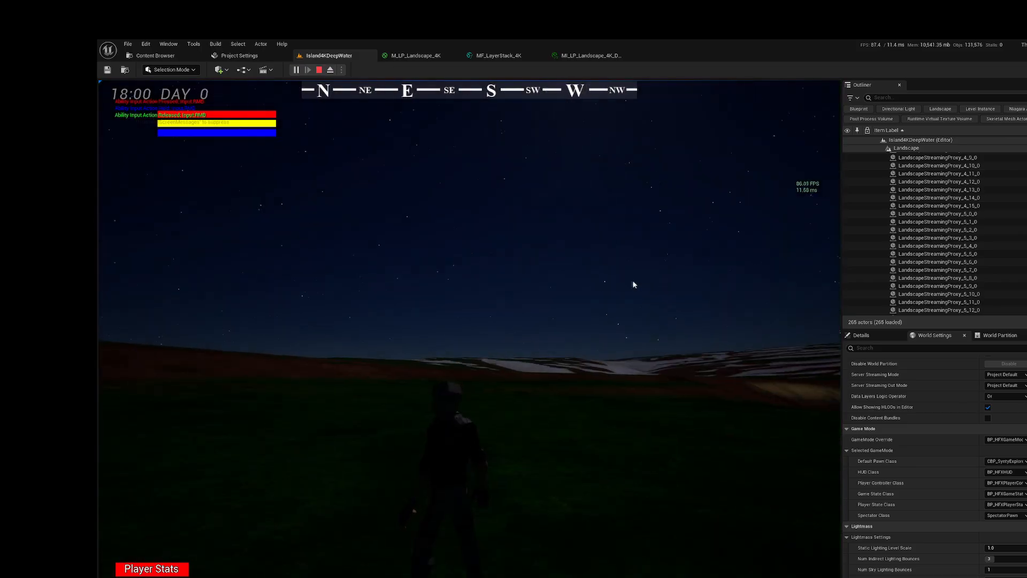
{"action": "right_click_drag", "start_coordinate": [508, 295], "coordinate": [662, 311]}
{"action": "right_click_drag", "start_coordinate": [522, 303], "coordinate": [721, 325]}
{"action": "key", "text": "w"}
{"action": "right_click_drag", "start_coordinate": [557, 326], "coordinate": [705, 337]}
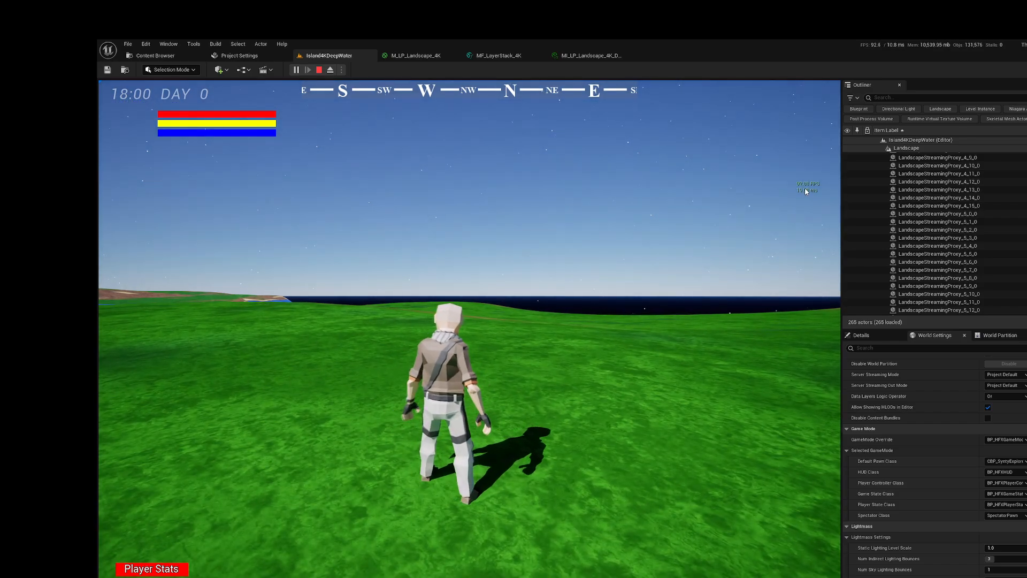
{"action": "right_click_drag", "start_coordinate": [646, 231], "coordinate": [422, 252]}
{"action": "right_click_drag", "start_coordinate": [660, 252], "coordinate": [793, 274]}
{"action": "key", "text": "w"}
{"action": "right_click_drag", "start_coordinate": [553, 246], "coordinate": [359, 246]}
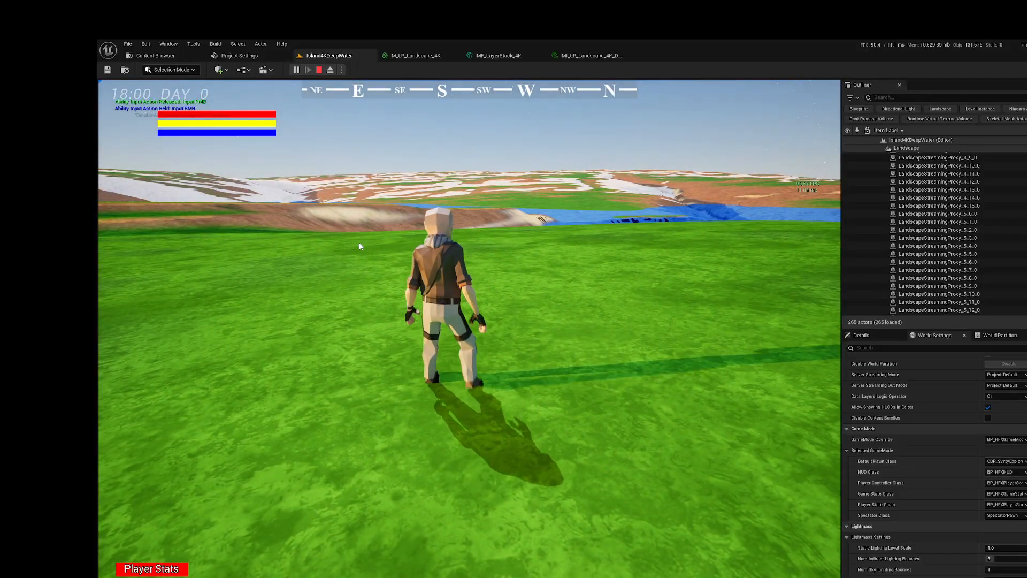
{"action": "key", "text": "Escape"}
Step: Select the parent Landscape actor in Island4KDeepWater and collapse its list of streaming proxies
{"action": "right_click_drag", "start_coordinate": [472, 220], "coordinate": [472, 253]}
{"action": "key", "text": "s"}
{"action": "key", "text": "a"}
{"action": "key", "text": "s"}
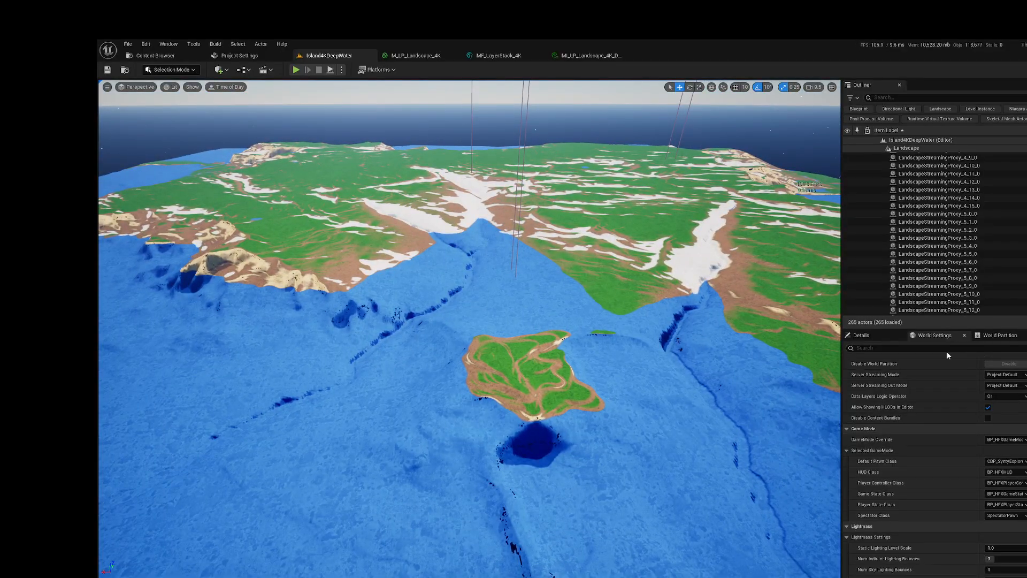
{"action": "left_click", "coordinate": [877, 334]}
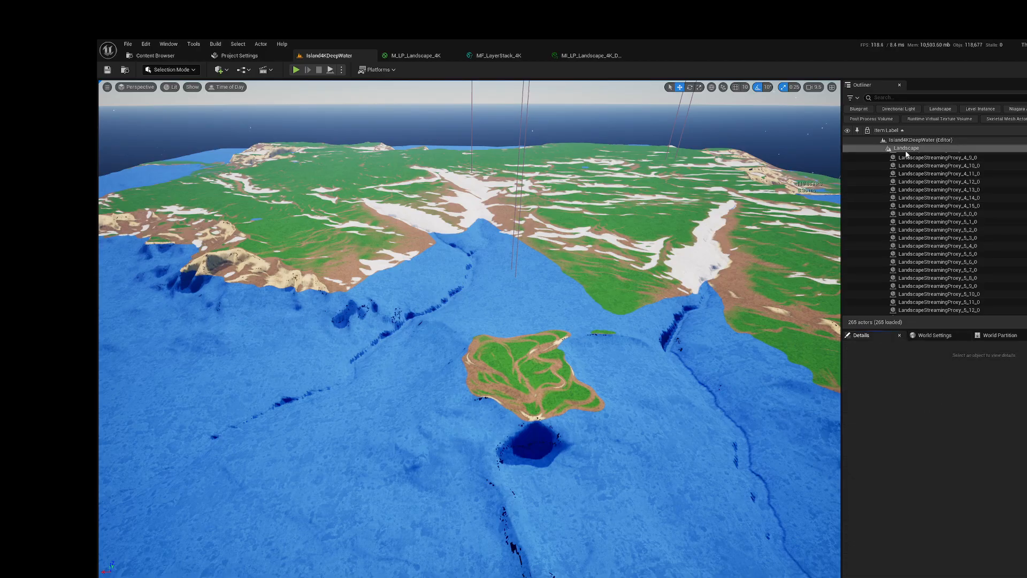
{"action": "left_click", "coordinate": [896, 149]}
{"action": "left_click", "coordinate": [881, 148]}
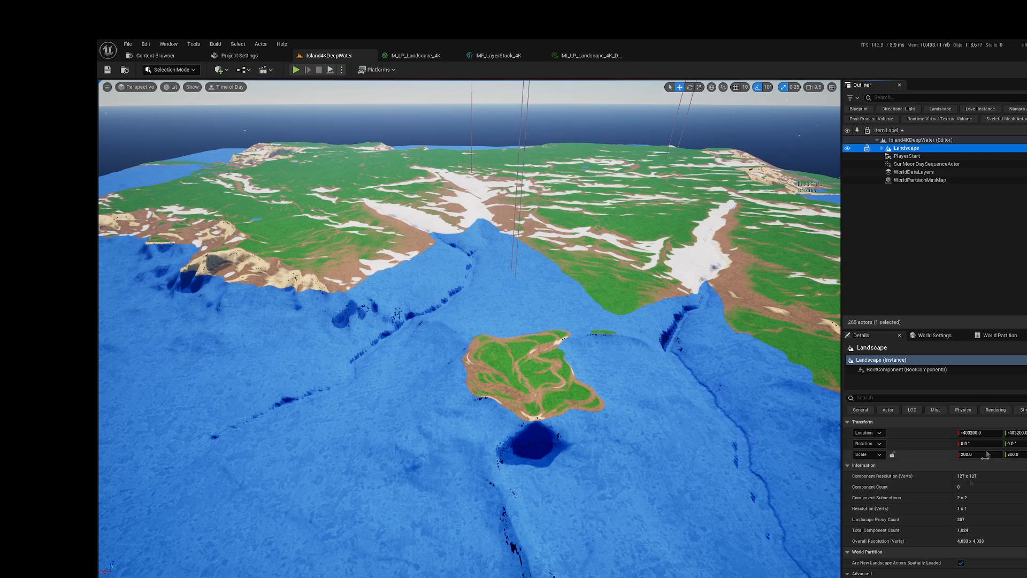
Step: Enable Nanite on the Landscape actor, build its Nanite data and save the level
{"action": "scroll", "coordinate": [884, 507], "scroll_direction": "down", "scroll_amount": 5}
{"action": "scroll", "coordinate": [885, 511], "scroll_direction": "down", "scroll_amount": 10}
{"action": "scroll", "coordinate": [885, 511], "scroll_direction": "down", "scroll_amount": 5}
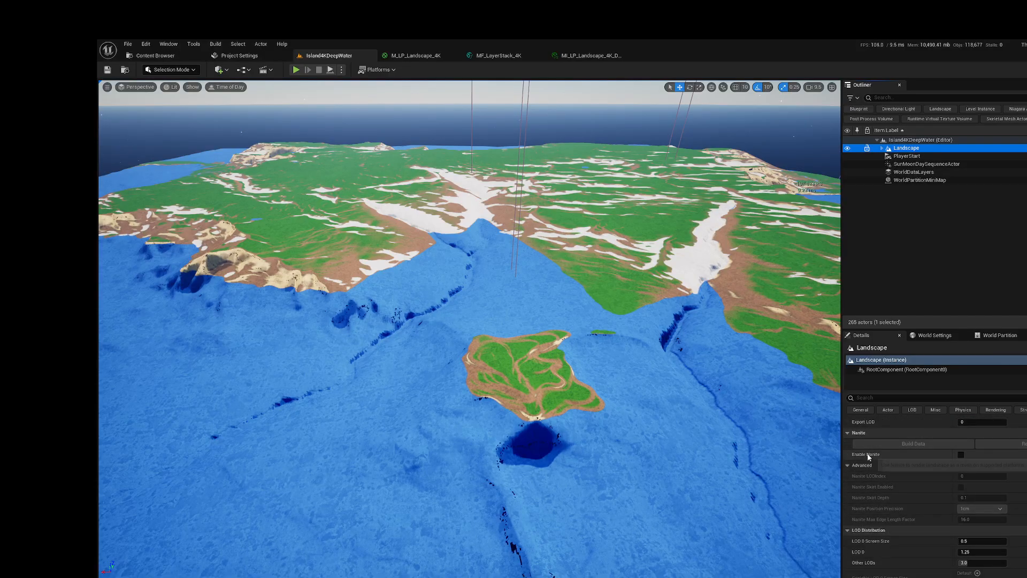
{"action": "left_click", "coordinate": [962, 456]}
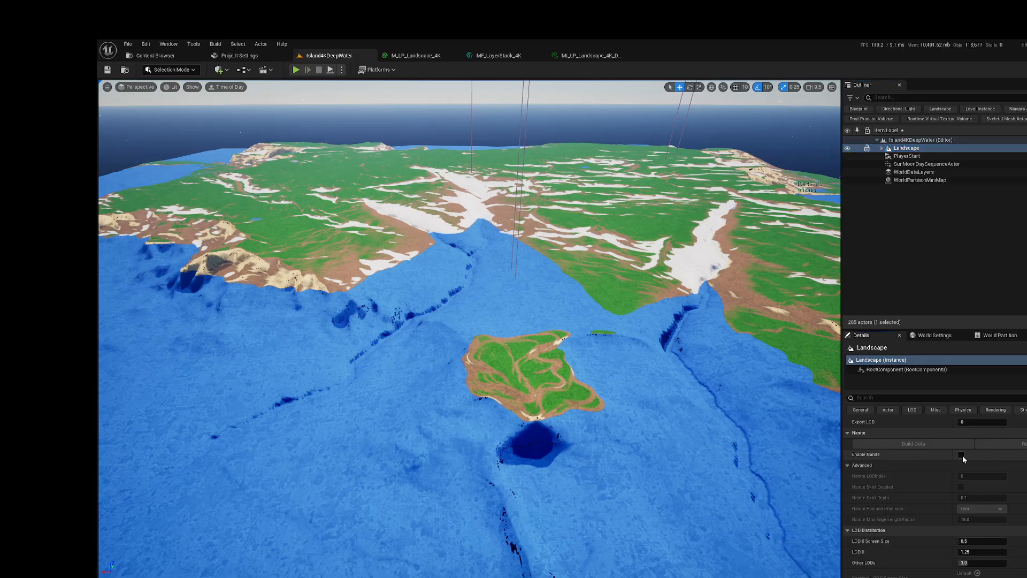
{"action": "left_click", "coordinate": [961, 454]}
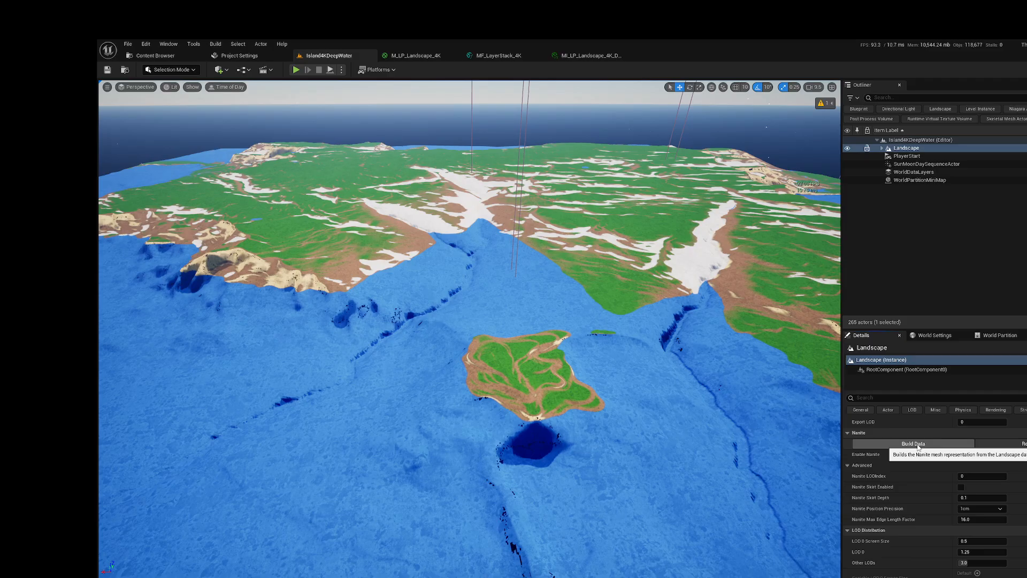
{"action": "left_click", "coordinate": [914, 444]}
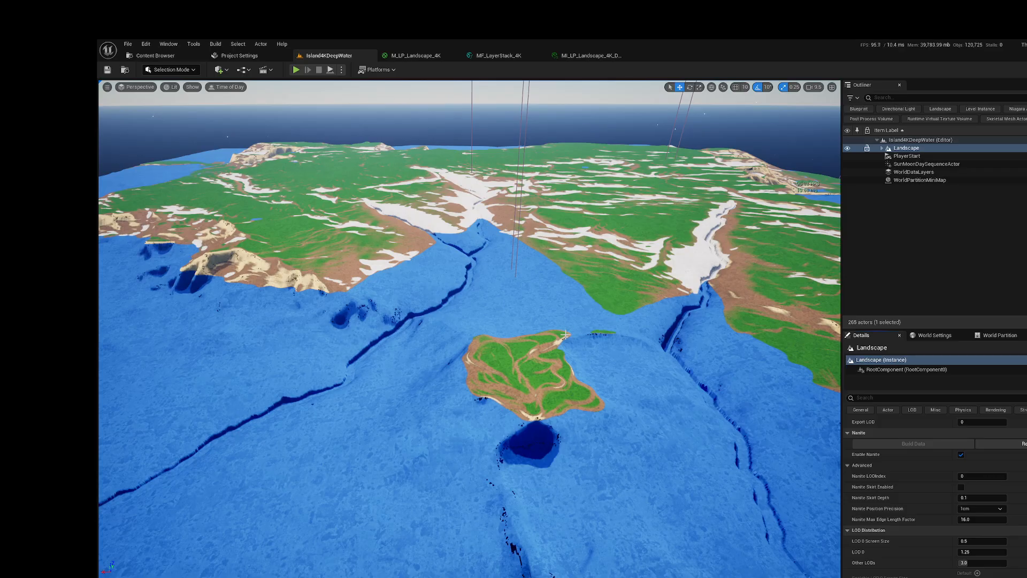
{"action": "left_click", "coordinate": [105, 70]}
Step: Inspect the landscape mesh in the Nanite Triangles visualization, then return the viewport to Lit and look over the island
{"action": "left_click", "coordinate": [164, 71]}
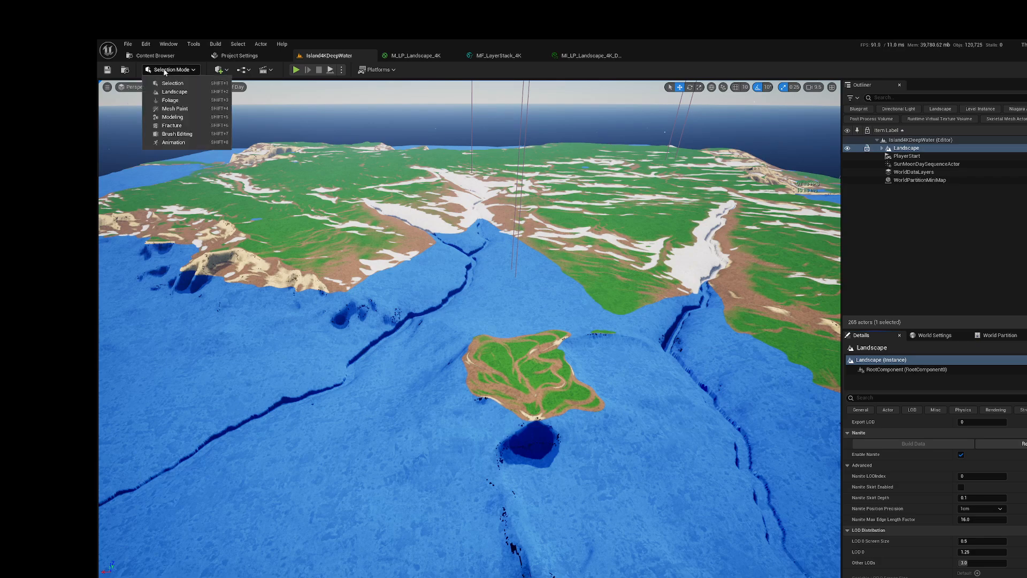
{"action": "left_click", "coordinate": [113, 116]}
{"action": "left_click", "coordinate": [174, 87]}
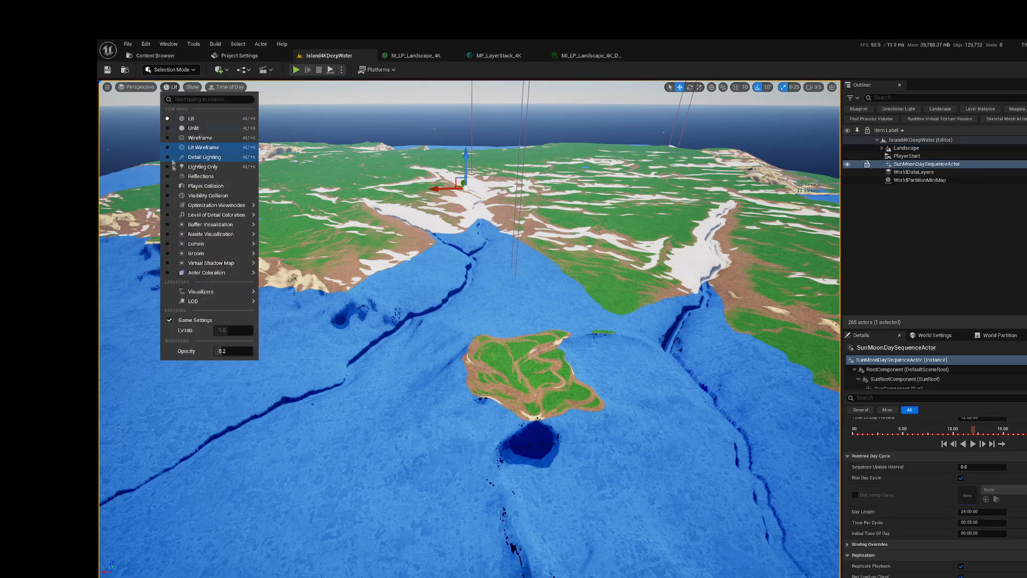
{"action": "mouse_move", "coordinate": [213, 243]}
{"action": "mouse_move", "coordinate": [243, 235]}
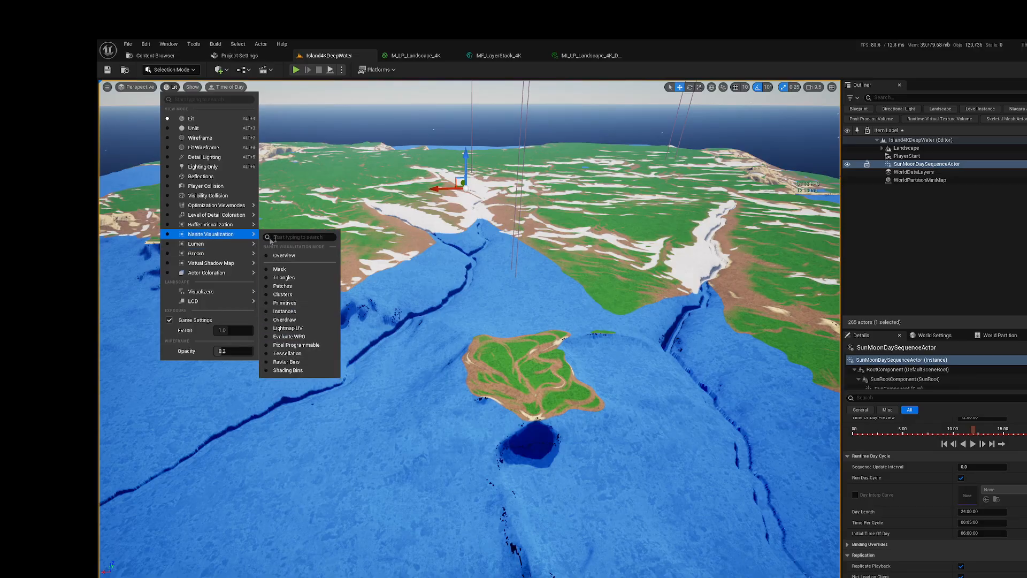
{"action": "left_click", "coordinate": [289, 282]}
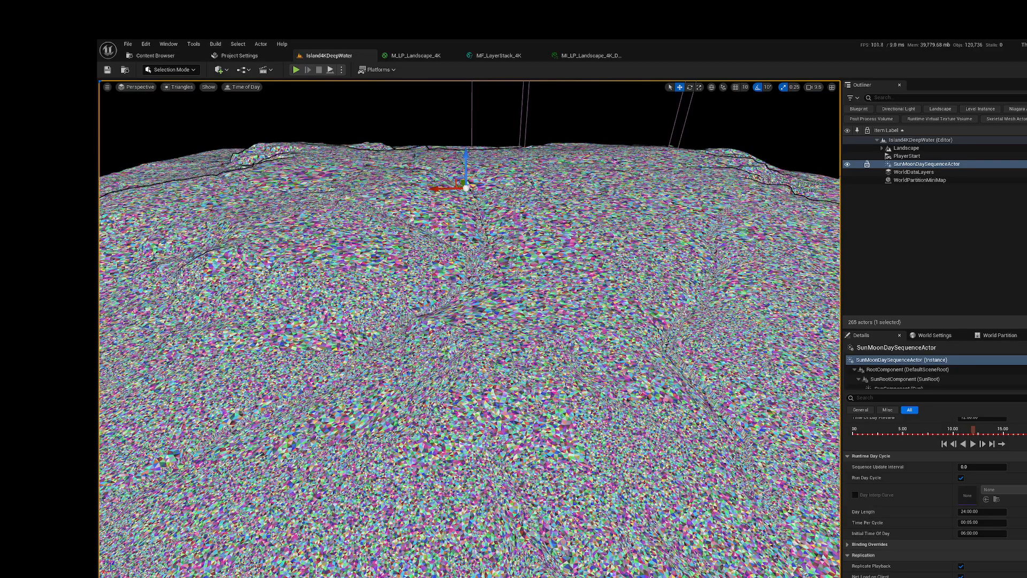
{"action": "right_click_drag", "start_coordinate": [470, 332], "coordinate": [363, 314]}
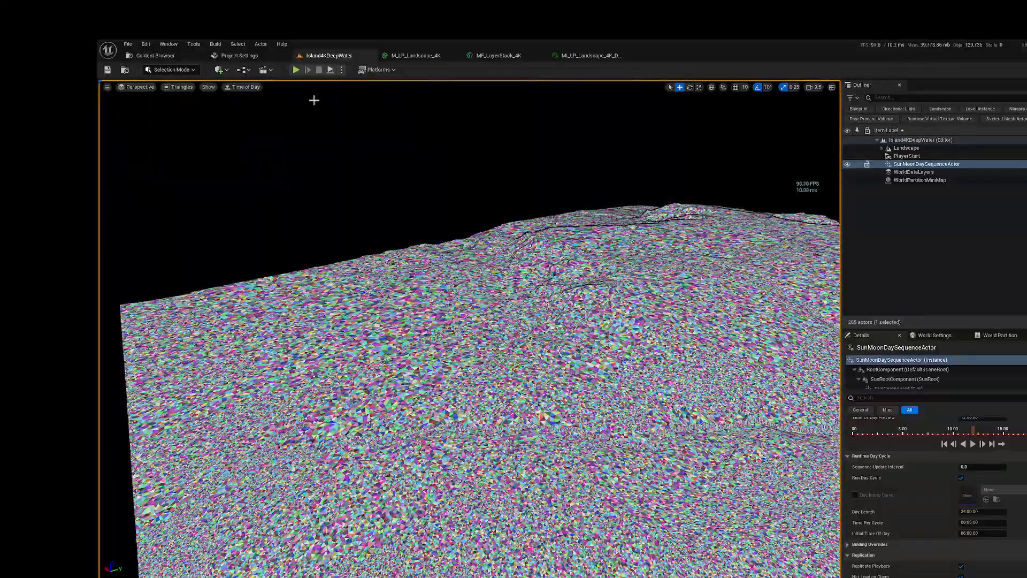
{"action": "left_click", "coordinate": [176, 87]}
{"action": "left_click", "coordinate": [184, 119]}
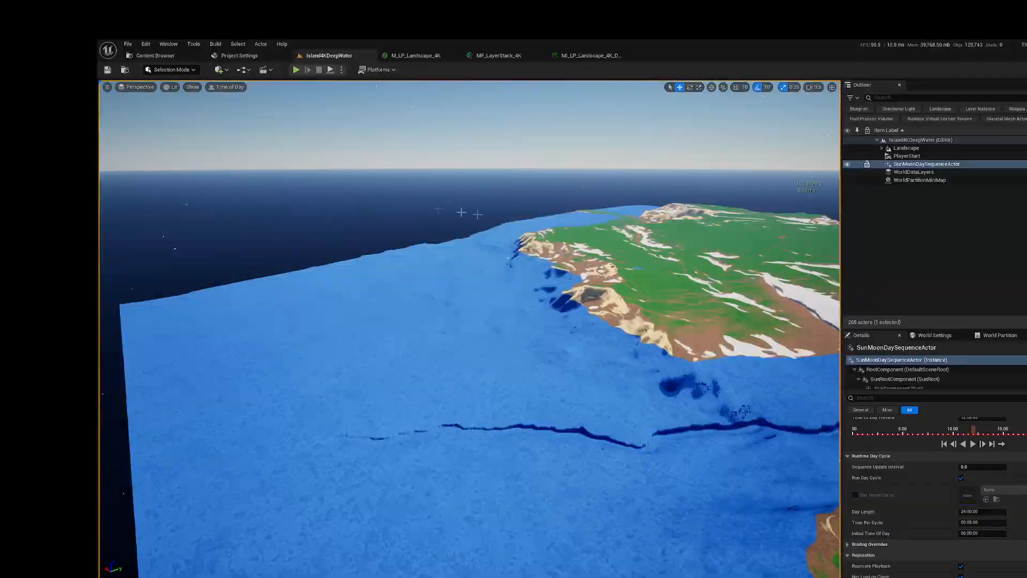
{"action": "right_click_drag", "start_coordinate": [558, 262], "coordinate": [594, 254]}
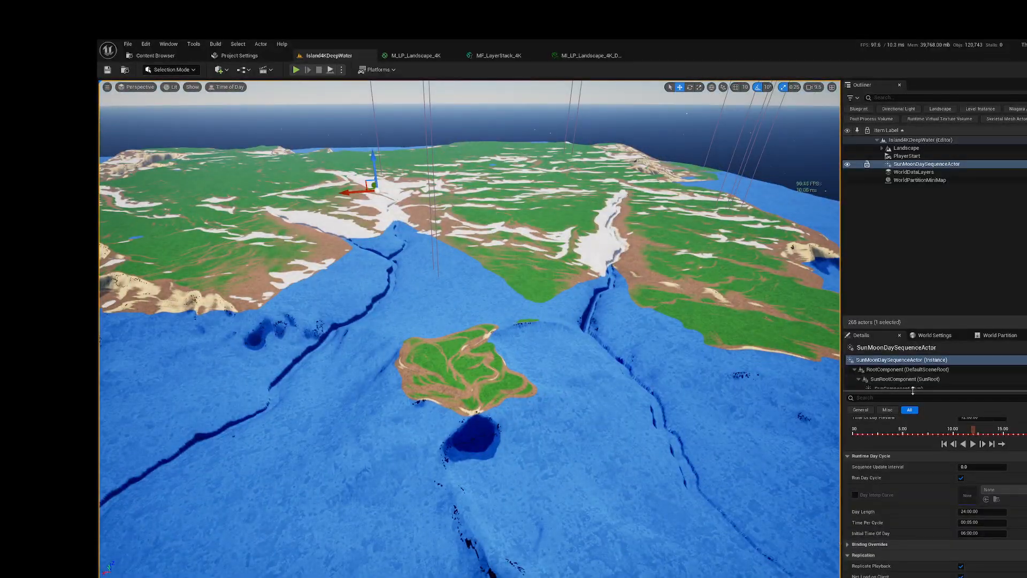
Step: Select all landscape regions on the World Partition map and unload them from the editor
{"action": "left_click", "coordinate": [982, 337]}
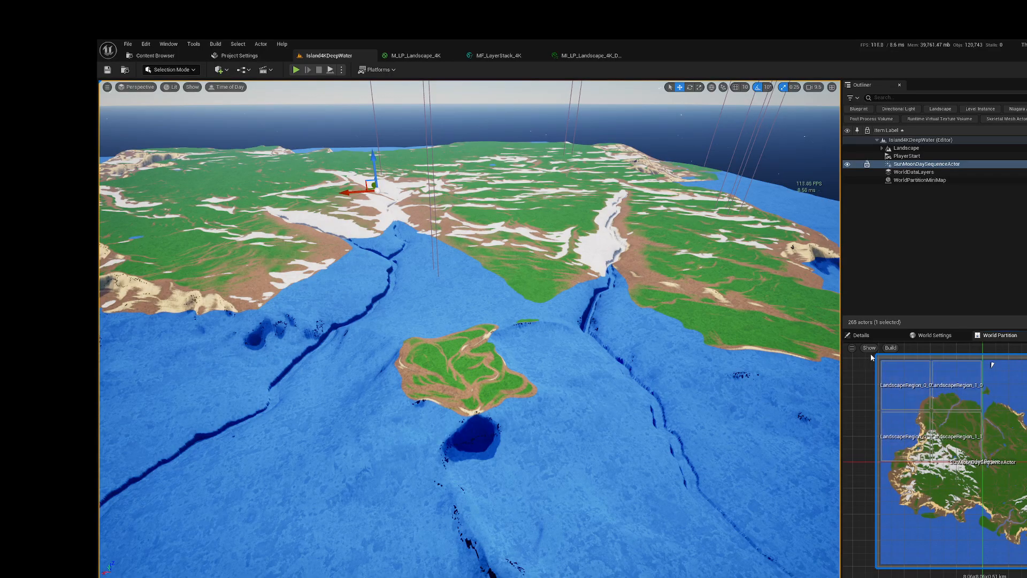
{"action": "left_click_drag", "start_coordinate": [873, 353], "coordinate": [1026, 566]}
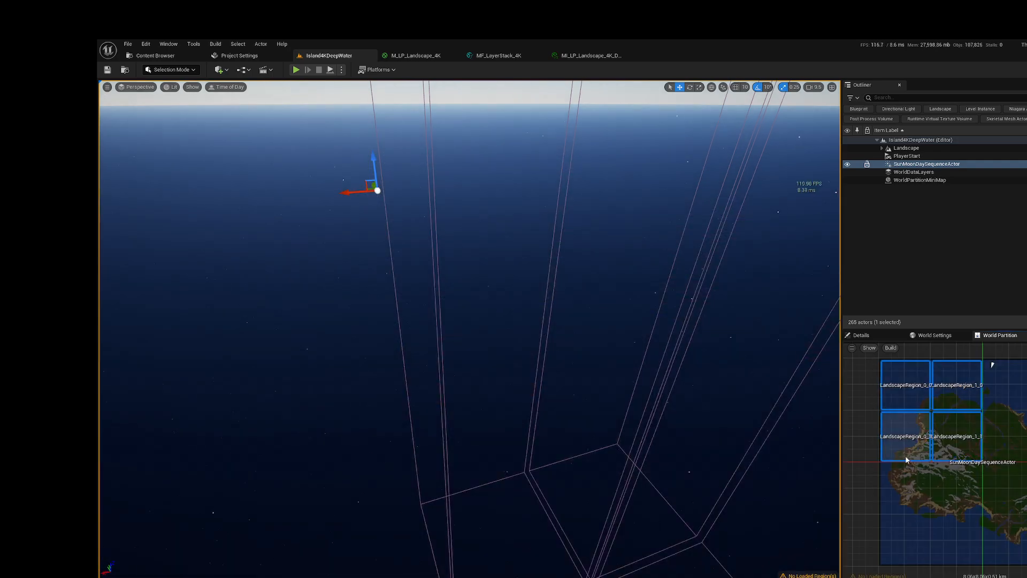
{"action": "mouse_move", "coordinate": [585, 374]}
{"action": "right_mouse_down"}
{"action": "mouse_move", "coordinate": [586, 316]}
{"action": "mouse_move", "coordinate": [584, 371]}
{"action": "right_mouse_up"}
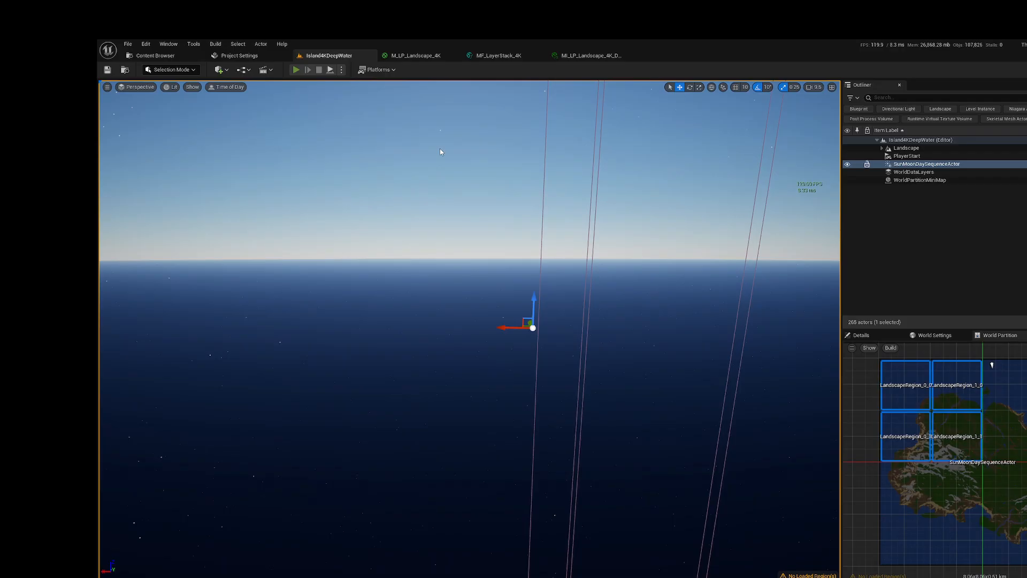
Step: Play the level in the editor with all landscape regions unloaded, and walk the character around to check that the island streams in
{"action": "key", "text": "alt+p"}
{"action": "right_click_drag", "start_coordinate": [503, 244], "coordinate": [786, 259]}
{"action": "right_click_drag", "start_coordinate": [603, 259], "coordinate": [795, 263]}
{"action": "key", "text": "w"}
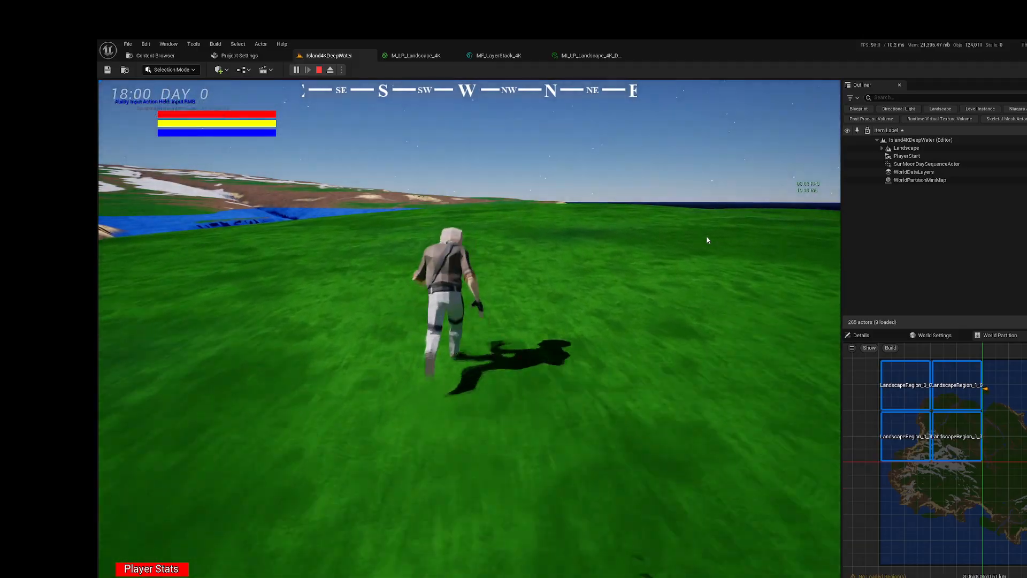
{"action": "right_click_drag", "start_coordinate": [662, 232], "coordinate": [329, 199]}
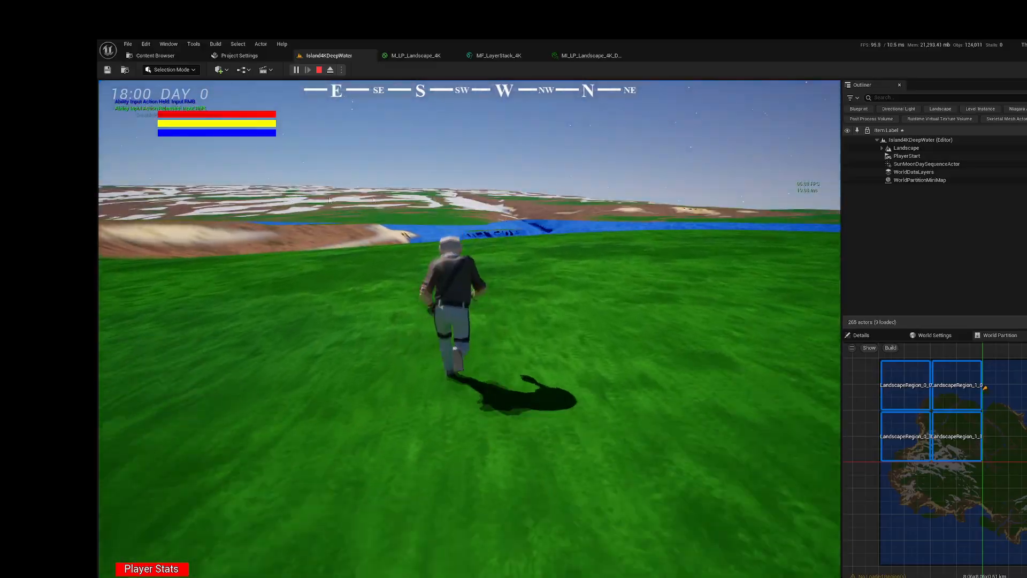
{"action": "right_click_drag", "start_coordinate": [509, 197], "coordinate": [456, 213]}
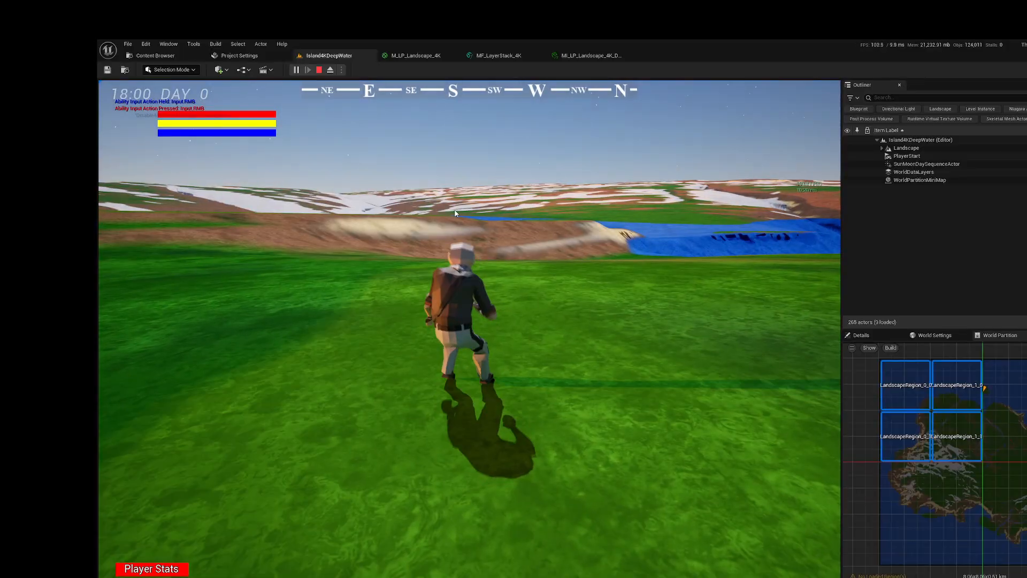
Step: Run the console command r.Nanite.Visualize Triangles during play and examine the triangle density of the near and distant terrain
{"action": "key", "text": "grave"}
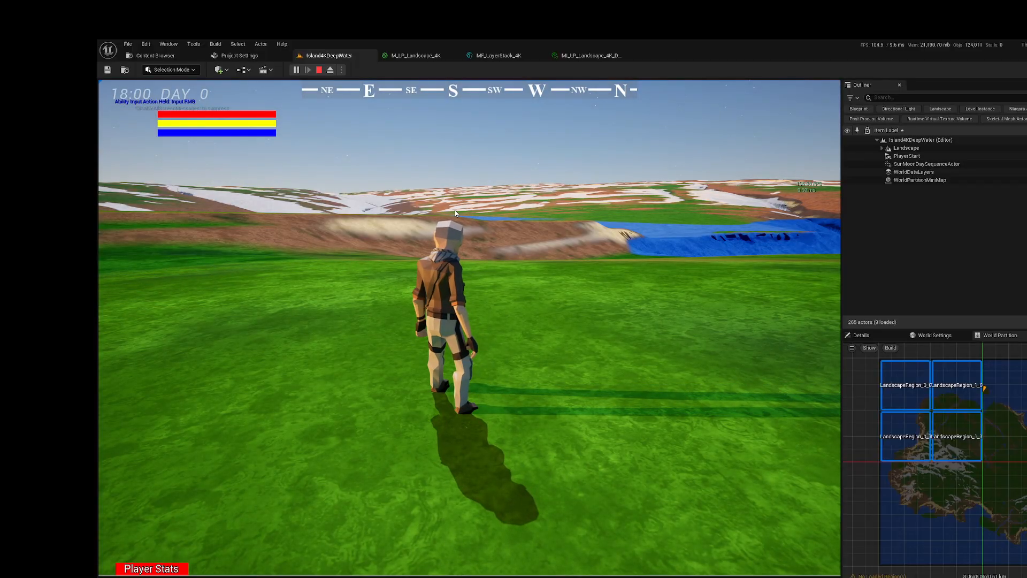
{"action": "key", "text": "Up"}
{"action": "key", "text": "Up"}
{"action": "key", "text": "Up"}
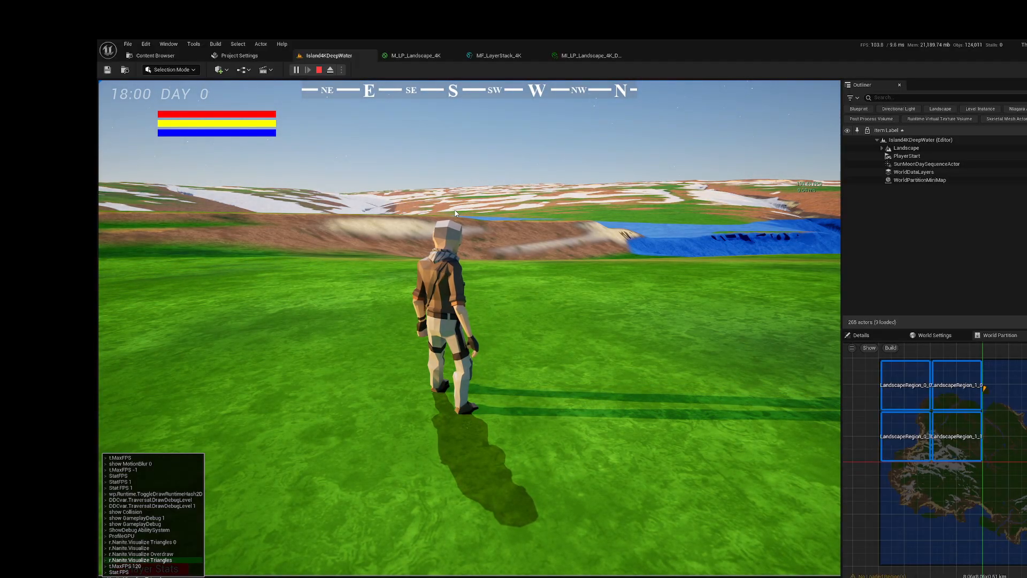
{"action": "key", "text": "Return"}
{"action": "right_click_drag", "start_coordinate": [455, 214], "coordinate": [457, 242]}
{"action": "key", "text": "w"}
Step: Switch the Nanite visualization from the console, inspect the terrain in it, and restore normal rendering
{"action": "key", "text": "grave"}
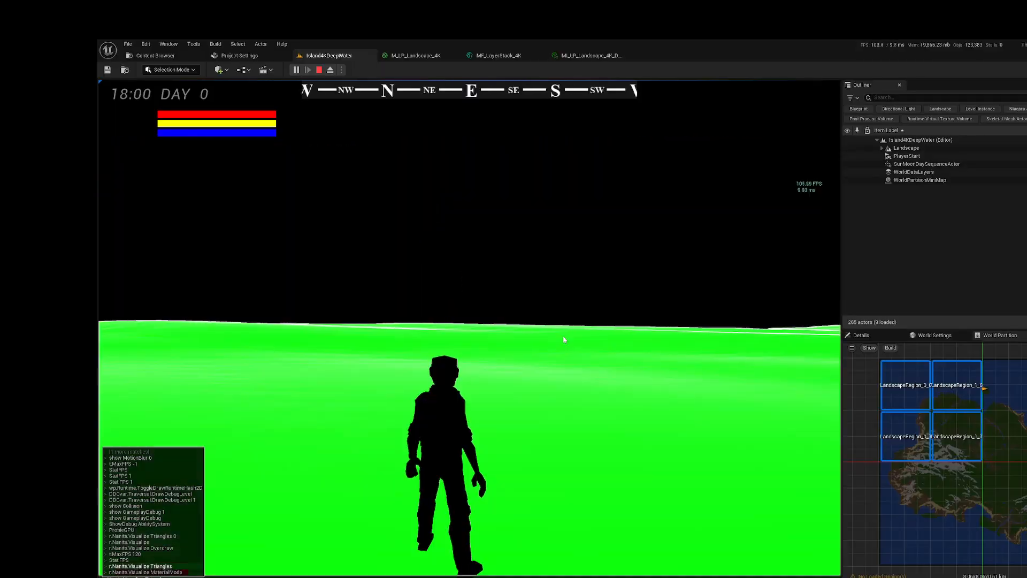
{"action": "key", "text": "Return"}
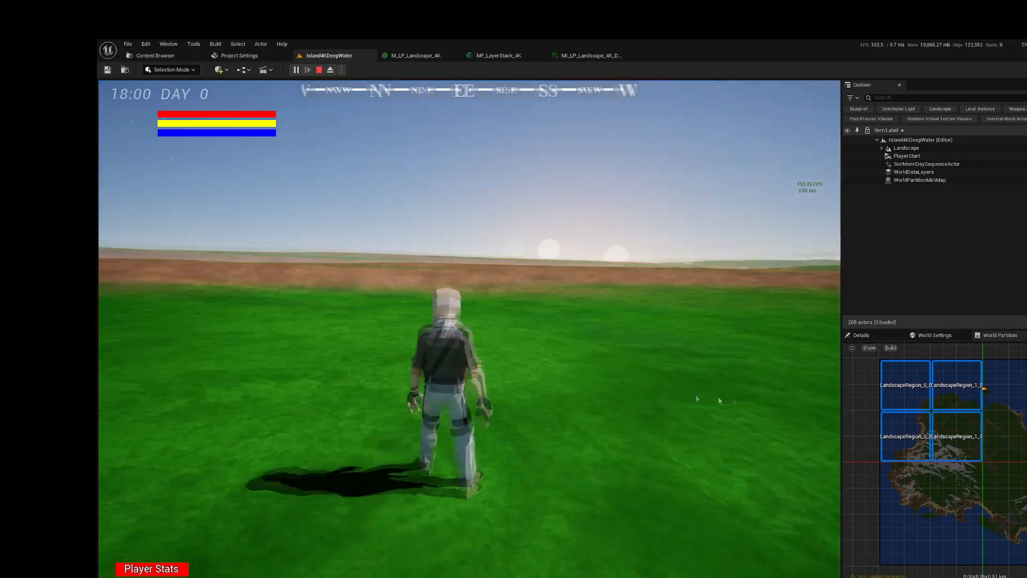
{"action": "left_click_drag", "start_coordinate": [719, 396], "coordinate": [484, 355]}
{"action": "key", "text": "w"}
{"action": "left_click_drag", "start_coordinate": [421, 375], "coordinate": [201, 407]}
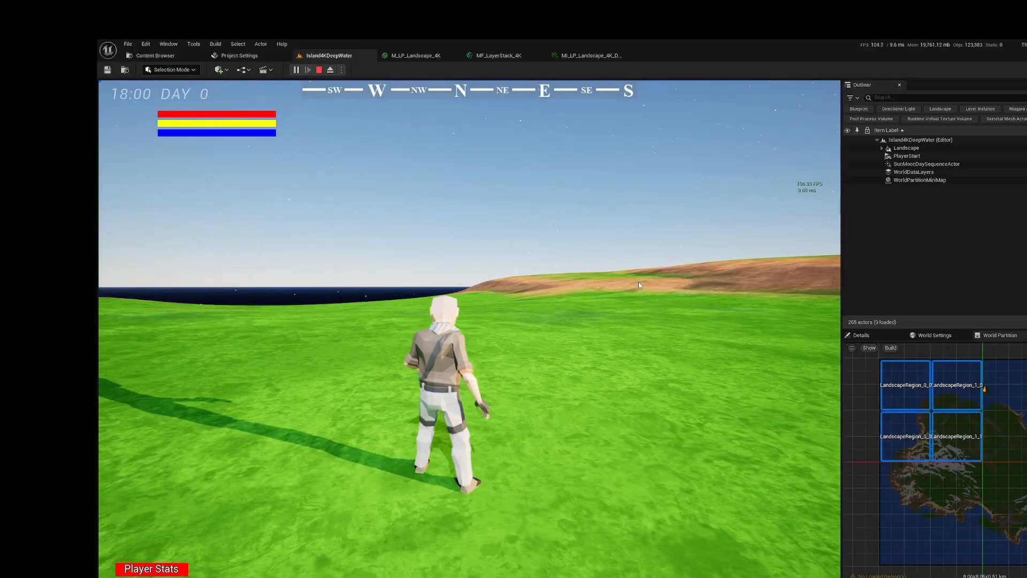
Step: Walk around and survey the streamed island in normal rendering, and end the play session
{"action": "left_click_drag", "start_coordinate": [638, 285], "coordinate": [850, 284]}
{"action": "left_click_drag", "start_coordinate": [535, 285], "coordinate": [768, 286]}
{"action": "left_click_drag", "start_coordinate": [476, 287], "coordinate": [680, 287]}
{"action": "right_click_drag", "start_coordinate": [679, 284], "coordinate": [749, 288]}
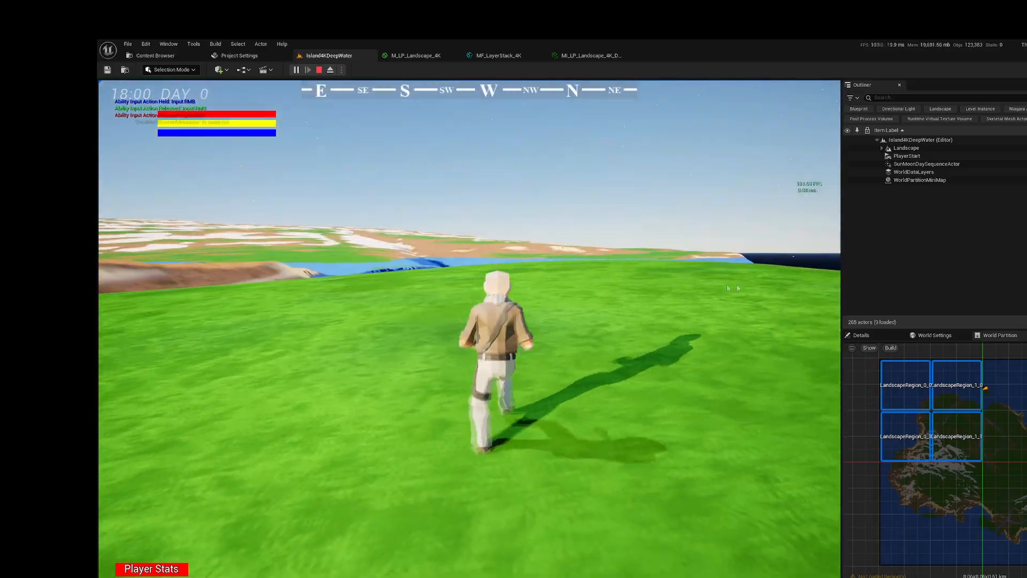
{"action": "right_click_drag", "start_coordinate": [551, 275], "coordinate": [420, 317]}
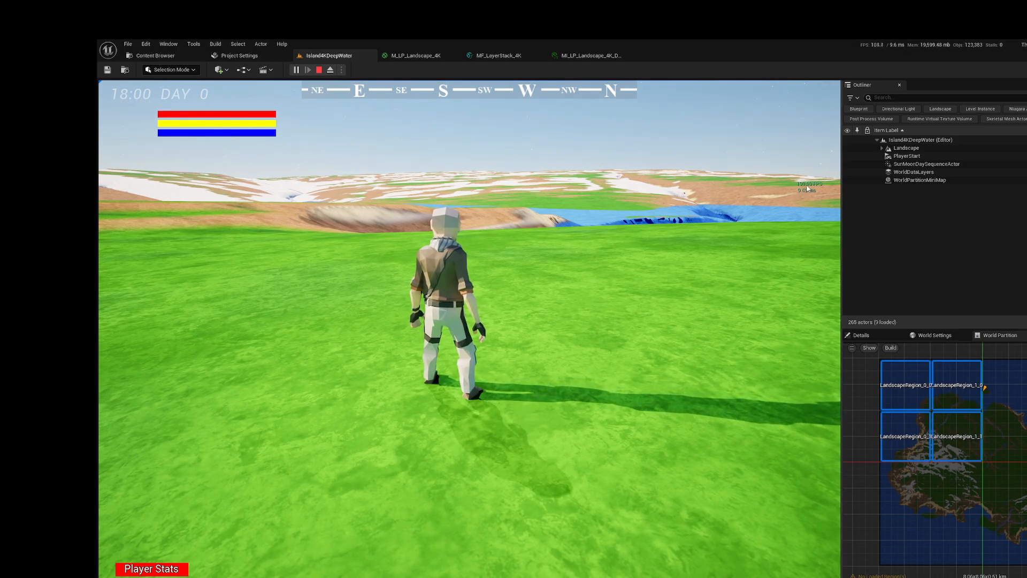
{"action": "left_click", "coordinate": [318, 70]}
Step: Launch the level as a Standalone Game and maximize the game window
{"action": "left_click", "coordinate": [341, 69]}
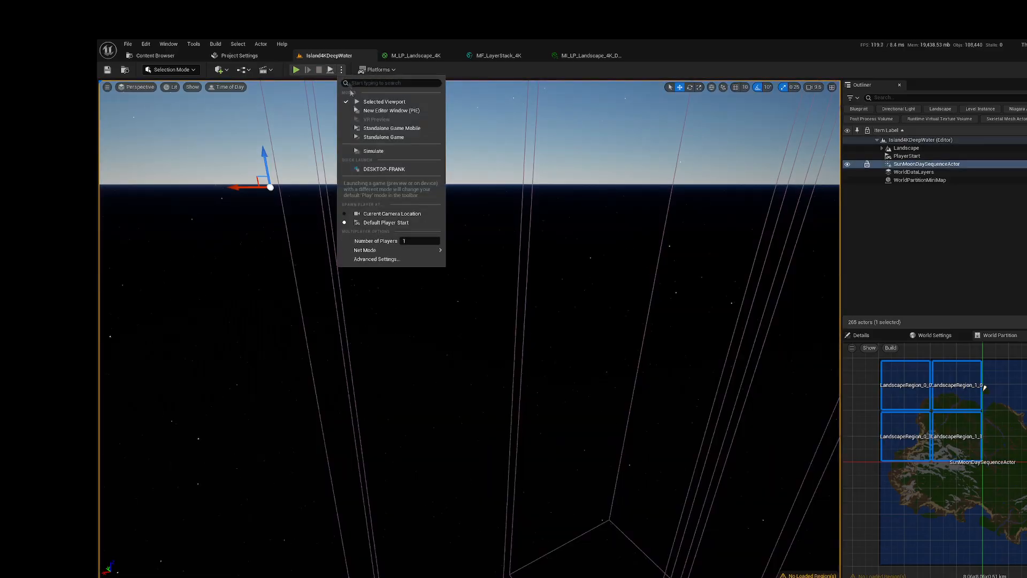
{"action": "left_click", "coordinate": [362, 137]}
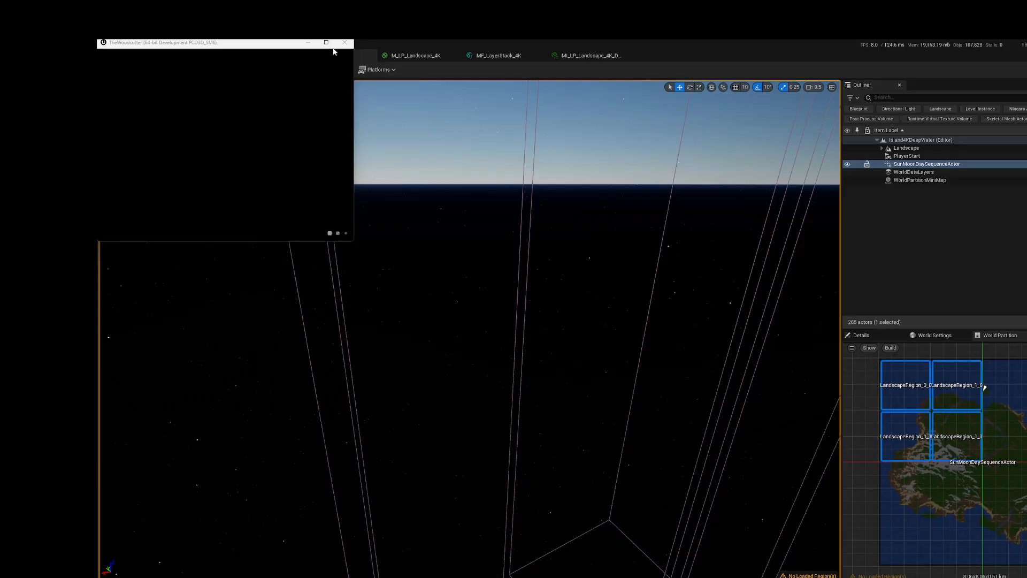
{"action": "left_click", "coordinate": [297, 80]}
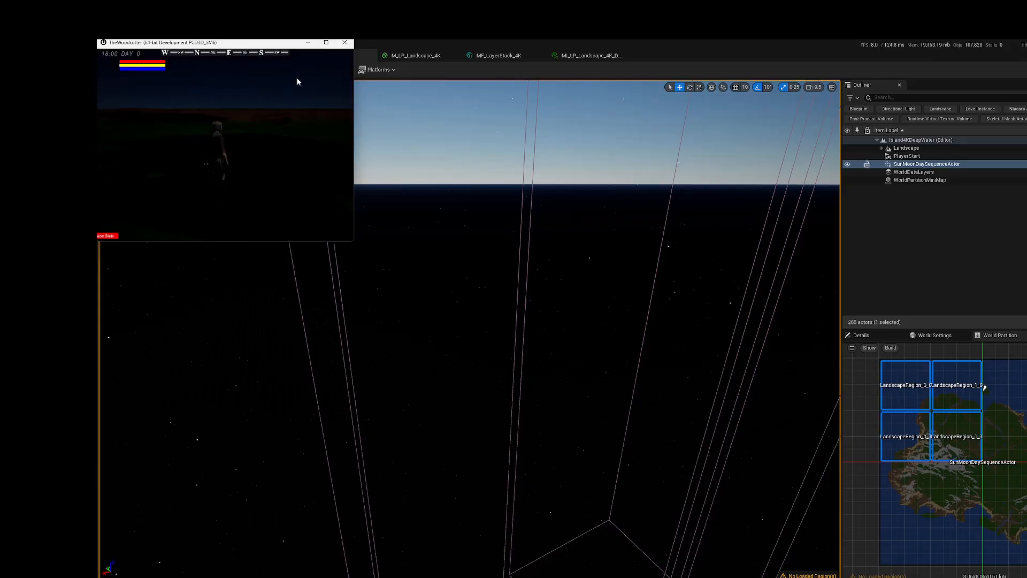
{"action": "left_click", "coordinate": [326, 42]}
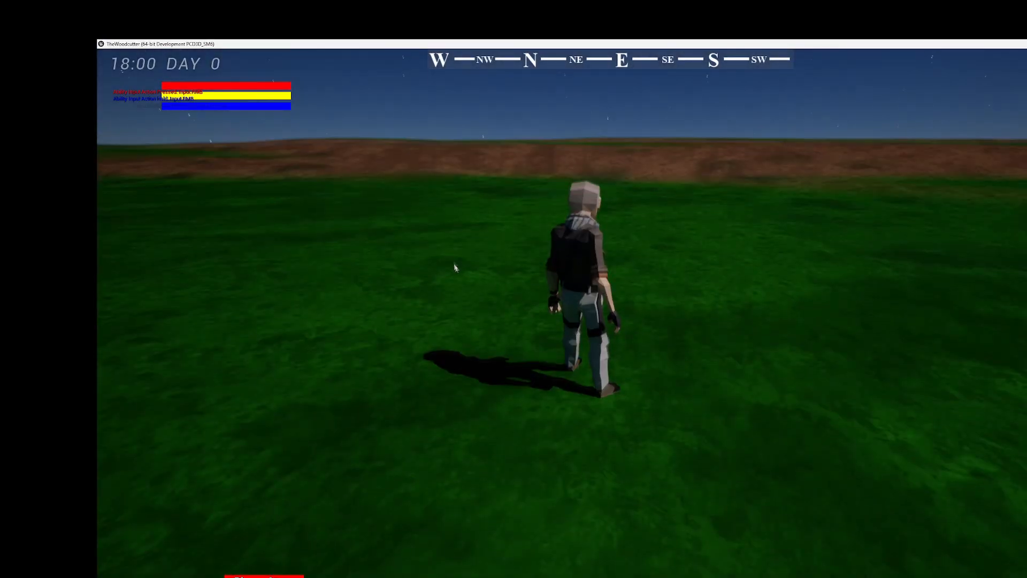
Step: Recall Stat FPS in the standalone game's console, walk the character over the island to check the streamed terrain, and quit the game
{"action": "right_click_drag", "start_coordinate": [454, 264], "coordinate": [456, 241]}
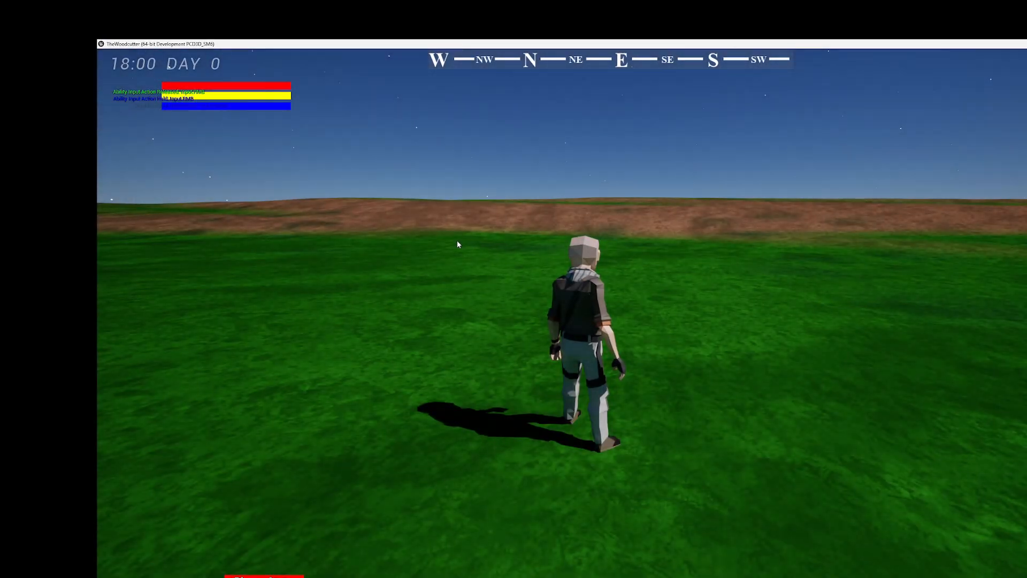
{"action": "key", "text": "grave"}
{"action": "key", "text": "Up"}
{"action": "key", "text": "Up"}
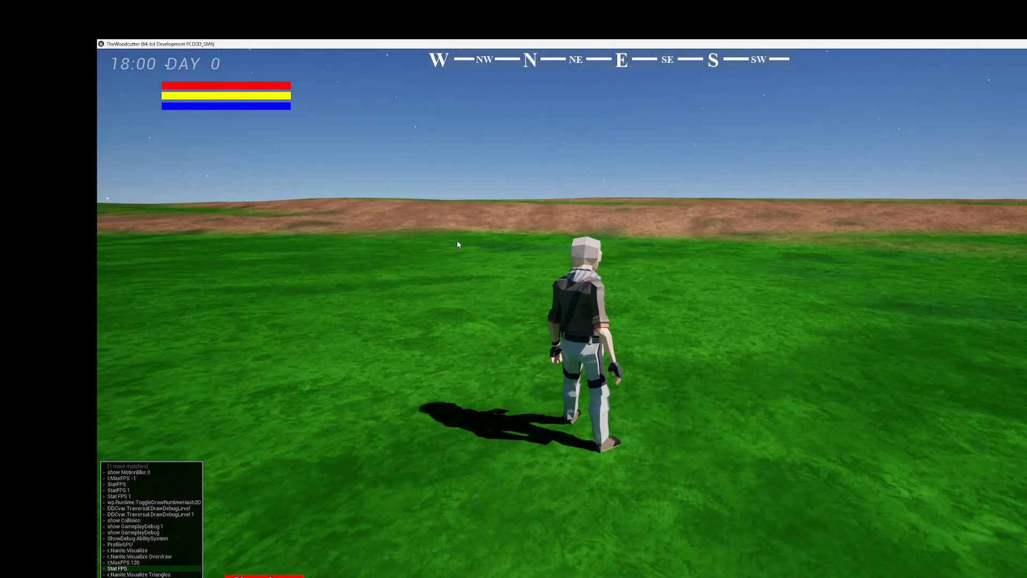
{"action": "key", "text": "w"}
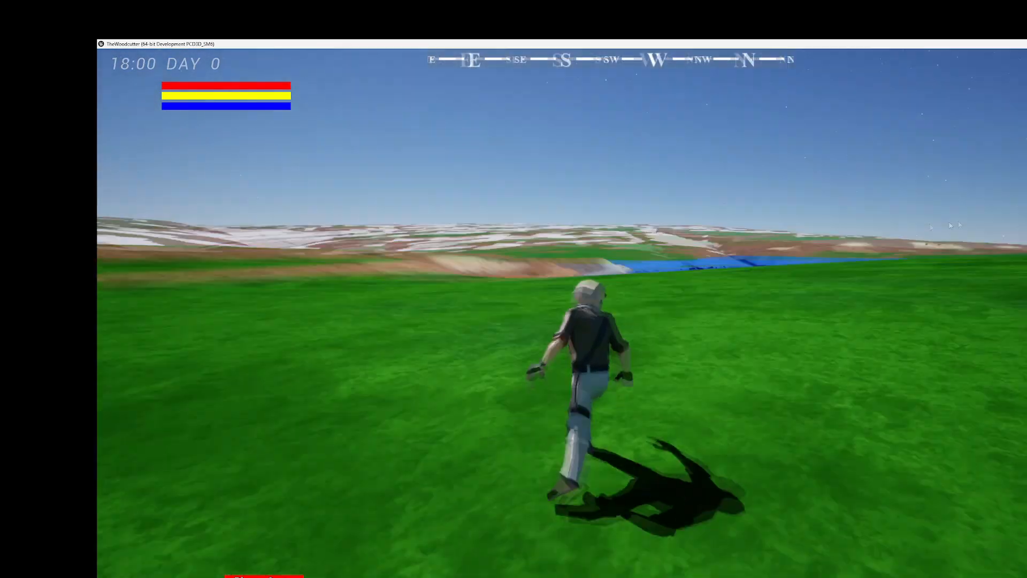
{"action": "key", "text": "w"}
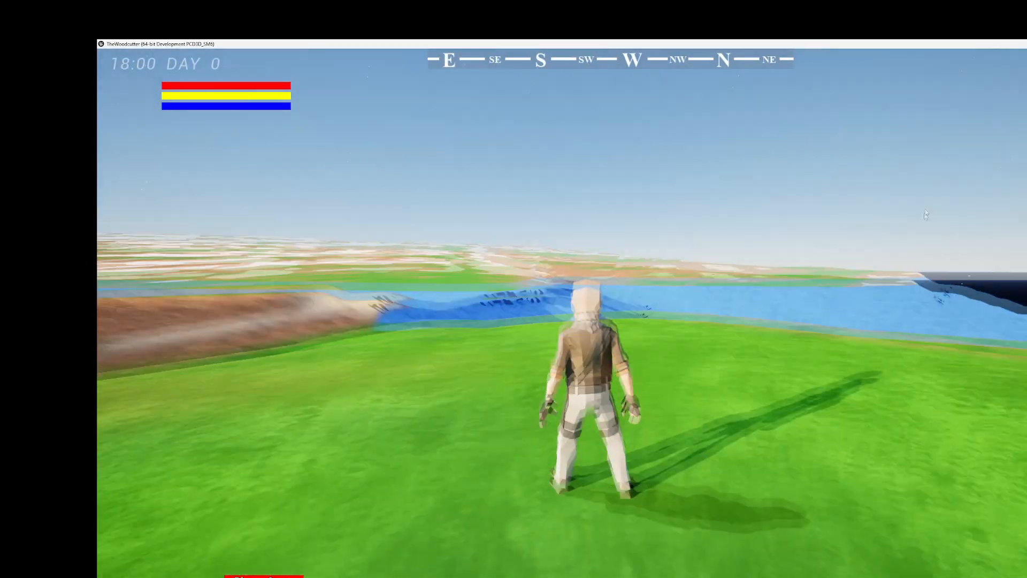
{"action": "left_click", "coordinate": [820, 255]}
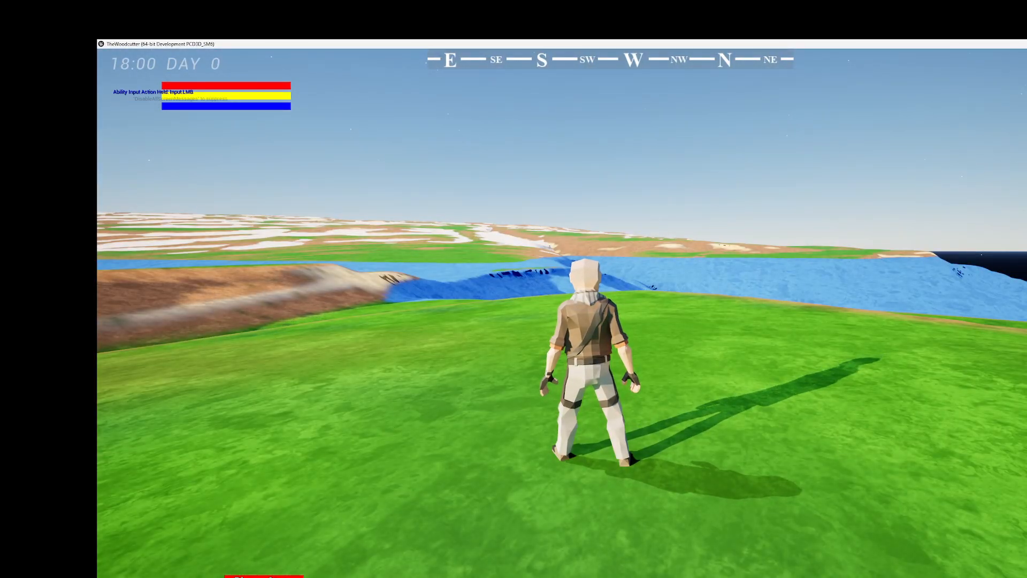
{"action": "key", "text": "Escape"}
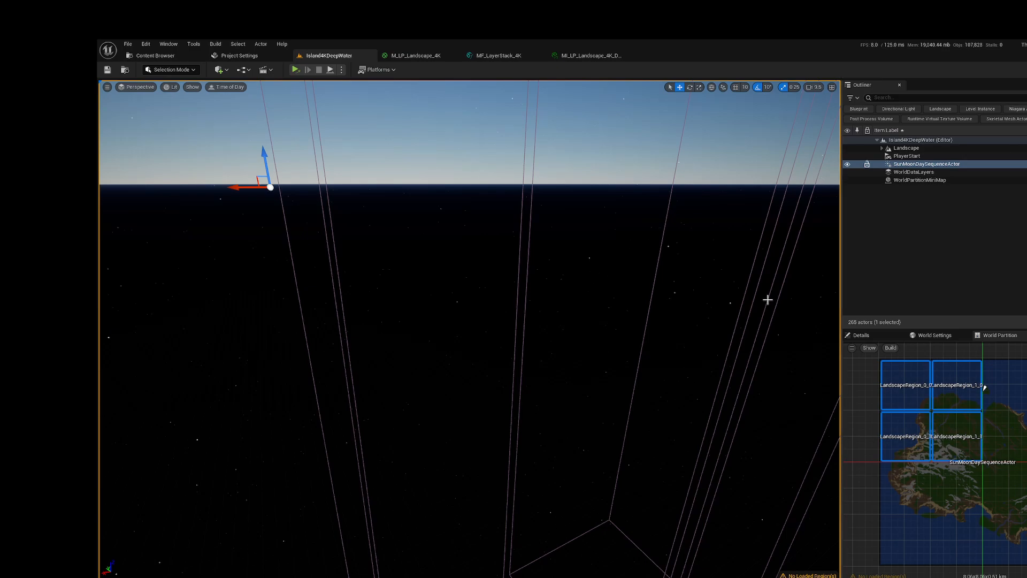
Step: Examine the extents of the LandscapeRegion squares on the World Partition map, especially LandscapeRegion_0_0
{"action": "left_click", "coordinate": [918, 406]}
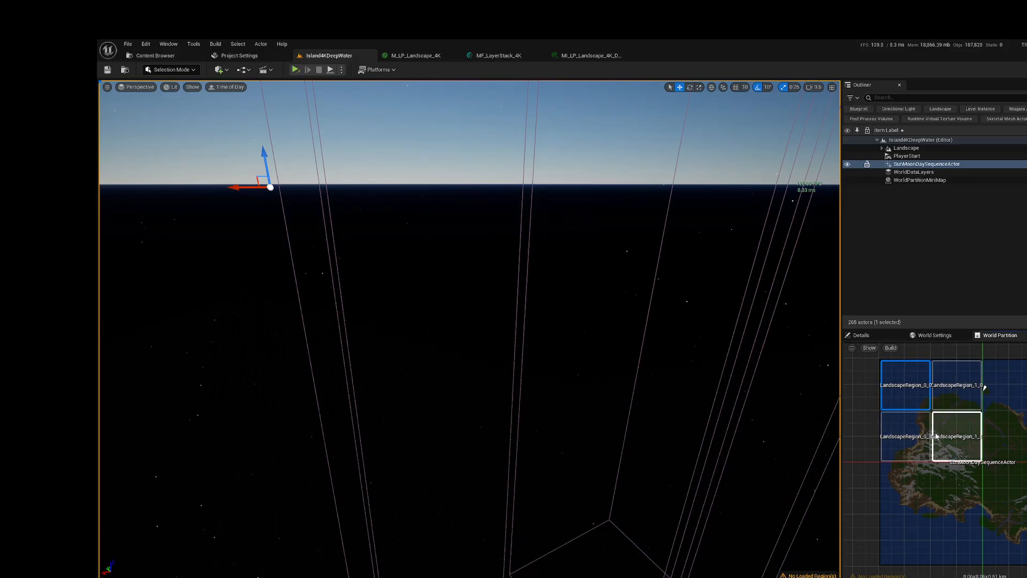
{"action": "scroll", "coordinate": [911, 386], "scroll_direction": "up", "scroll_amount": 3}
{"action": "scroll", "coordinate": [909, 385], "scroll_direction": "down", "scroll_amount": 2}
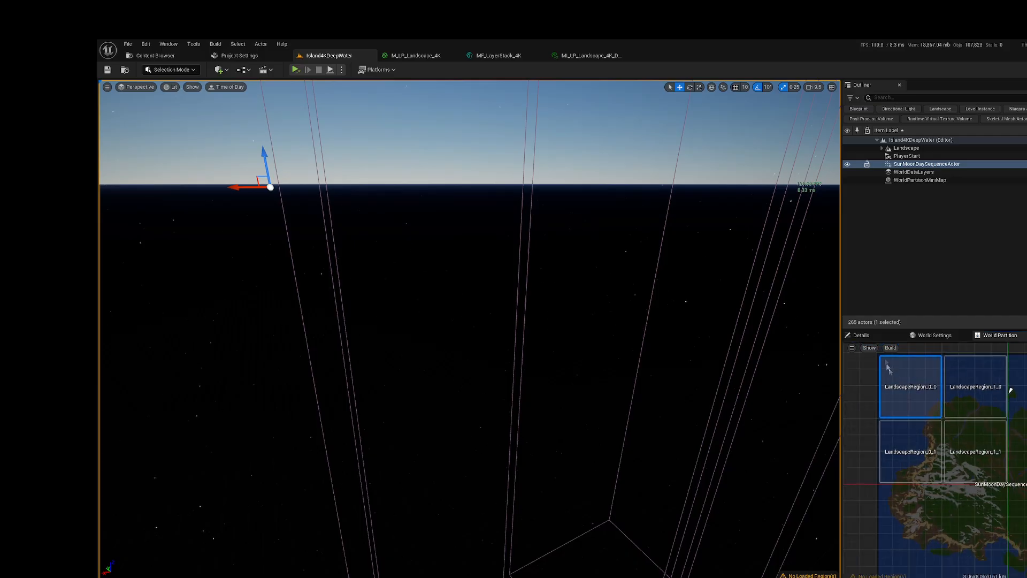
{"action": "scroll", "coordinate": [884, 352], "scroll_direction": "up", "scroll_amount": 1}
{"action": "scroll", "coordinate": [880, 353], "scroll_direction": "up", "scroll_amount": 3}
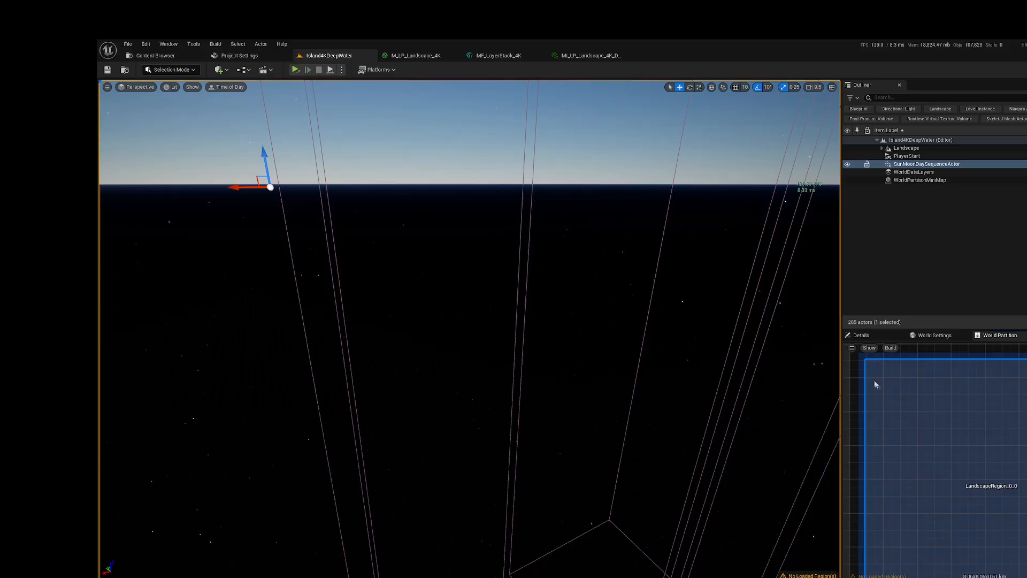
{"action": "scroll", "coordinate": [925, 412], "scroll_direction": "down", "scroll_amount": 1}
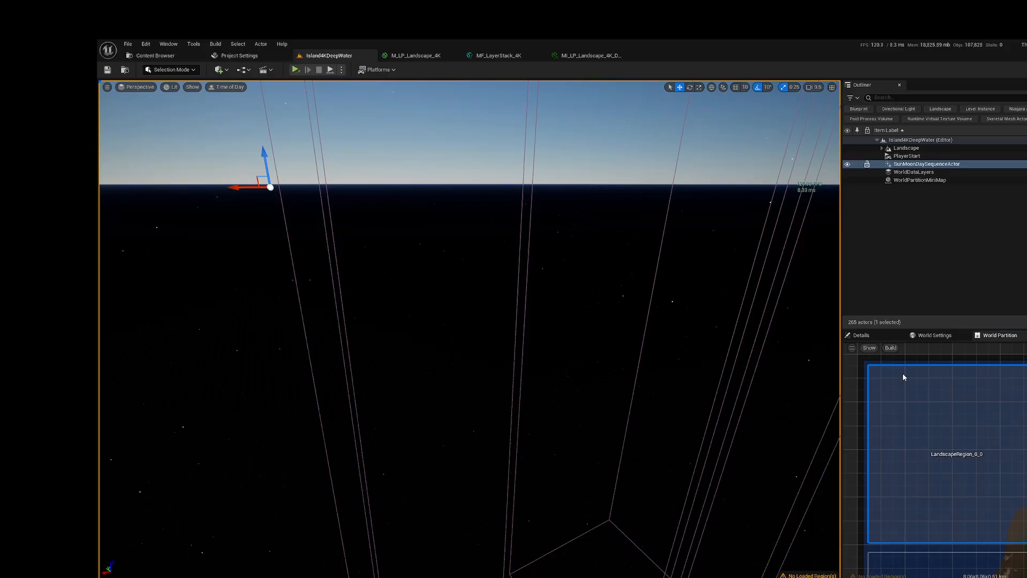
{"action": "scroll", "coordinate": [905, 373], "scroll_direction": "down", "scroll_amount": 3}
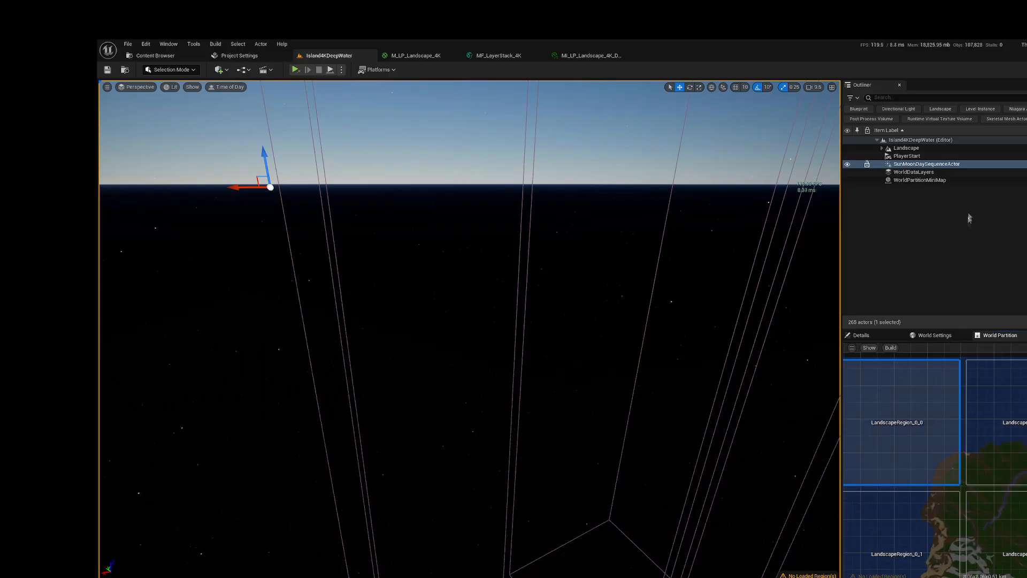
Step: Select the four LandscapeRegion actors under Landscape, from LandscapeRegion_0_0 to LandscapeRegion_1_1, and frame them in the viewport
{"action": "left_click", "coordinate": [881, 148]}
{"action": "left_click", "coordinate": [933, 157]}
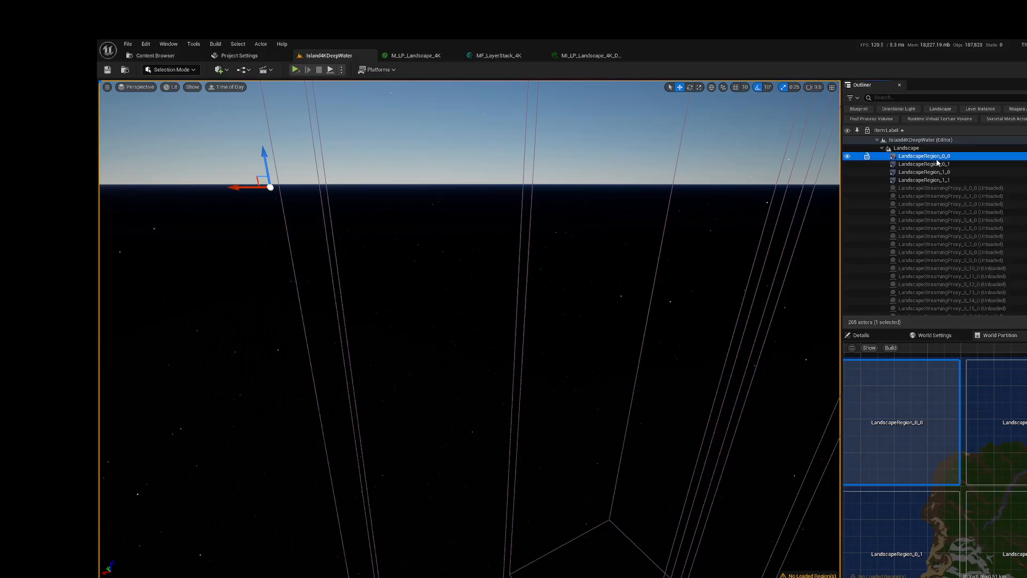
{"action": "left_click", "coordinate": [930, 180], "text": "shift"}
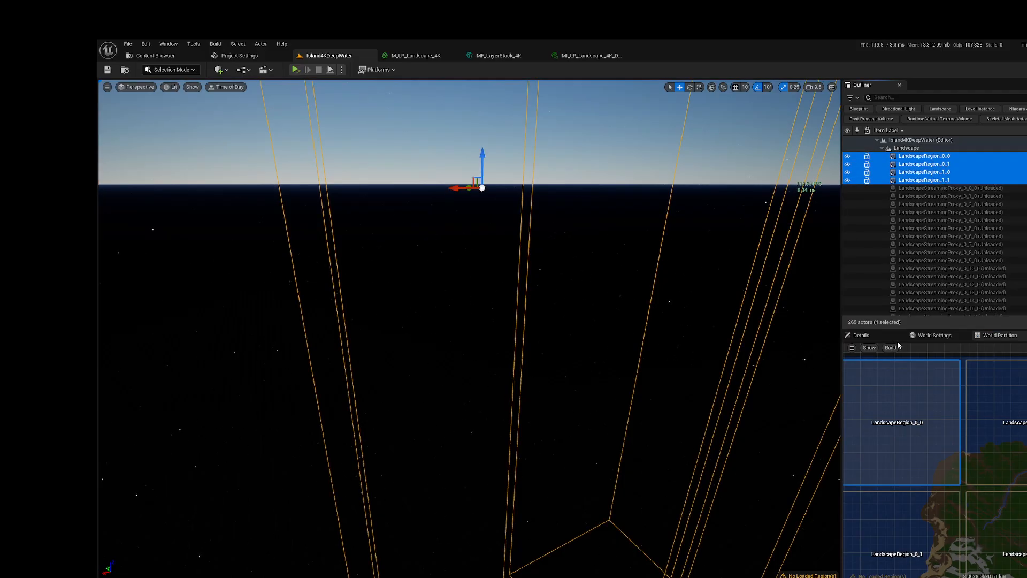
{"action": "key", "text": "f"}
{"action": "right_click_drag", "start_coordinate": [738, 337], "coordinate": [803, 353]}
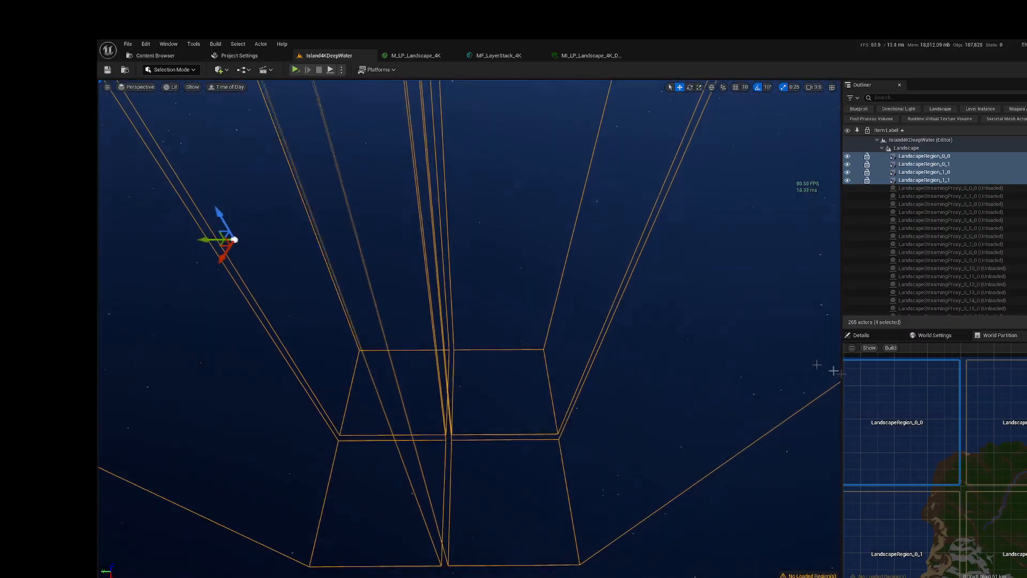
Step: Load a region covering the whole island from the World Partition map and view the terrain alongside the region volumes
{"action": "scroll", "coordinate": [1010, 421], "scroll_direction": "down", "scroll_amount": 5}
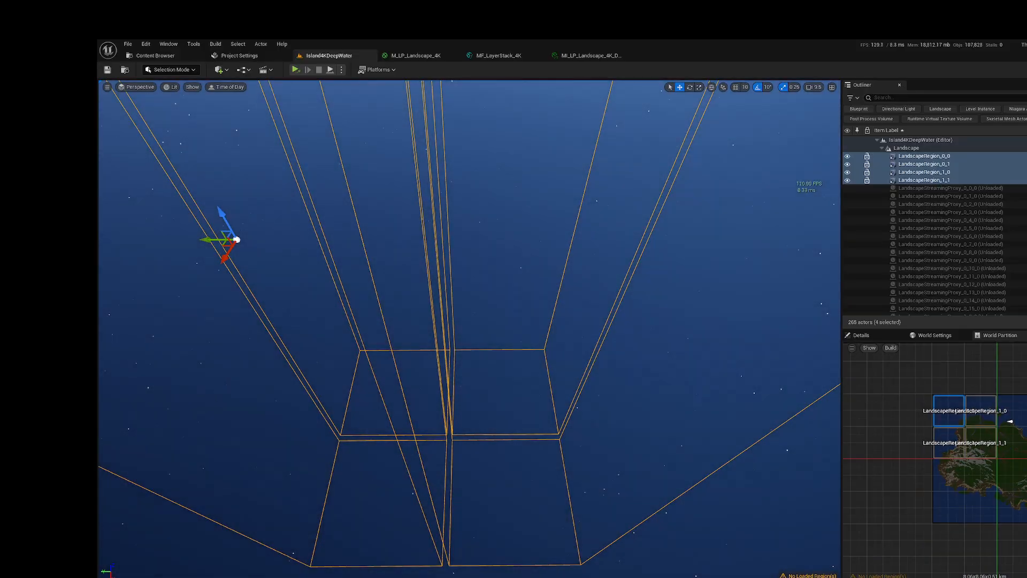
{"action": "scroll", "coordinate": [993, 410], "scroll_direction": "up", "scroll_amount": 1}
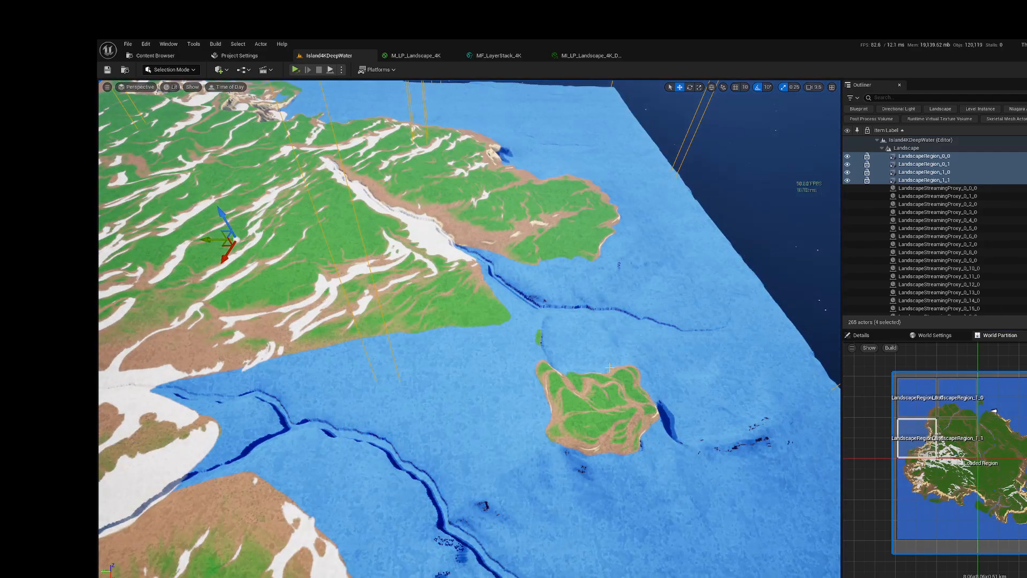
{"action": "right_click_drag", "start_coordinate": [609, 368], "coordinate": [540, 276]}
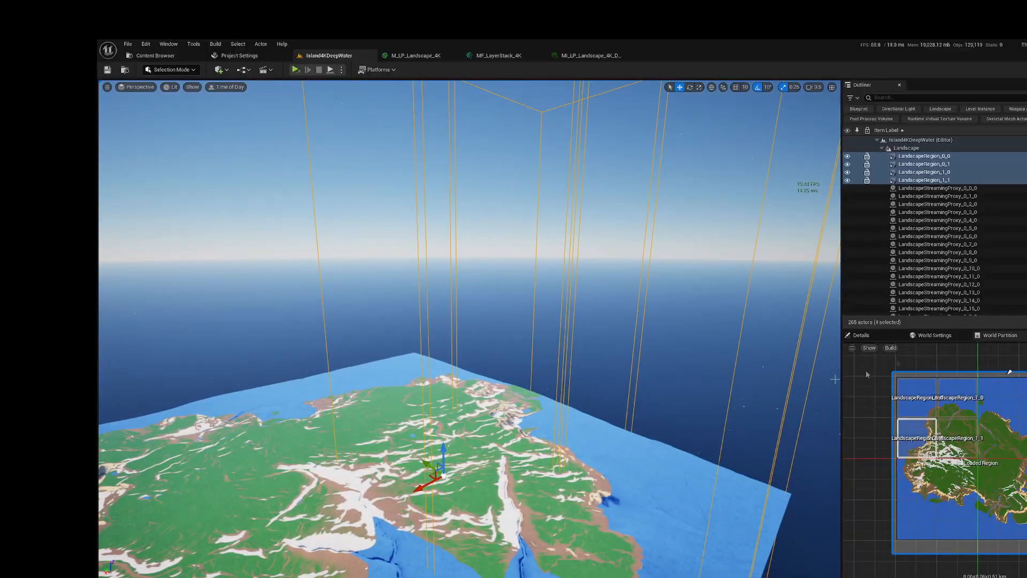
Step: Reduce the Z scale of the four selected LandscapeRegion volumes so their bounds sit closer to the island's height, and inspect them
{"action": "left_click", "coordinate": [875, 336]}
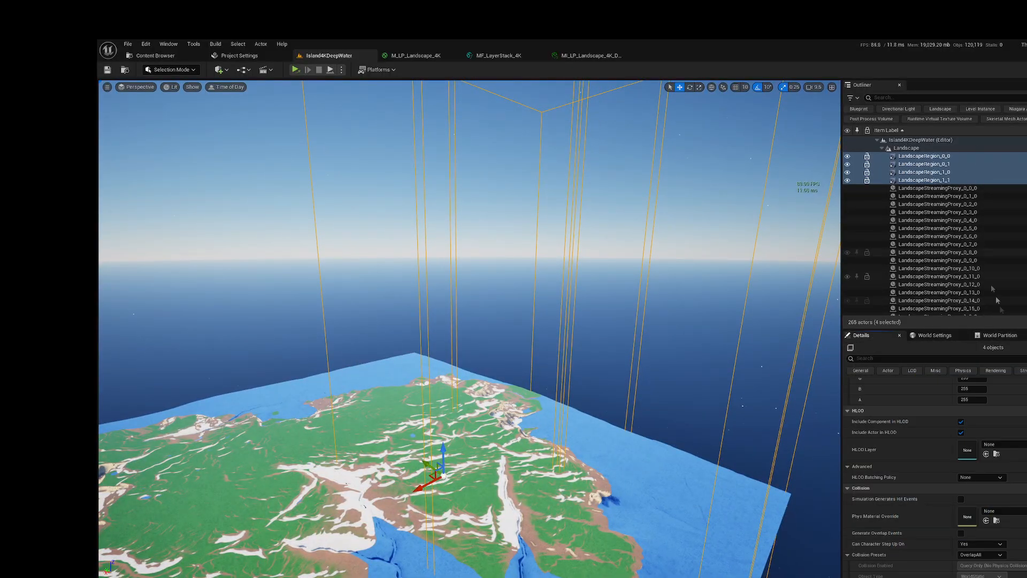
{"action": "scroll", "coordinate": [934, 476], "scroll_direction": "up", "scroll_amount": 3}
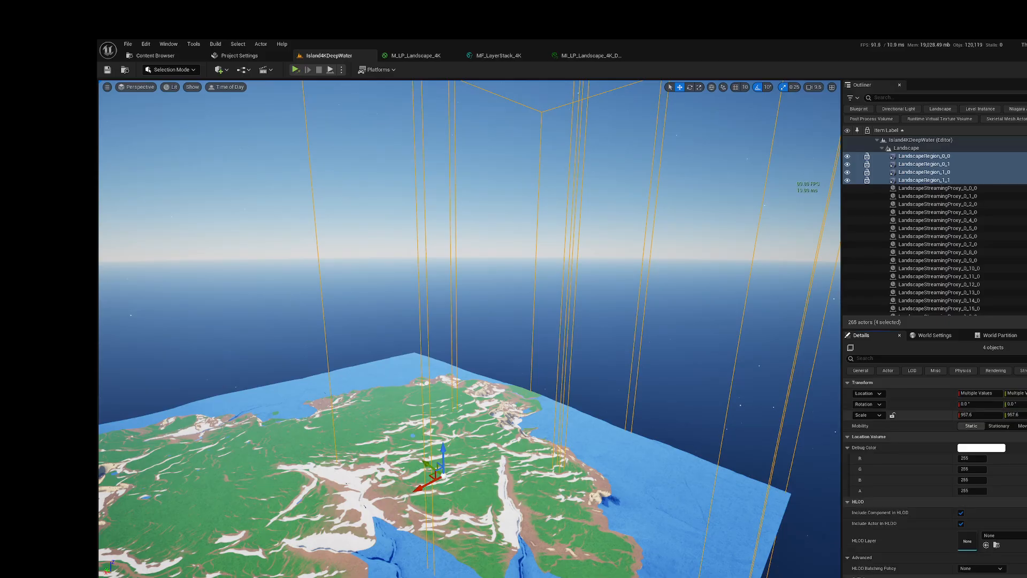
{"action": "key", "text": "Return"}
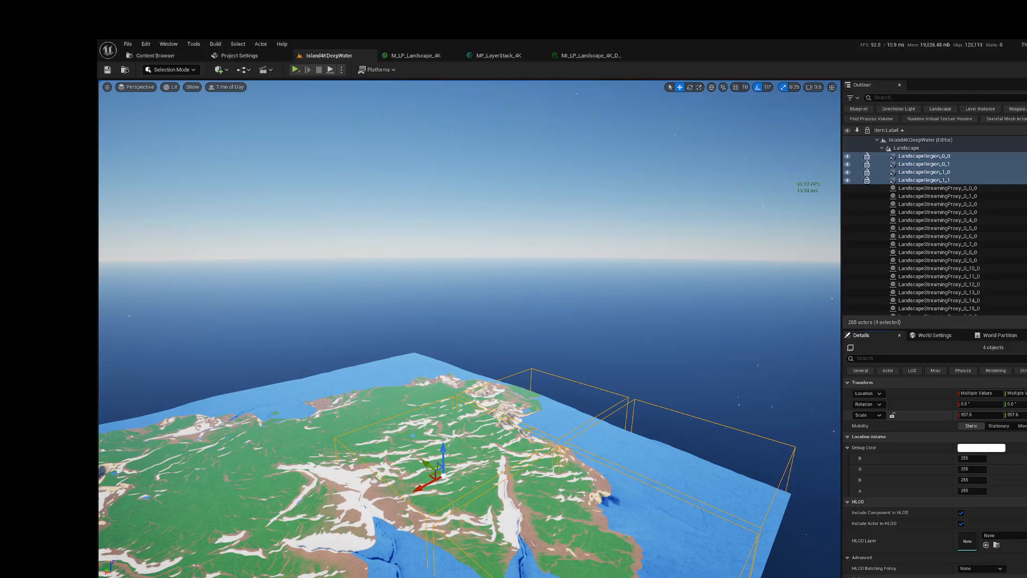
{"action": "right_click_drag", "start_coordinate": [696, 442], "coordinate": [639, 464]}
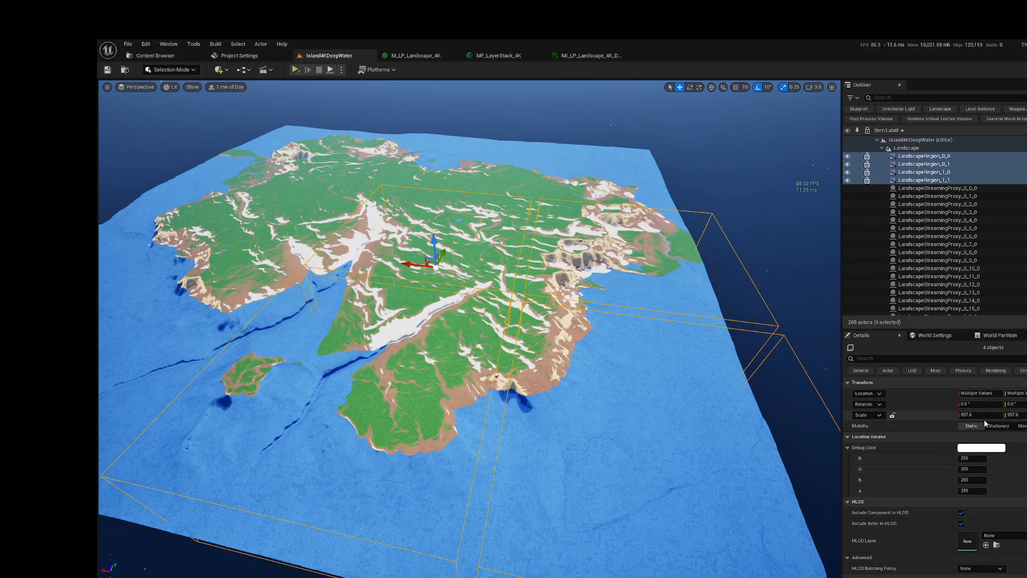
Step: Select LandscapeRegion_0_0 on its own and set its X and Y scale to 1008
{"action": "left_click", "coordinate": [1023, 415]}
{"action": "right_click_drag", "start_coordinate": [770, 414], "coordinate": [681, 390]}
{"action": "left_click", "coordinate": [685, 385]}
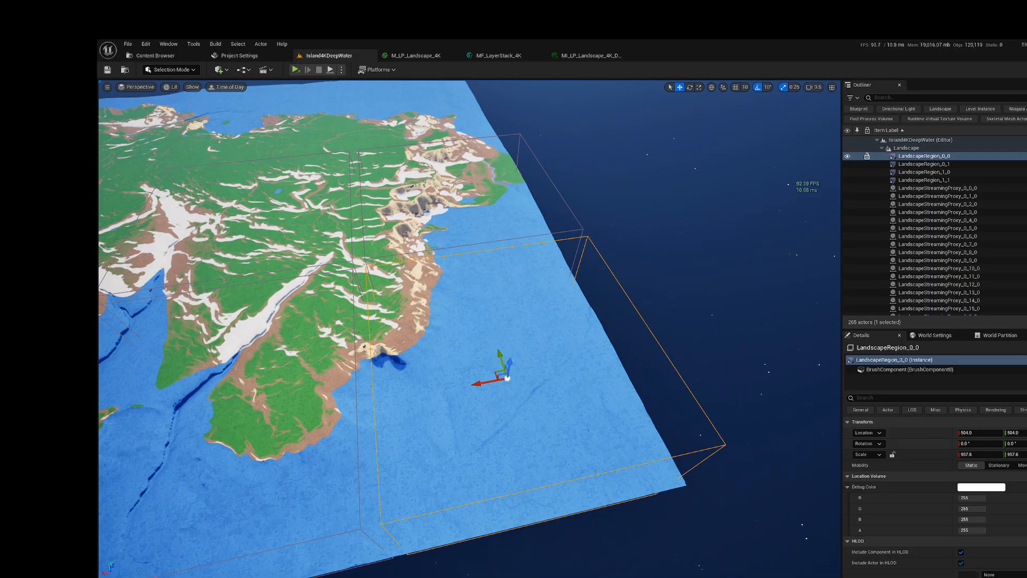
{"action": "left_click", "coordinate": [1020, 454]}
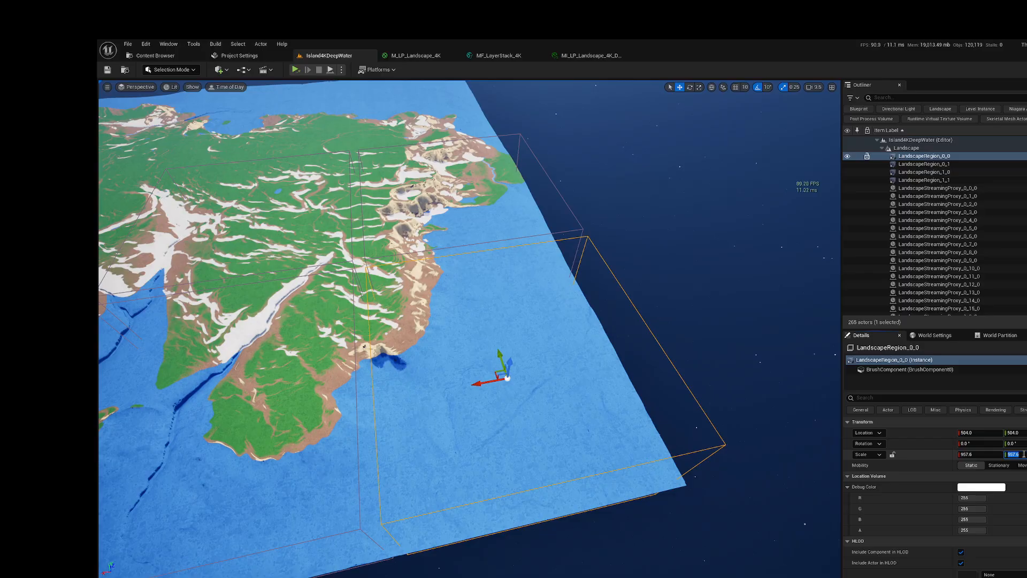
{"action": "key", "text": "Return"}
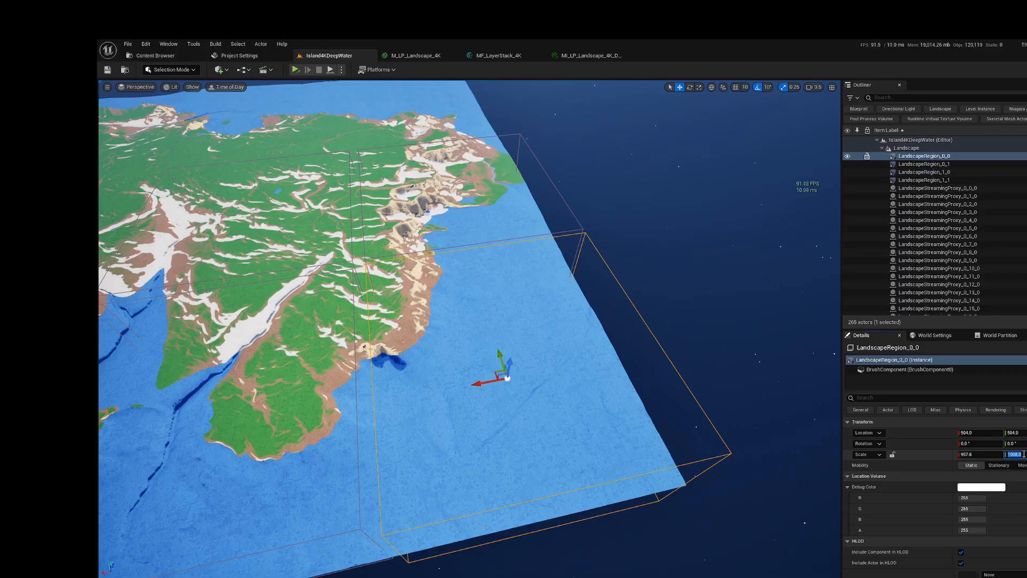
{"action": "left_click", "coordinate": [984, 454]}
{"action": "key", "text": "Return"}
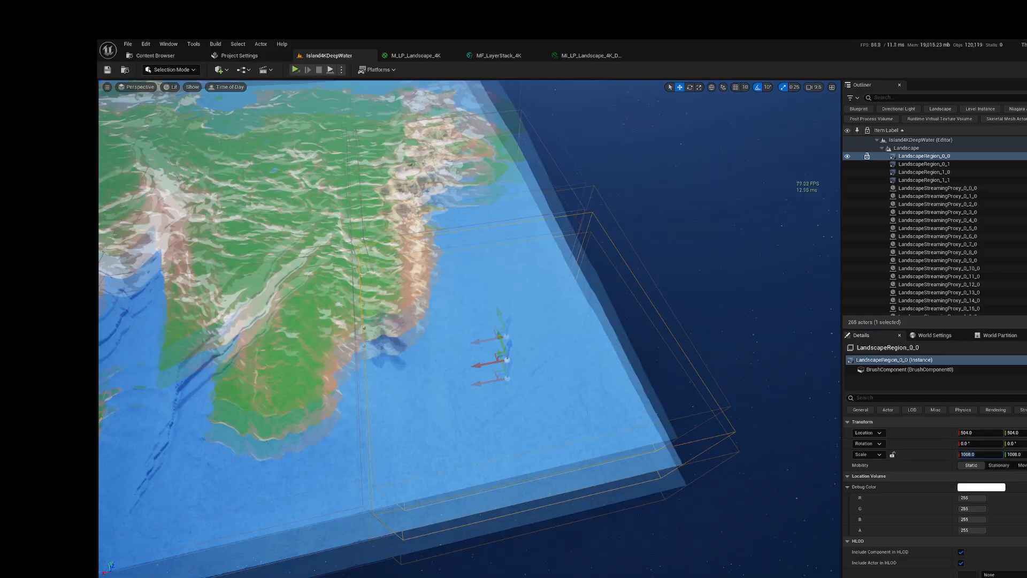
Step: Try moving LandscapeRegion_0_0 along the Y axis, and undo the move
{"action": "right_click_drag", "start_coordinate": [470, 329], "coordinate": [450, 349]}
{"action": "mouse_move", "coordinate": [723, 436]}
{"action": "right_mouse_down"}
{"action": "mouse_move", "coordinate": [690, 409]}
{"action": "mouse_move", "coordinate": [723, 435]}
{"action": "right_mouse_up"}
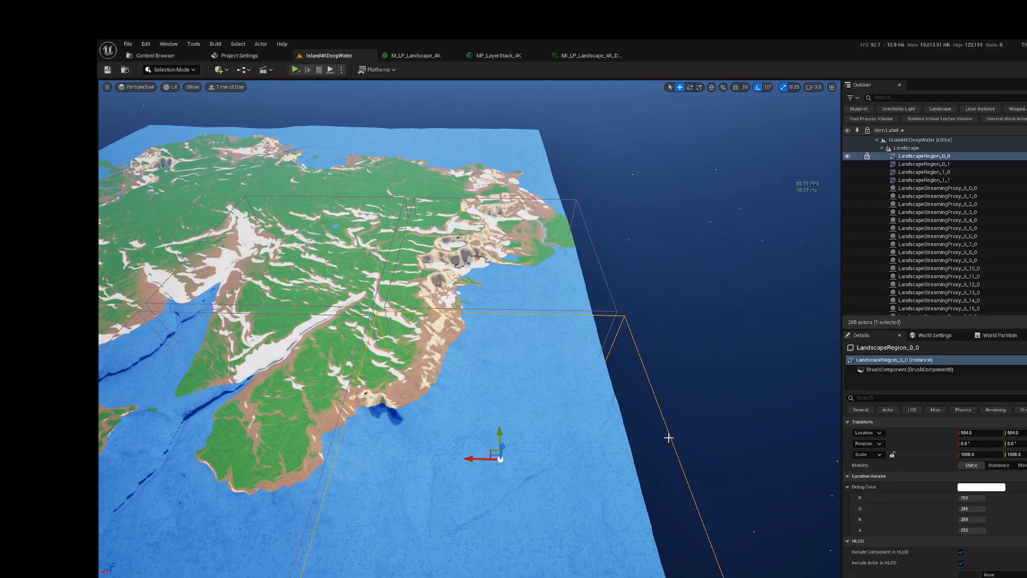
{"action": "left_click_drag", "start_coordinate": [500, 432], "coordinate": [494, 400]}
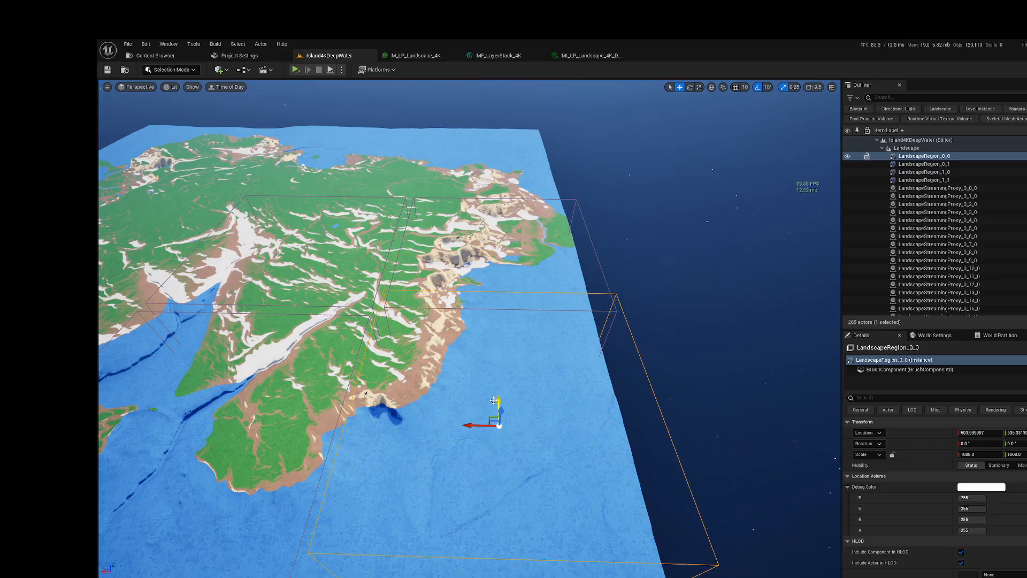
{"action": "key", "text": "ctrl+z"}
{"action": "right_click_drag", "start_coordinate": [554, 428], "coordinate": [634, 436]}
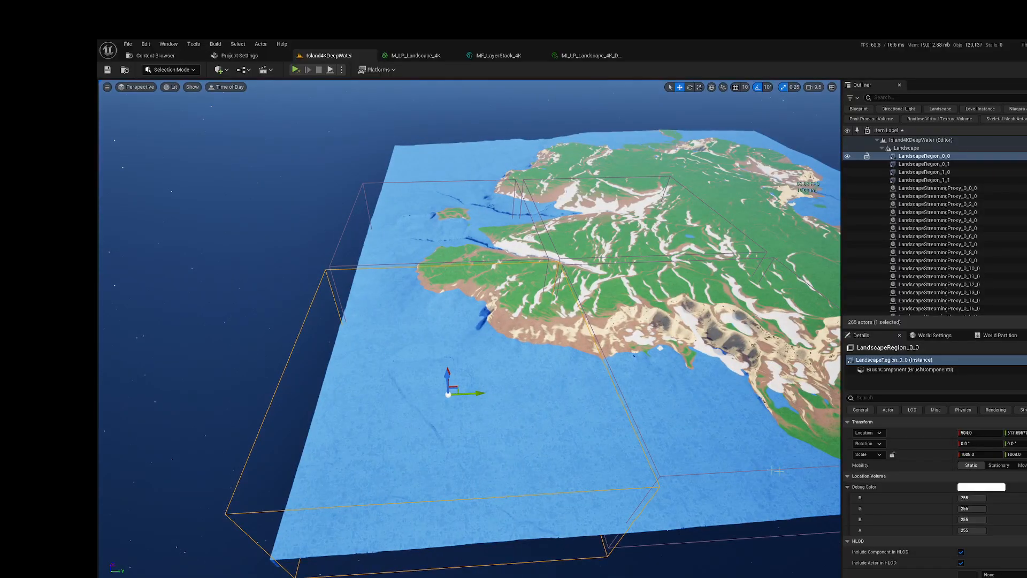
Step: Double LandscapeRegion_0_0's X and Y scale to 2016
{"action": "left_click", "coordinate": [1018, 454]}
{"action": "type", "text": "*2"}
{"action": "key", "text": "Return"}
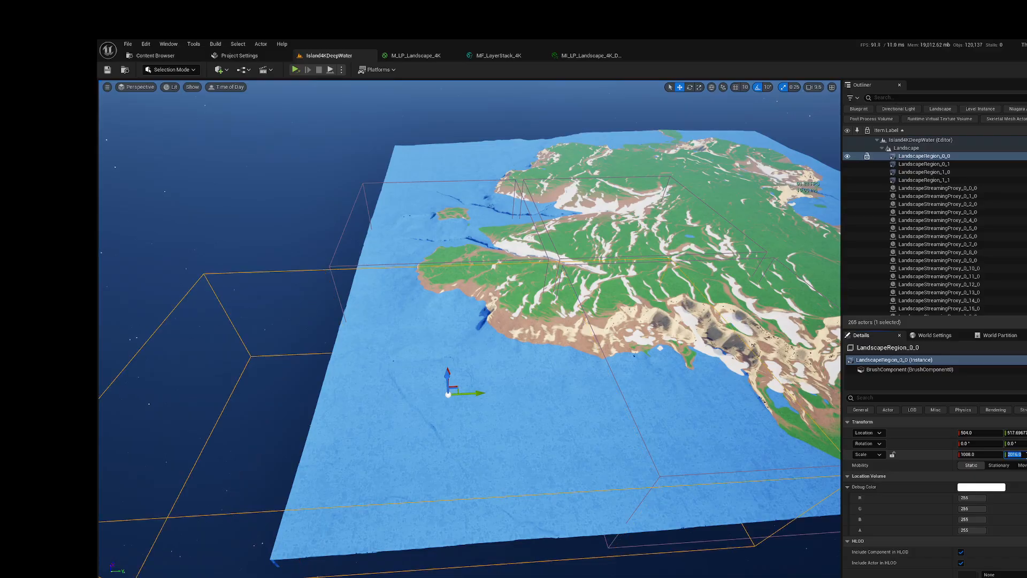
{"action": "left_click", "coordinate": [981, 454]}
{"action": "type", "text": "*2"}
{"action": "key", "text": "Return"}
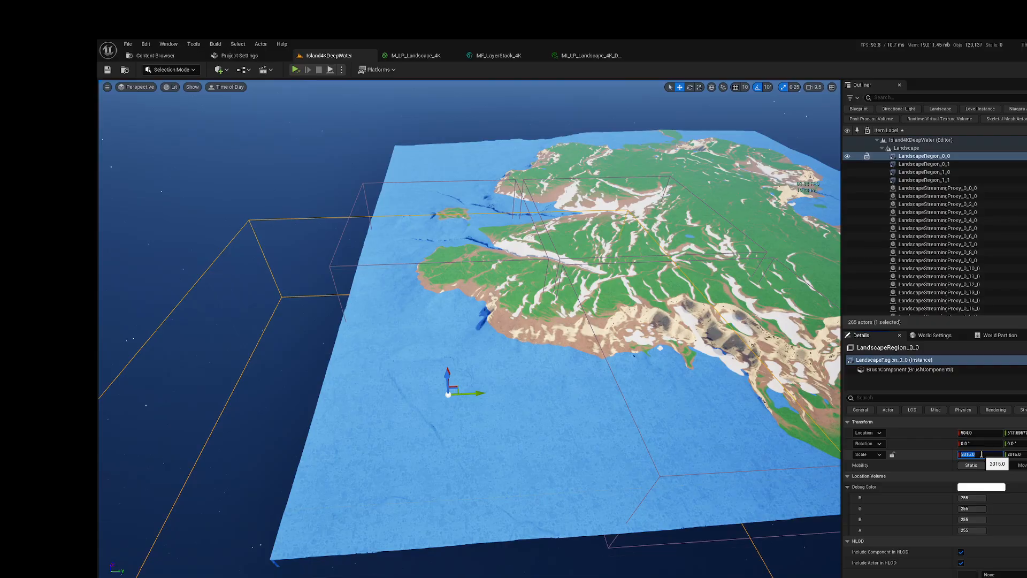
{"action": "key", "text": "s"}
{"action": "mouse_move", "coordinate": [516, 429]}
{"action": "right_mouse_down"}
{"action": "mouse_move", "coordinate": [516, 471]}
{"action": "mouse_move", "coordinate": [517, 428]}
{"action": "right_mouse_up"}
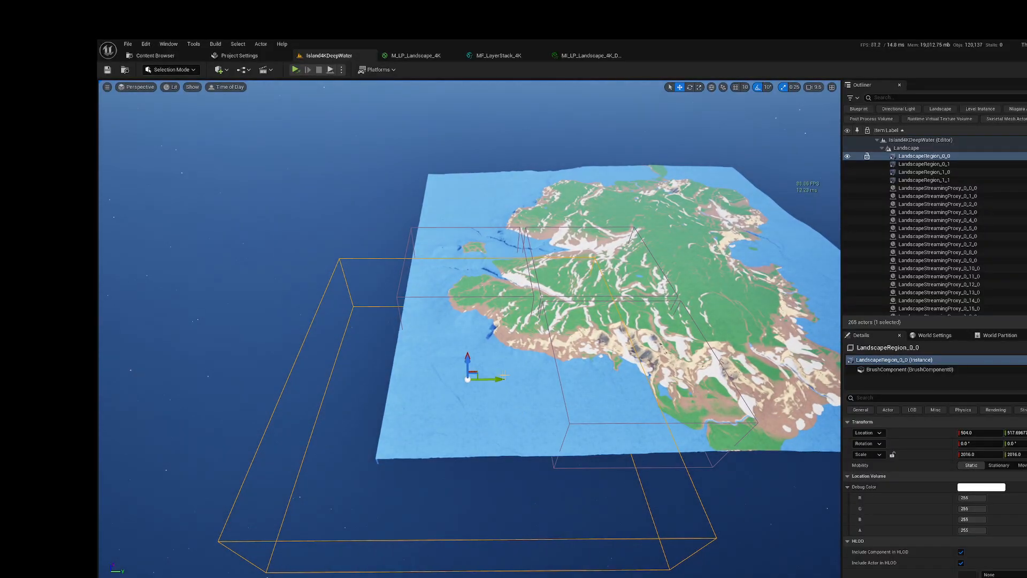
Step: Move LandscapeRegion_0_0 onto its corner quadrant of the landscape, setting its X and Y location to 1008
{"action": "right_click_drag", "start_coordinate": [466, 351], "coordinate": [518, 350]}
{"action": "right_click_drag", "start_coordinate": [395, 411], "coordinate": [449, 447]}
{"action": "key", "text": "a"}
{"action": "left_click_drag", "start_coordinate": [453, 338], "coordinate": [535, 284]}
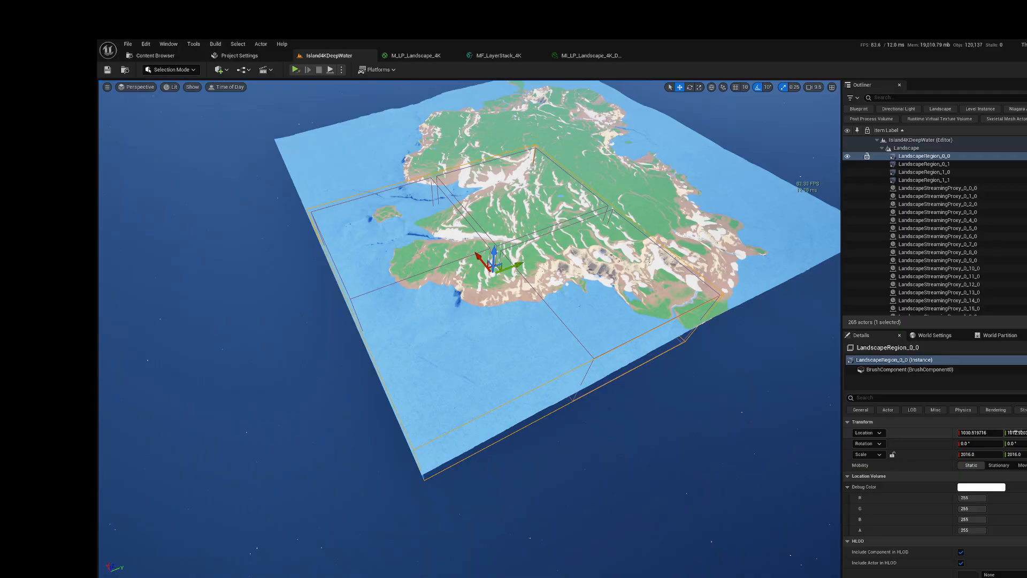
{"action": "left_click", "coordinate": [1020, 434]}
{"action": "type", "text": "1008"}
{"action": "left_click", "coordinate": [980, 433]}
{"action": "type", "text": "1008"}
{"action": "key", "text": "Return"}
{"action": "right_click_drag", "start_coordinate": [469, 321], "coordinate": [235, 339]}
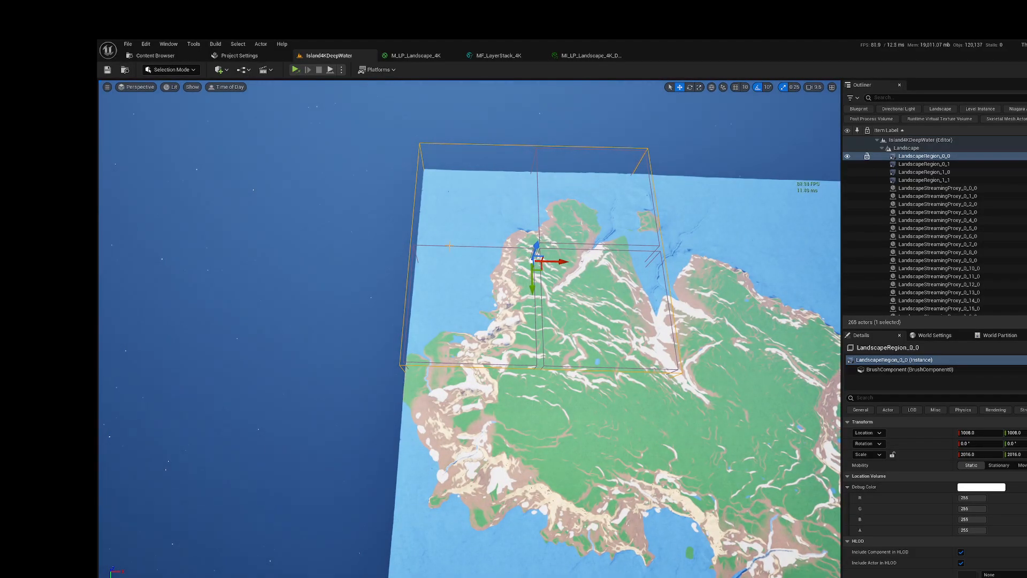
Step: Move LandscapeRegion_0_1 along Y toward the neighbouring corner of the landscape and set its X location to 1008
{"action": "left_click", "coordinate": [924, 164]}
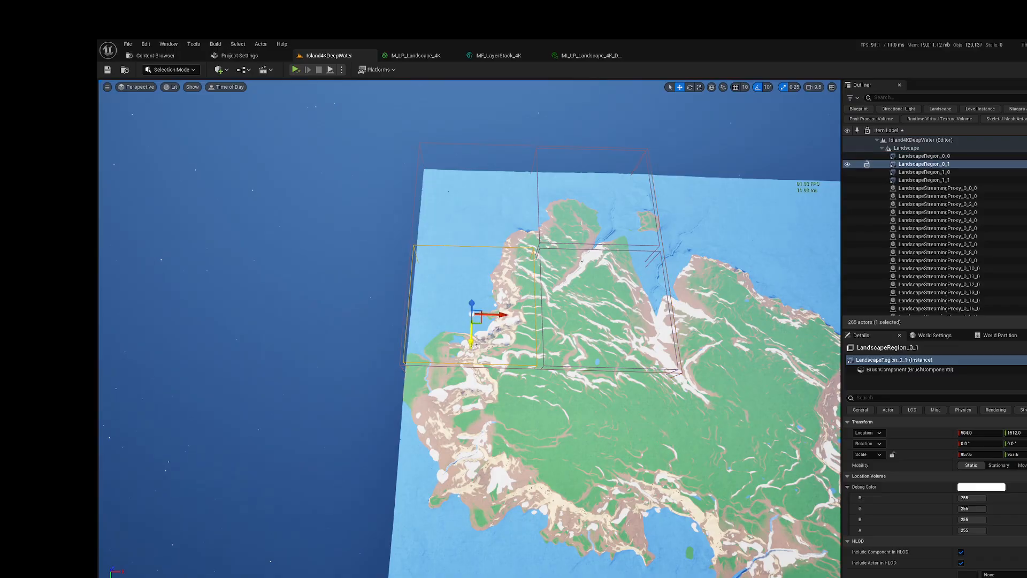
{"action": "right_click_drag", "start_coordinate": [497, 320], "coordinate": [644, 321]}
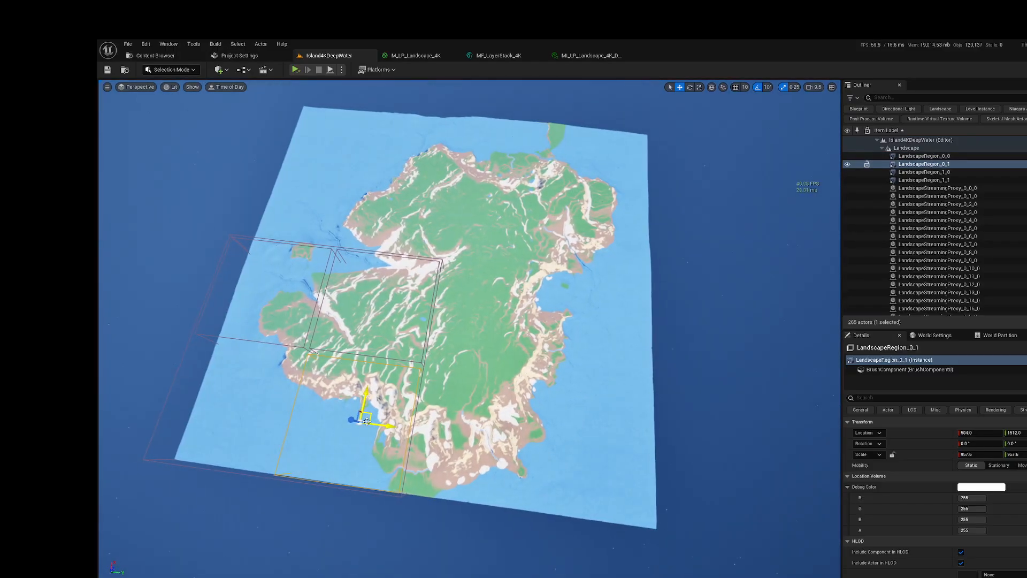
{"action": "left_click_drag", "start_coordinate": [385, 425], "coordinate": [572, 446]}
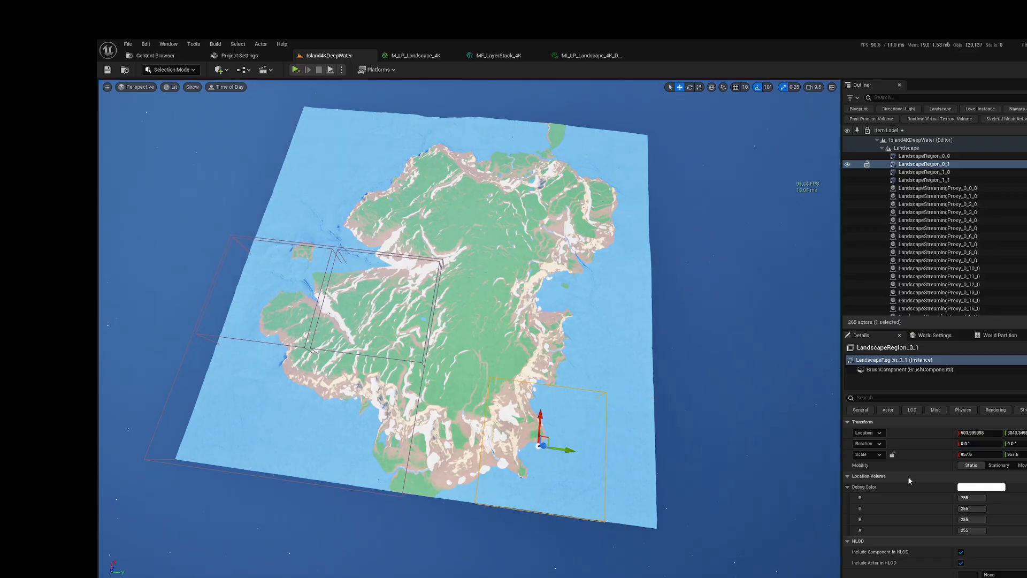
{"action": "left_click", "coordinate": [979, 433]}
{"action": "type", "text": "1"}
{"action": "type", "text": "00"}
{"action": "key", "text": "Return"}
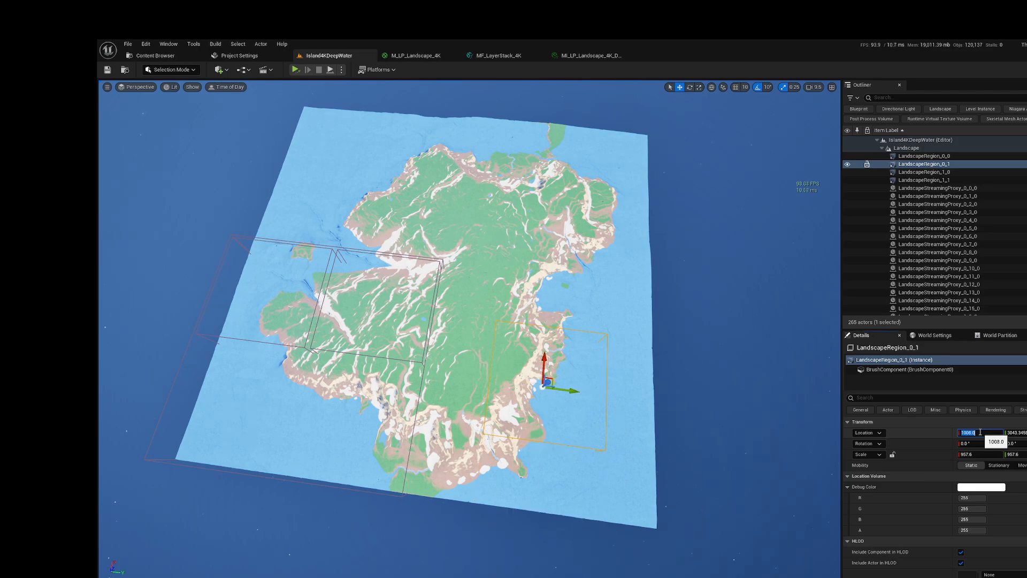
Step: Check LandscapeRegion_0_0's location for reference and set LandscapeRegion_0_1's Y location to 3024
{"action": "left_click", "coordinate": [1020, 433]}
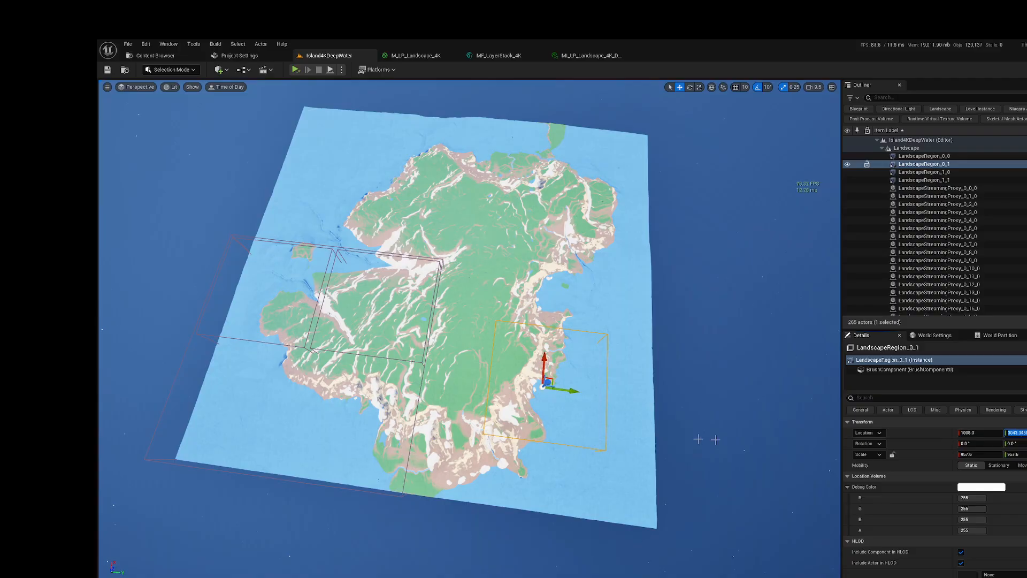
{"action": "left_click", "coordinate": [414, 421]}
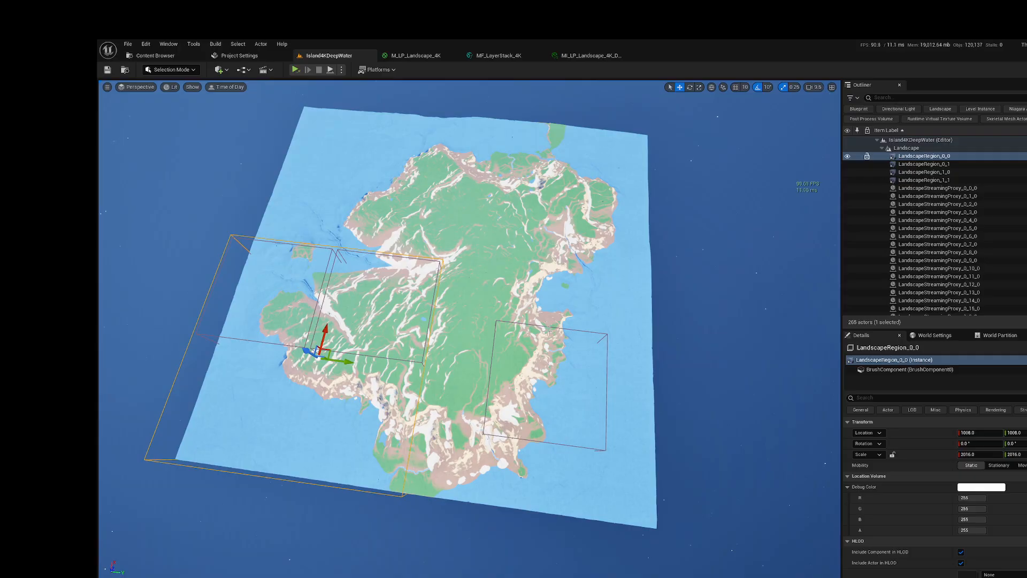
{"action": "left_click", "coordinate": [924, 164]}
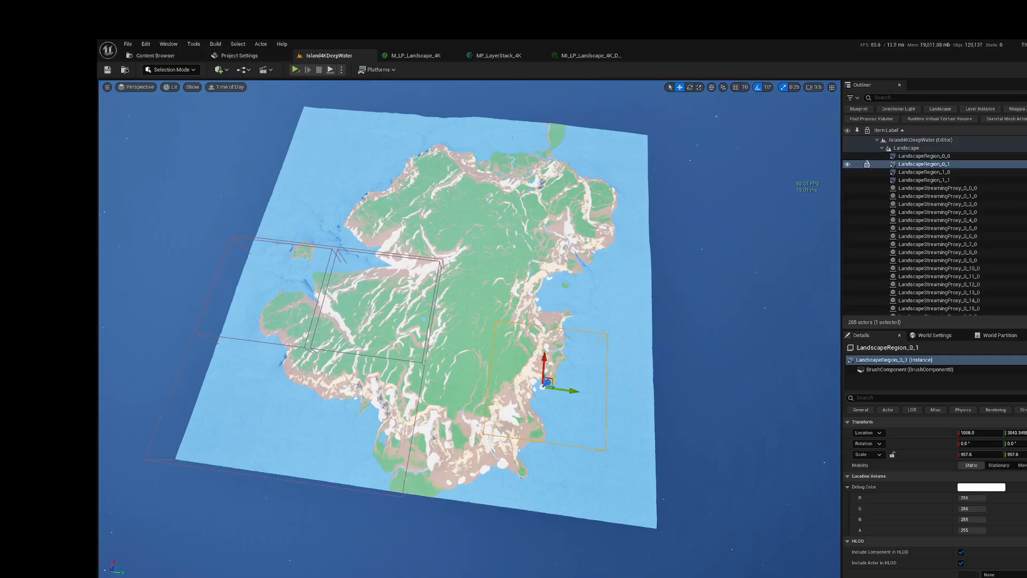
{"action": "left_click", "coordinate": [1015, 433]}
{"action": "type", "text": "3024"}
{"action": "key", "text": "Return"}
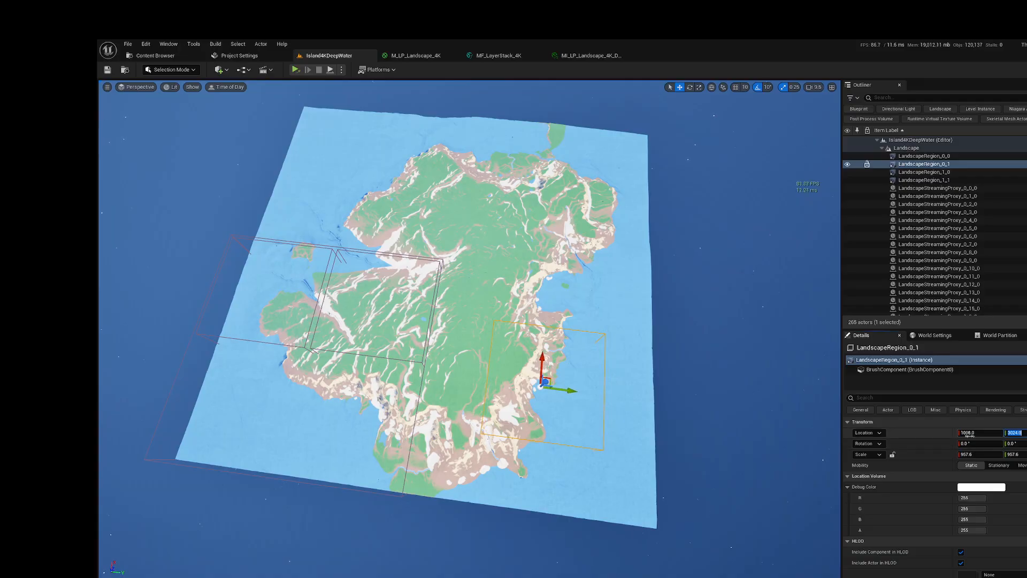
Step: Set LandscapeRegion_0_1's X and Y scale to 2016
{"action": "left_click", "coordinate": [1019, 454]}
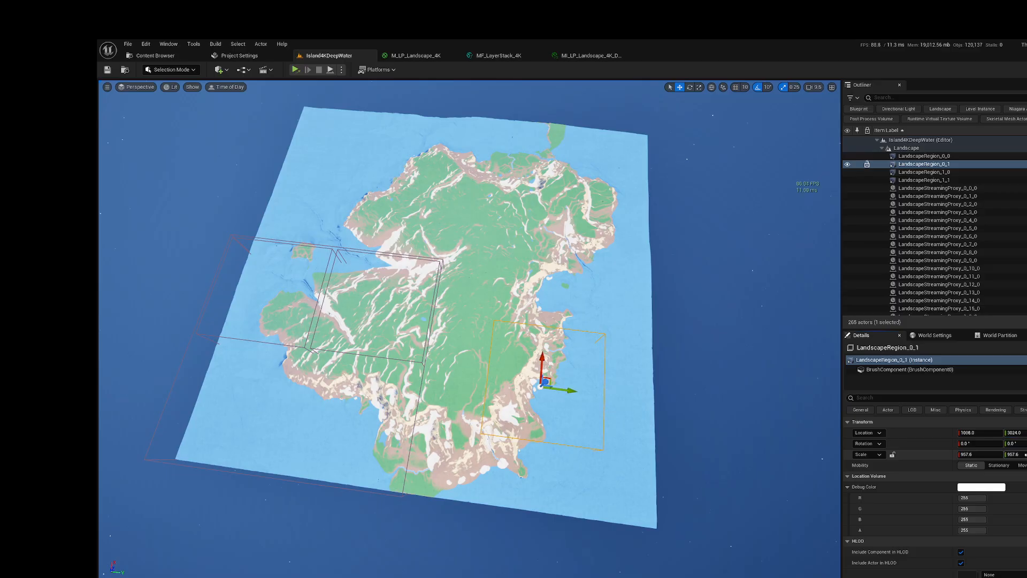
{"action": "type", "text": "2016"}
{"action": "left_click", "coordinate": [978, 455]}
{"action": "type", "text": "2016"}
{"action": "key", "text": "Return"}
{"action": "right_click_drag", "start_coordinate": [691, 420], "coordinate": [635, 466]}
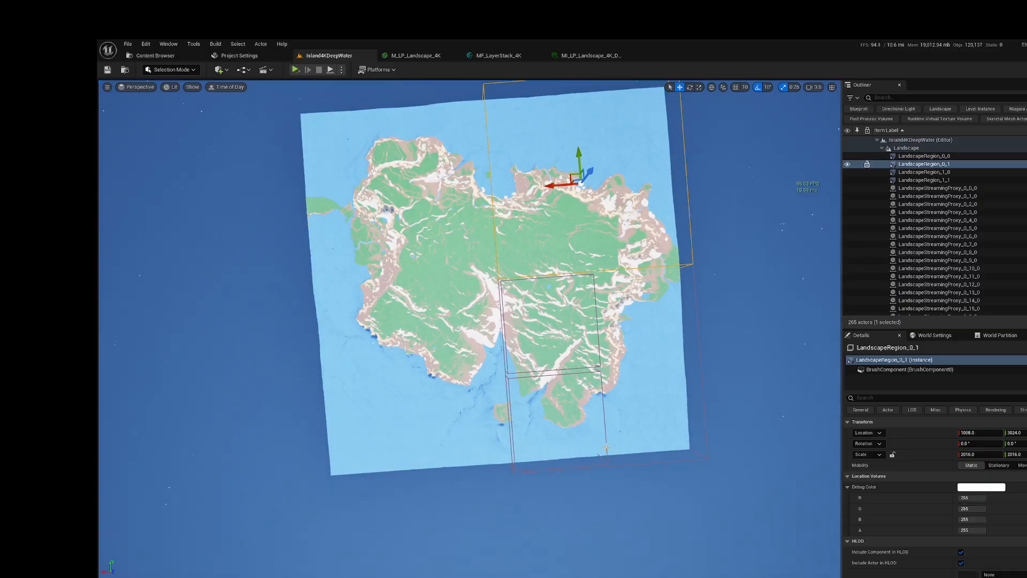
Step: Move LandscapeRegion_1_0 to its corner quadrant, setting its location to X 3024 and Y 1008
{"action": "left_click", "coordinate": [582, 448]}
{"action": "left_click_drag", "start_coordinate": [521, 418], "coordinate": [436, 419]}
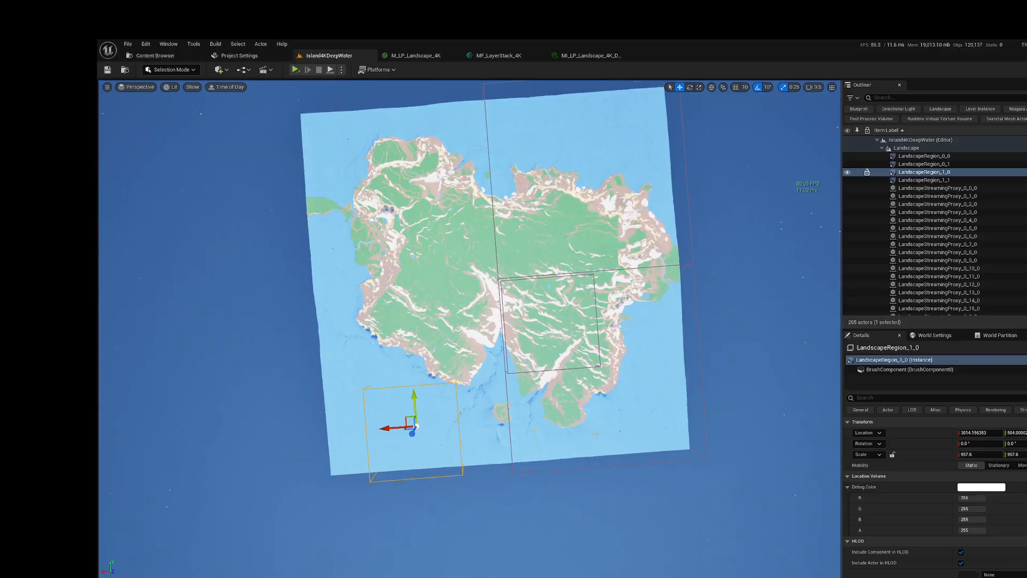
{"action": "left_click", "coordinate": [1014, 432]}
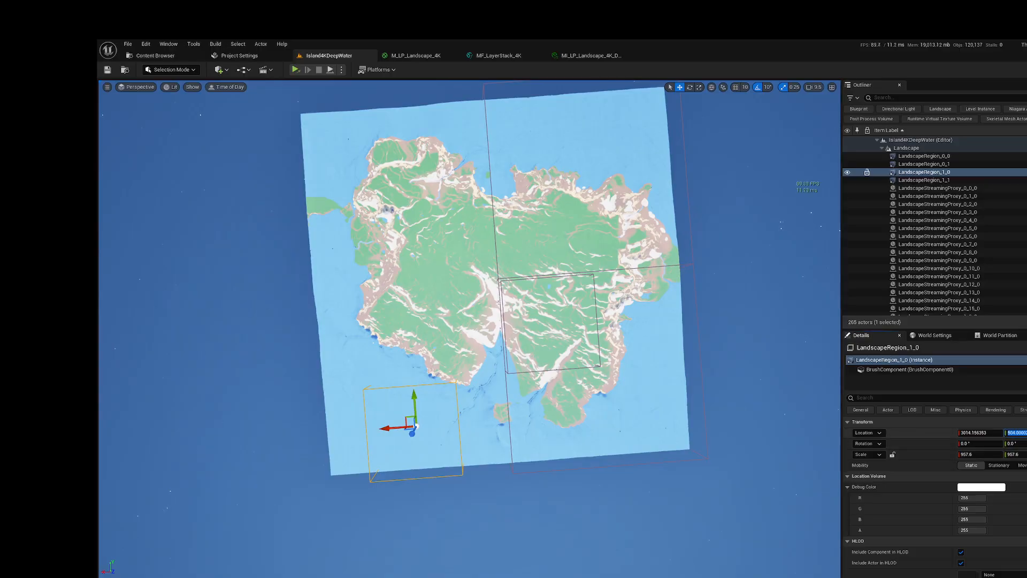
{"action": "type", "text": "1008"}
{"action": "key", "text": "Return"}
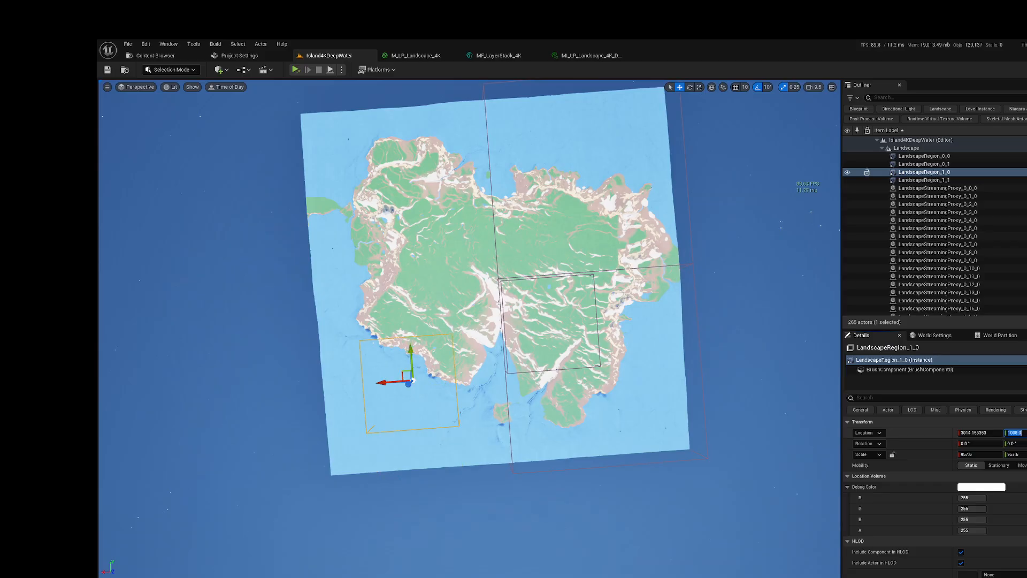
{"action": "left_click", "coordinate": [975, 434]}
{"action": "type", "text": "3024"}
{"action": "key", "text": "Return"}
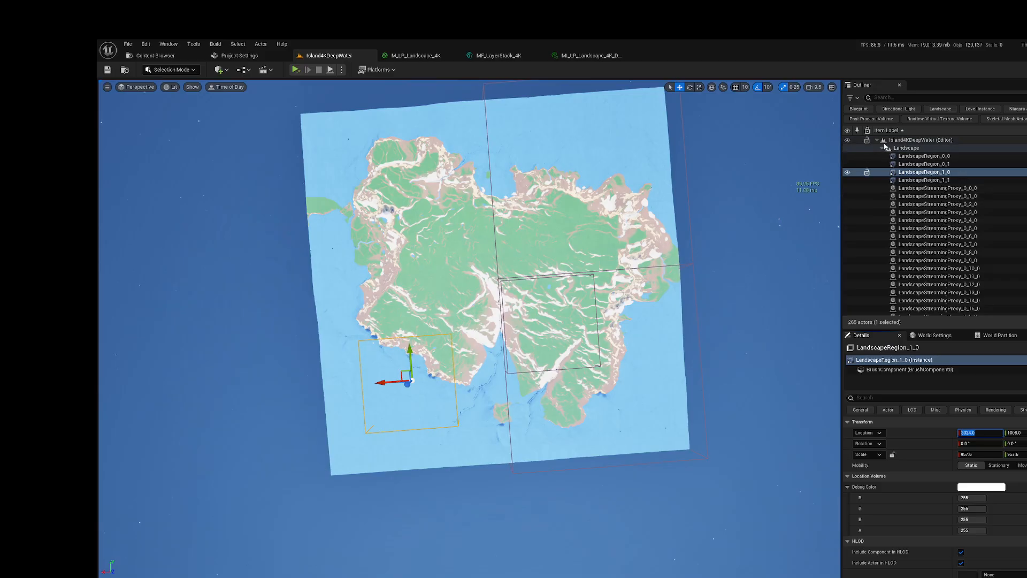
Step: Set LandscapeRegion_1_0's X and Y scale to 2016
{"action": "mouse_move", "coordinate": [553, 269]}
{"action": "right_mouse_down"}
{"action": "mouse_move", "coordinate": [361, 266]}
{"action": "mouse_move", "coordinate": [642, 246]}
{"action": "mouse_move", "coordinate": [556, 246]}
{"action": "mouse_move", "coordinate": [548, 236]}
{"action": "mouse_move", "coordinate": [552, 267]}
{"action": "right_mouse_up"}
{"action": "left_click", "coordinate": [1013, 454]}
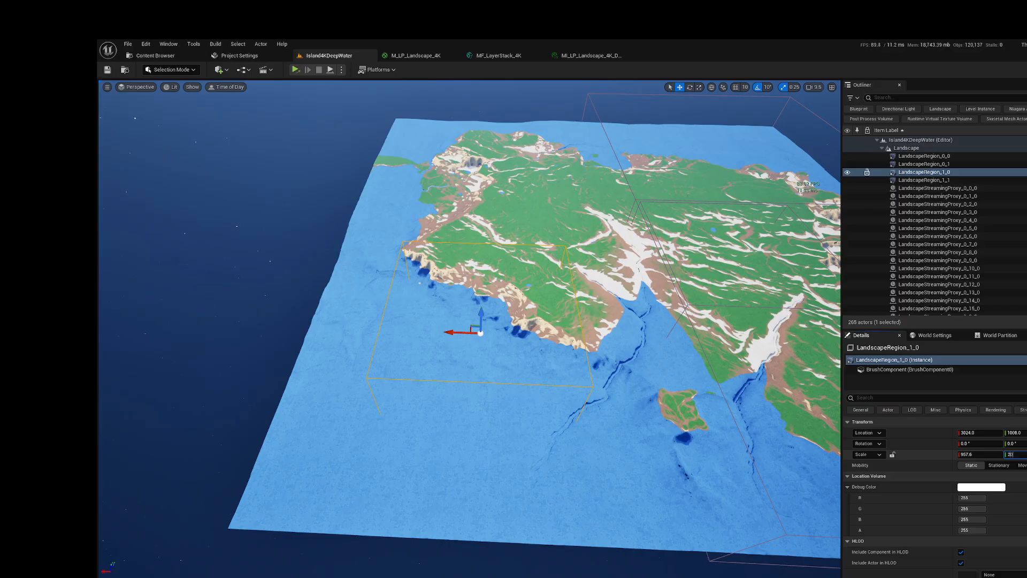
{"action": "key", "text": "Return"}
{"action": "left_click", "coordinate": [981, 454]}
{"action": "type", "text": "2016"}
{"action": "key", "text": "Return"}
{"action": "right_click_drag", "start_coordinate": [684, 443], "coordinate": [711, 471]}
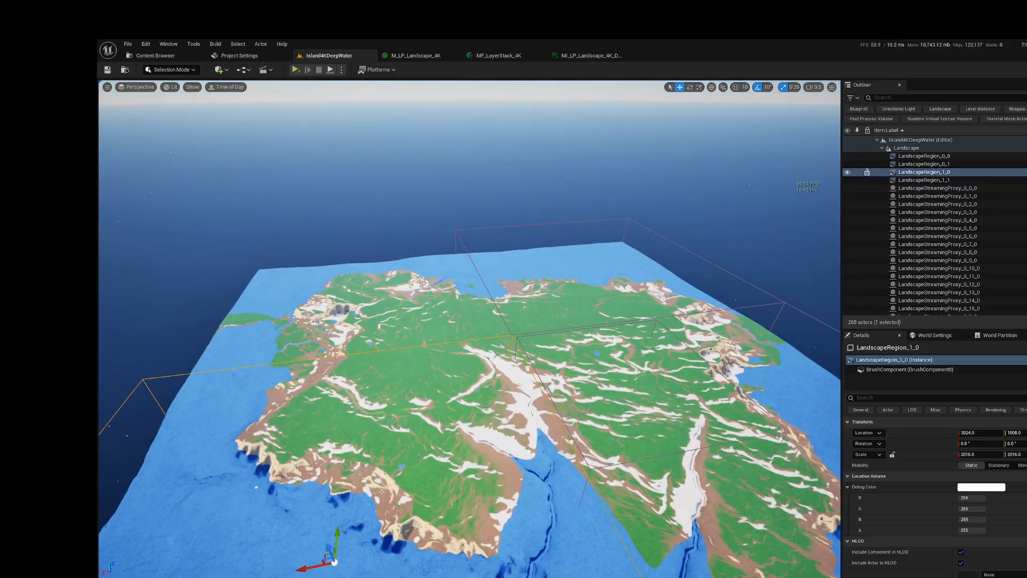
Step: Select LandscapeRegion_1_1 and set both its X and Y location to 3024
{"action": "left_click", "coordinate": [664, 455]}
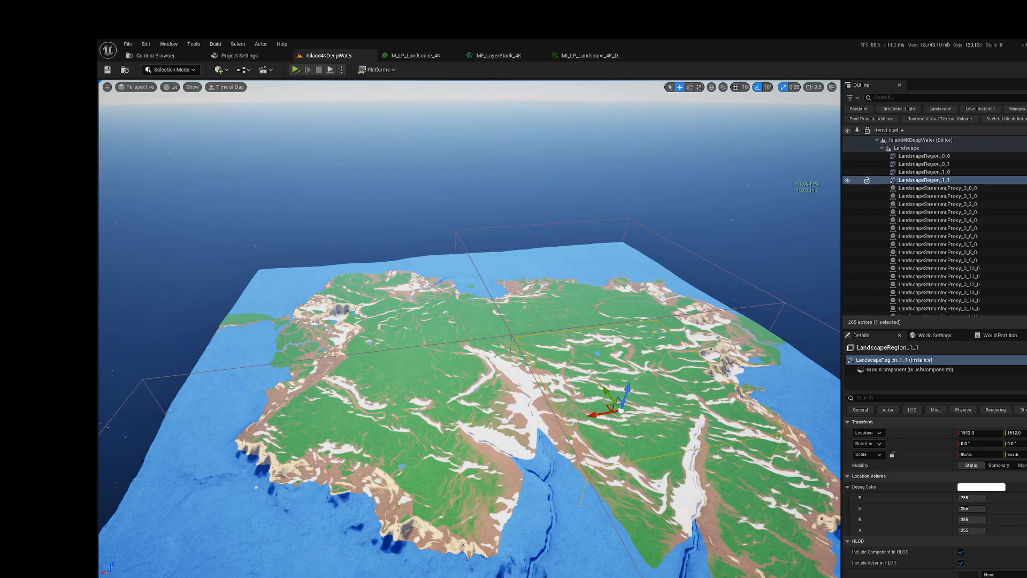
{"action": "left_click", "coordinate": [1019, 432]}
{"action": "type", "text": "3"}
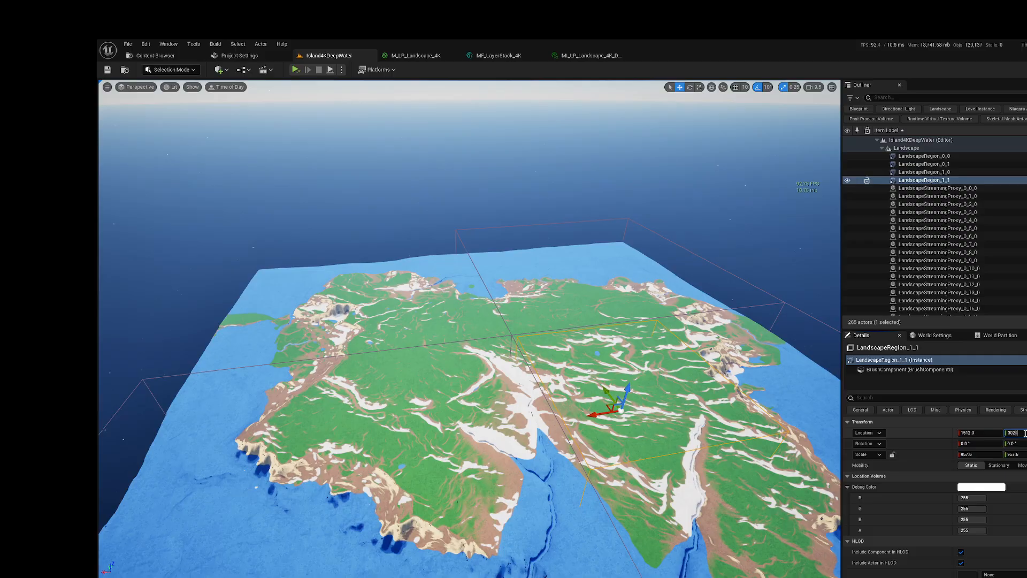
{"action": "left_click", "coordinate": [979, 432]}
{"action": "type", "text": "3024"}
{"action": "key", "text": "Return"}
Step: Set LandscapeRegion_1_1's X and Y scale to 2016 and check that the four volumes cover the island
{"action": "left_click", "coordinate": [978, 454]}
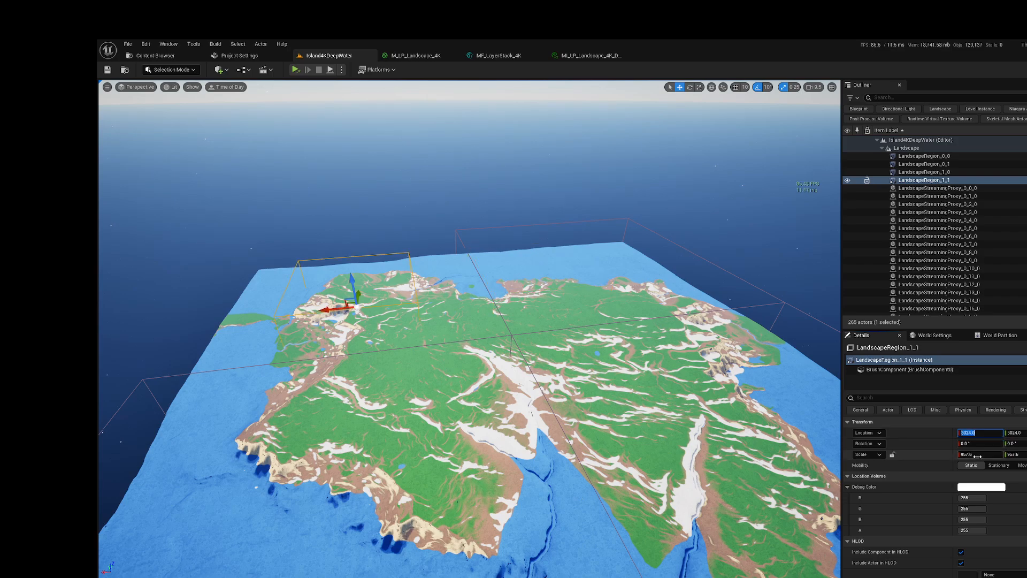
{"action": "type", "text": "2016"}
{"action": "key", "text": "Return"}
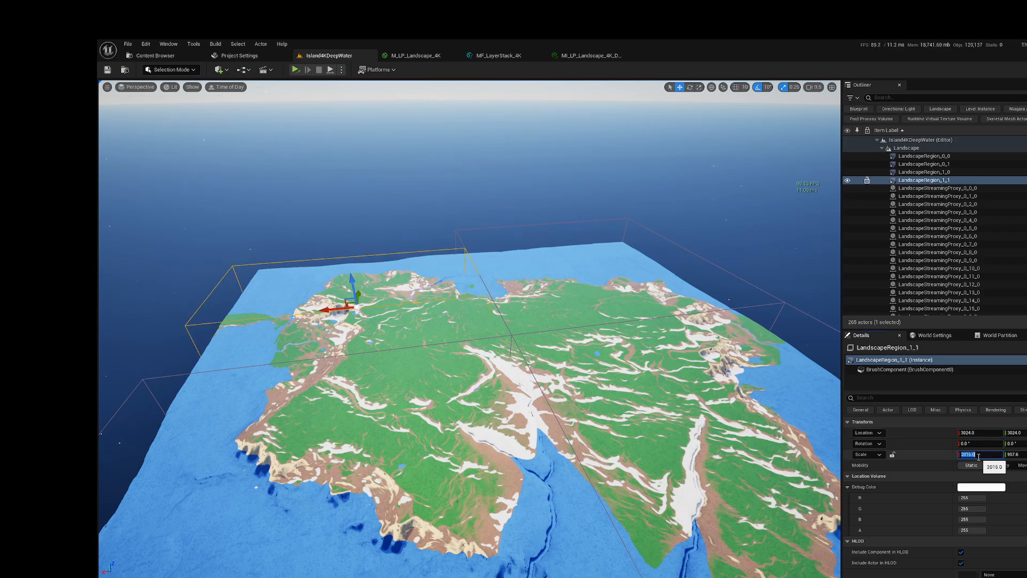
{"action": "left_click", "coordinate": [1015, 454]}
{"action": "type", "text": "2016"}
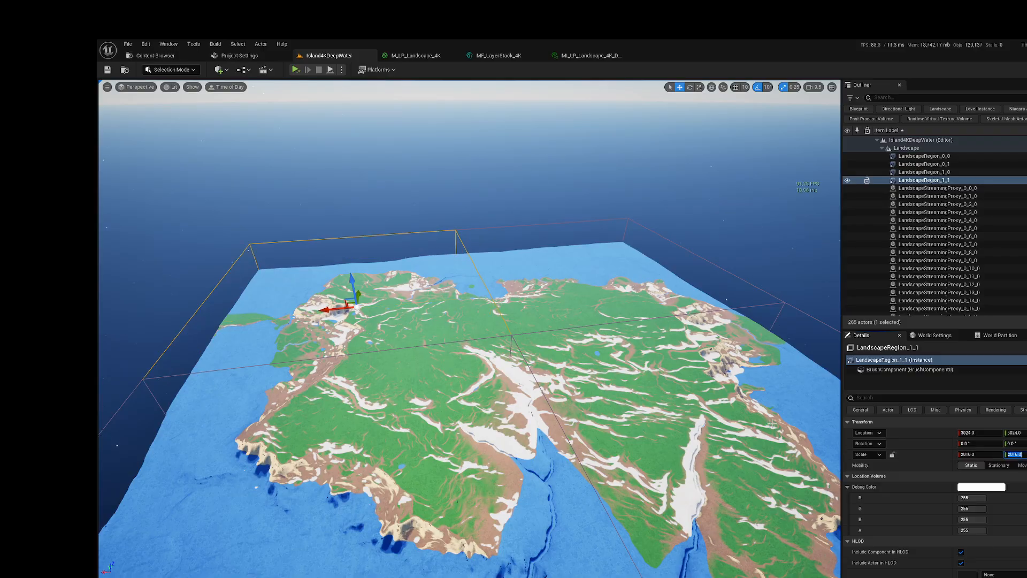
{"action": "key", "text": "Return"}
{"action": "right_click_drag", "start_coordinate": [469, 329], "coordinate": [407, 290]}
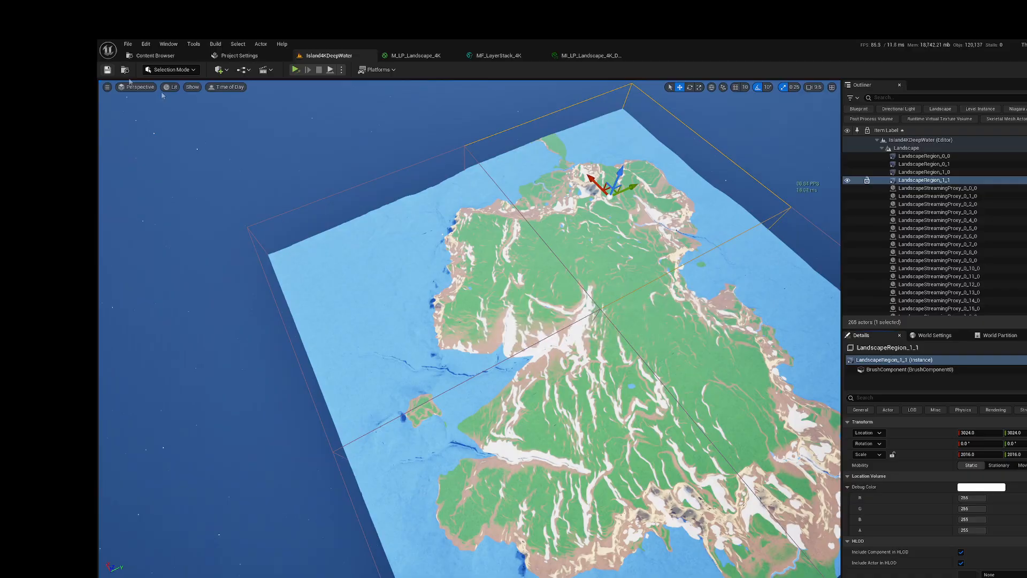
Step: Select the area around the whole island on the World Partition map and unload its regions
{"action": "left_click", "coordinate": [991, 336]}
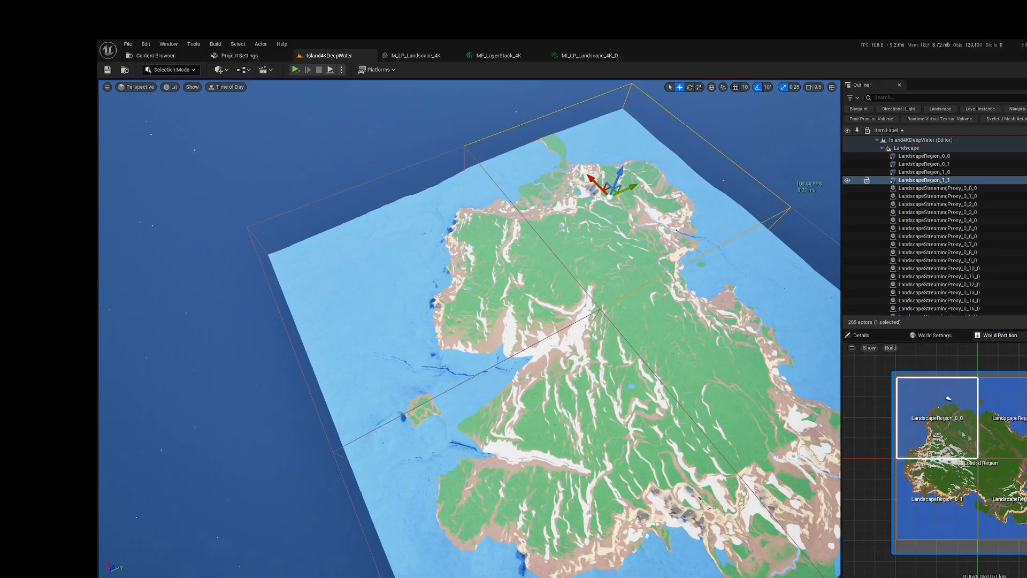
{"action": "left_click_drag", "start_coordinate": [884, 365], "coordinate": [1026, 566]}
{"action": "right_click", "coordinate": [1020, 413]}
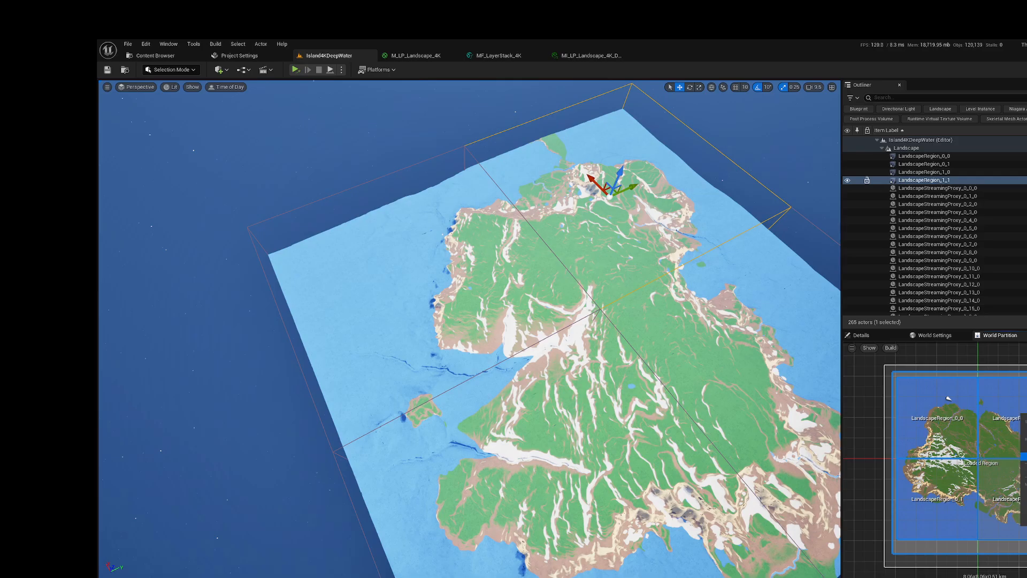
{"action": "left_click", "coordinate": [1023, 455]}
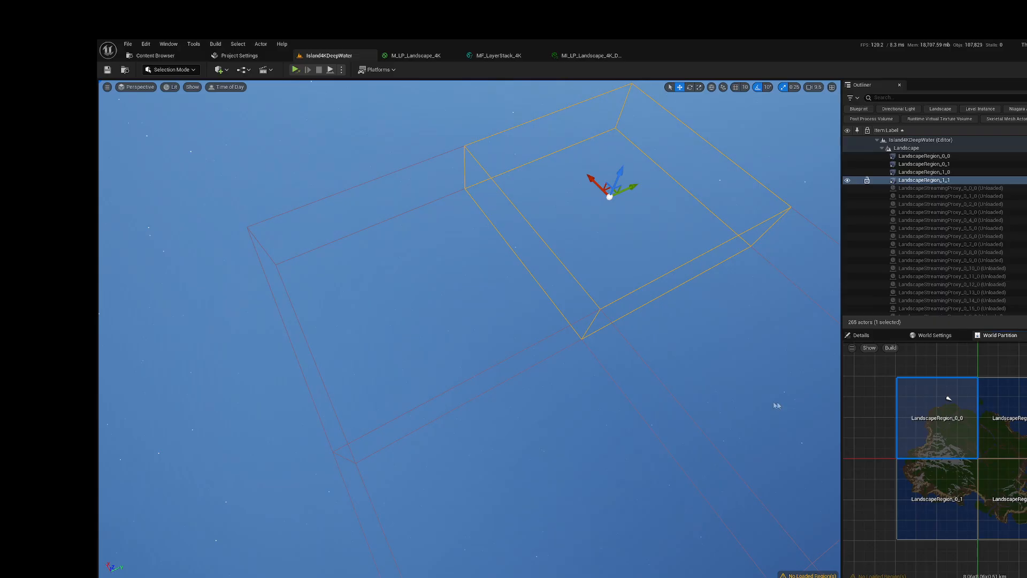
Step: Examine the loaded LandscapeRegion_0_0 terrain against the other region volumes, selecting one of its landscape streaming proxies
{"action": "mouse_move", "coordinate": [584, 235]}
{"action": "left_mouse_down", "text": "alt"}
{"action": "mouse_move", "coordinate": [655, 238]}
{"action": "mouse_move", "coordinate": [677, 211]}
{"action": "mouse_move", "coordinate": [604, 228]}
{"action": "mouse_move", "coordinate": [672, 232]}
{"action": "left_mouse_up", "text": "alt"}
{"action": "key", "text": "a"}
{"action": "right_click_drag", "start_coordinate": [584, 235], "coordinate": [696, 233]}
{"action": "key", "text": "a"}
{"action": "right_click_drag", "start_coordinate": [643, 270], "coordinate": [644, 271]}
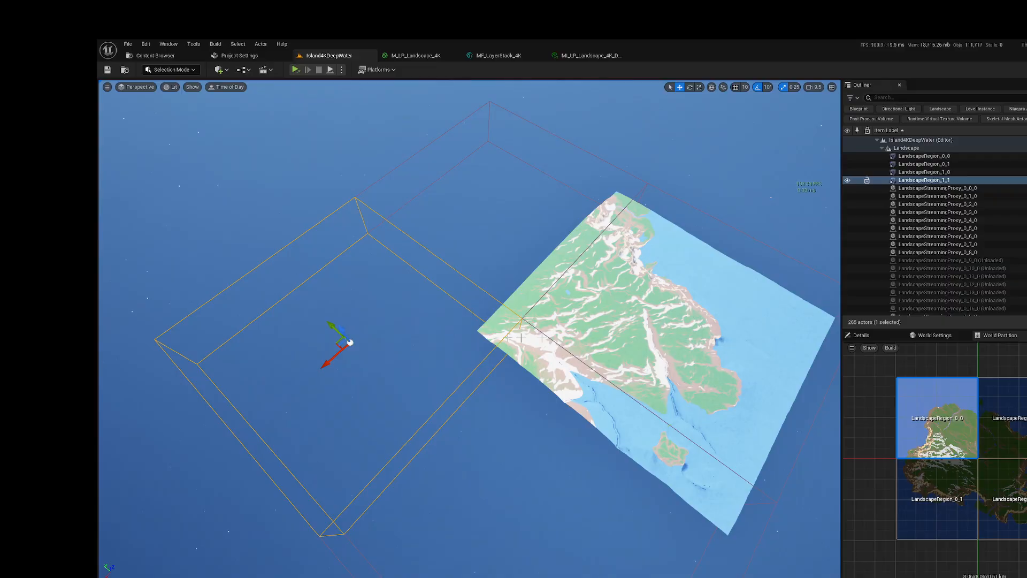
{"action": "left_click", "coordinate": [640, 308]}
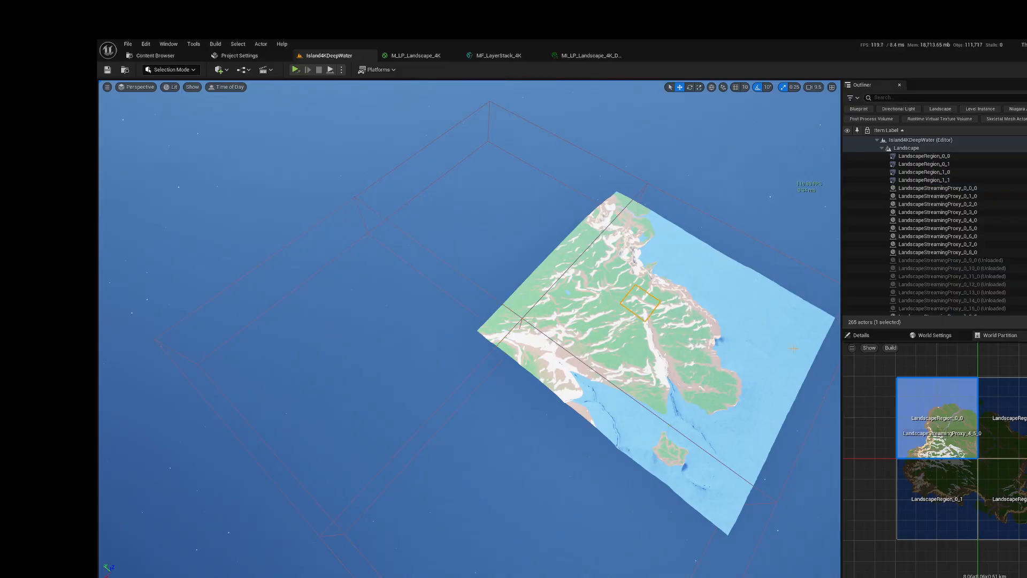
{"action": "mouse_move", "coordinate": [819, 424]}
{"action": "right_mouse_down"}
{"action": "mouse_move", "coordinate": [877, 424]}
{"action": "mouse_move", "coordinate": [840, 393]}
{"action": "mouse_move", "coordinate": [877, 428]}
{"action": "mouse_move", "coordinate": [869, 399]}
{"action": "mouse_move", "coordinate": [760, 397]}
{"action": "mouse_move", "coordinate": [803, 433]}
{"action": "mouse_move", "coordinate": [711, 434]}
{"action": "right_mouse_up"}
{"action": "key", "text": "d"}
{"action": "right_click_drag", "start_coordinate": [821, 398], "coordinate": [768, 397]}
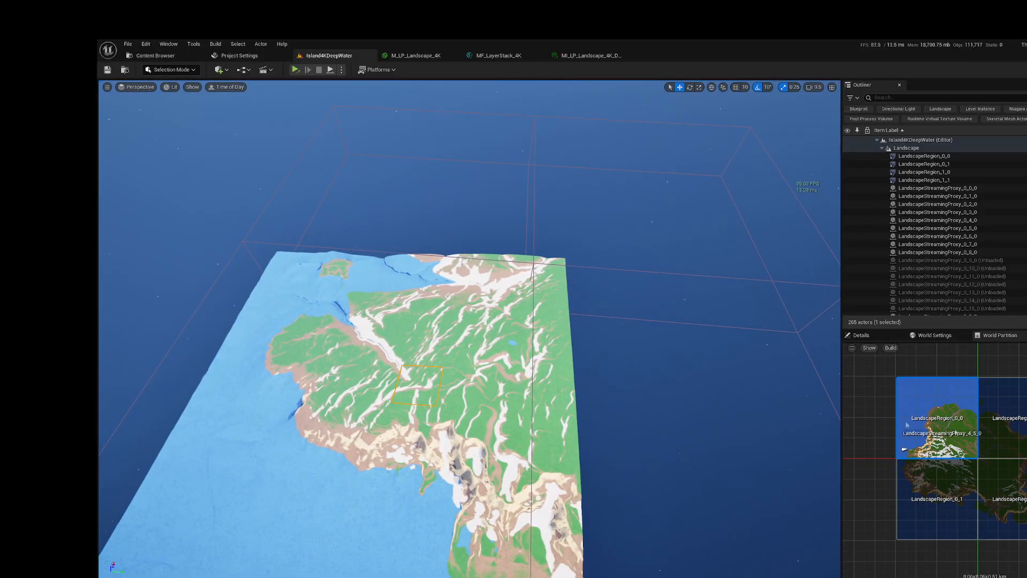
Step: Load a region from a small selection inside LandscapeRegion_1_0 on the World Partition map and view the resulting terrain
{"action": "left_click_drag", "start_coordinate": [996, 435], "coordinate": [1015, 453]}
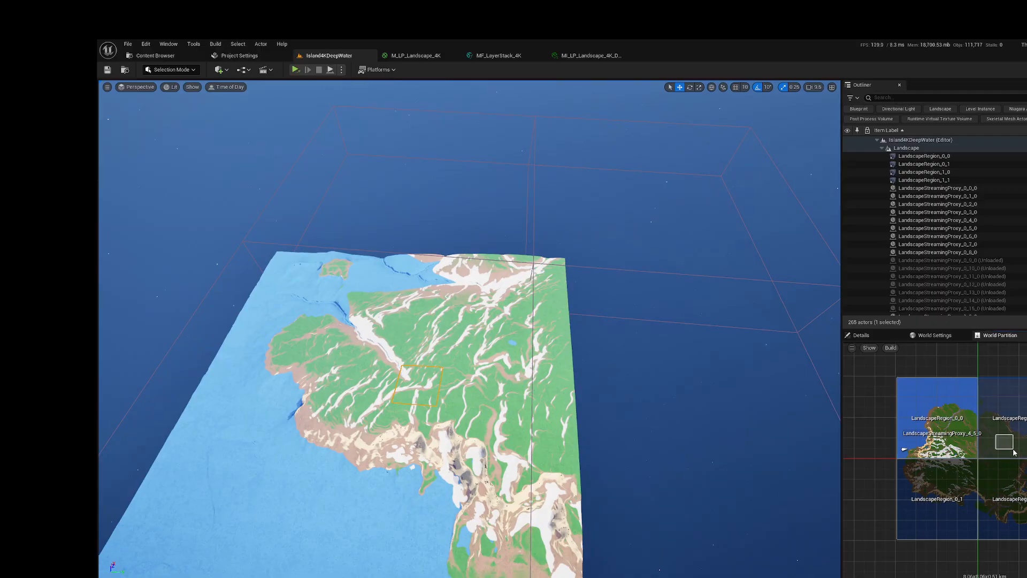
{"action": "right_click", "coordinate": [1004, 446]}
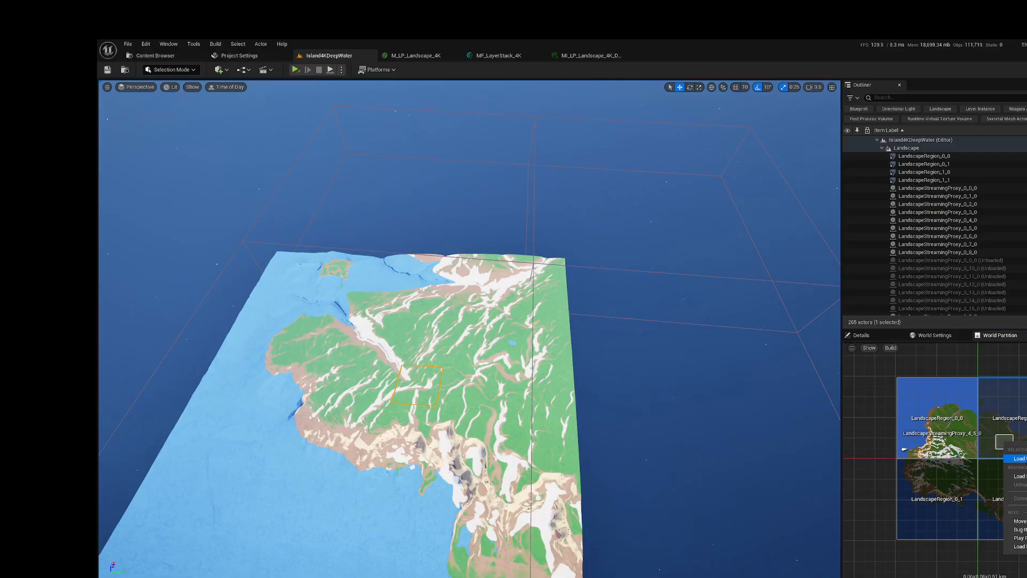
{"action": "left_click", "coordinate": [1019, 458]}
{"action": "mouse_move", "coordinate": [684, 363]}
{"action": "right_mouse_down"}
{"action": "mouse_move", "coordinate": [663, 310]}
{"action": "mouse_move", "coordinate": [674, 286]}
{"action": "mouse_move", "coordinate": [762, 338]}
{"action": "right_mouse_up"}
{"action": "key", "text": "w"}
{"action": "key", "text": "a"}
{"action": "mouse_move", "coordinate": [629, 326]}
{"action": "right_mouse_down"}
{"action": "mouse_move", "coordinate": [711, 350]}
{"action": "mouse_move", "coordinate": [630, 339]}
{"action": "right_mouse_up"}
{"action": "key", "text": "a"}
{"action": "key", "text": "d"}
{"action": "key", "text": "a"}
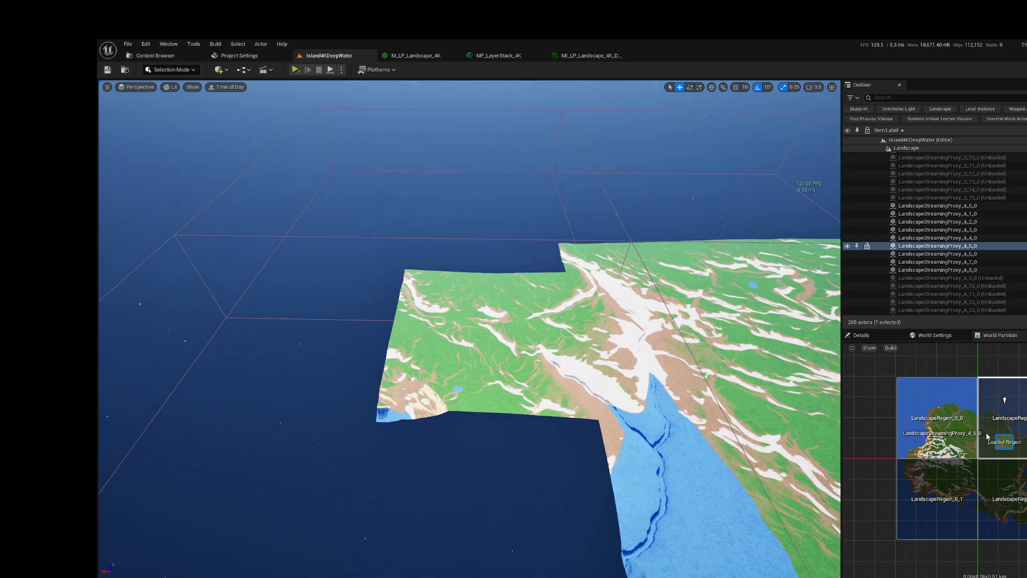
Step: Load another small region between the LandscapeRegion_0_0 boundary and the previously loaded region, and view the joined terrain
{"action": "left_click_drag", "start_coordinate": [979, 432], "coordinate": [999, 455]}
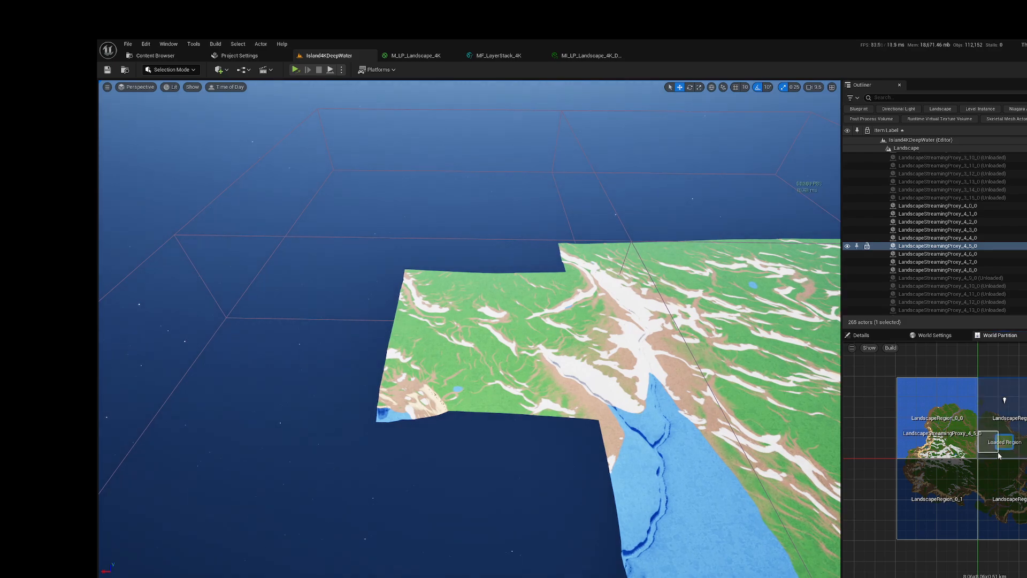
{"action": "right_click", "coordinate": [987, 441]}
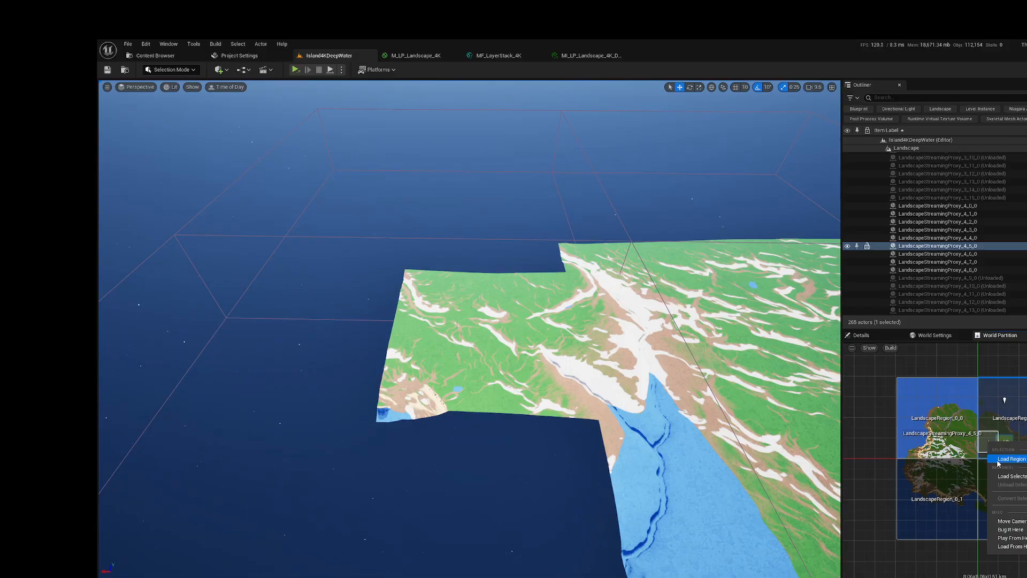
{"action": "left_click", "coordinate": [997, 461]}
{"action": "right_click_drag", "start_coordinate": [739, 384], "coordinate": [790, 405]}
{"action": "key", "text": "s"}
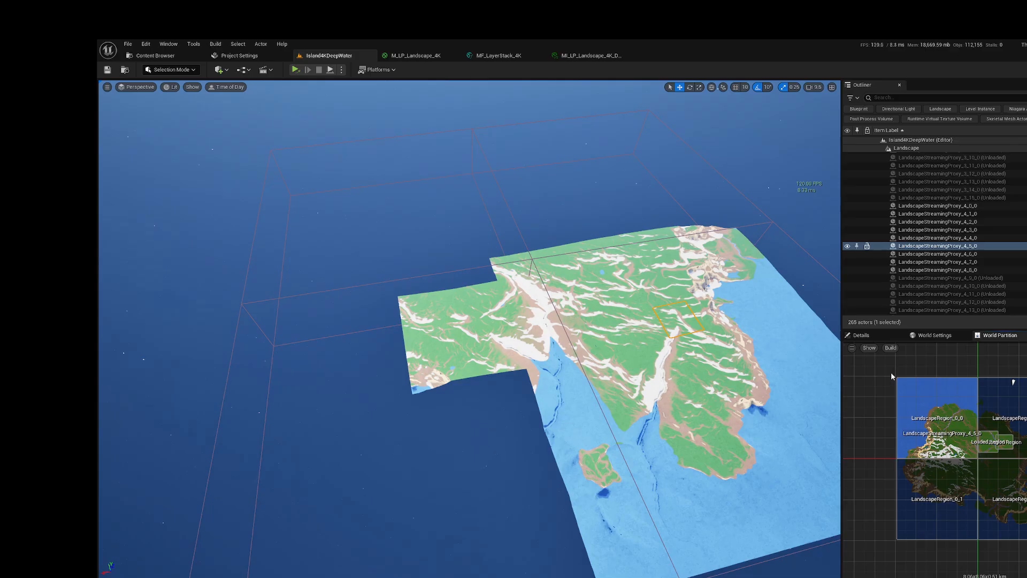
Step: Unload all regions across the island, and load only a small selected area inside LandscapeRegion_1_0
{"action": "left_click_drag", "start_coordinate": [890, 370], "coordinate": [1024, 546]}
{"action": "right_click", "coordinate": [1020, 535]}
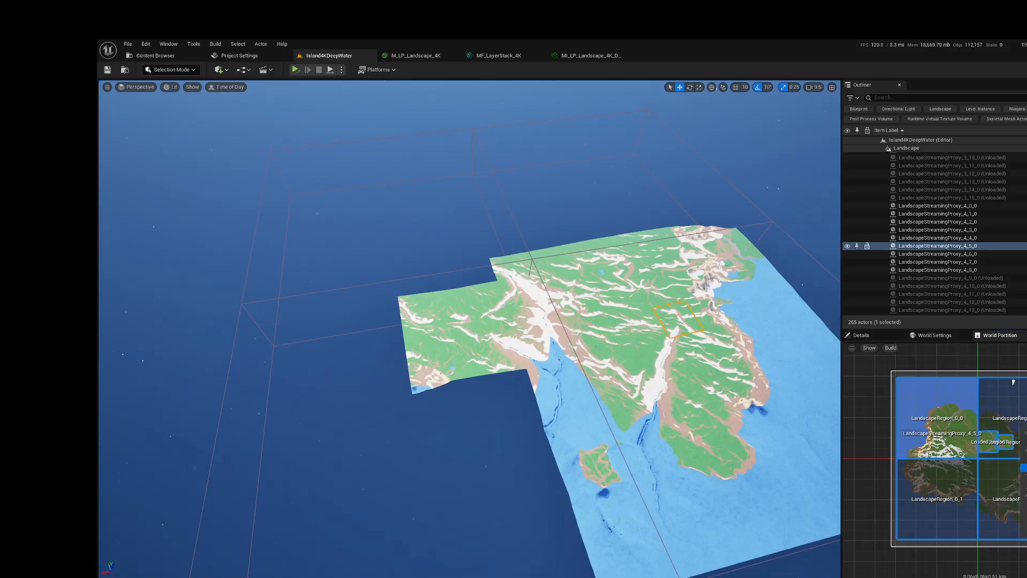
{"action": "right_click", "coordinate": [997, 446]}
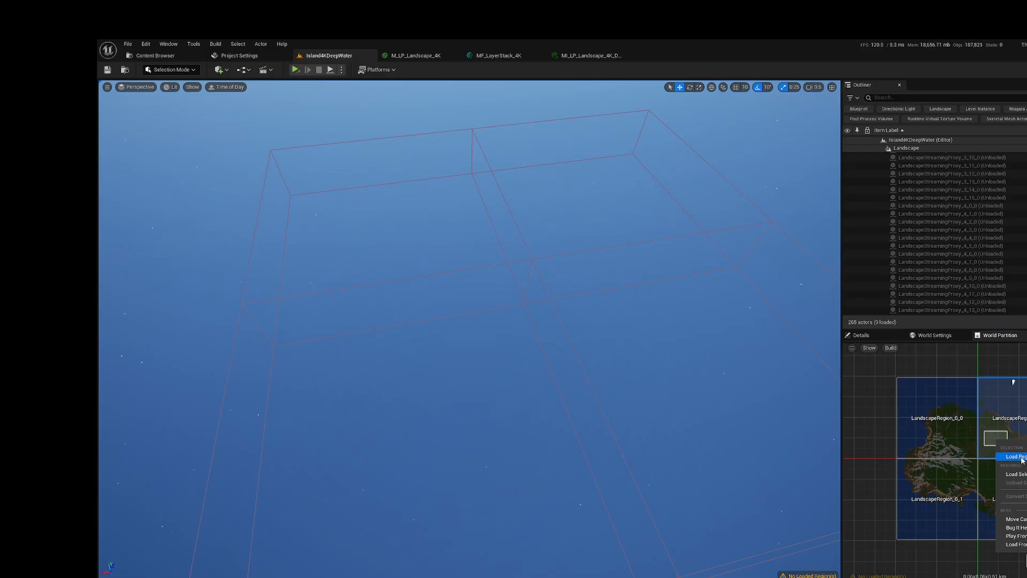
{"action": "left_click", "coordinate": [1016, 457]}
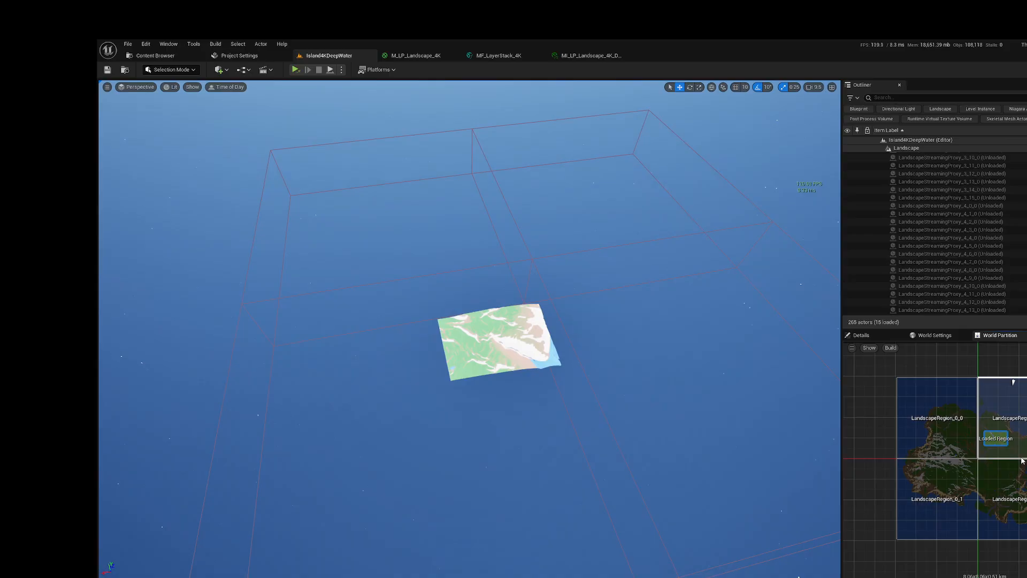
{"action": "left_click", "coordinate": [1025, 454]}
Step: Examine the small loaded region's terrain and its extent on the World Partition map, selecting individual streaming proxies on it
{"action": "right_click_drag", "start_coordinate": [631, 333], "coordinate": [648, 363]}
{"action": "key", "text": "w"}
{"action": "key", "text": "w"}
{"action": "left_click", "coordinate": [647, 364]}
{"action": "left_click", "coordinate": [728, 324]}
{"action": "left_click", "coordinate": [668, 249]}
{"action": "left_click", "coordinate": [523, 270]}
{"action": "left_click_drag", "start_coordinate": [372, 293], "coordinate": [377, 293]}
{"action": "left_click", "coordinate": [373, 293]}
{"action": "left_click", "coordinate": [439, 459]}
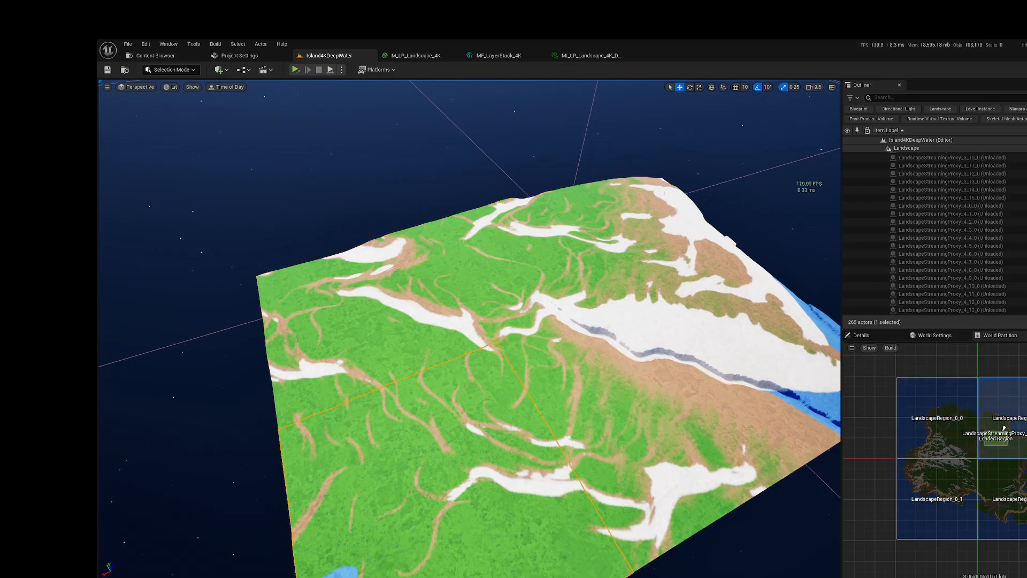
{"action": "scroll", "coordinate": [982, 435], "scroll_direction": "up", "scroll_amount": 5}
{"action": "scroll", "coordinate": [983, 435], "scroll_direction": "up", "scroll_amount": 3}
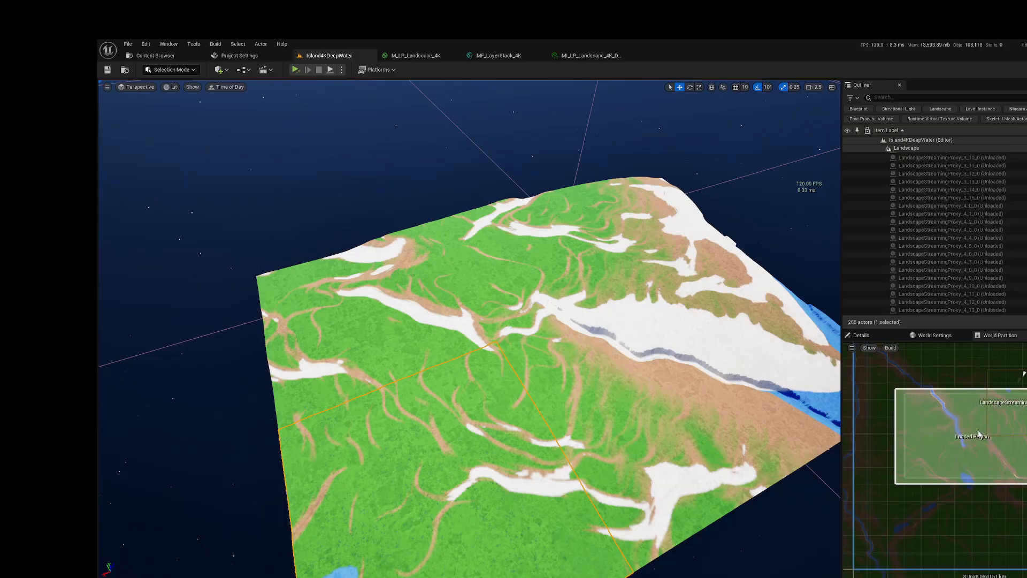
{"action": "left_click_drag", "start_coordinate": [414, 363], "coordinate": [418, 363], "text": "alt"}
{"action": "left_click", "coordinate": [554, 257]}
{"action": "left_click", "coordinate": [554, 257]}
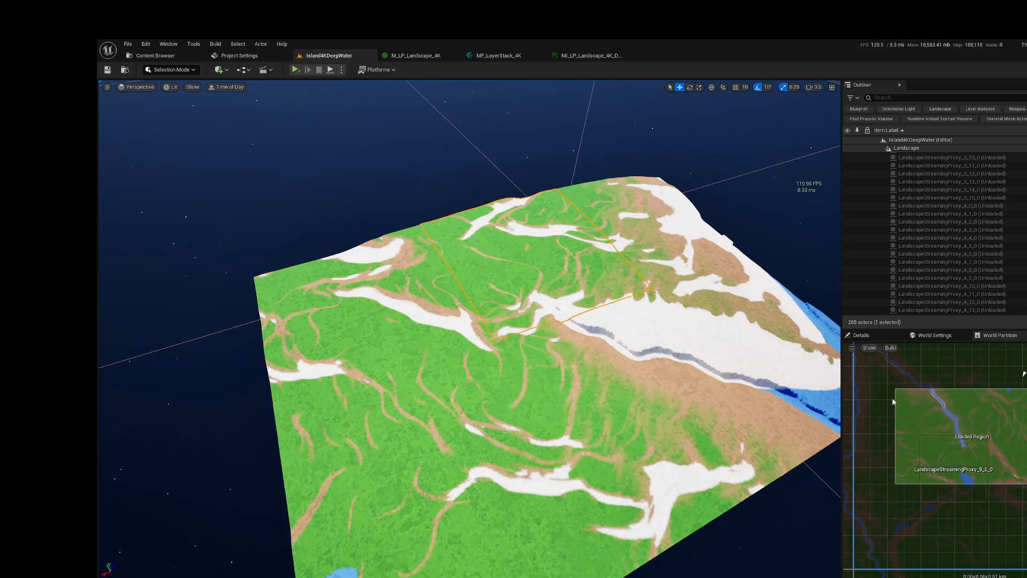
{"action": "scroll", "coordinate": [899, 399], "scroll_direction": "down", "scroll_amount": 2}
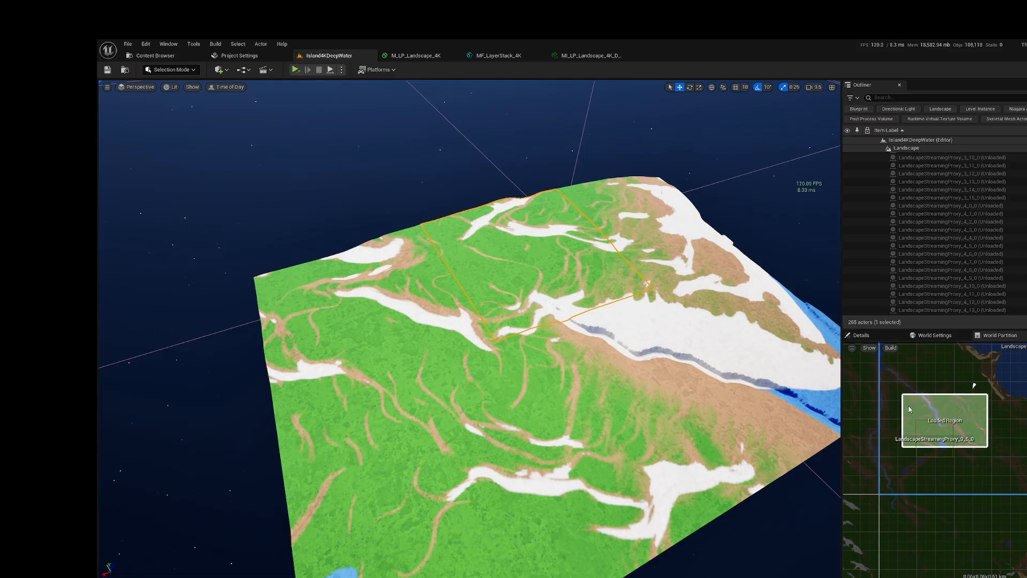
{"action": "left_click", "coordinate": [260, 360]}
{"action": "left_click", "coordinate": [225, 368]}
{"action": "left_click", "coordinate": [418, 353]}
{"action": "left_click", "coordinate": [578, 273]}
{"action": "scroll", "coordinate": [913, 372], "scroll_direction": "down", "scroll_amount": 3}
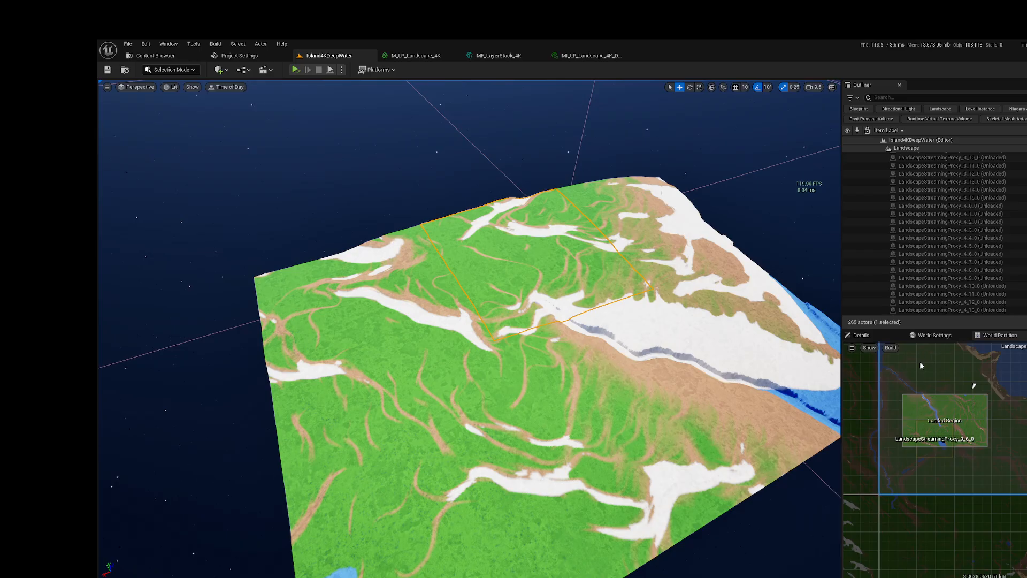
Step: Load a larger region from a selection surrounding the small loaded region and view the added terrain
{"action": "left_click_drag", "start_coordinate": [903, 351], "coordinate": [982, 428]}
{"action": "right_click", "coordinate": [971, 416]}
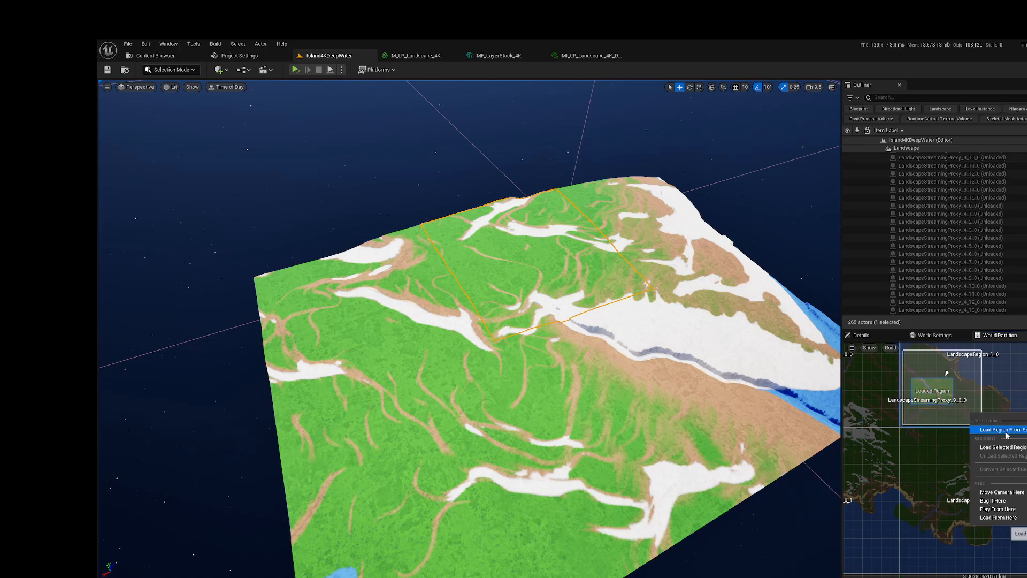
{"action": "left_click", "coordinate": [989, 435]}
{"action": "right_click_drag", "start_coordinate": [471, 320], "coordinate": [277, 332]}
{"action": "key", "text": "s"}
{"action": "key", "text": "d"}
{"action": "key", "text": "s"}
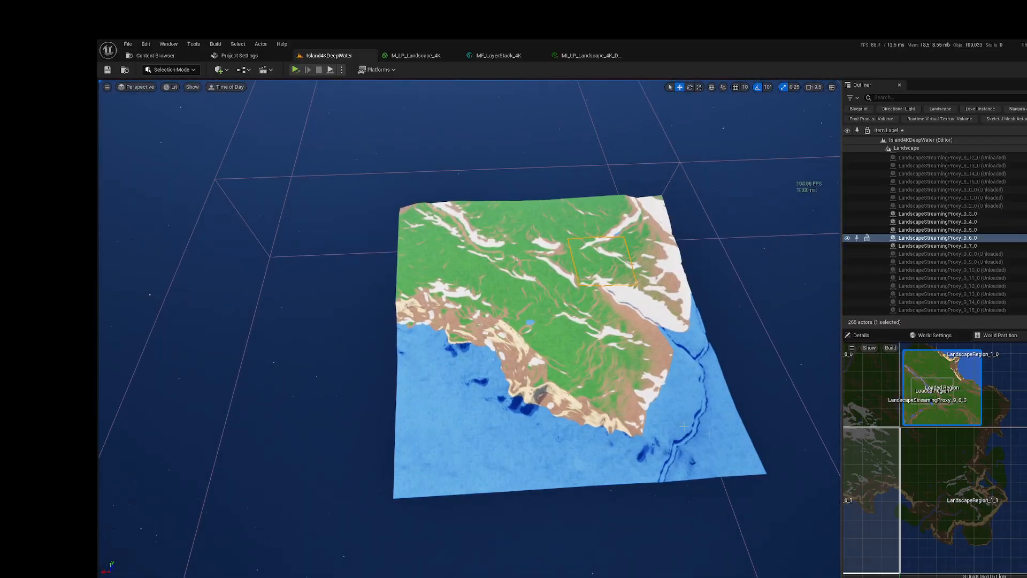
Step: Select the whole island on the World Partition map, load all the selected regions and inspect the terrain
{"action": "scroll", "coordinate": [876, 465], "scroll_direction": "down", "scroll_amount": 4}
{"action": "right_click_drag", "start_coordinate": [876, 465], "coordinate": [947, 465]}
{"action": "scroll", "coordinate": [936, 383], "scroll_direction": "down", "scroll_amount": 2}
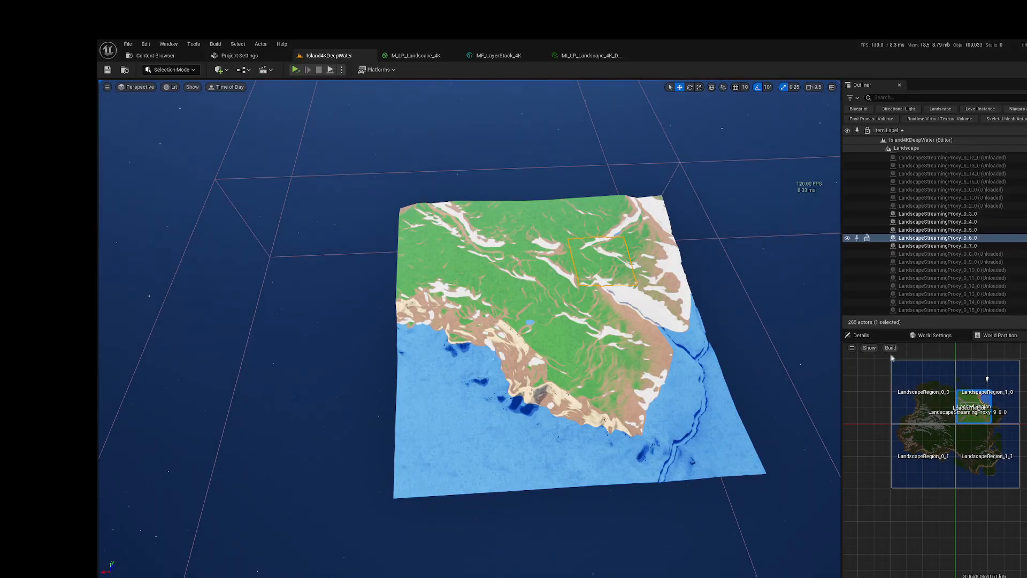
{"action": "left_click_drag", "start_coordinate": [888, 356], "coordinate": [1023, 496]}
{"action": "right_click", "coordinate": [986, 454]}
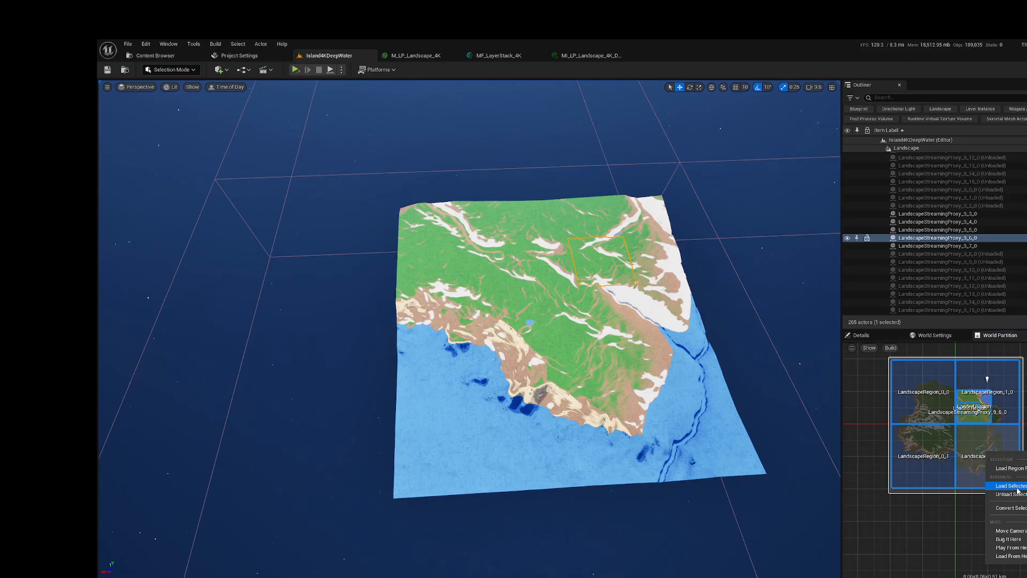
{"action": "left_click", "coordinate": [1011, 486]}
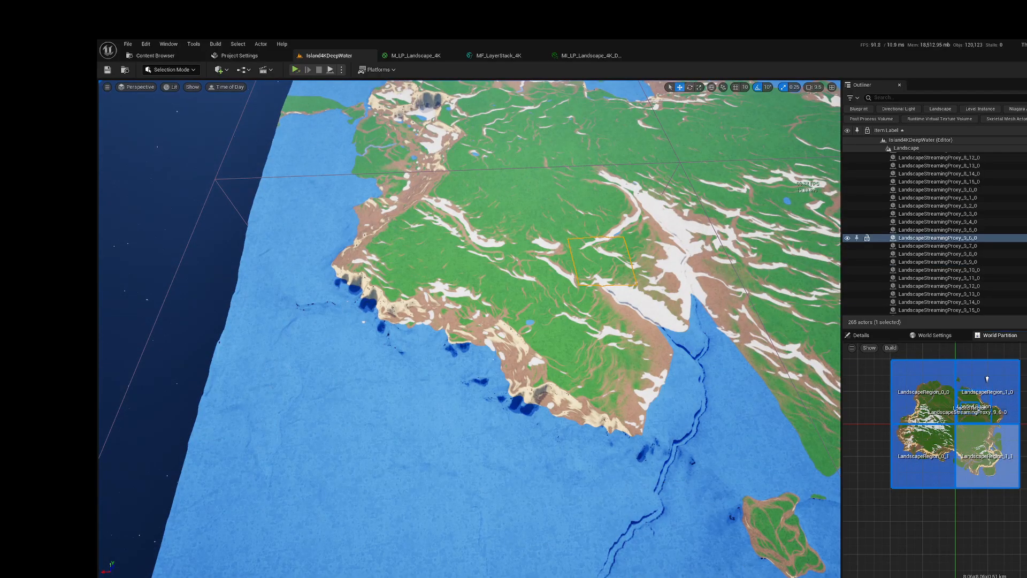
{"action": "mouse_move", "coordinate": [677, 357]}
{"action": "right_mouse_down"}
{"action": "mouse_move", "coordinate": [714, 238]}
{"action": "mouse_move", "coordinate": [669, 244]}
{"action": "mouse_move", "coordinate": [626, 291]}
{"action": "mouse_move", "coordinate": [575, 307]}
{"action": "mouse_move", "coordinate": [748, 316]}
{"action": "mouse_move", "coordinate": [791, 305]}
{"action": "mouse_move", "coordinate": [850, 316]}
{"action": "mouse_move", "coordinate": [722, 294]}
{"action": "mouse_move", "coordinate": [601, 377]}
{"action": "mouse_move", "coordinate": [604, 361]}
{"action": "mouse_move", "coordinate": [610, 417]}
{"action": "mouse_move", "coordinate": [607, 364]}
{"action": "right_mouse_up"}
{"action": "key", "text": "w"}
{"action": "key", "text": "w"}
{"action": "key", "text": "w"}
{"action": "key", "text": "s"}
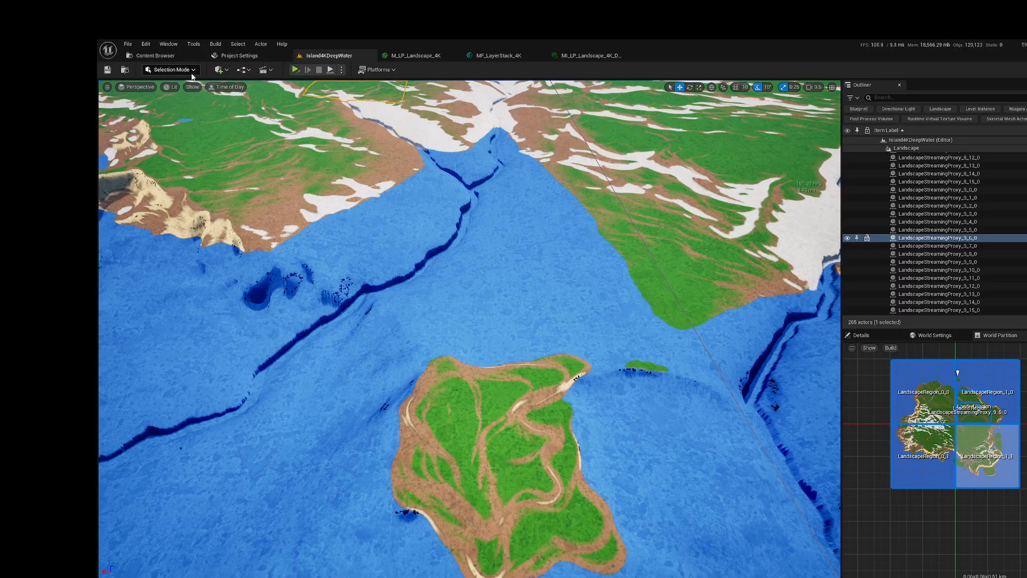
Step: Search the placeable actors for "ocean" and add a Water Body Ocean to the level
{"action": "left_click", "coordinate": [219, 69]}
{"action": "mouse_move", "coordinate": [300, 127]}
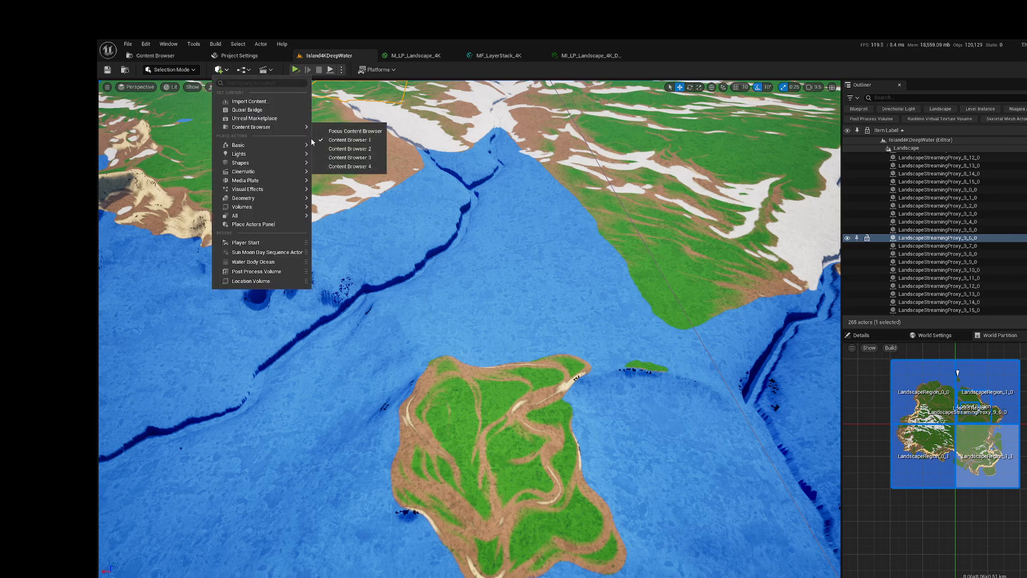
{"action": "mouse_move", "coordinate": [277, 211]}
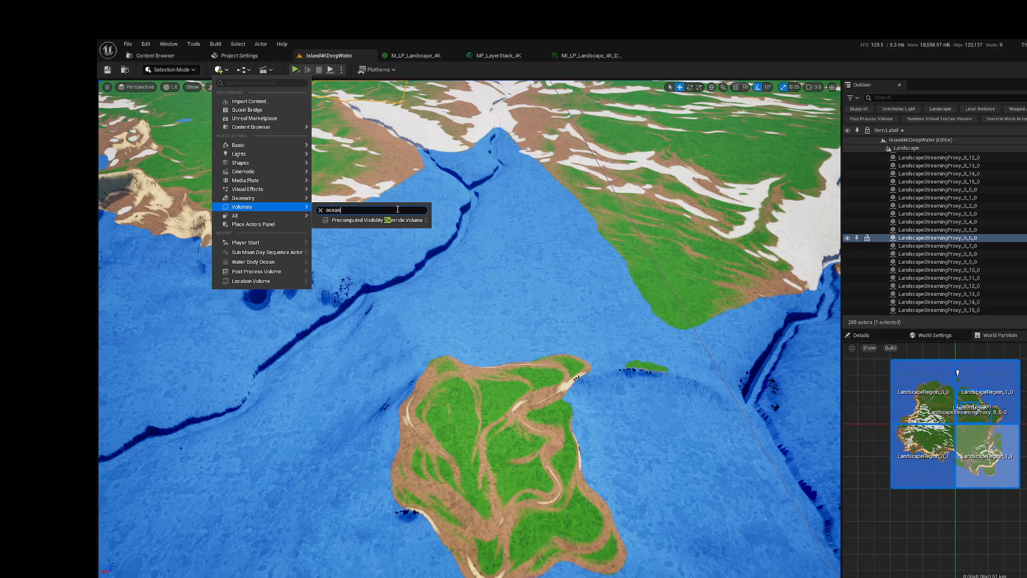
{"action": "left_click", "coordinate": [320, 211]}
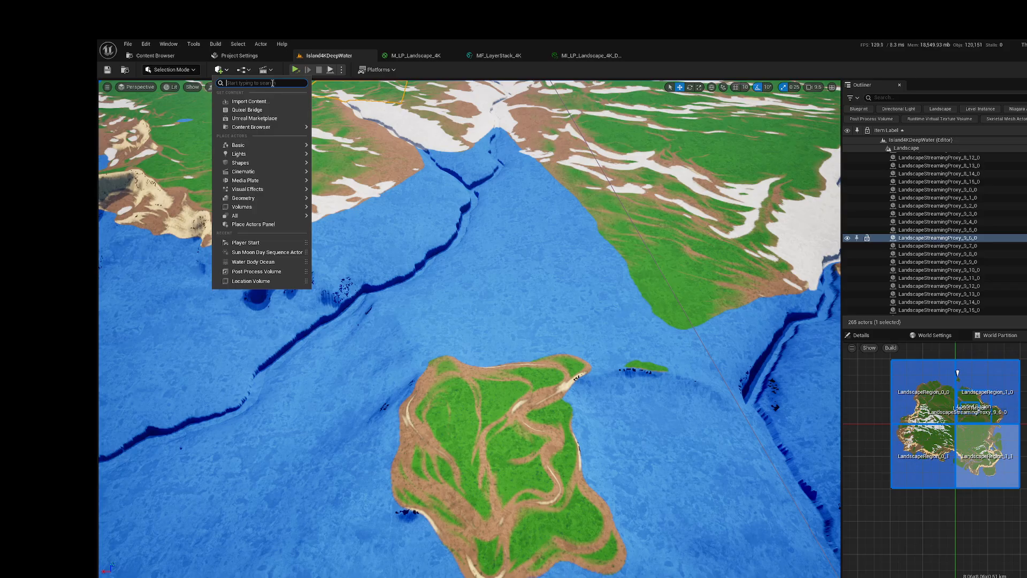
{"action": "type", "text": "ocean"}
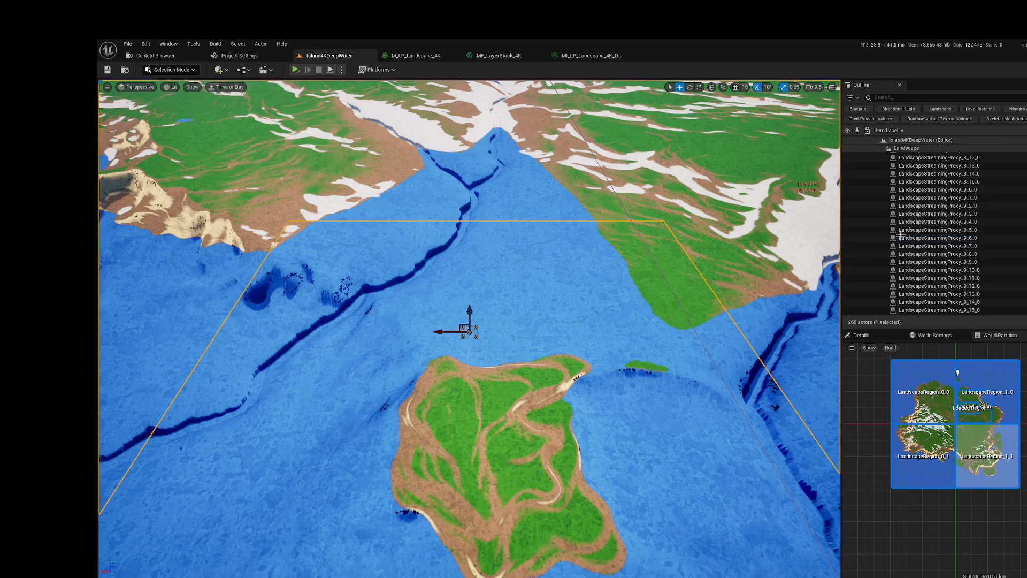
Step: Collapse the Landscape group, select WaterBodyOcean and reset its X and Y location to 0.0
{"action": "left_click", "coordinate": [899, 150]}
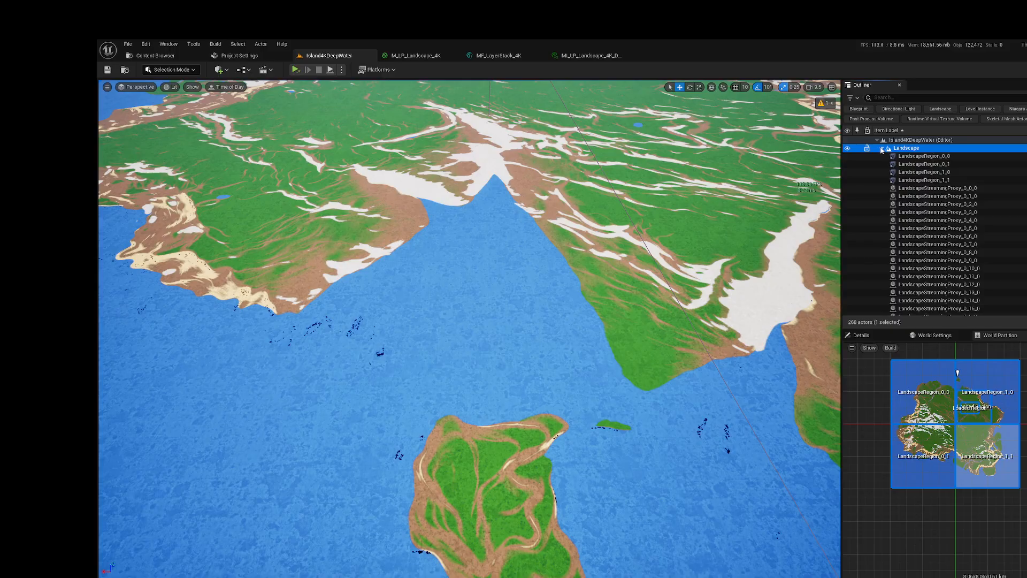
{"action": "left_click", "coordinate": [883, 149]}
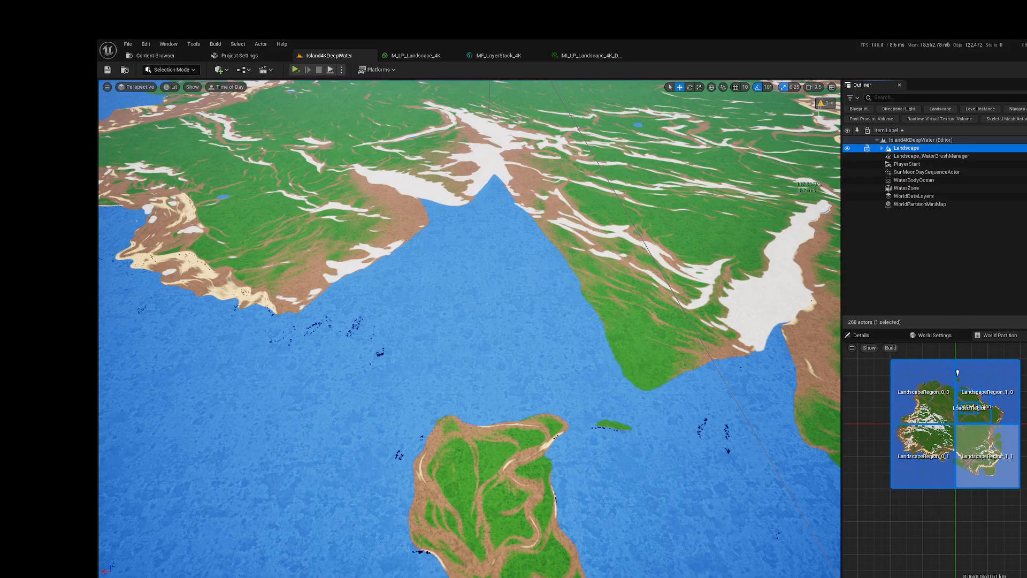
{"action": "left_click", "coordinate": [861, 335]}
{"action": "left_click", "coordinate": [915, 180]}
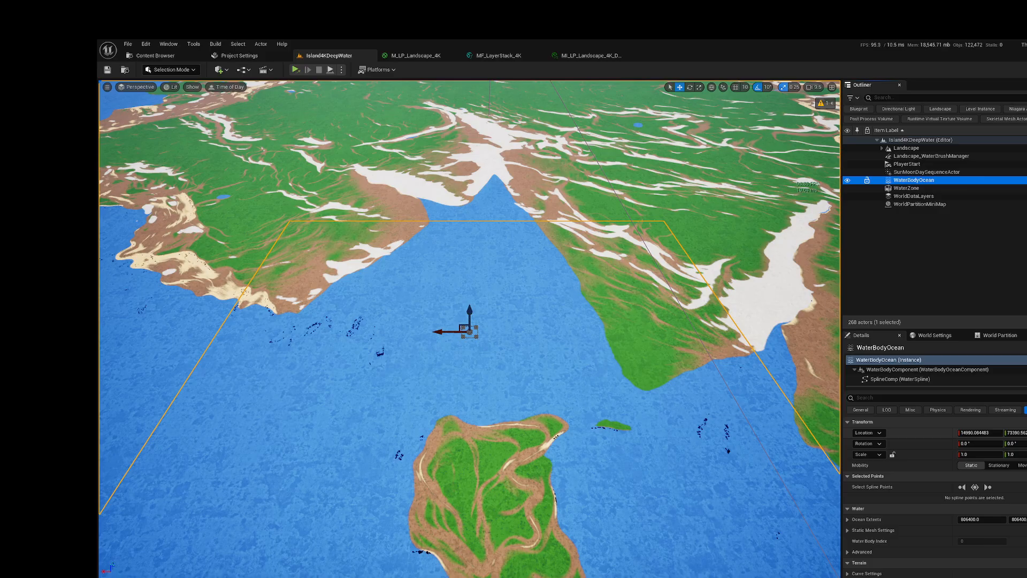
{"action": "left_click", "coordinate": [1026, 432]}
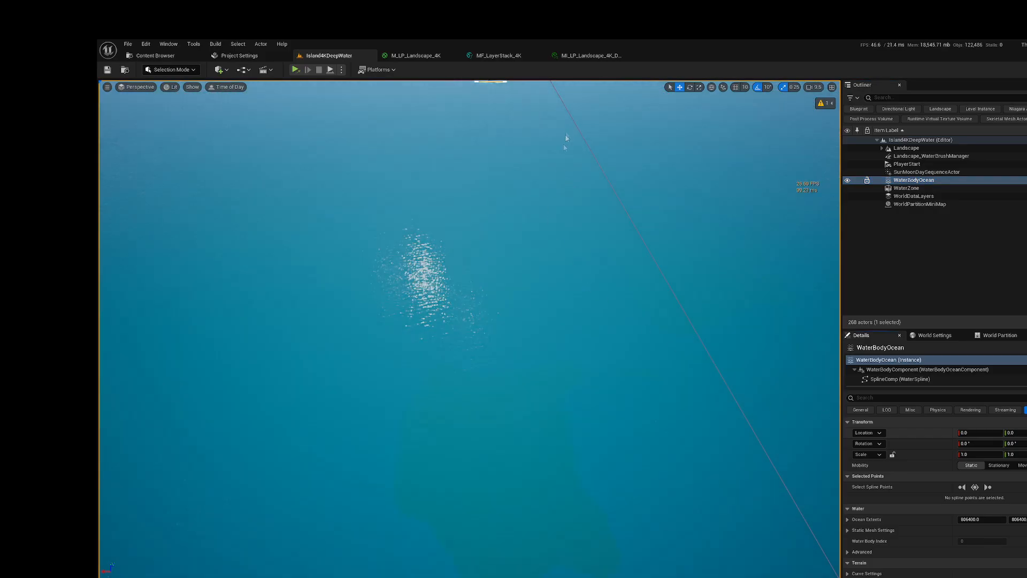
Step: Focus on WaterBodyOcean with the whole island in view and disable its Affects Landscape option
{"action": "key", "text": "f"}
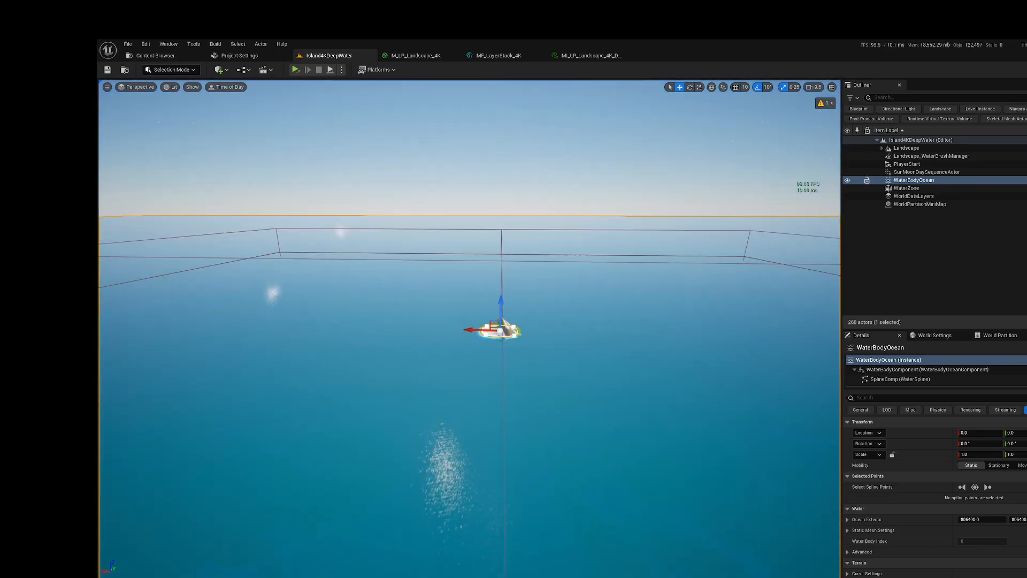
{"action": "right_click_drag", "start_coordinate": [469, 329], "coordinate": [537, 389]}
{"action": "key", "text": "s"}
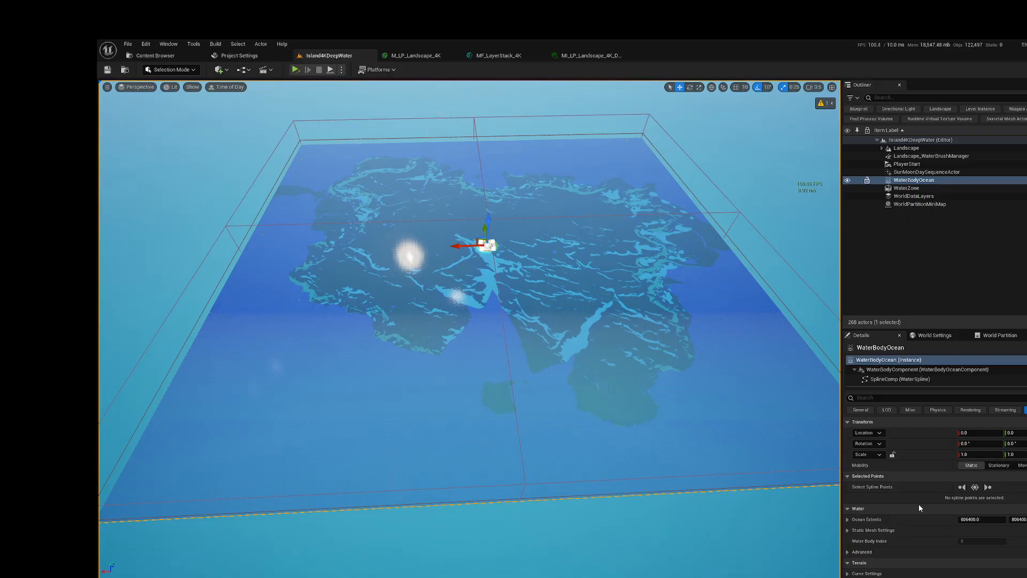
{"action": "scroll", "coordinate": [919, 503], "scroll_direction": "down", "scroll_amount": 3}
{"action": "scroll", "coordinate": [917, 502], "scroll_direction": "down", "scroll_amount": 3}
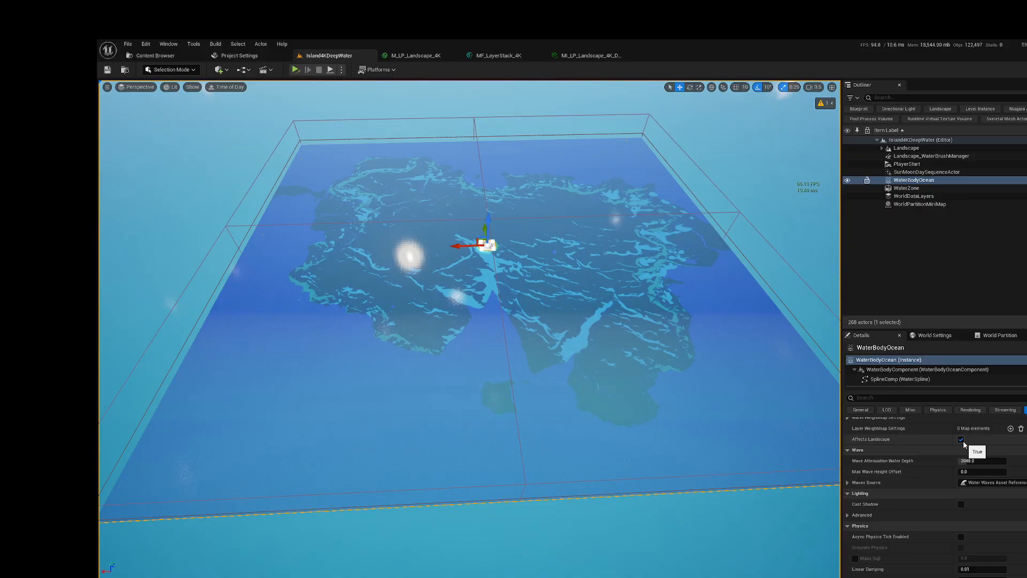
{"action": "left_click", "coordinate": [961, 440]}
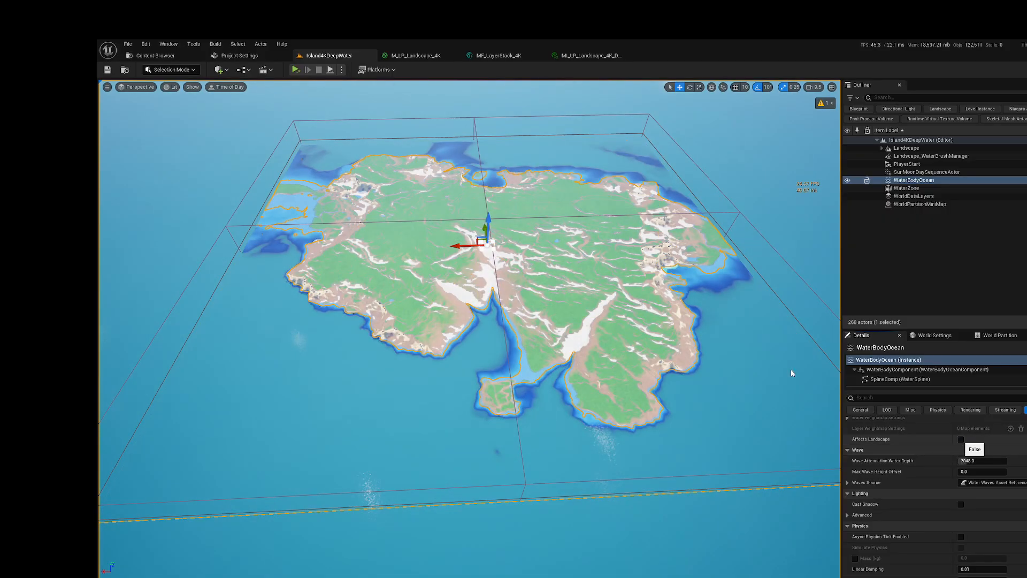
Step: Raise WaterBodyOcean along the Z axis until the water covers the blue shallow band around the island's inlet
{"action": "right_click", "coordinate": [528, 371]}
{"action": "left_click", "coordinate": [492, 323]}
{"action": "right_click_drag", "start_coordinate": [492, 323], "coordinate": [384, 313]}
{"action": "right_click_drag", "start_coordinate": [683, 394], "coordinate": [636, 395]}
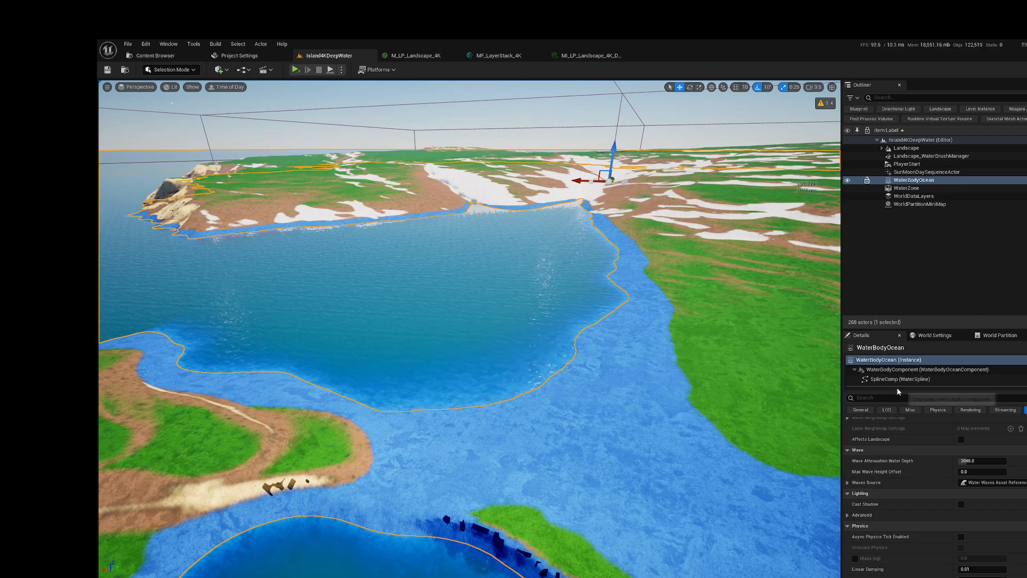
{"action": "left_click", "coordinate": [888, 359]}
{"action": "scroll", "coordinate": [936, 492], "scroll_direction": "up", "scroll_amount": 10}
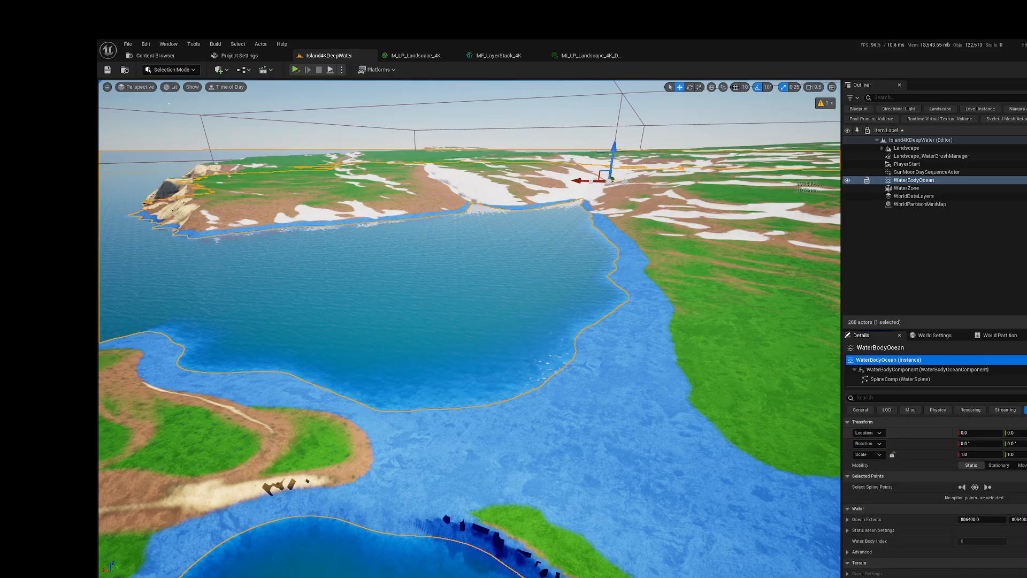
{"action": "left_click", "coordinate": [615, 146]}
{"action": "left_click", "coordinate": [614, 146]}
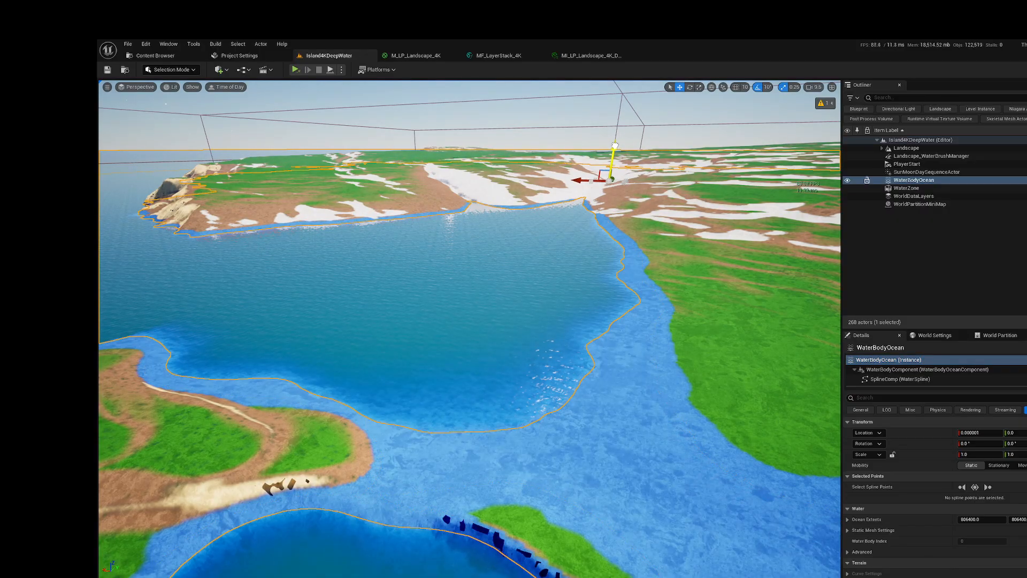
{"action": "left_click", "coordinate": [614, 146]}
{"action": "left_click", "coordinate": [615, 146]}
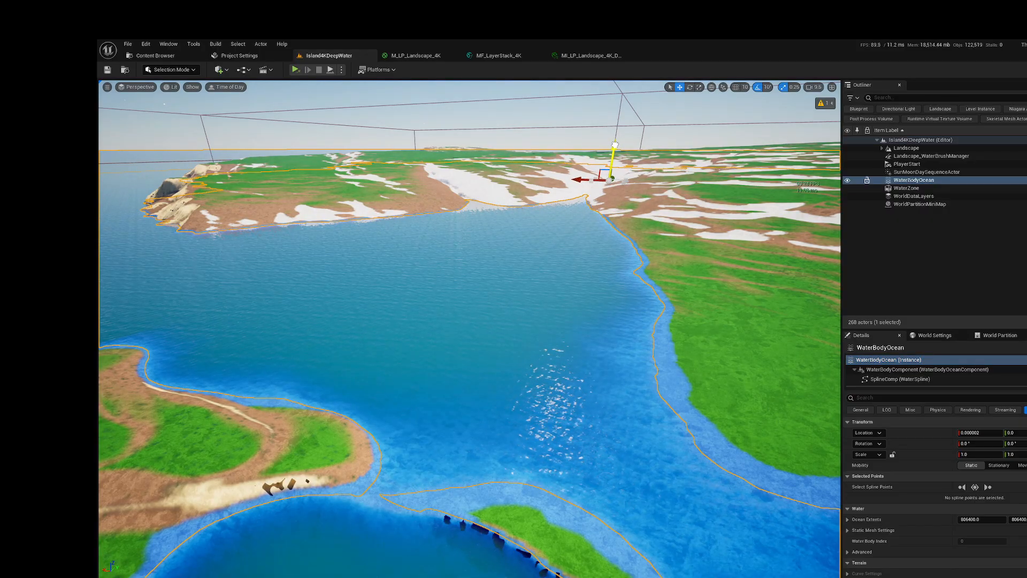
{"action": "left_click", "coordinate": [615, 145]}
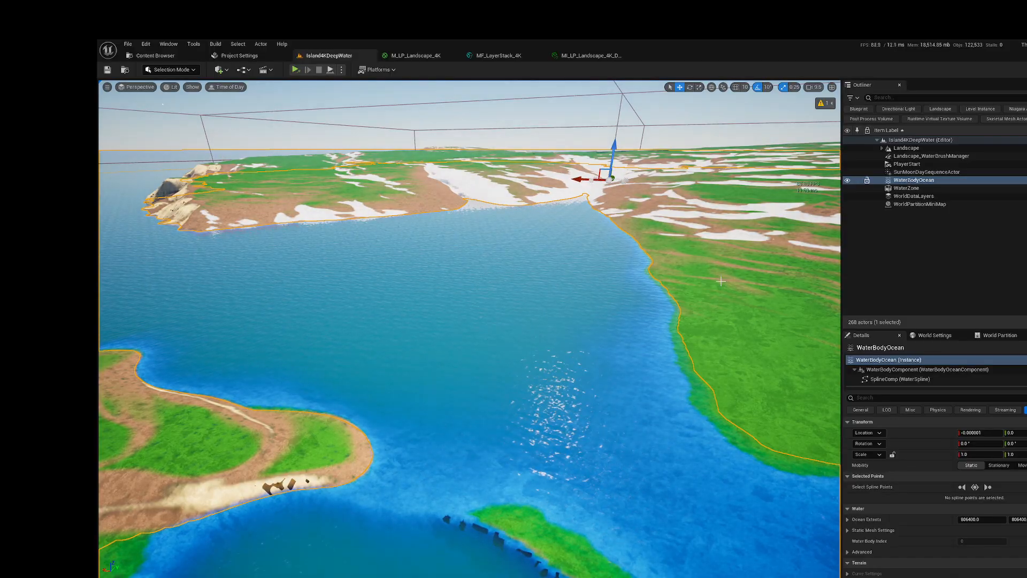
Step: Fly over the island's coast and interior to inspect where the raised ocean meets the landscape
{"action": "left_click", "coordinate": [666, 364]}
{"action": "right_click_drag", "start_coordinate": [670, 331], "coordinate": [593, 243]}
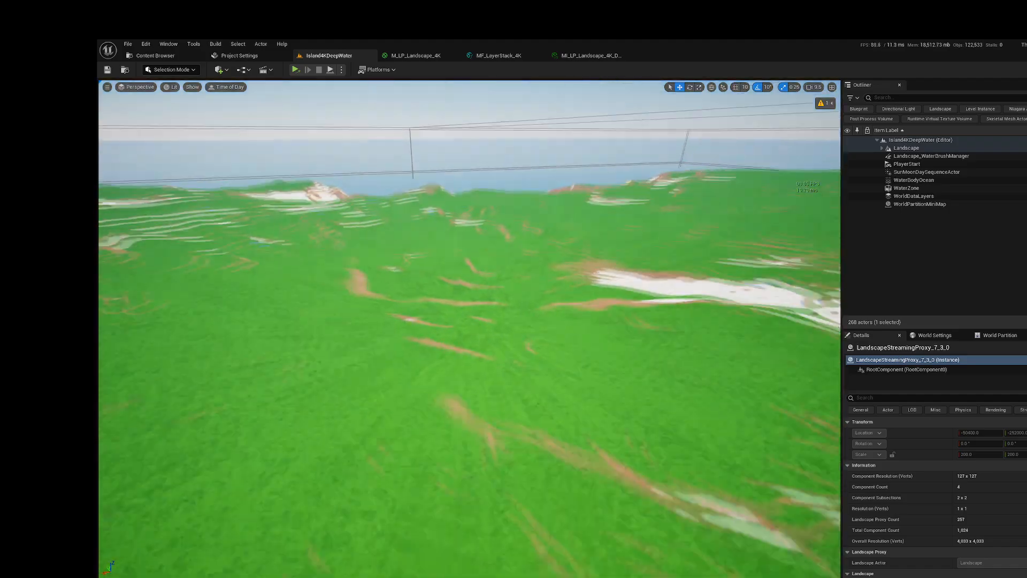
{"action": "key", "text": "s"}
{"action": "right_click_drag", "start_coordinate": [469, 329], "coordinate": [556, 357]}
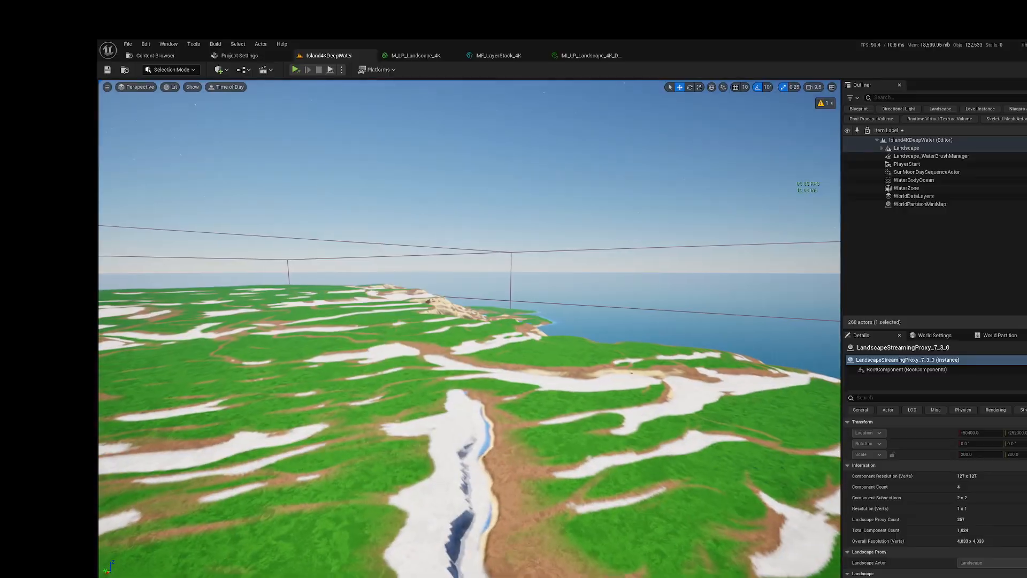
{"action": "right_click_drag", "start_coordinate": [469, 328], "coordinate": [315, 391]}
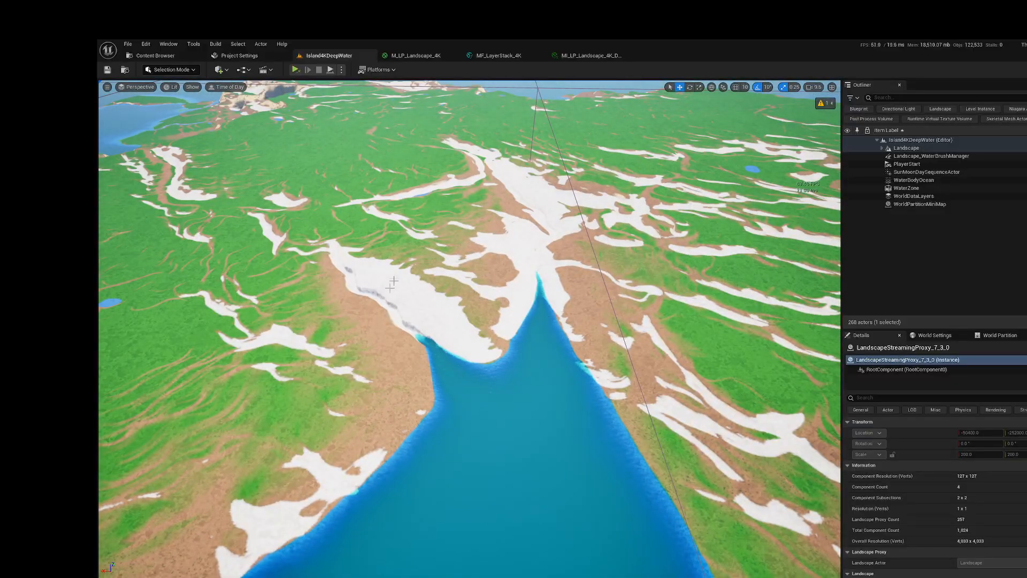
{"action": "right_click_drag", "start_coordinate": [433, 249], "coordinate": [424, 229]}
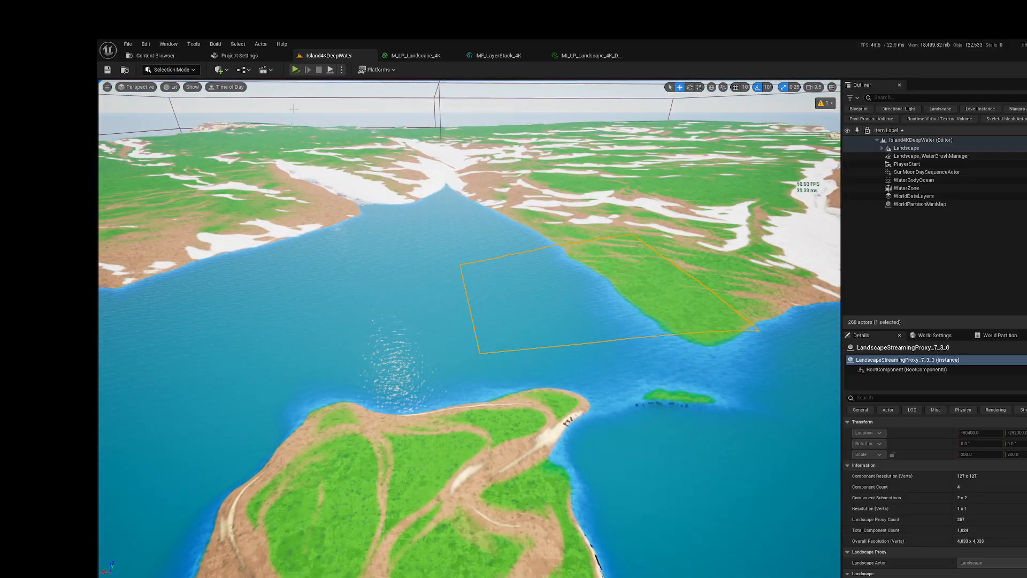
Step: Play the level in the viewport and run the character across the grass towards the water
{"action": "left_click", "coordinate": [341, 70]}
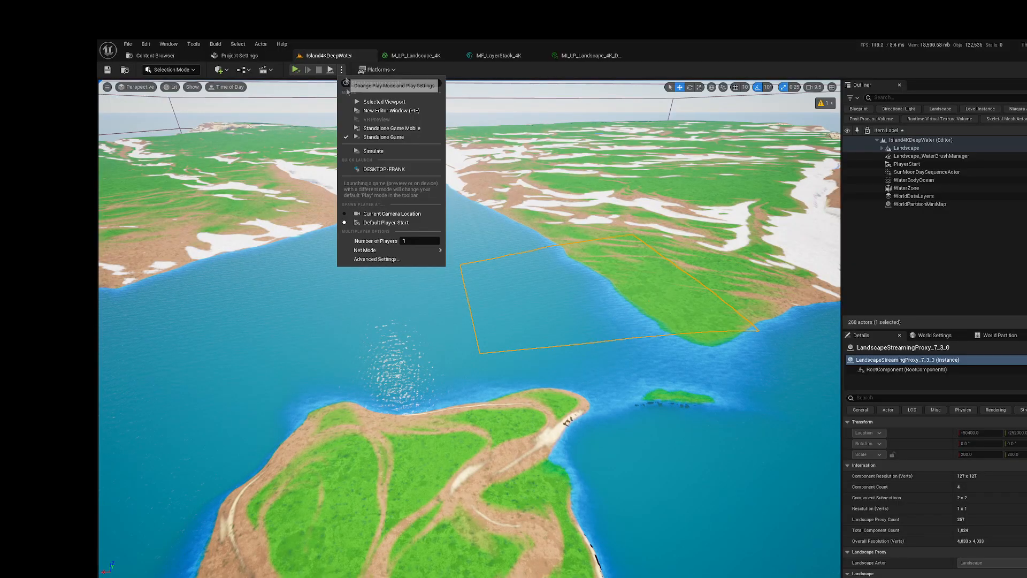
{"action": "left_click", "coordinate": [297, 88]}
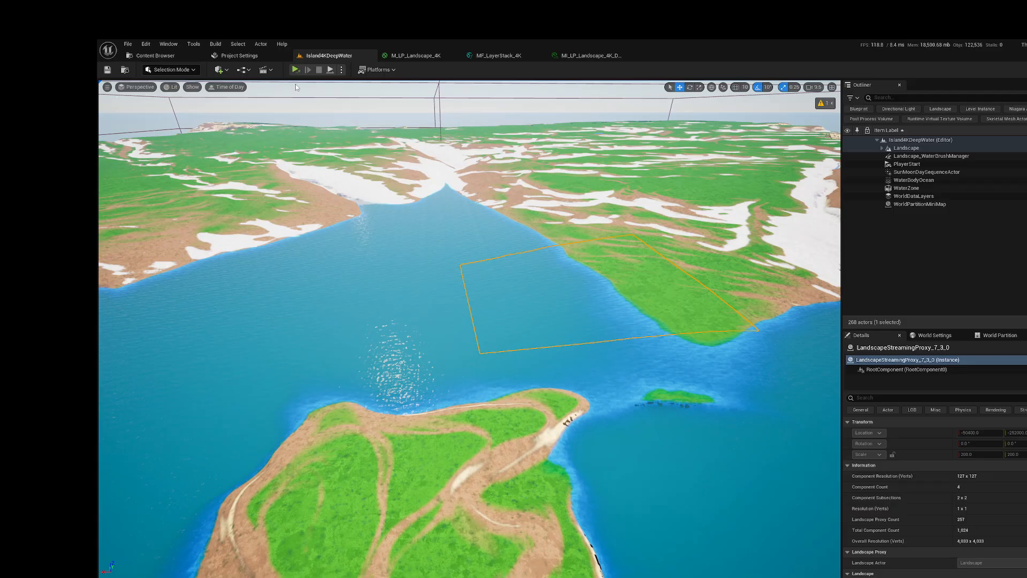
{"action": "left_click", "coordinate": [295, 69]}
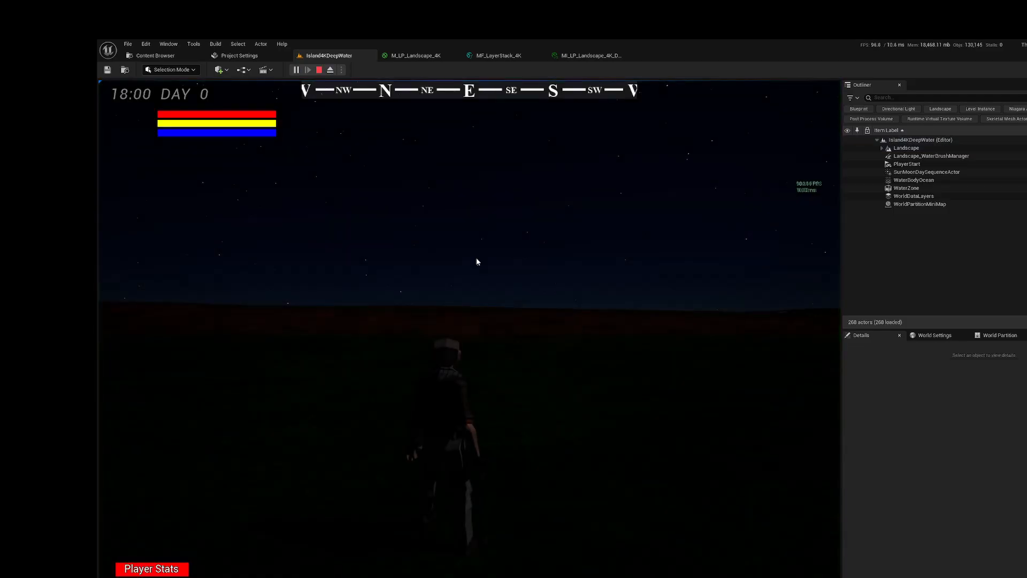
{"action": "right_click", "coordinate": [493, 264]}
{"action": "right_click_drag", "start_coordinate": [494, 264], "coordinate": [691, 283]}
{"action": "key", "text": "w"}
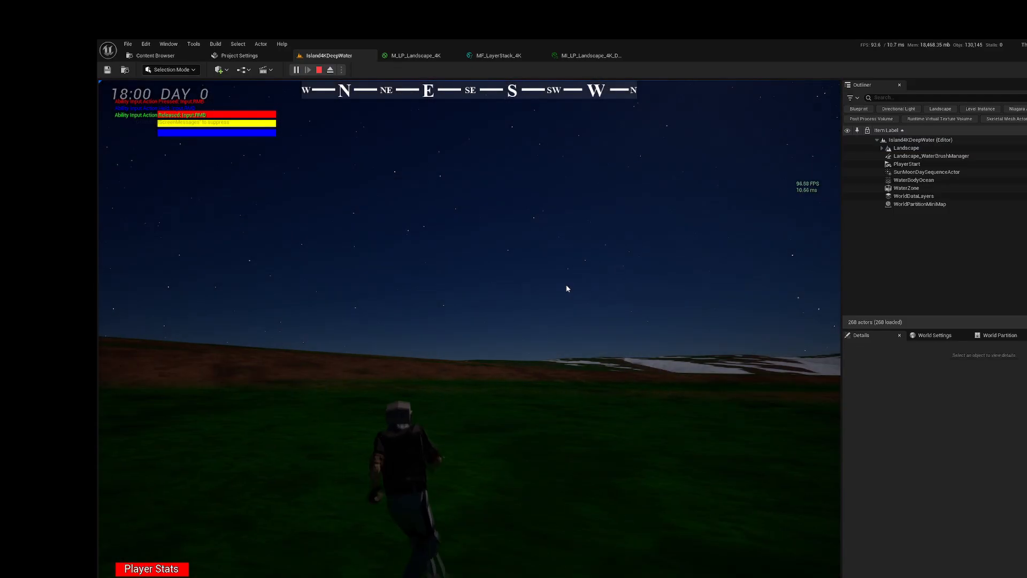
{"action": "right_click_drag", "start_coordinate": [566, 289], "coordinate": [762, 297]}
{"action": "right_click_drag", "start_coordinate": [628, 302], "coordinate": [749, 312]}
{"action": "key", "text": "w"}
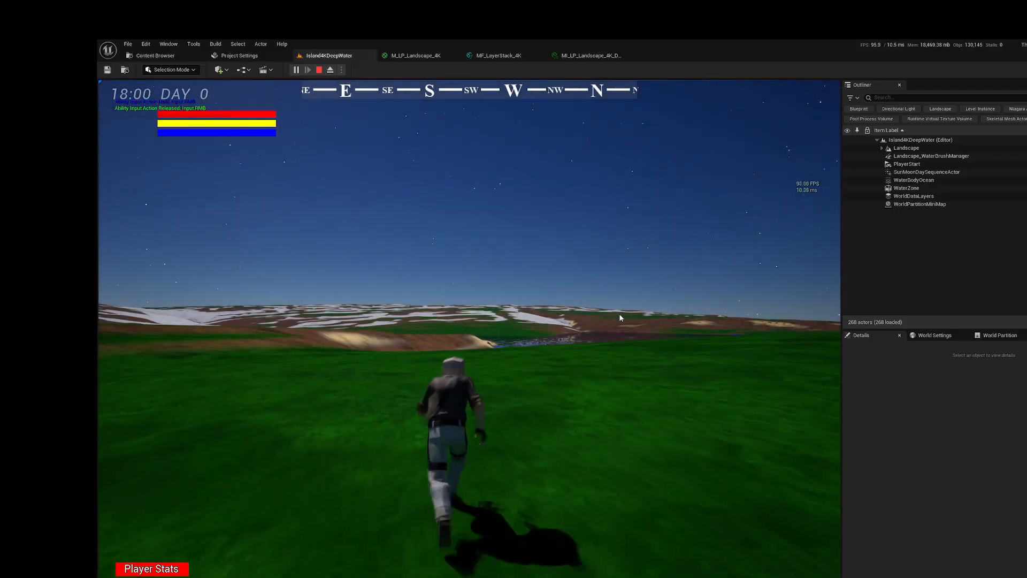
{"action": "mouse_move", "coordinate": [618, 316]}
{"action": "right_mouse_down"}
{"action": "mouse_move", "coordinate": [599, 354]}
{"action": "mouse_move", "coordinate": [645, 355]}
{"action": "right_mouse_up"}
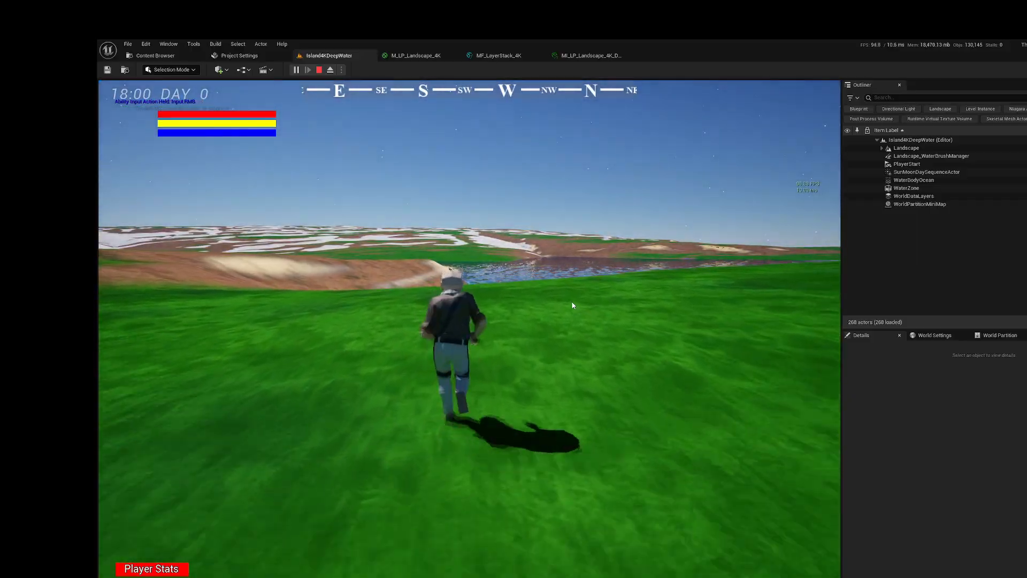
{"action": "right_click_drag", "start_coordinate": [573, 305], "coordinate": [625, 346]}
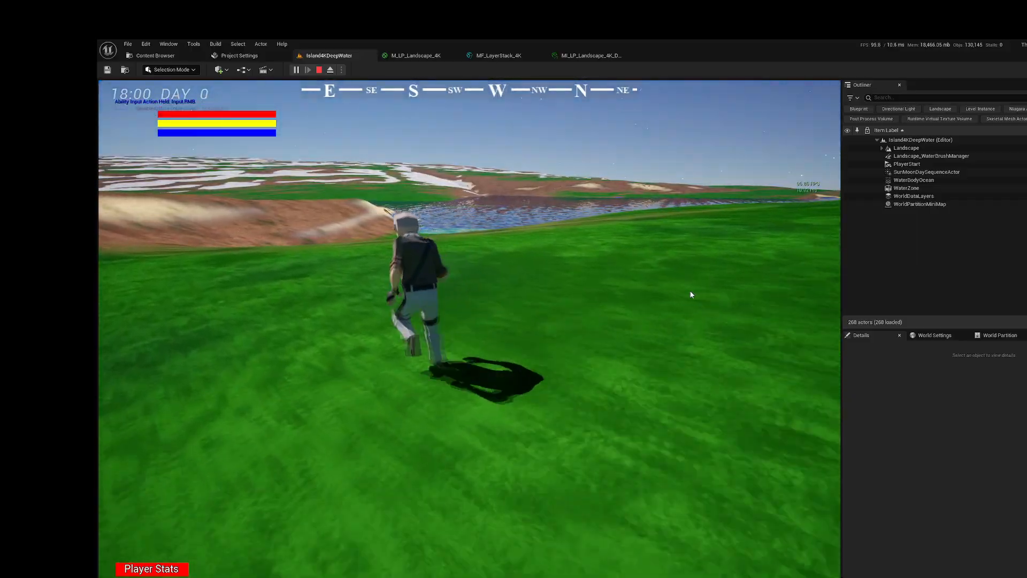
Step: Run the character down the slope to the shoreline and wade into the ocean to check the waves
{"action": "right_click_drag", "start_coordinate": [527, 253], "coordinate": [176, 136]}
{"action": "right_click_drag", "start_coordinate": [493, 165], "coordinate": [572, 316]}
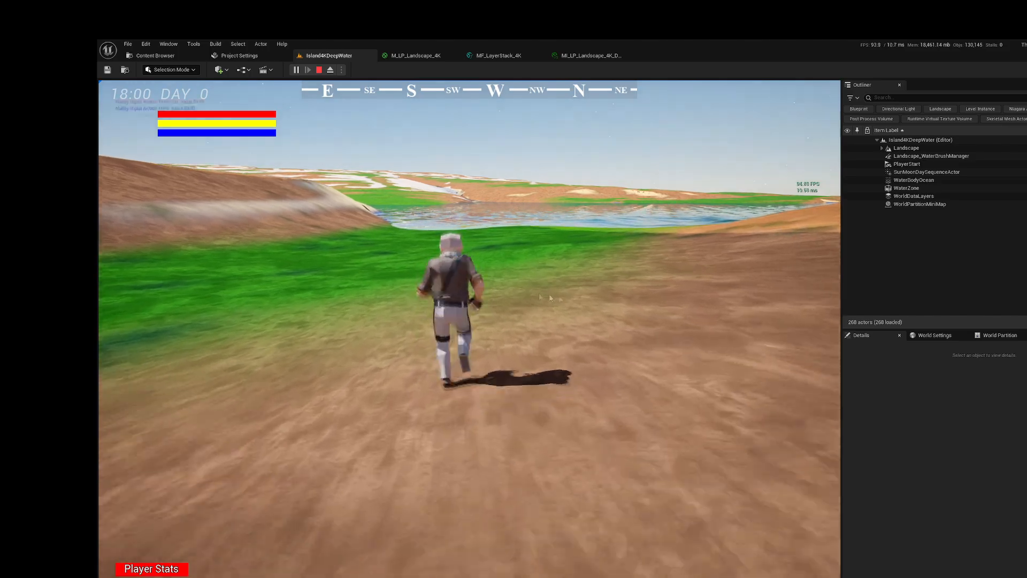
{"action": "right_click_drag", "start_coordinate": [514, 295], "coordinate": [597, 298]}
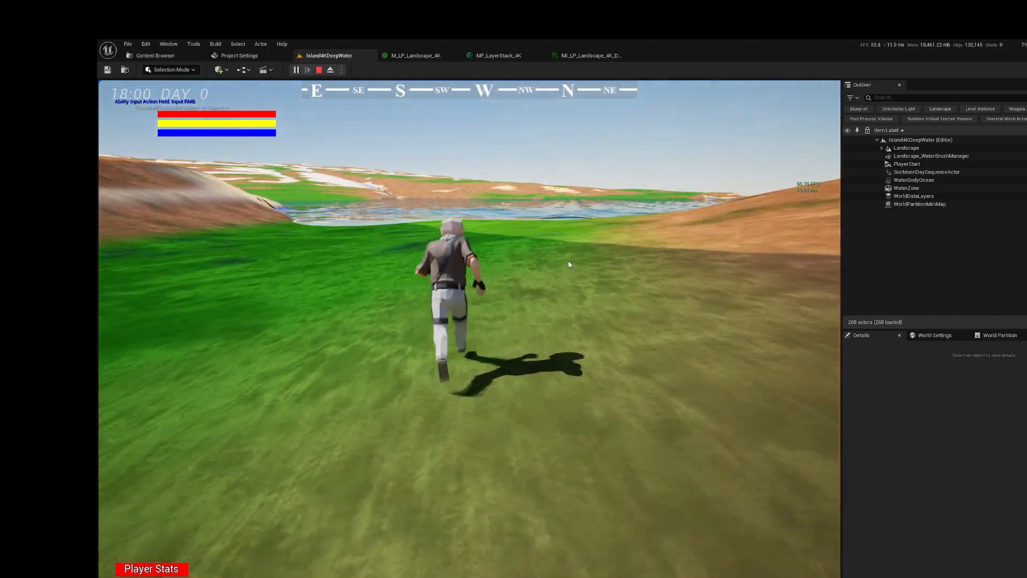
{"action": "right_click_drag", "start_coordinate": [565, 234], "coordinate": [629, 242]}
{"action": "right_click_drag", "start_coordinate": [514, 216], "coordinate": [664, 227]}
{"action": "right_click_drag", "start_coordinate": [384, 187], "coordinate": [352, 192]}
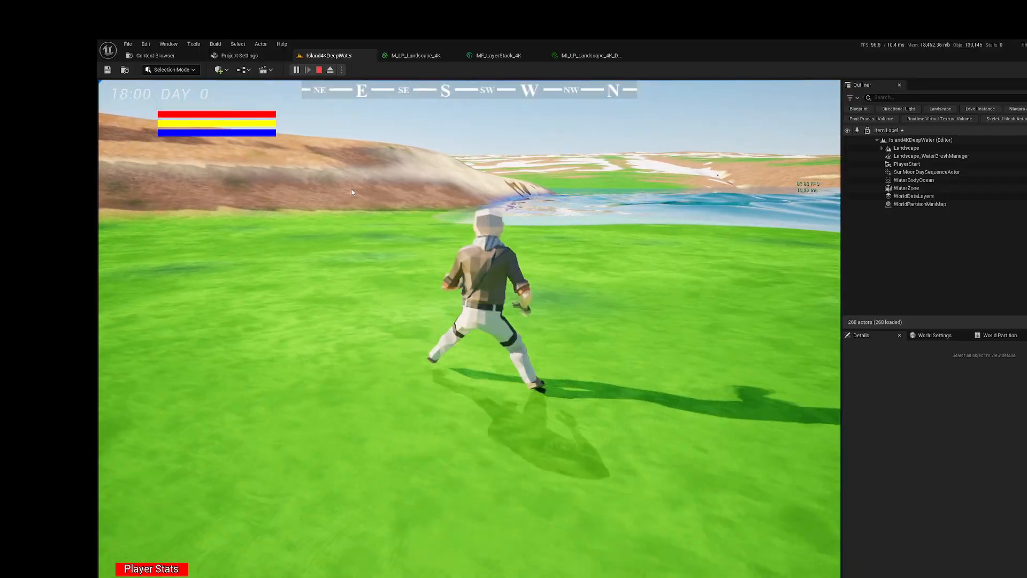
{"action": "key", "text": "a"}
{"action": "key", "text": "w"}
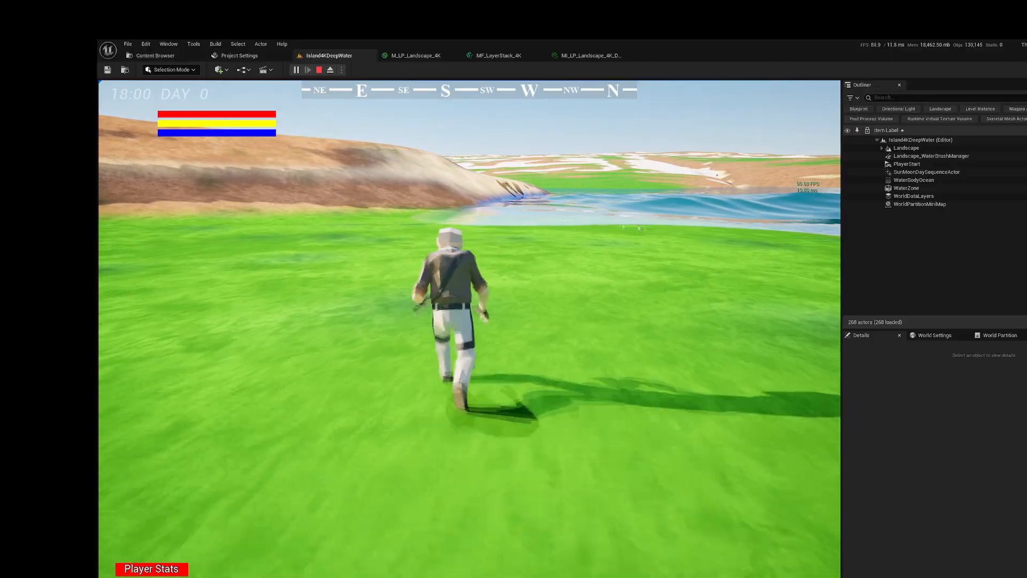
{"action": "right_click_drag", "start_coordinate": [377, 186], "coordinate": [639, 230]}
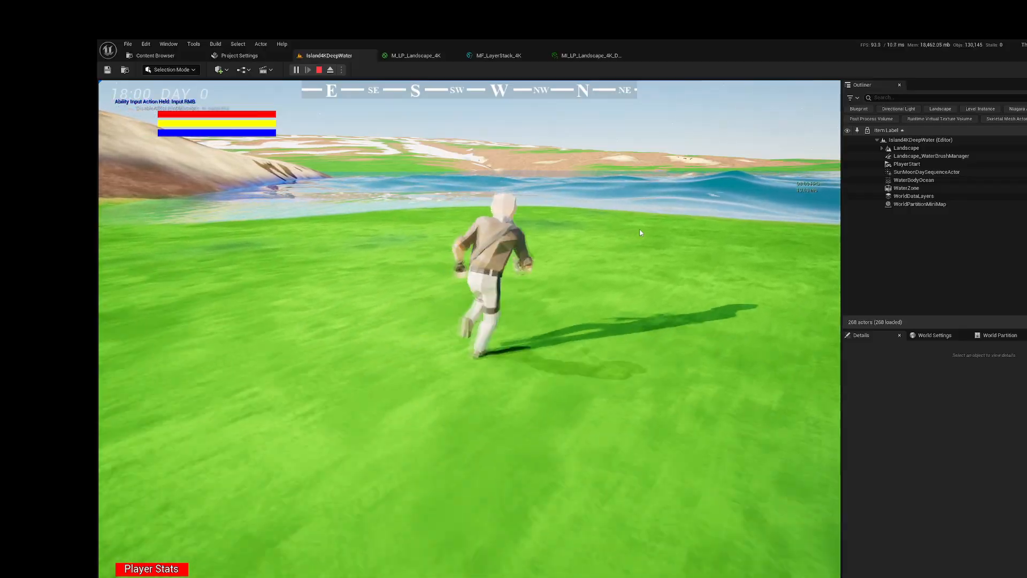
{"action": "key", "text": "w"}
{"action": "right_click_drag", "start_coordinate": [511, 216], "coordinate": [405, 190]}
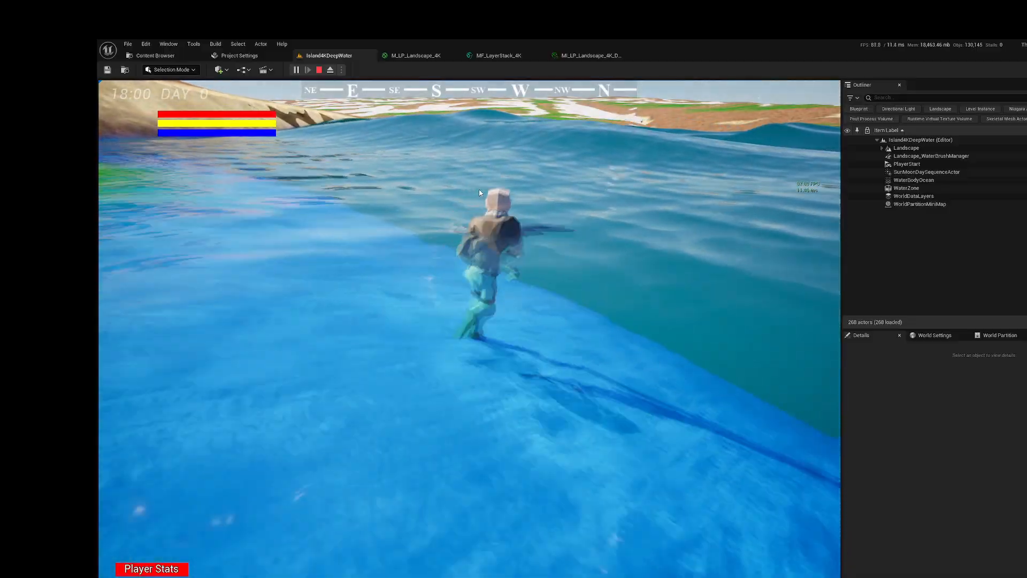
Step: Walk the character underwater, return to the grassy shore to view the bay, and stop the play session
{"action": "right_click_drag", "start_coordinate": [577, 236], "coordinate": [619, 149]}
{"action": "right_click_drag", "start_coordinate": [494, 211], "coordinate": [389, 248]}
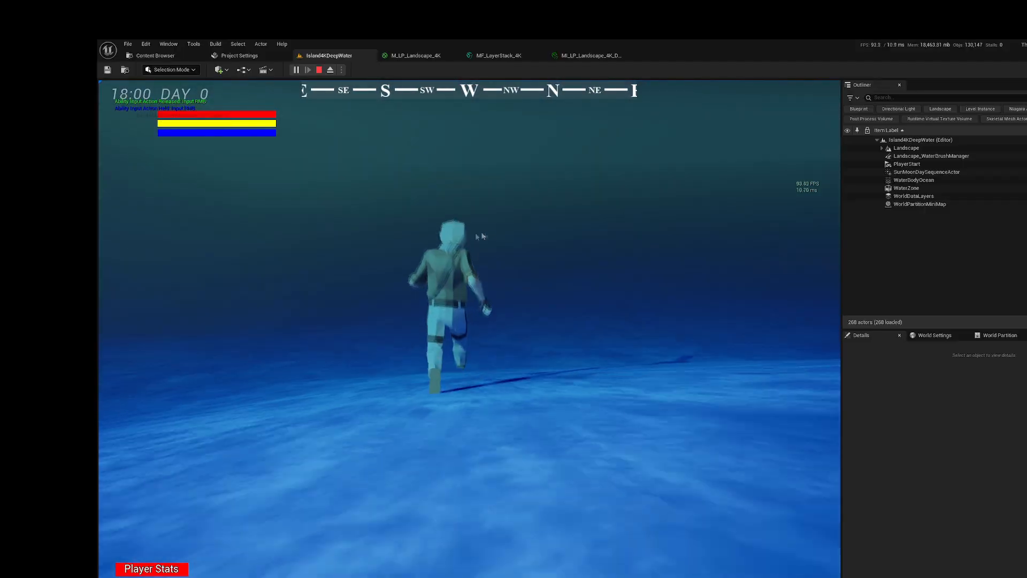
{"action": "right_click_drag", "start_coordinate": [522, 223], "coordinate": [620, 193]}
{"action": "right_click_drag", "start_coordinate": [444, 207], "coordinate": [692, 176]}
{"action": "right_click_drag", "start_coordinate": [439, 250], "coordinate": [770, 209]}
{"action": "right_click_drag", "start_coordinate": [515, 252], "coordinate": [745, 260]}
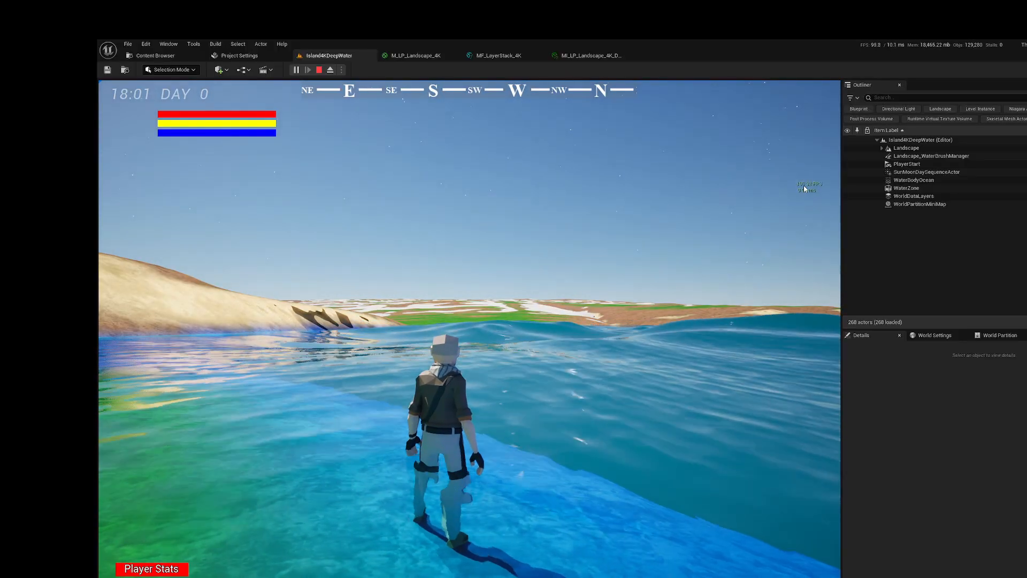
{"action": "right_click_drag", "start_coordinate": [770, 218], "coordinate": [428, 239]}
{"action": "key", "text": "w"}
{"action": "right_click_drag", "start_coordinate": [553, 235], "coordinate": [441, 415]}
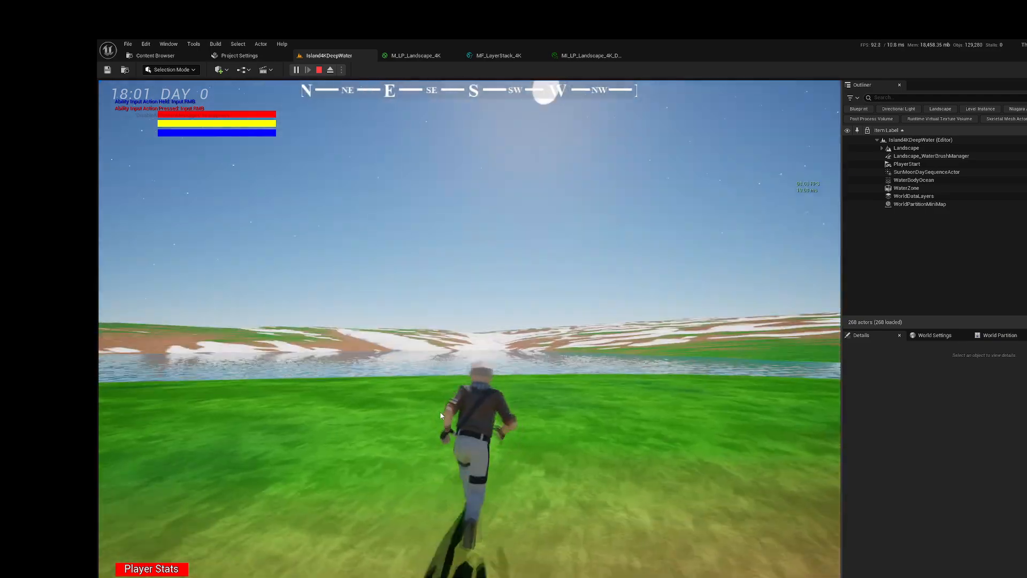
{"action": "key", "text": "Escape"}
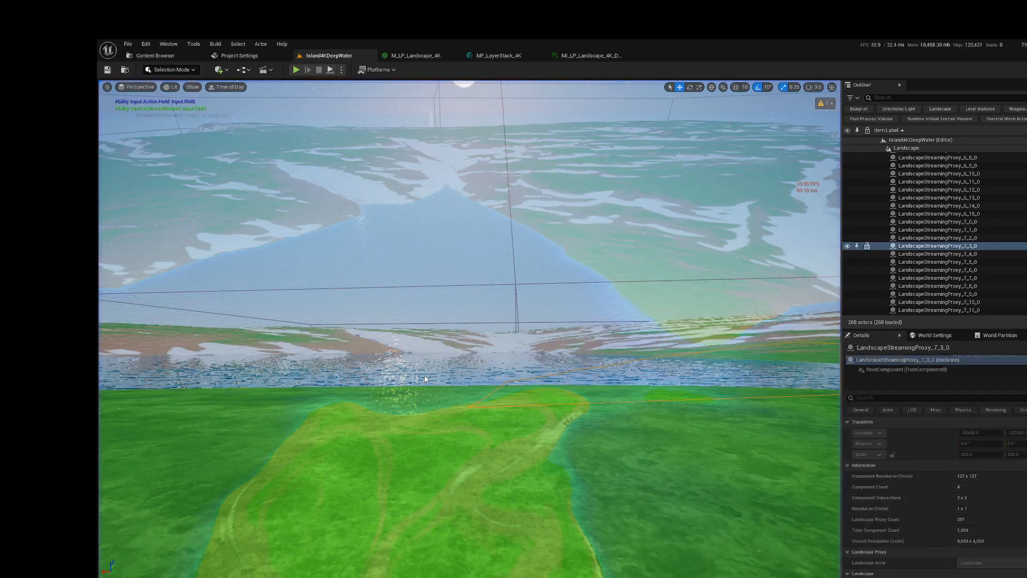
Step: Collapse the Landscape group, select SunMoonDaySequenceActor and review its preview and runtime day cycle settings
{"action": "left_click", "coordinate": [905, 148]}
{"action": "left_click", "coordinate": [881, 148]}
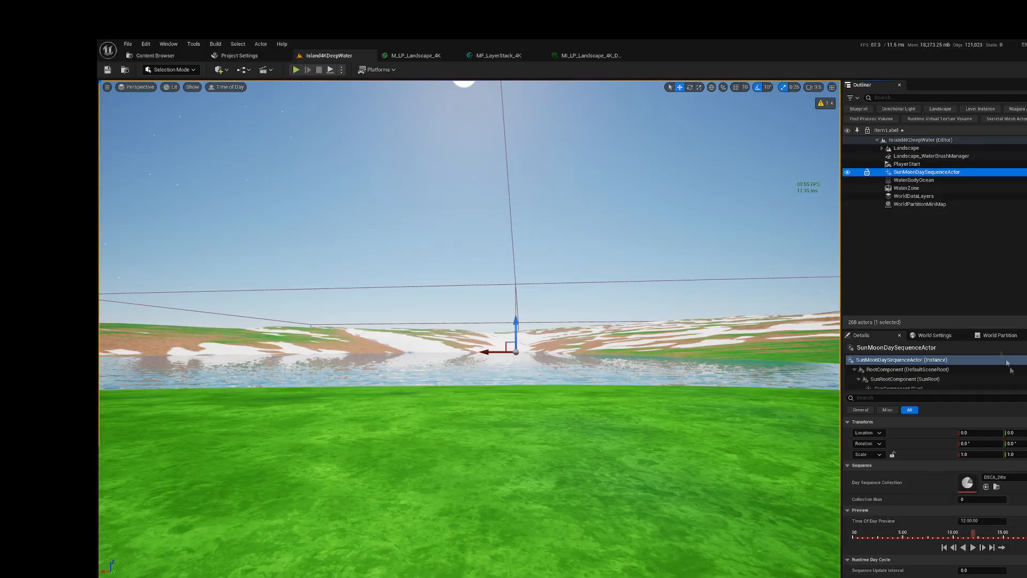
{"action": "scroll", "coordinate": [935, 492], "scroll_direction": "down", "scroll_amount": 4}
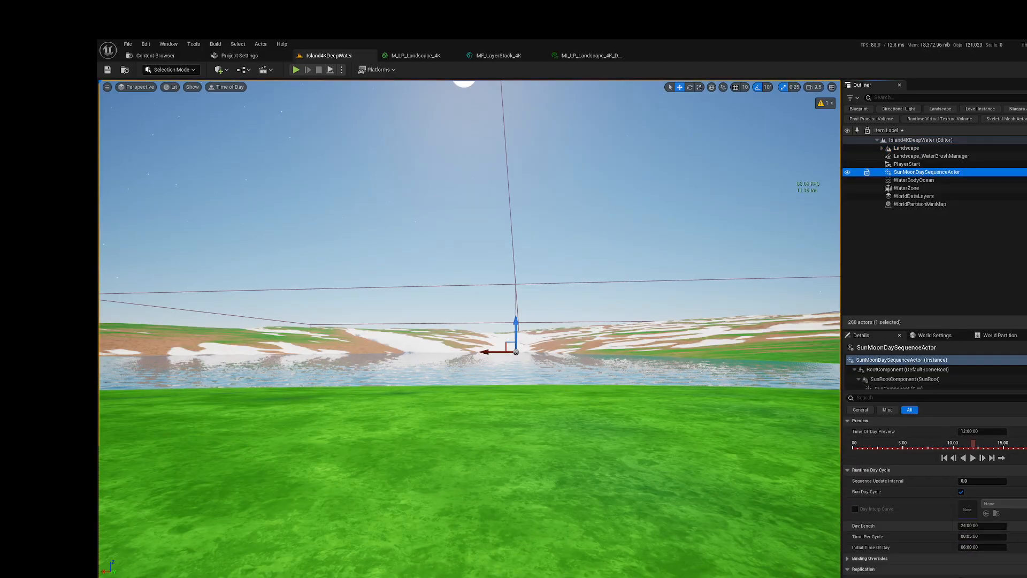
{"action": "scroll", "coordinate": [935, 492], "scroll_direction": "down", "scroll_amount": 1}
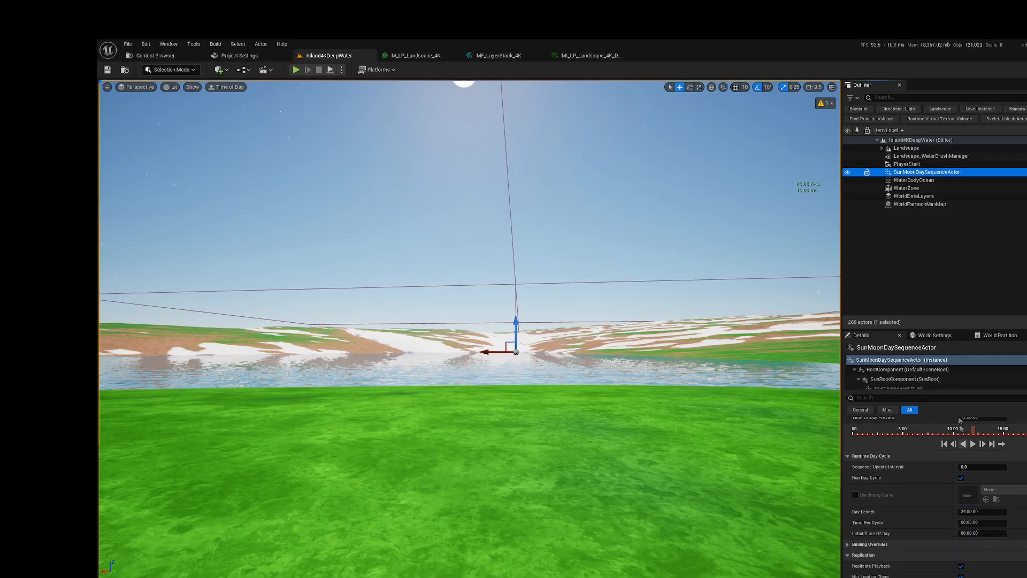
Step: Review the components of SunMoonDaySequenceActor and enable Visible on its VolumetricCloudComponent
{"action": "left_click", "coordinate": [935, 380]}
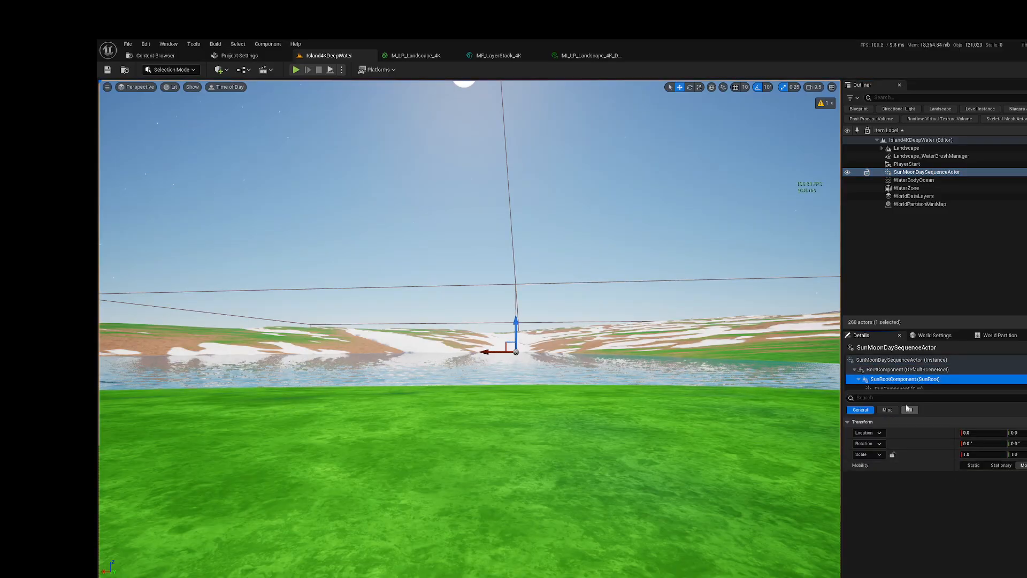
{"action": "scroll", "coordinate": [912, 369], "scroll_direction": "down", "scroll_amount": 1}
{"action": "left_click", "coordinate": [904, 363]}
{"action": "left_click", "coordinate": [913, 384]}
{"action": "scroll", "coordinate": [926, 488], "scroll_direction": "down", "scroll_amount": 1}
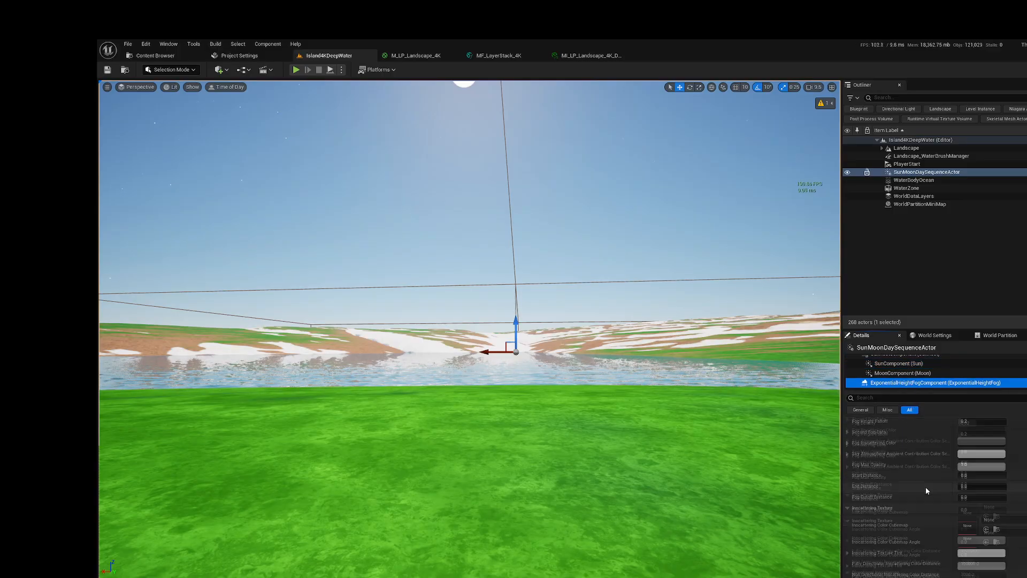
{"action": "scroll", "coordinate": [899, 379], "scroll_direction": "down", "scroll_amount": 1}
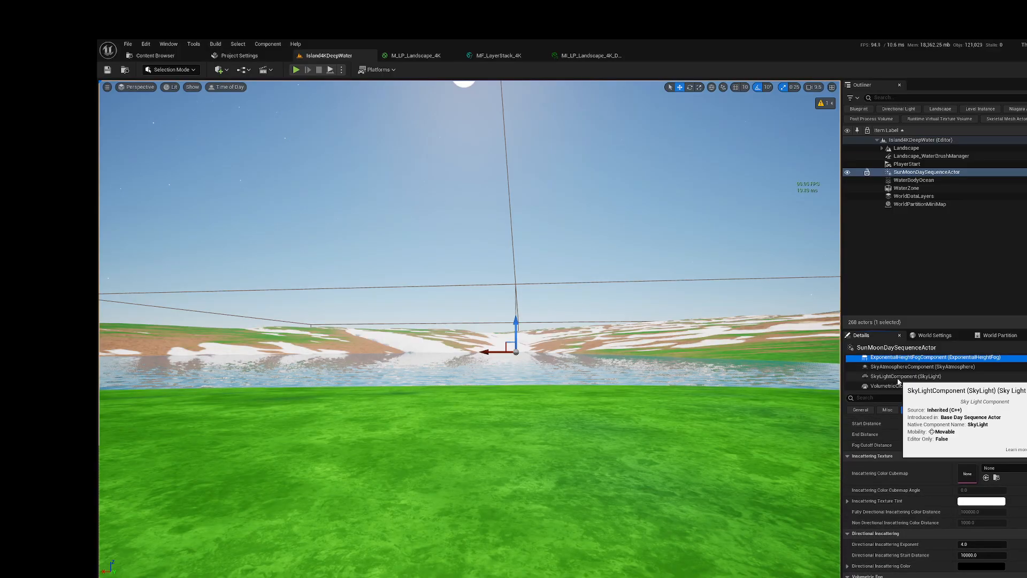
{"action": "scroll", "coordinate": [898, 382], "scroll_direction": "down", "scroll_amount": 1}
{"action": "left_click", "coordinate": [909, 370]}
{"action": "scroll", "coordinate": [936, 529], "scroll_direction": "down", "scroll_amount": 1}
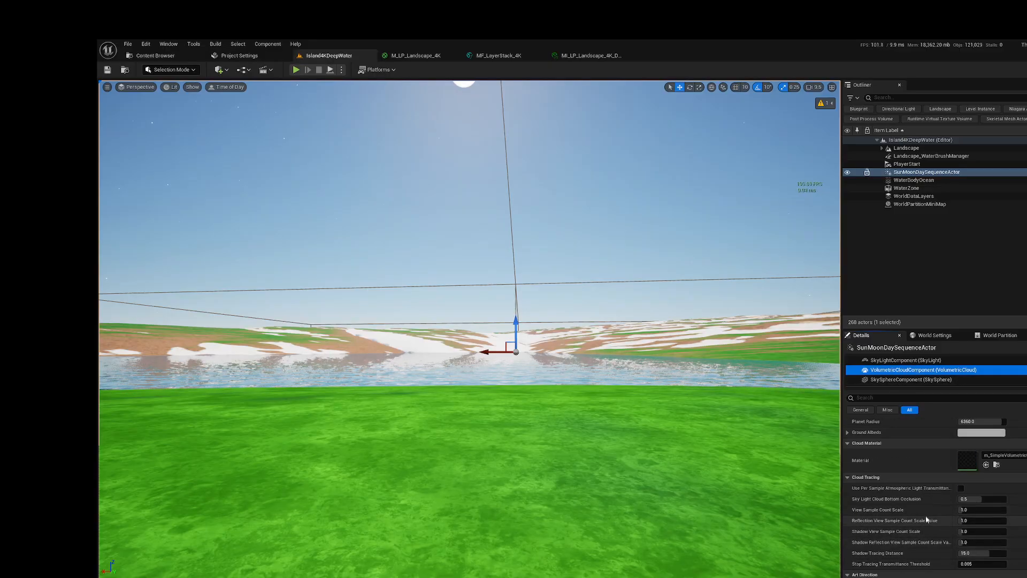
{"action": "scroll", "coordinate": [926, 518], "scroll_direction": "down", "scroll_amount": 3}
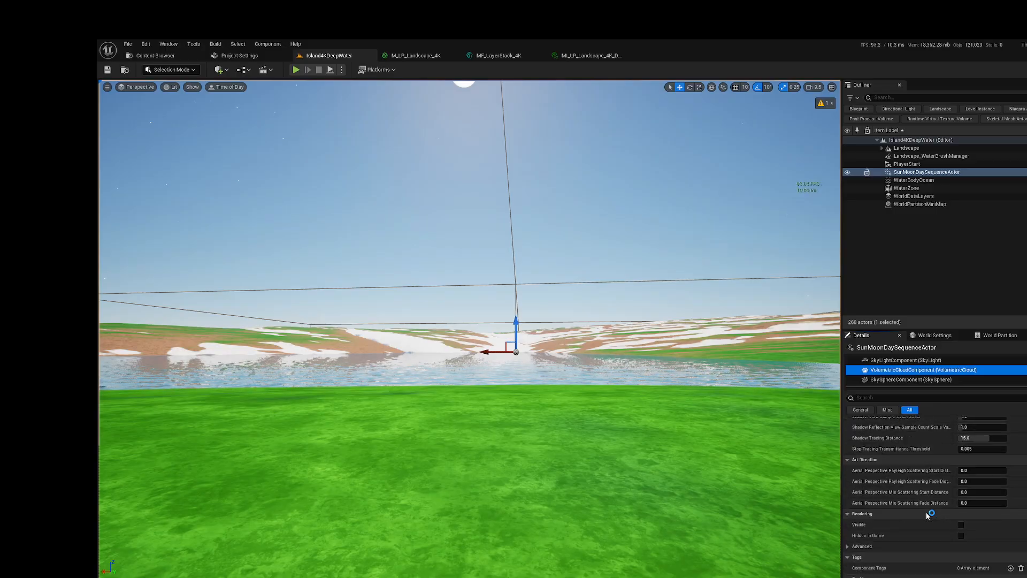
{"action": "left_click", "coordinate": [961, 525]}
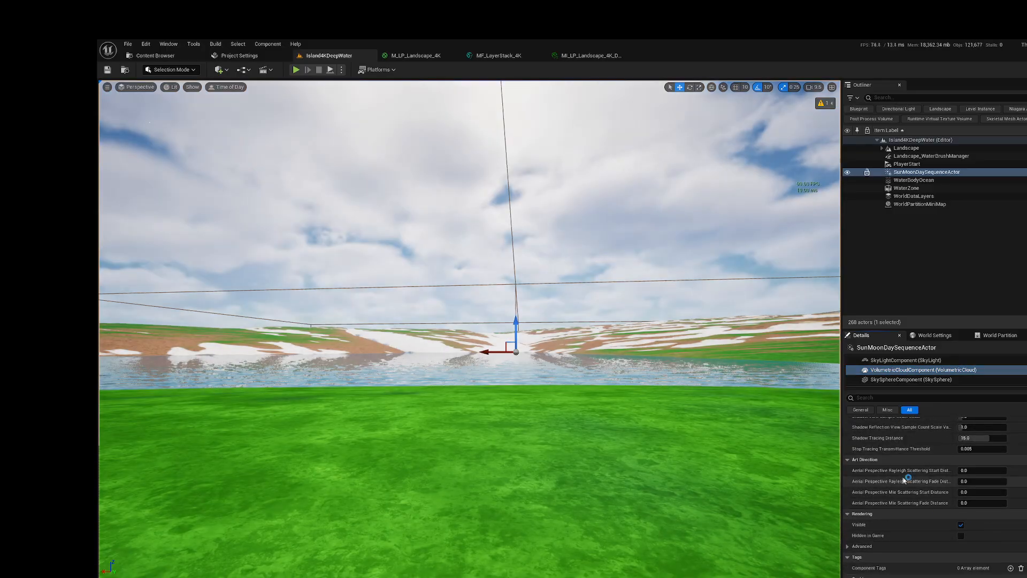
Step: Set the VolumetricCloudComponent's Layer Bottom Altitude to 16 and its Layer Height to 2, checking the clouds over the bay
{"action": "scroll", "coordinate": [931, 478], "scroll_direction": "up", "scroll_amount": 8}
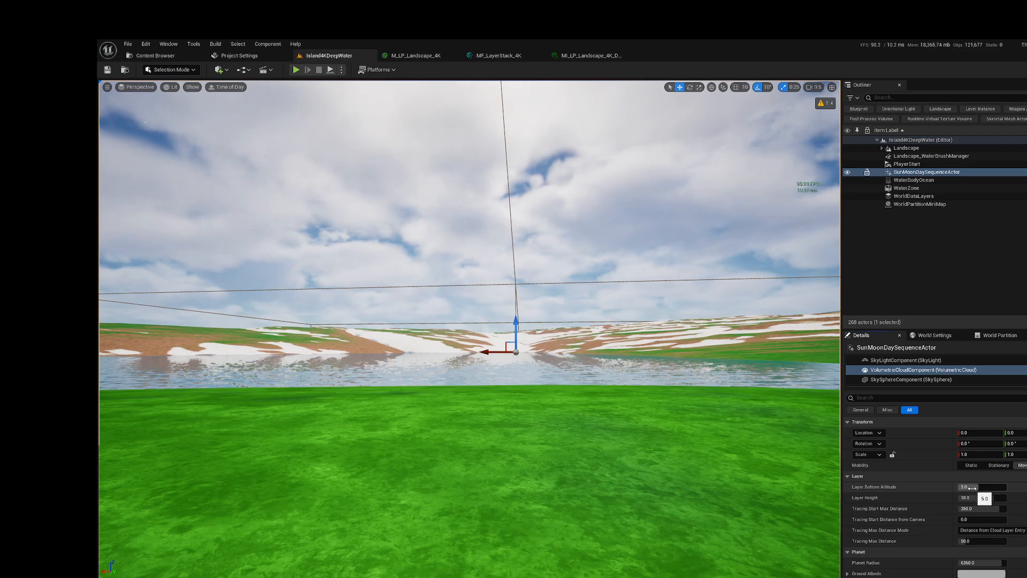
{"action": "left_click_drag", "start_coordinate": [971, 487], "coordinate": [994, 487]}
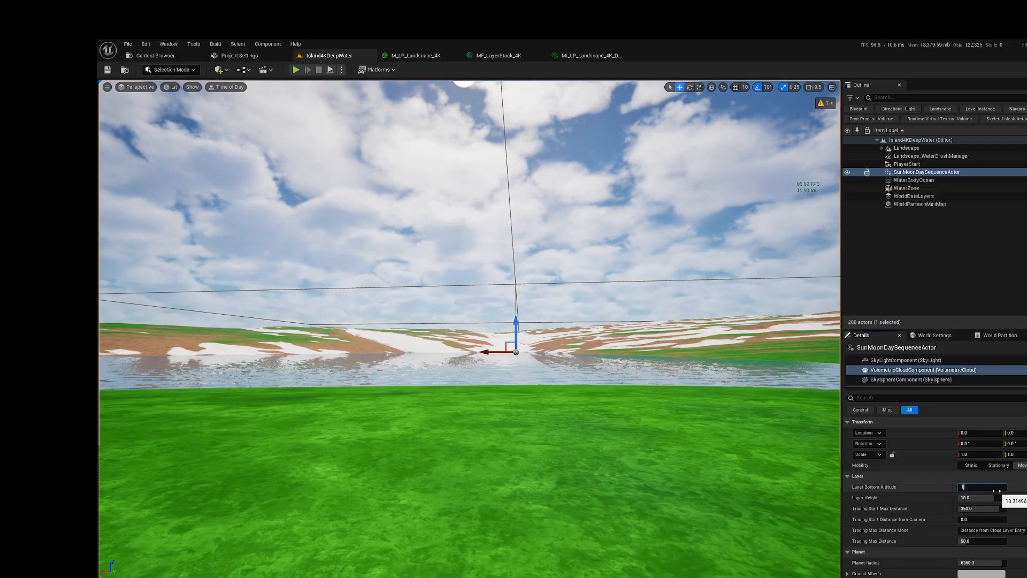
{"action": "right_click_drag", "start_coordinate": [652, 390], "coordinate": [737, 388]}
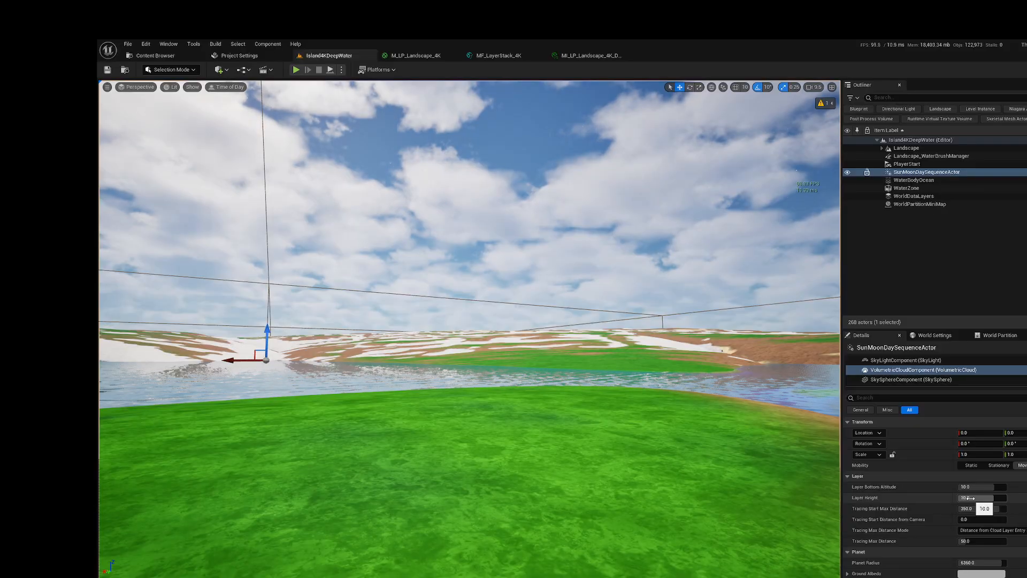
{"action": "left_click_drag", "start_coordinate": [979, 498], "coordinate": [961, 497]}
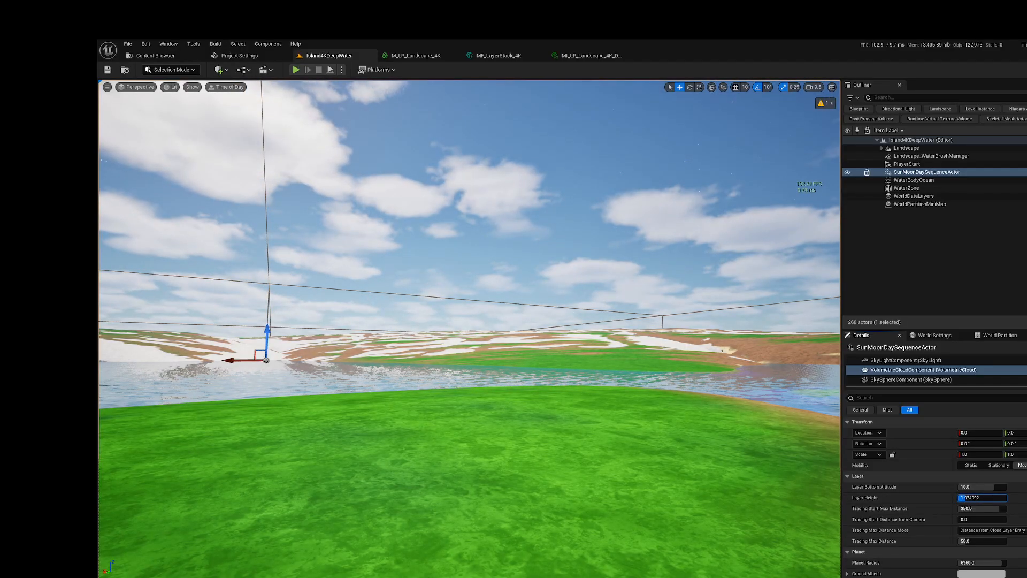
{"action": "left_click_drag", "start_coordinate": [988, 487], "coordinate": [989, 486]}
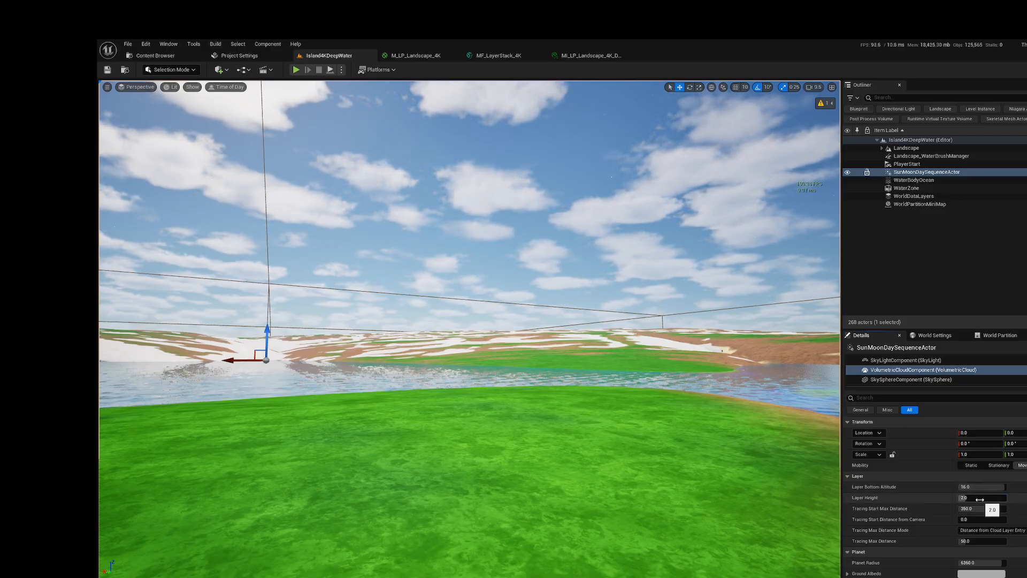
{"action": "right_click_drag", "start_coordinate": [672, 452], "coordinate": [578, 406]}
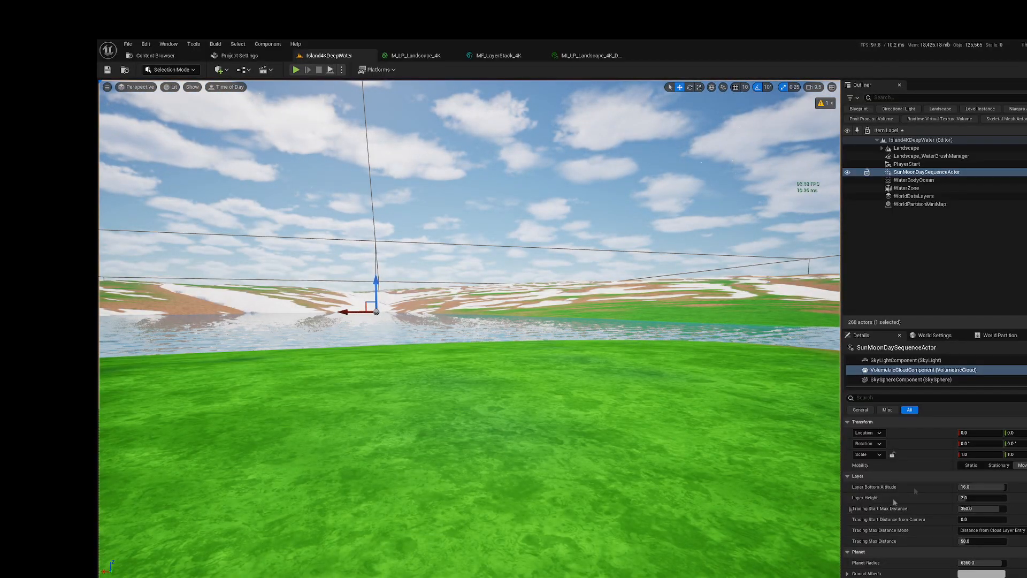
Step: Enable Visible on SunMoonDaySequenceActor's ExponentialHeightFogComponent and check the fog over the distant hills
{"action": "scroll", "coordinate": [923, 368], "scroll_direction": "up", "scroll_amount": 2}
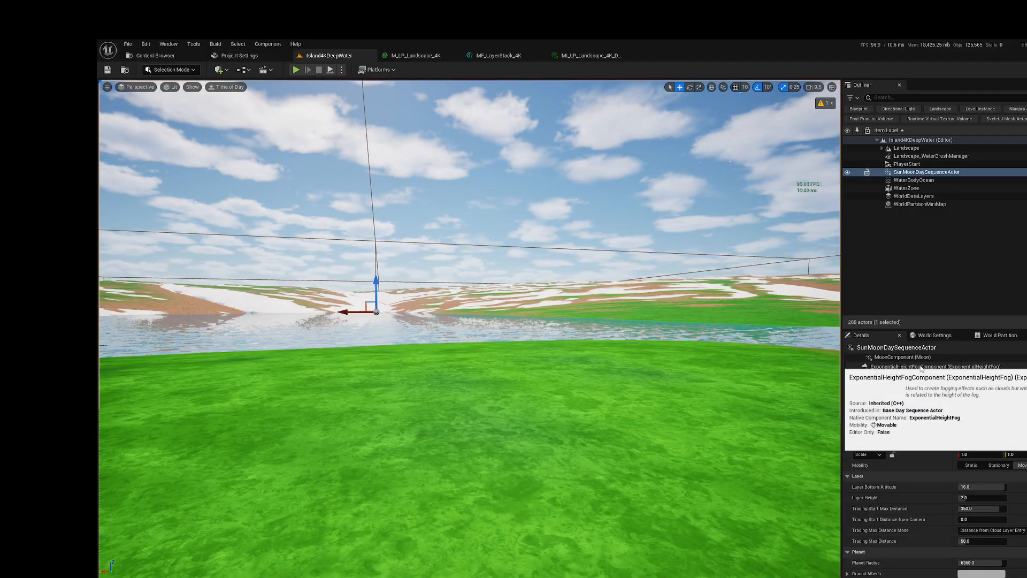
{"action": "left_click", "coordinate": [910, 367]}
{"action": "scroll", "coordinate": [922, 526], "scroll_direction": "down", "scroll_amount": 8}
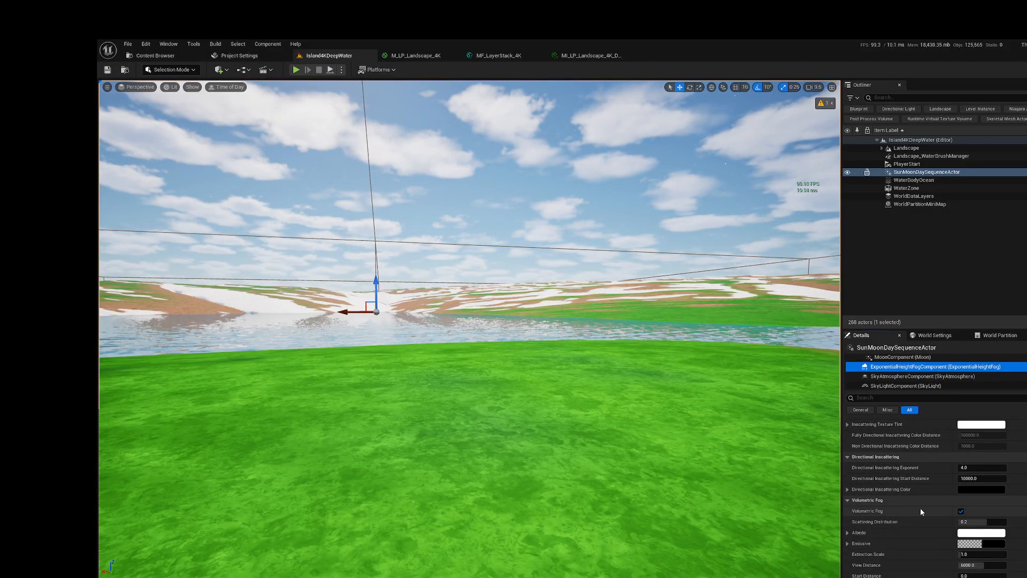
{"action": "scroll", "coordinate": [920, 508], "scroll_direction": "down", "scroll_amount": 2}
{"action": "scroll", "coordinate": [920, 508], "scroll_direction": "up", "scroll_amount": 3}
{"action": "scroll", "coordinate": [919, 508], "scroll_direction": "down", "scroll_amount": 5}
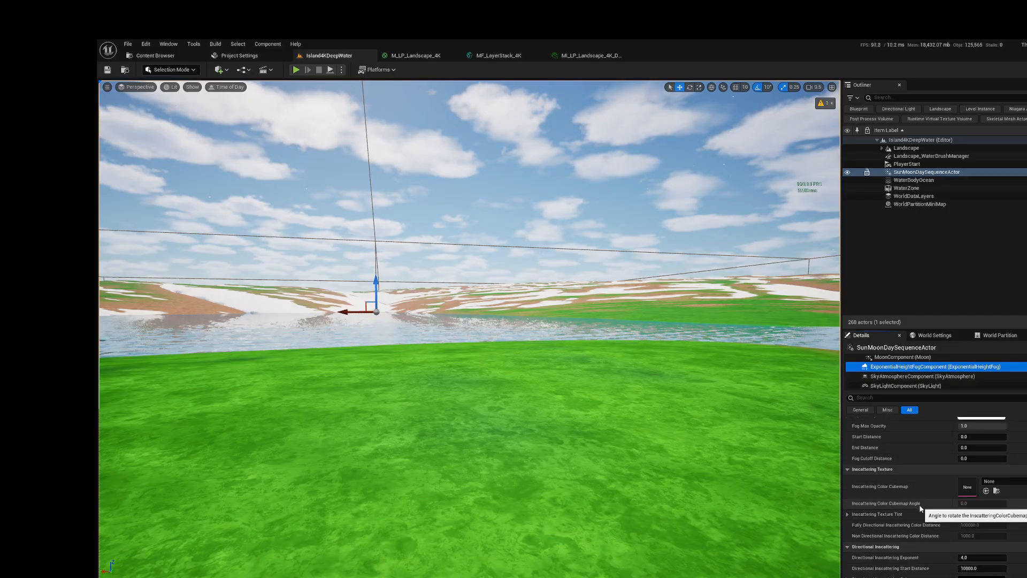
{"action": "scroll", "coordinate": [920, 508], "scroll_direction": "down", "scroll_amount": 4}
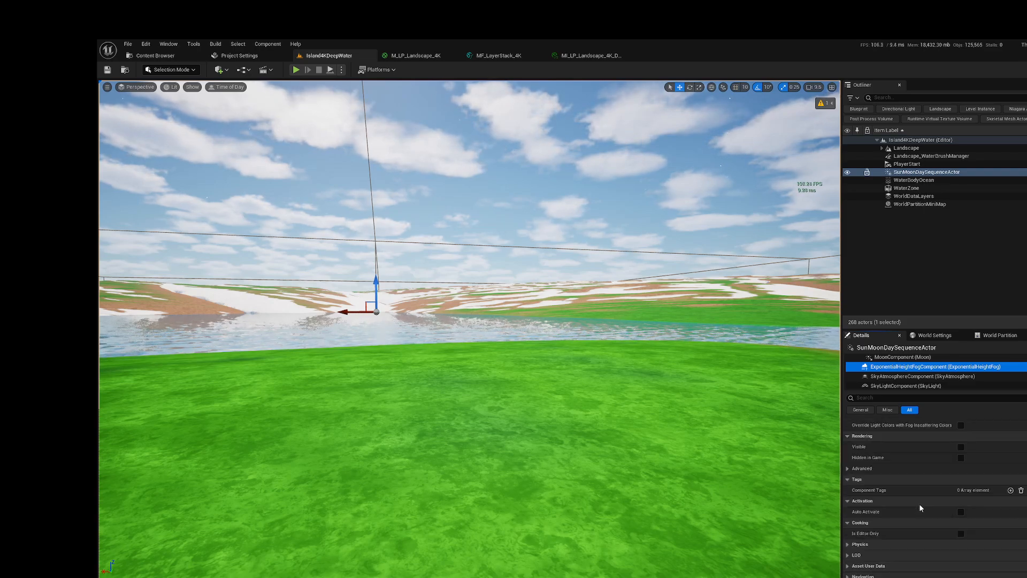
{"action": "left_click", "coordinate": [961, 447]}
{"action": "scroll", "coordinate": [875, 458], "scroll_direction": "up", "scroll_amount": 8}
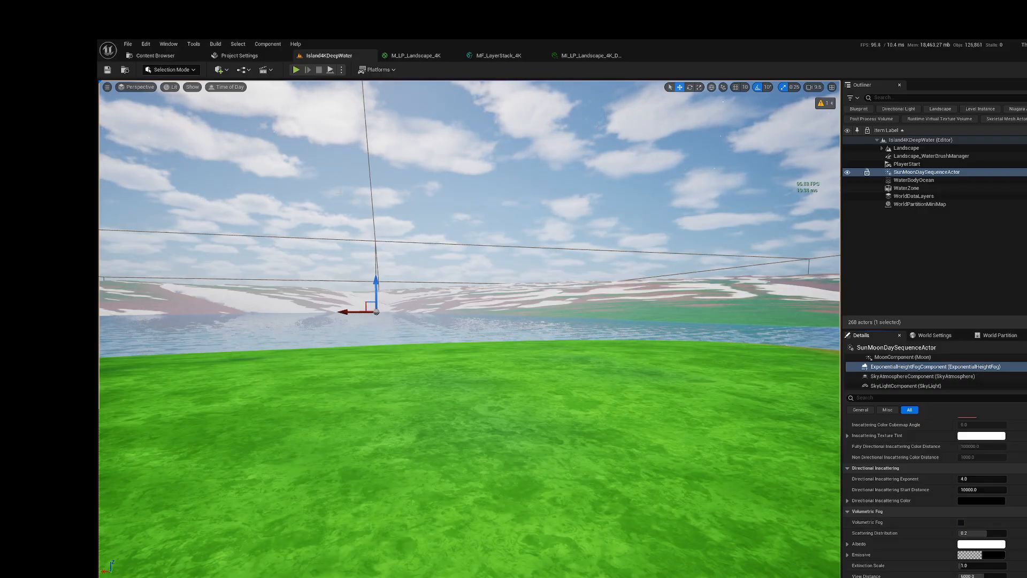
{"action": "mouse_move", "coordinate": [531, 302]}
{"action": "right_mouse_down"}
{"action": "mouse_move", "coordinate": [428, 273]}
{"action": "mouse_move", "coordinate": [544, 292]}
{"action": "right_mouse_up"}
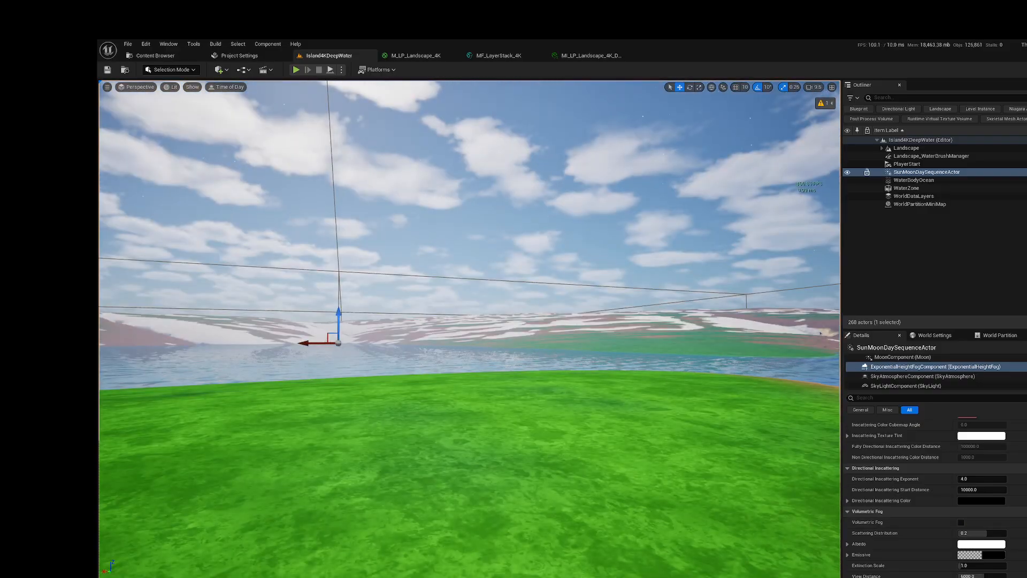
Step: Review the ExponentialHeightFogComponent's density, inscattering and distance settings and toggle Volumetric Fog
{"action": "scroll", "coordinate": [942, 502], "scroll_direction": "up", "scroll_amount": 6}
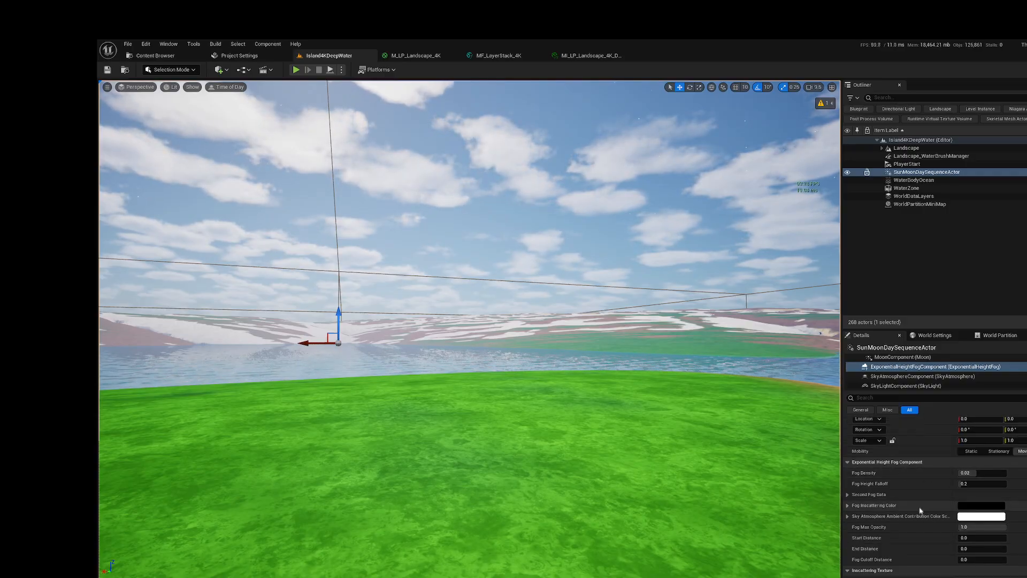
{"action": "scroll", "coordinate": [920, 511], "scroll_direction": "down", "scroll_amount": 1}
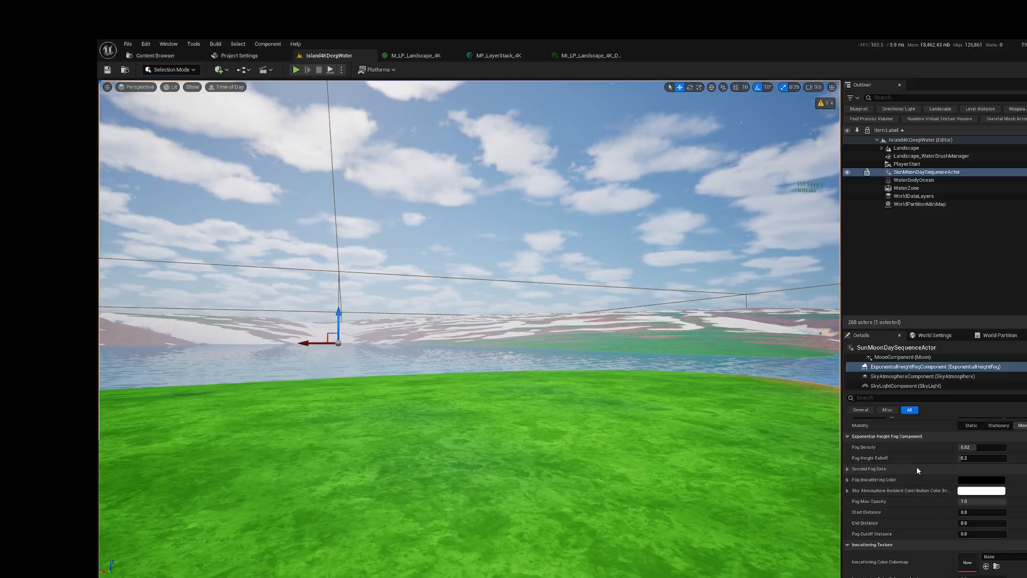
{"action": "scroll", "coordinate": [916, 470], "scroll_direction": "down", "scroll_amount": 5}
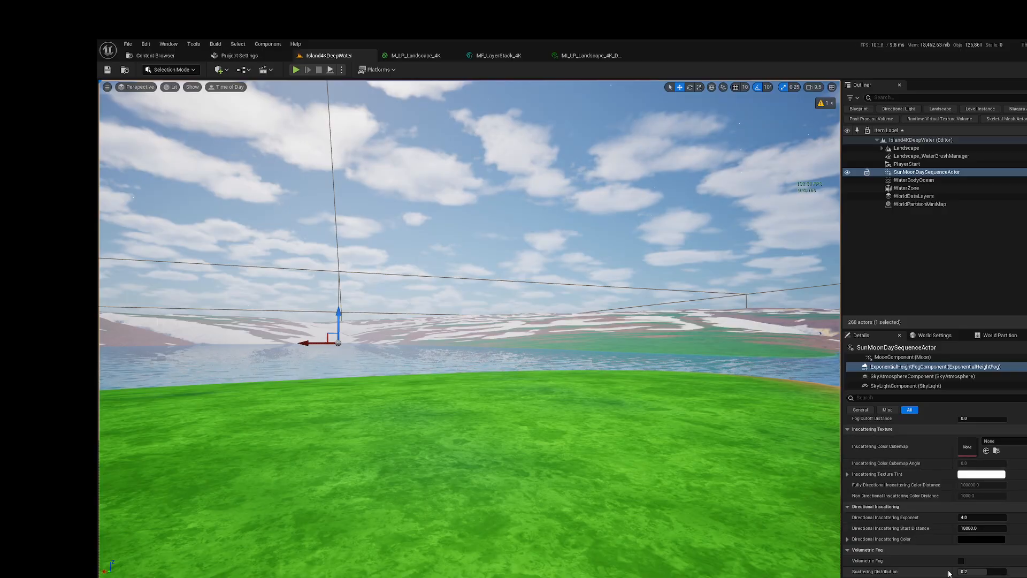
{"action": "scroll", "coordinate": [927, 488], "scroll_direction": "up", "scroll_amount": 5}
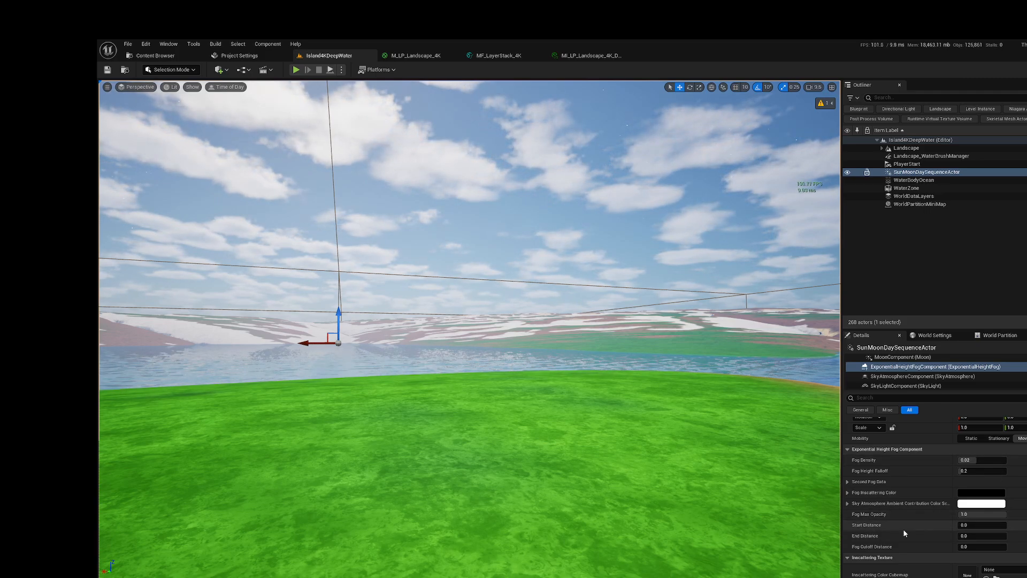
{"action": "scroll", "coordinate": [915, 477], "scroll_direction": "down", "scroll_amount": 8}
{"action": "scroll", "coordinate": [929, 508], "scroll_direction": "down", "scroll_amount": 2}
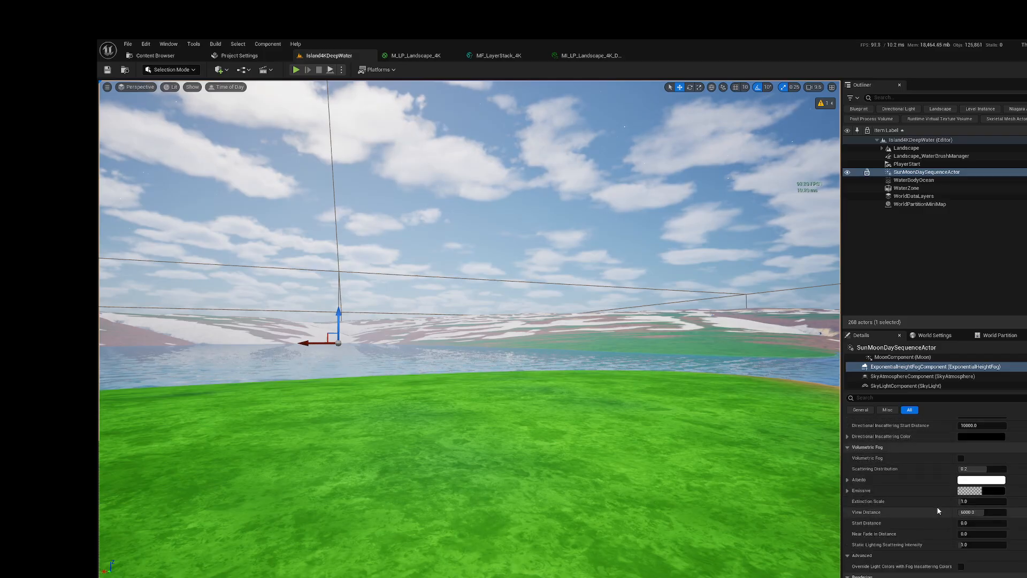
{"action": "left_click", "coordinate": [960, 458]}
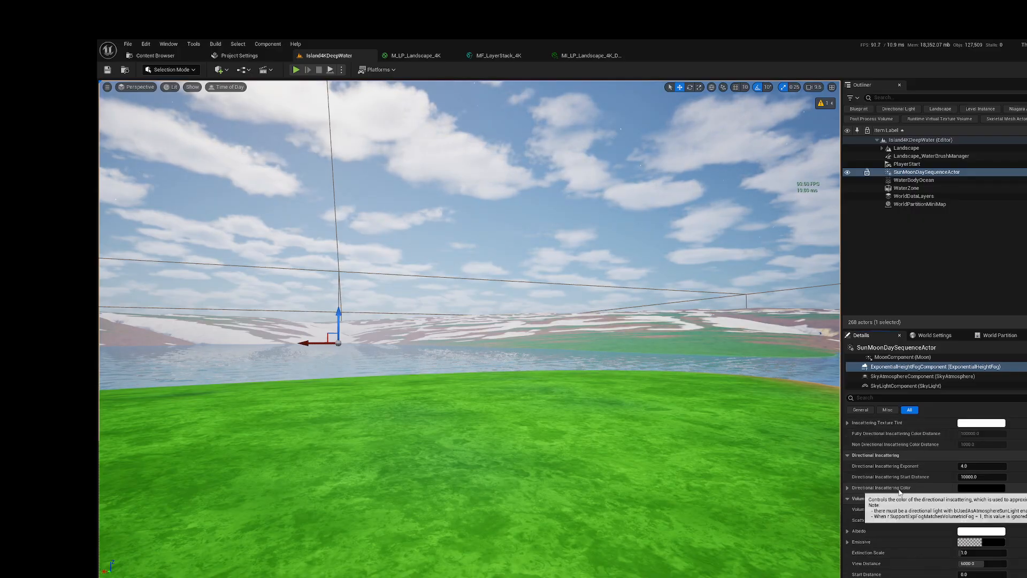
{"action": "scroll", "coordinate": [913, 480], "scroll_direction": "up", "scroll_amount": 8}
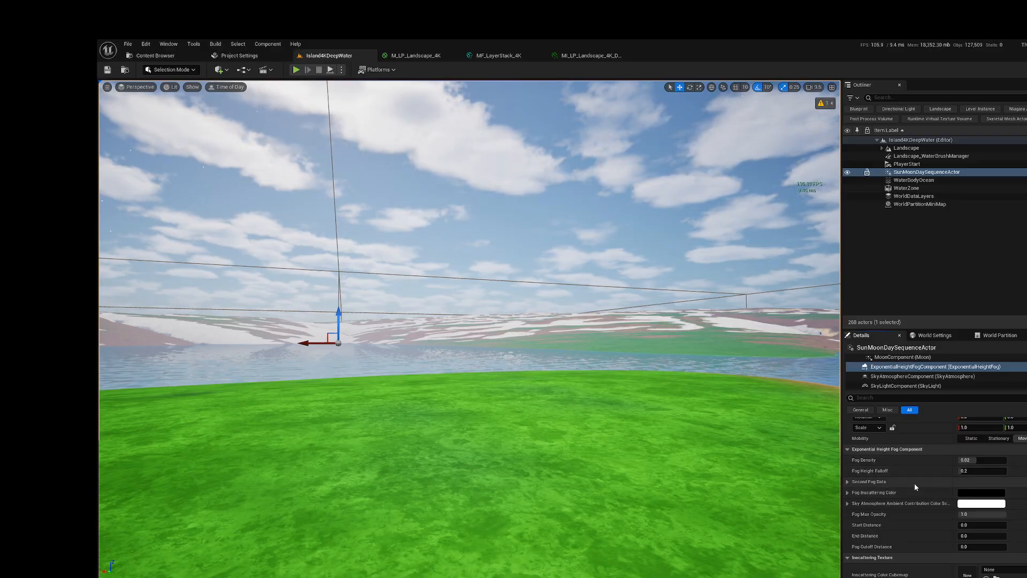
Step: Fly the camera over the grassy shore and across the bay to inspect the fog and clouds
{"action": "scroll", "coordinate": [914, 484], "scroll_direction": "down", "scroll_amount": 2}
{"action": "right_click_drag", "start_coordinate": [775, 424], "coordinate": [797, 399]}
{"action": "key", "text": "w"}
{"action": "key", "text": "w"}
{"action": "key", "text": "w"}
{"action": "key", "text": "s"}
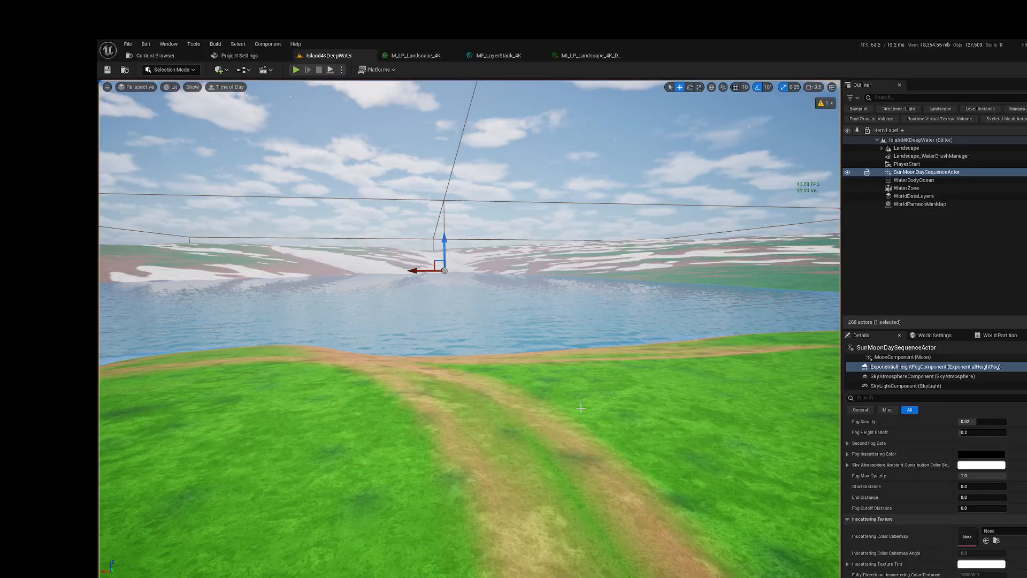
{"action": "right_click_drag", "start_coordinate": [587, 401], "coordinate": [676, 386]}
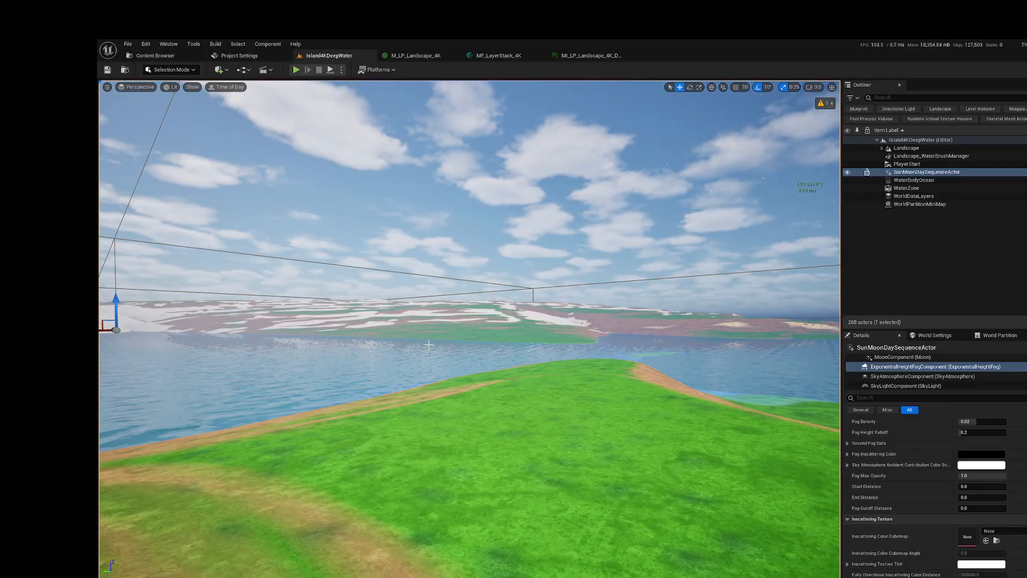
Step: Rebuild the Landscape actors' outdated Nanite meshes and save the current level
{"action": "mouse_move", "coordinate": [823, 105]}
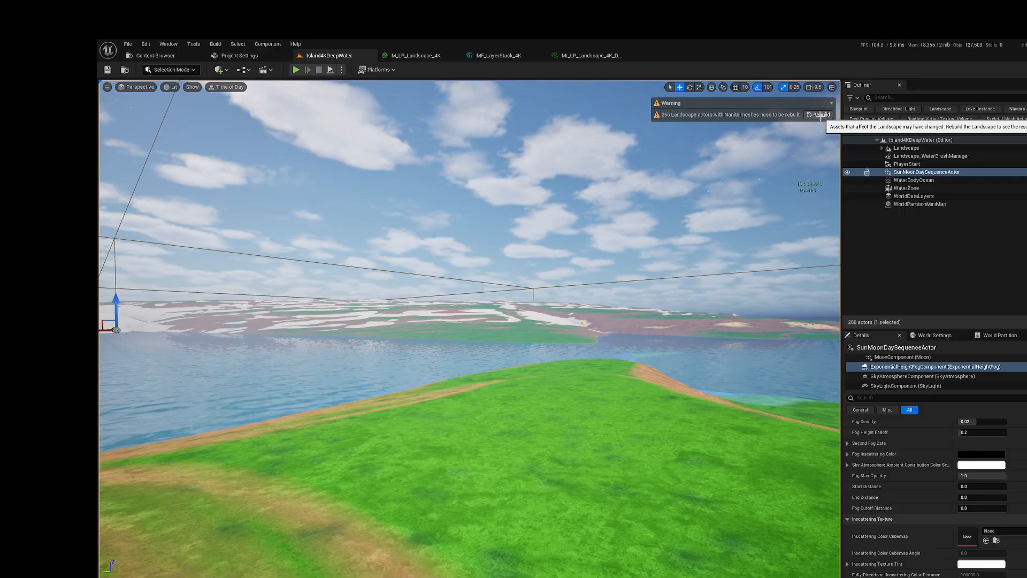
{"action": "left_click", "coordinate": [818, 115]}
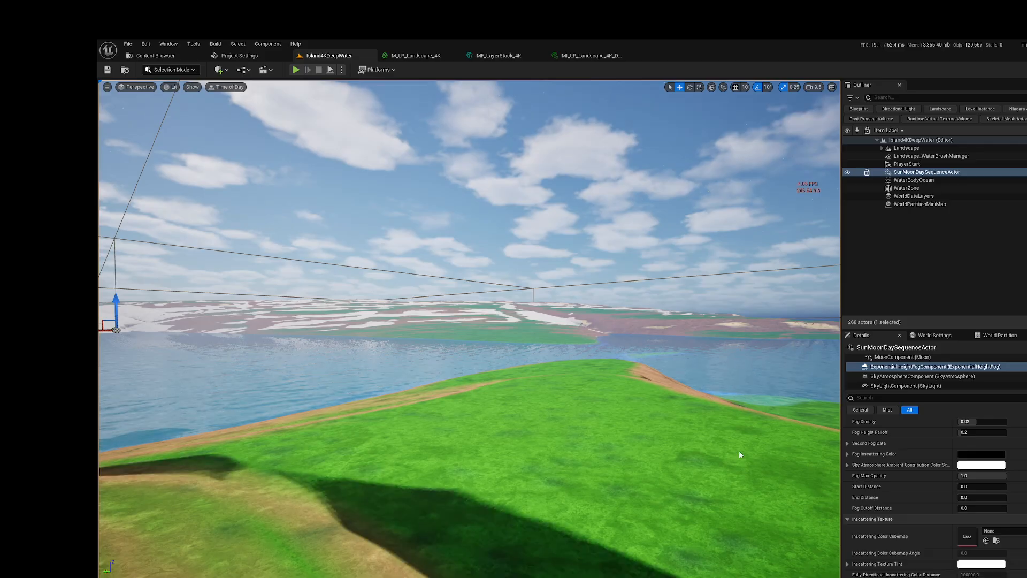
{"action": "left_click", "coordinate": [107, 70]}
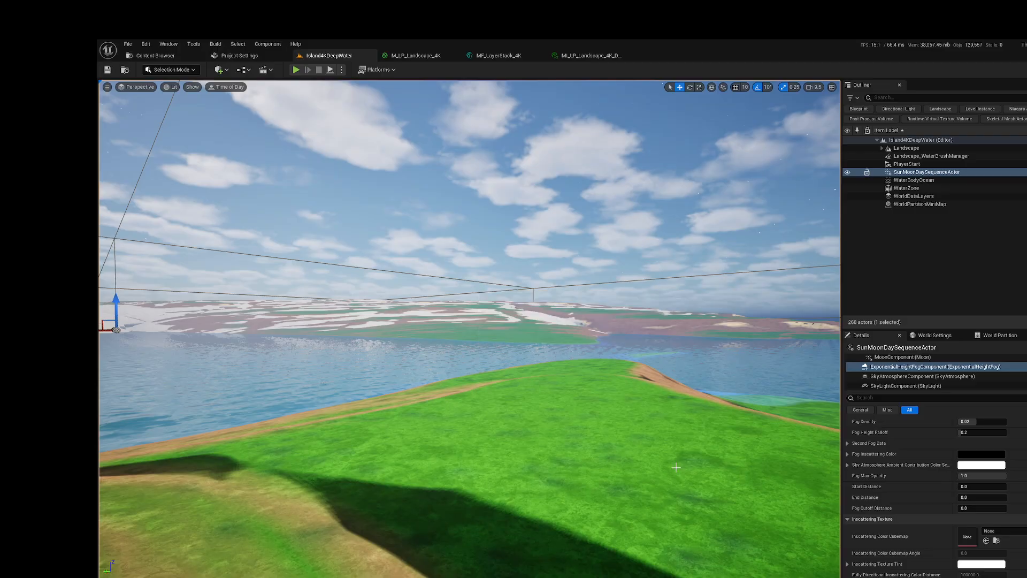
Step: Fly the camera above the headland to examine the rebuilt landscape, its dirt paths and the surrounding shoreline
{"action": "mouse_move", "coordinate": [653, 398]}
{"action": "right_mouse_down"}
{"action": "mouse_move", "coordinate": [513, 398]}
{"action": "mouse_move", "coordinate": [427, 444]}
{"action": "mouse_move", "coordinate": [604, 429]}
{"action": "mouse_move", "coordinate": [527, 401]}
{"action": "mouse_move", "coordinate": [617, 444]}
{"action": "mouse_move", "coordinate": [575, 401]}
{"action": "mouse_move", "coordinate": [490, 388]}
{"action": "mouse_move", "coordinate": [491, 356]}
{"action": "mouse_move", "coordinate": [578, 420]}
{"action": "mouse_move", "coordinate": [653, 397]}
{"action": "right_mouse_up"}
{"action": "key", "text": "s"}
{"action": "key", "text": "w"}
{"action": "key", "text": "s"}
{"action": "key", "text": "w"}
{"action": "key", "text": "s"}
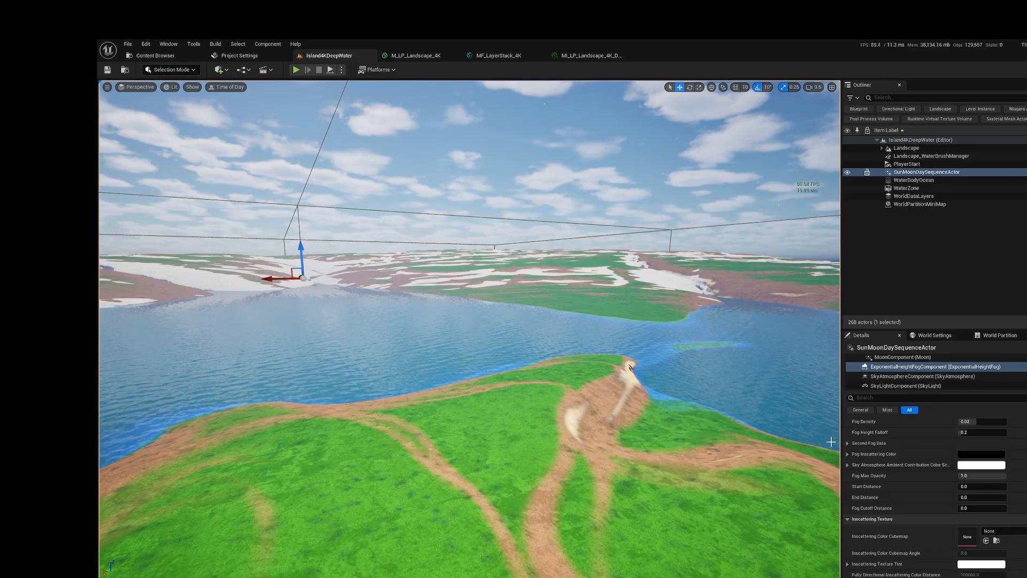
{"action": "key", "text": "e"}
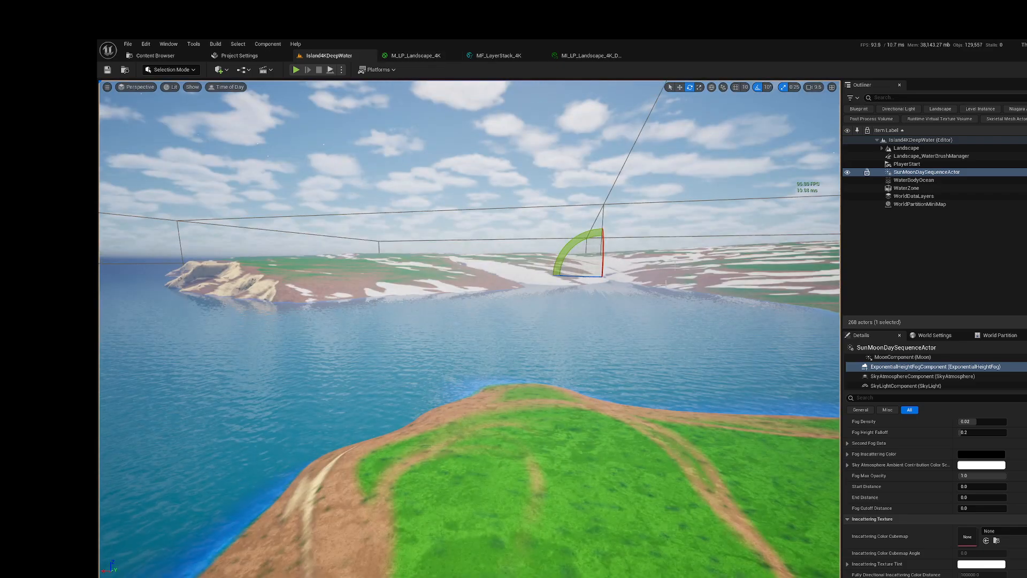
Step: Open the landscape material instance, switch to MF_LayerStack_4K, and review its mask groups from World Normals to Deciduous, Conifer, Shrub
{"action": "left_click", "coordinate": [584, 54]}
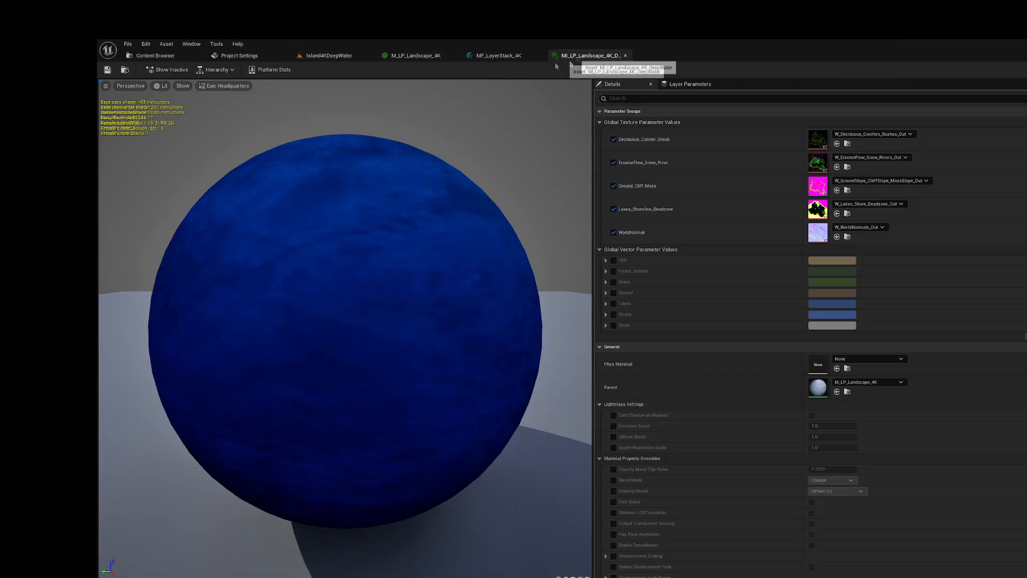
{"action": "left_click", "coordinate": [494, 56]}
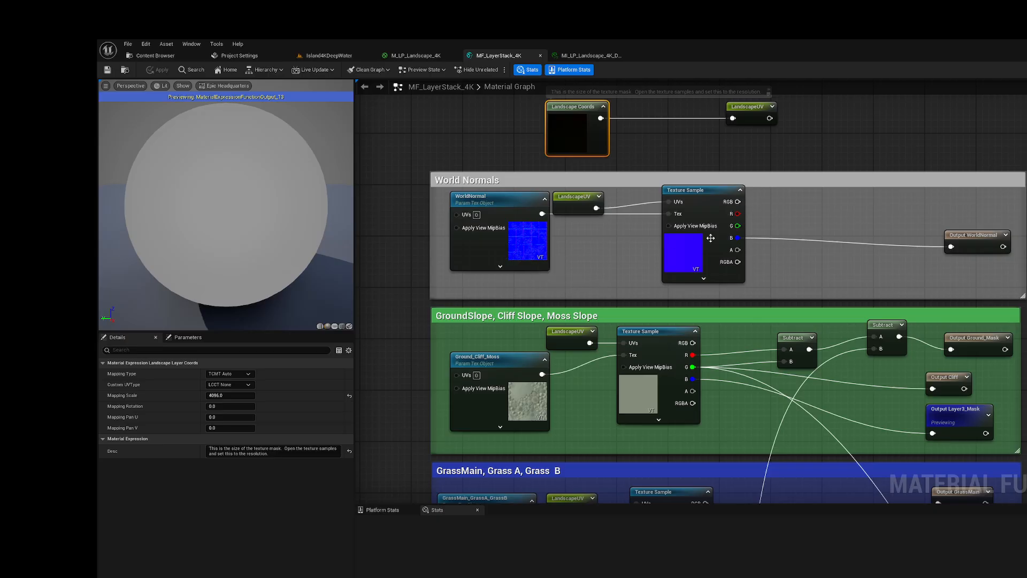
{"action": "scroll", "coordinate": [691, 333], "scroll_direction": "down", "scroll_amount": 3}
{"action": "scroll", "coordinate": [663, 417], "scroll_direction": "up", "scroll_amount": 3}
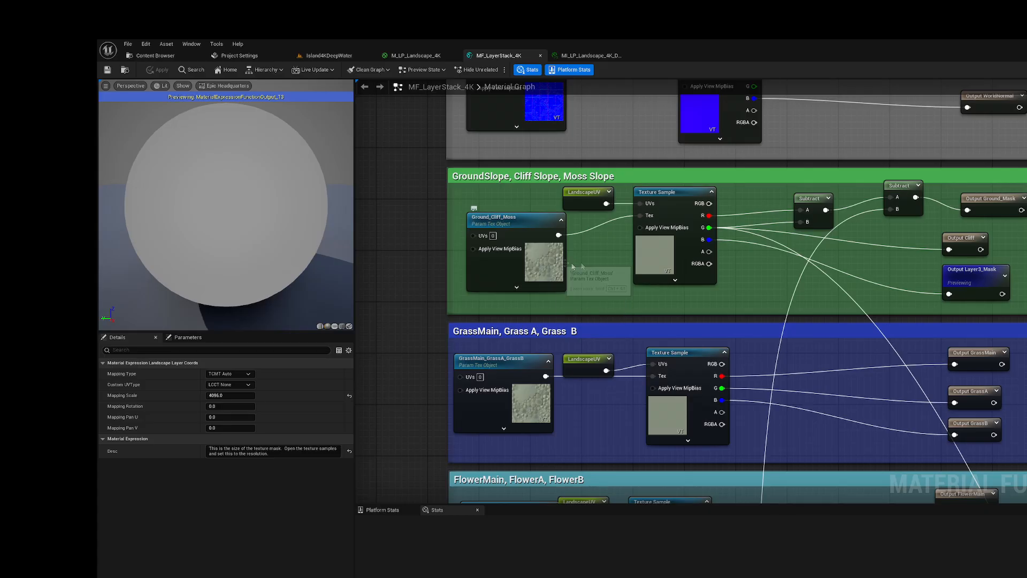
{"action": "scroll", "coordinate": [603, 258], "scroll_direction": "down", "scroll_amount": 5}
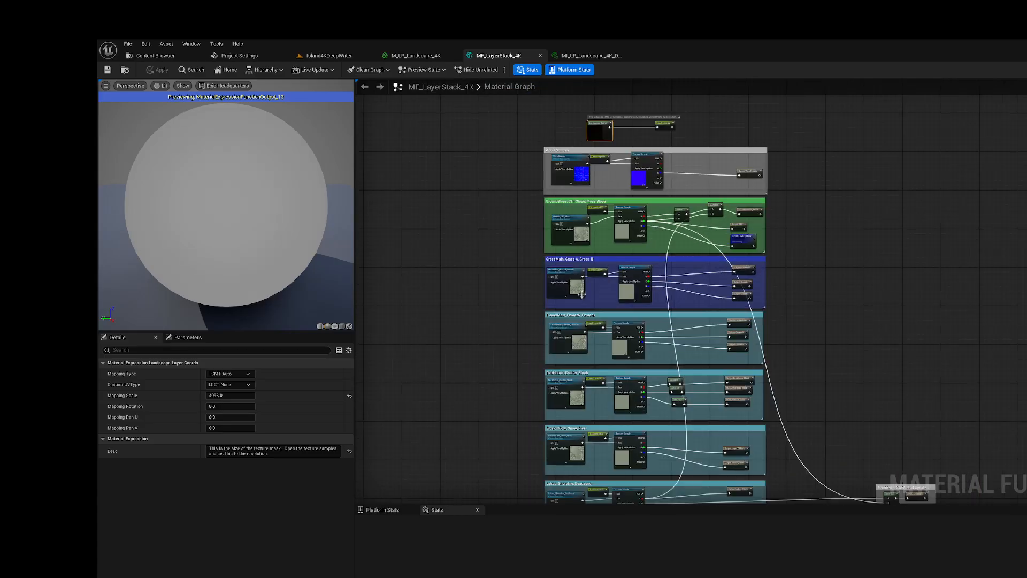
{"action": "scroll", "coordinate": [629, 334], "scroll_direction": "up", "scroll_amount": 5}
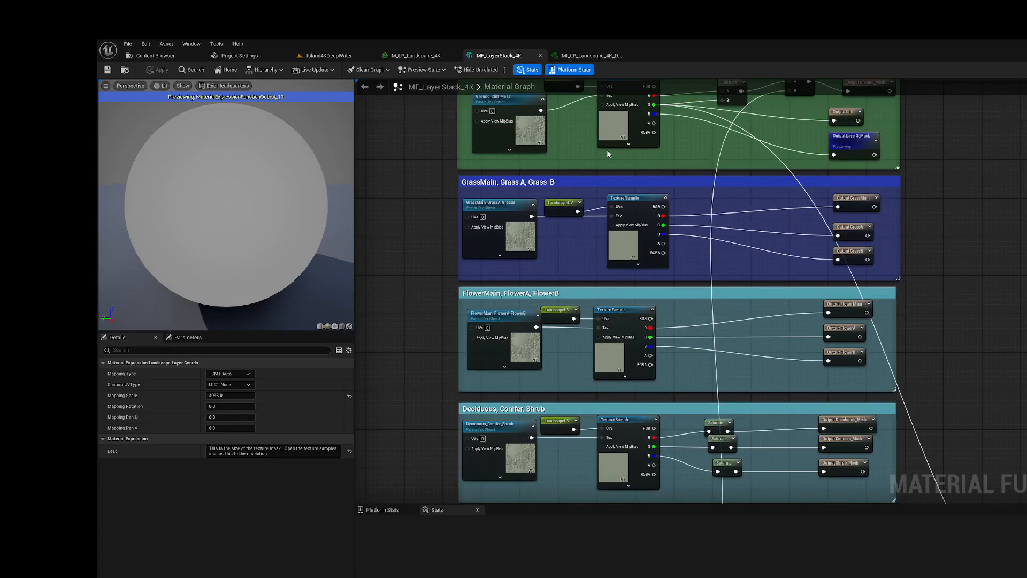
{"action": "scroll", "coordinate": [666, 209], "scroll_direction": "down", "scroll_amount": 2}
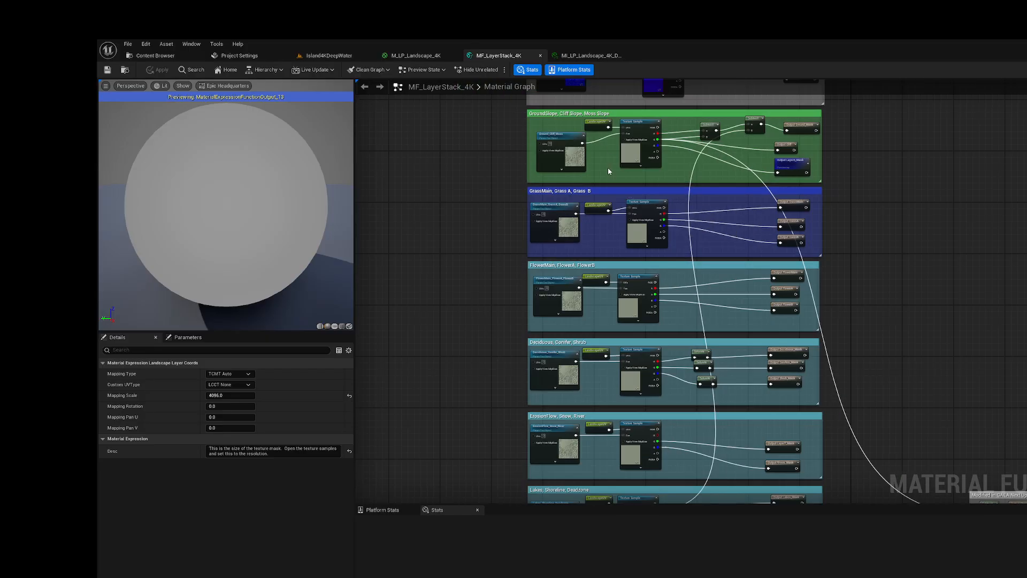
Step: Return to the Island4KDeepWater level and fly around the headland to view the landscape materials, ocean and sky
{"action": "left_click", "coordinate": [327, 56]}
{"action": "right_click_drag", "start_coordinate": [473, 186], "coordinate": [582, 211]}
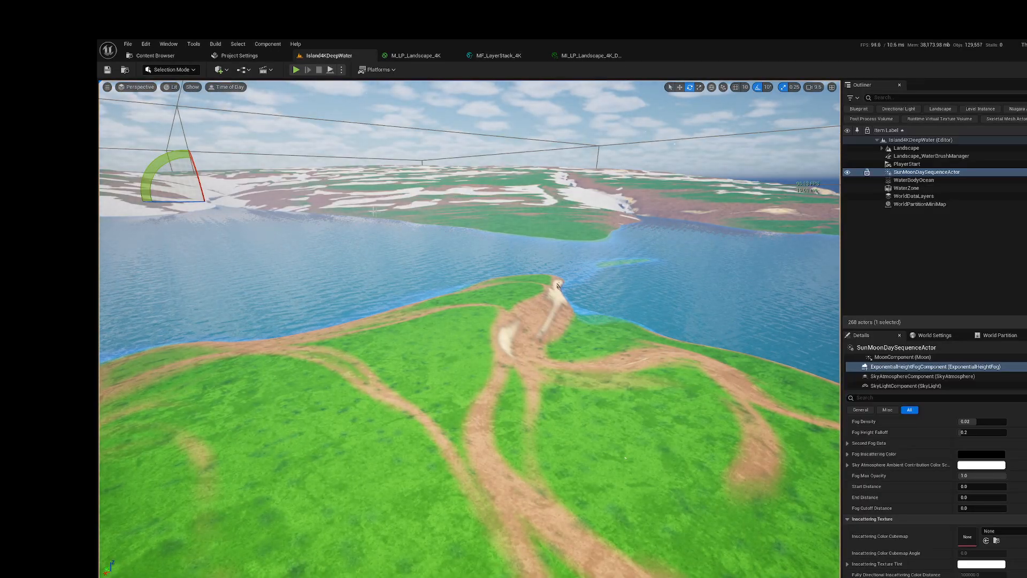
{"action": "right_click_drag", "start_coordinate": [371, 201], "coordinate": [266, 102]}
{"action": "key", "text": "w"}
{"action": "key", "text": "a"}
{"action": "key", "text": "a"}
{"action": "key", "text": "s"}
{"action": "key", "text": "w"}
{"action": "key", "text": "s"}
{"action": "key", "text": "s"}
{"action": "key", "text": "s"}
{"action": "key", "text": "w"}
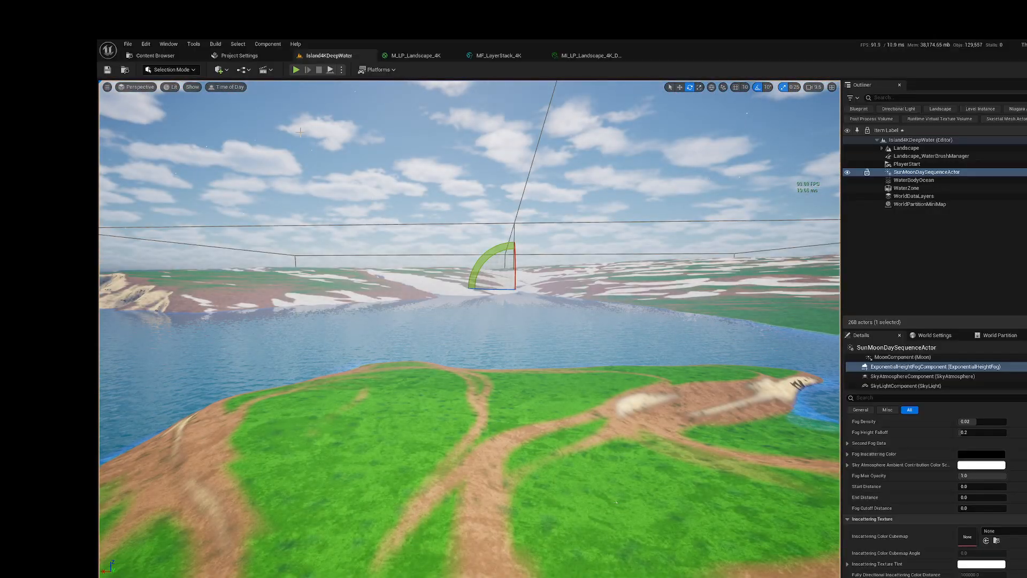